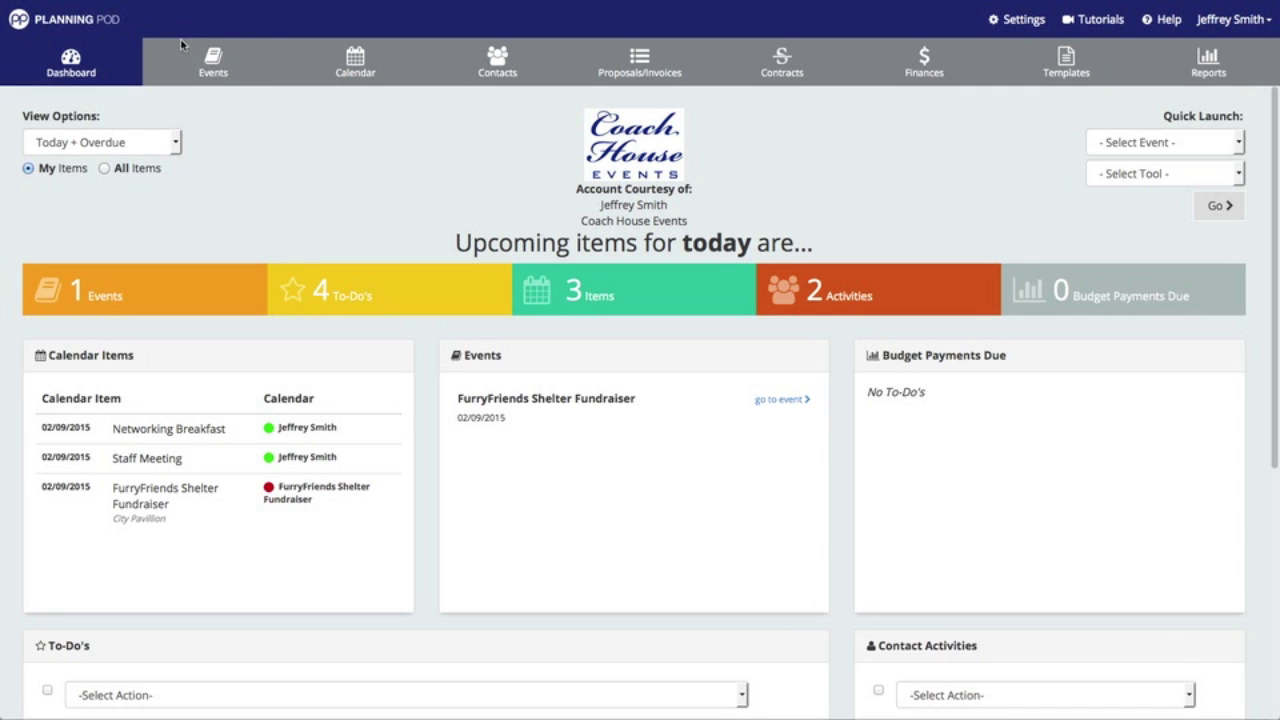
Step: Start a new event and name it "BodyStrong Charities Fundraiser"
click(221, 66)
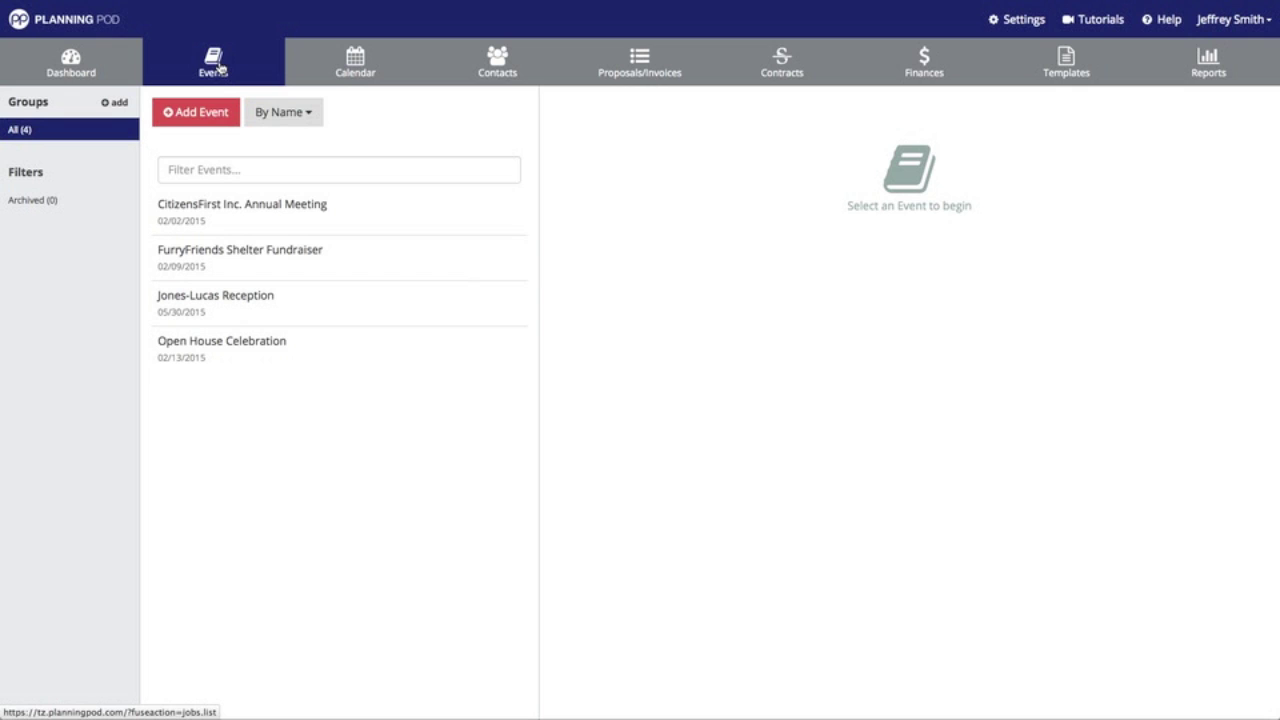
click(215, 121)
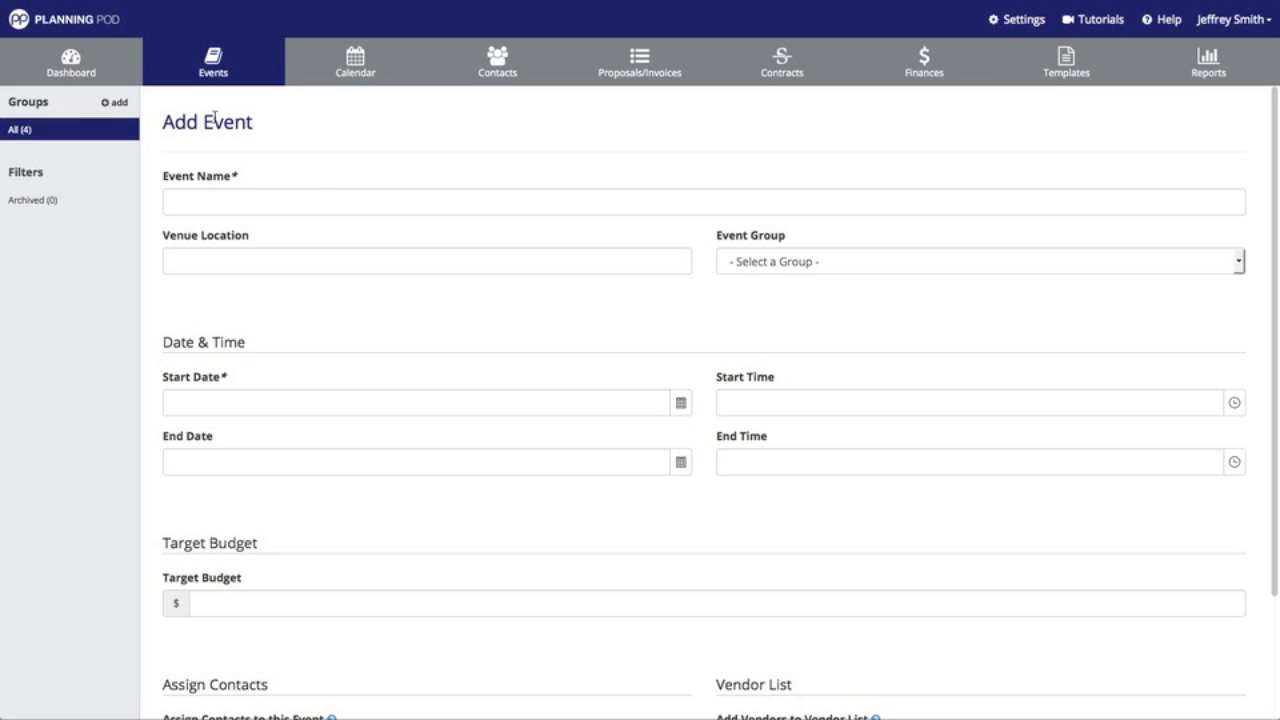
click(249, 208)
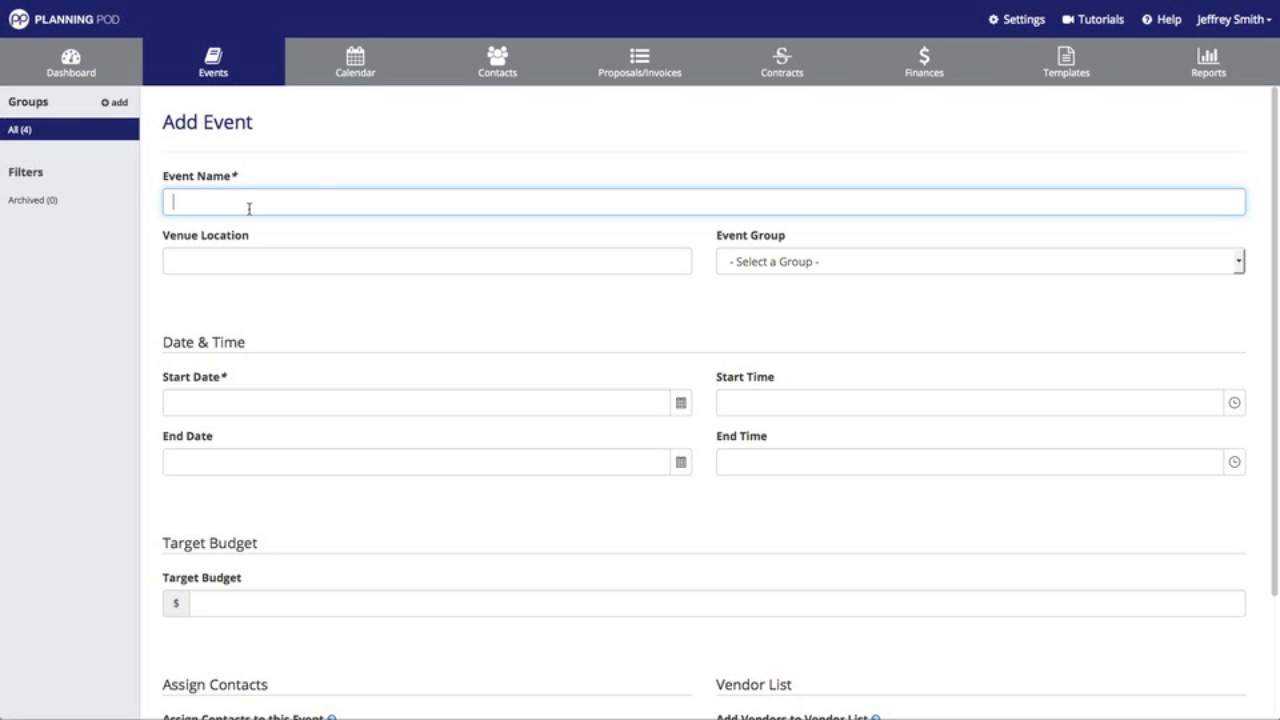
text(BodyStrong Charities Fundraiser)
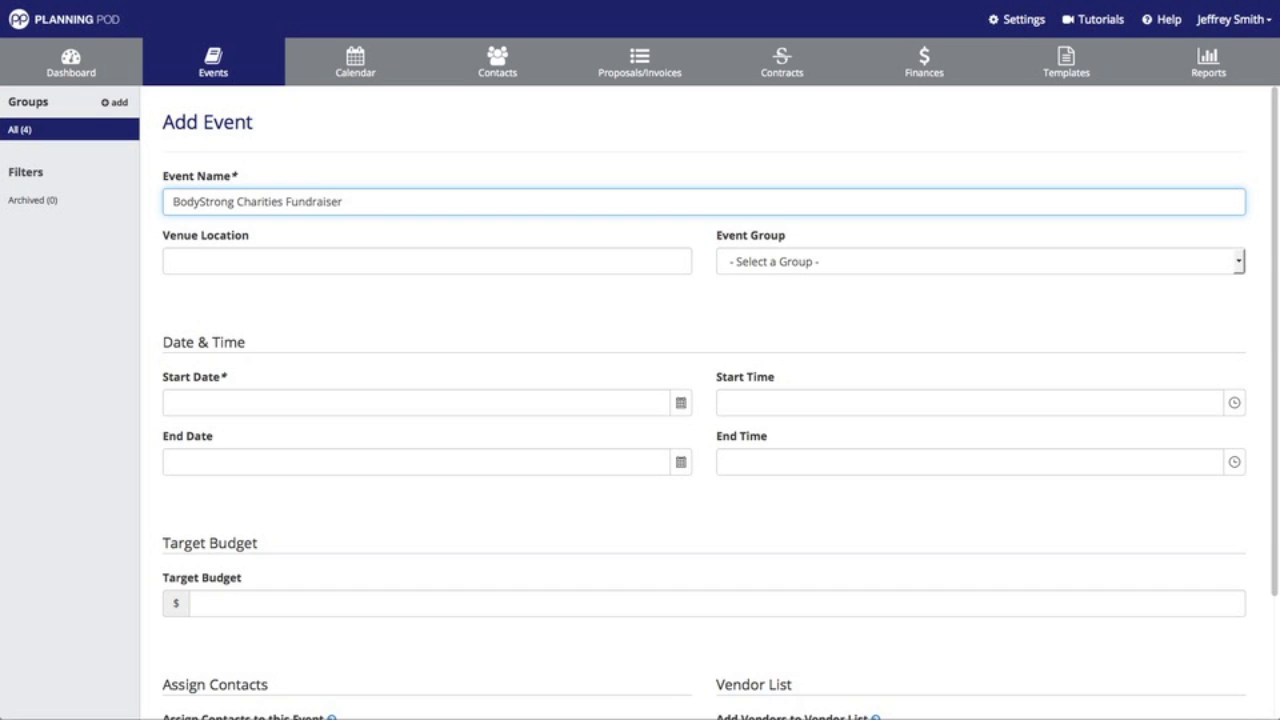
Step: Set the event's start date to 05/28/2015
click(616, 410)
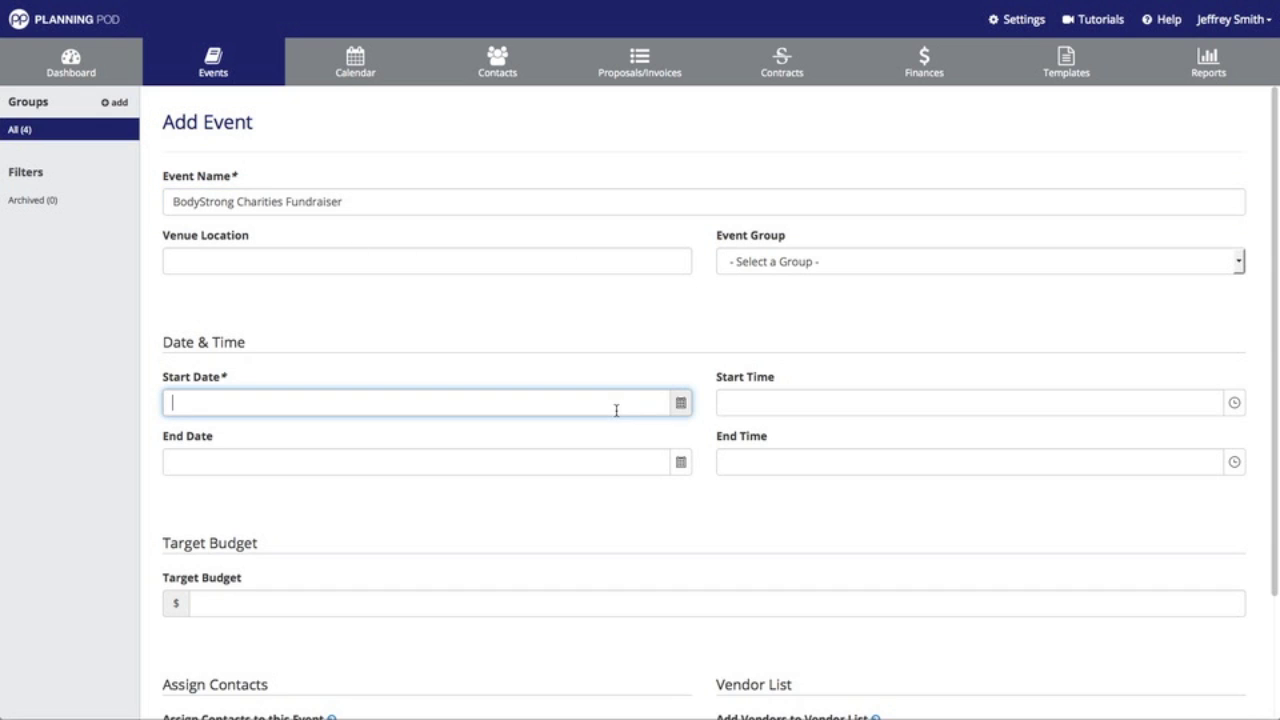
click(676, 403)
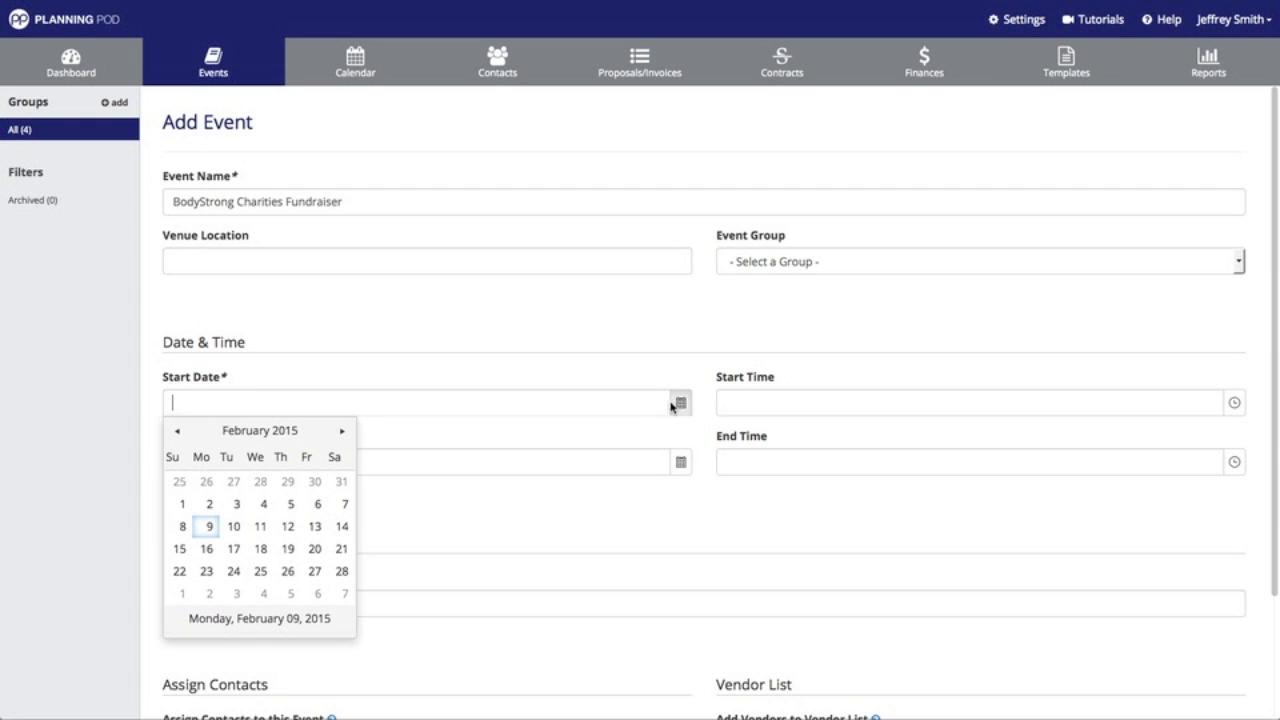
click(343, 431)
click(343, 431)
click(343, 431)
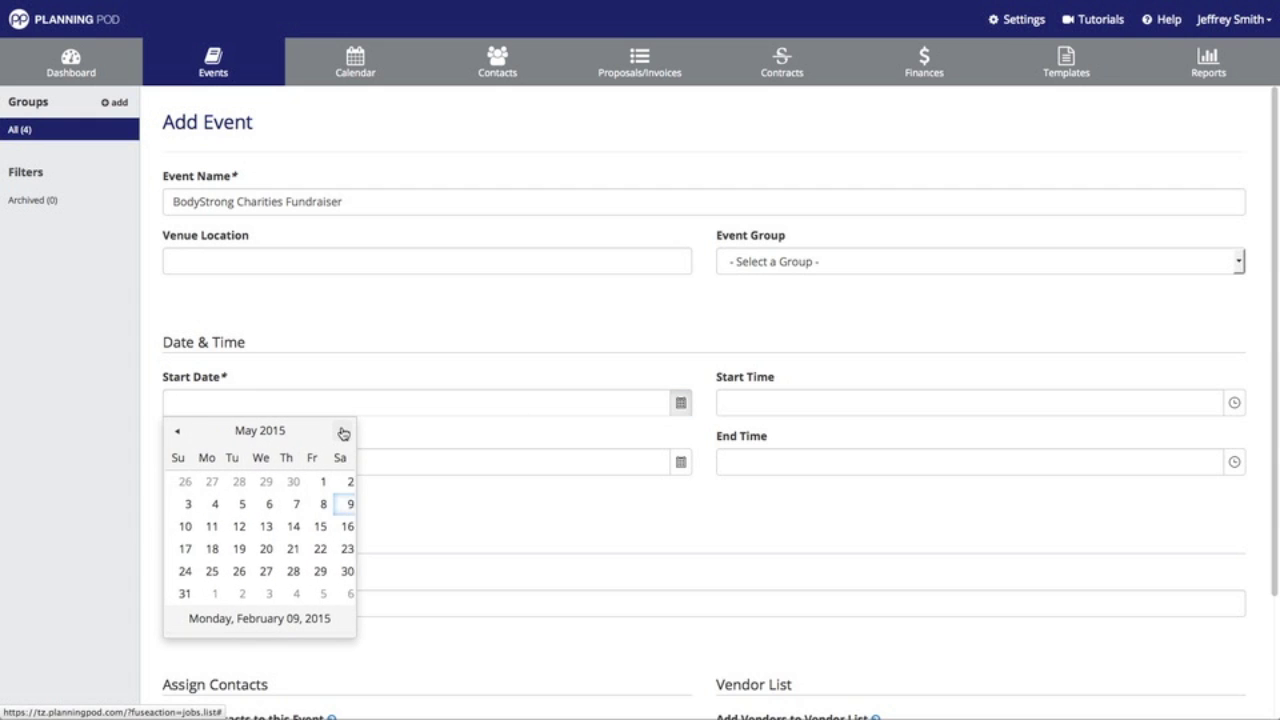
click(288, 571)
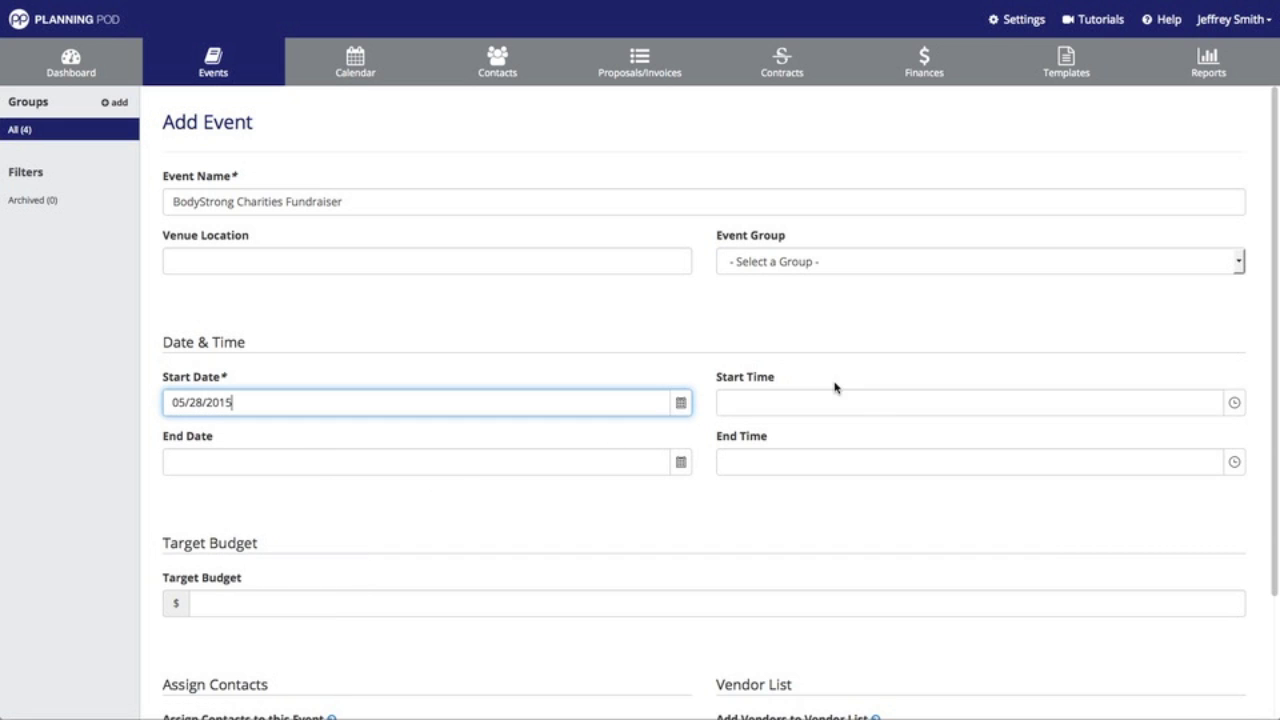
Step: Set the event's start time to 3:00 pm
click(912, 403)
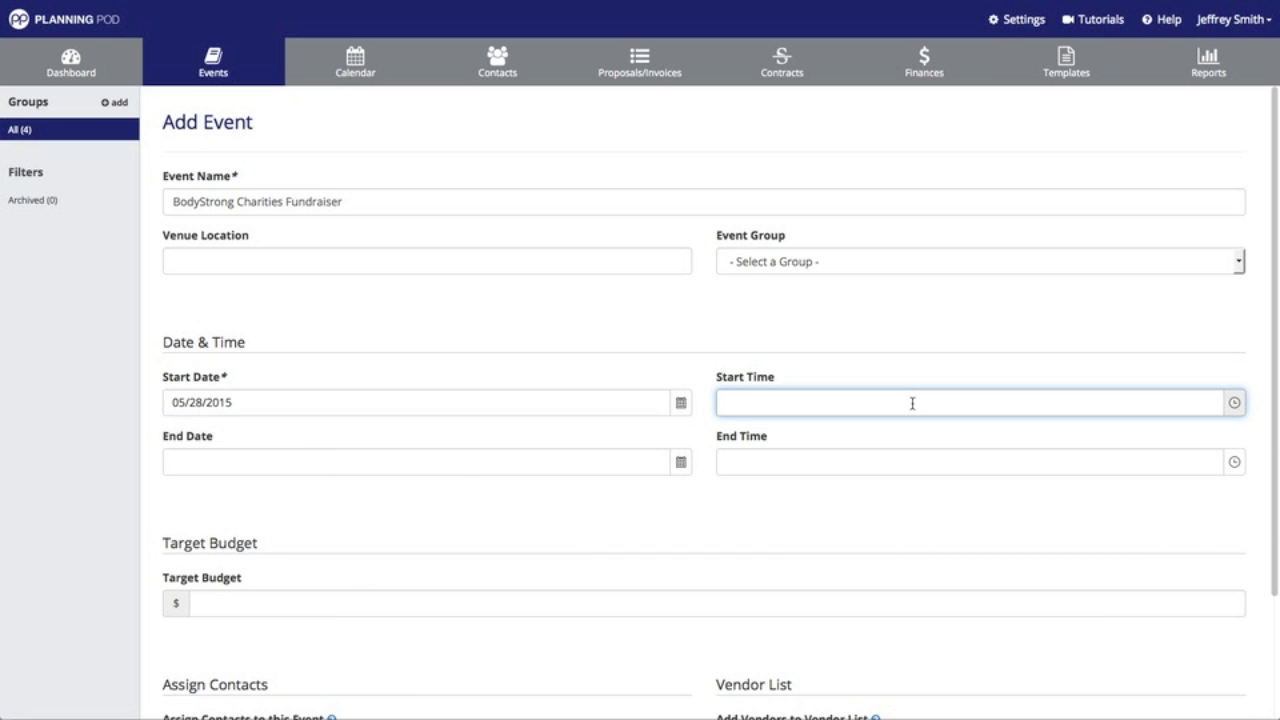
text(3:)
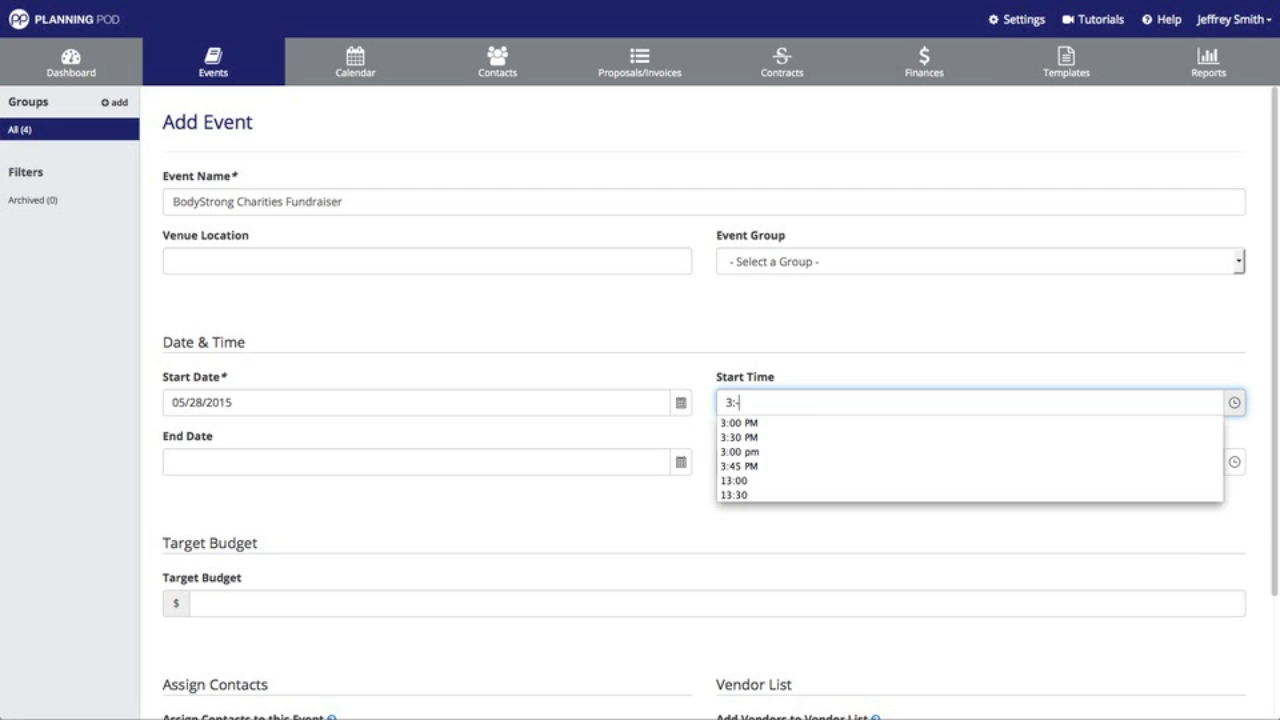
text(-00 p,)
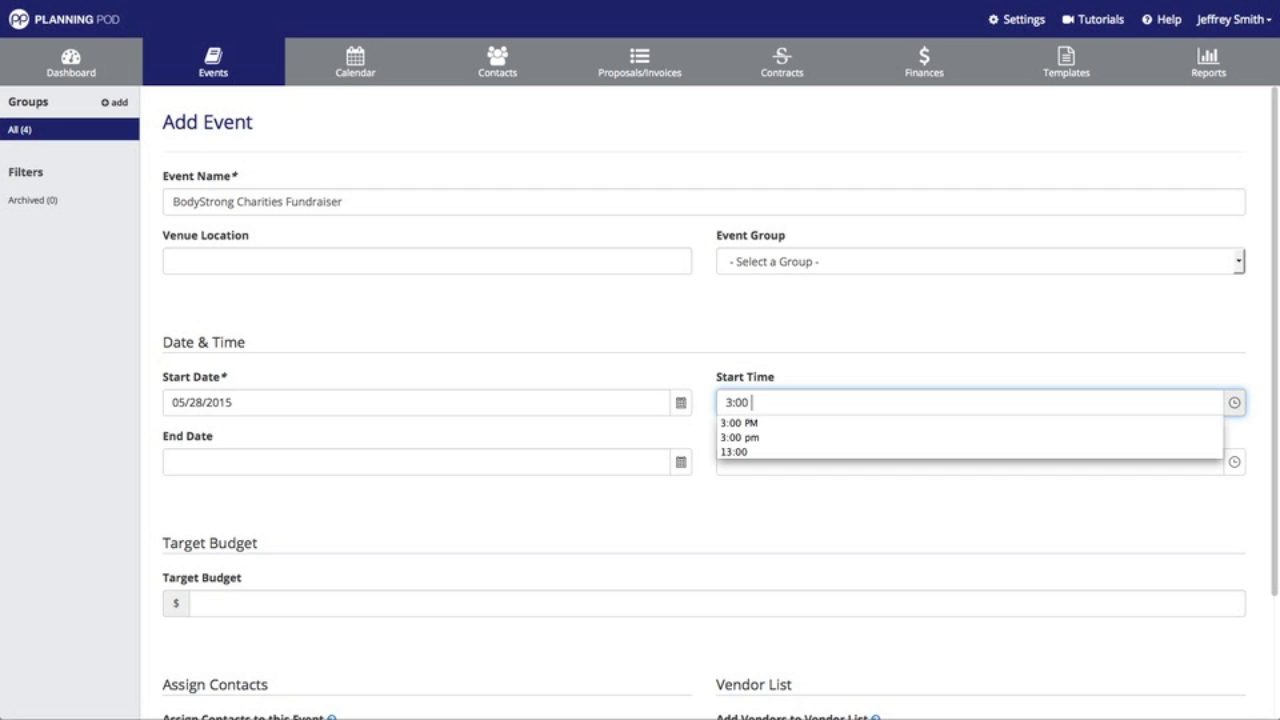
key(Tab)
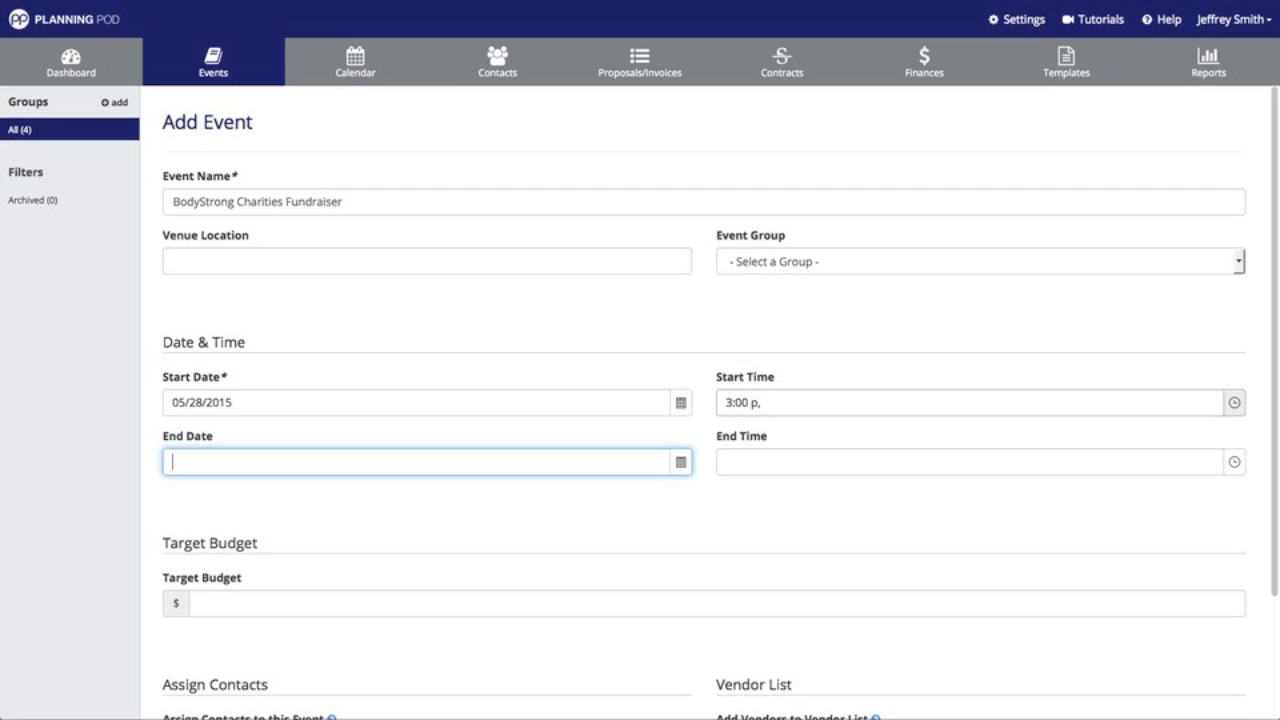
click(952, 404)
key(BackSpace)
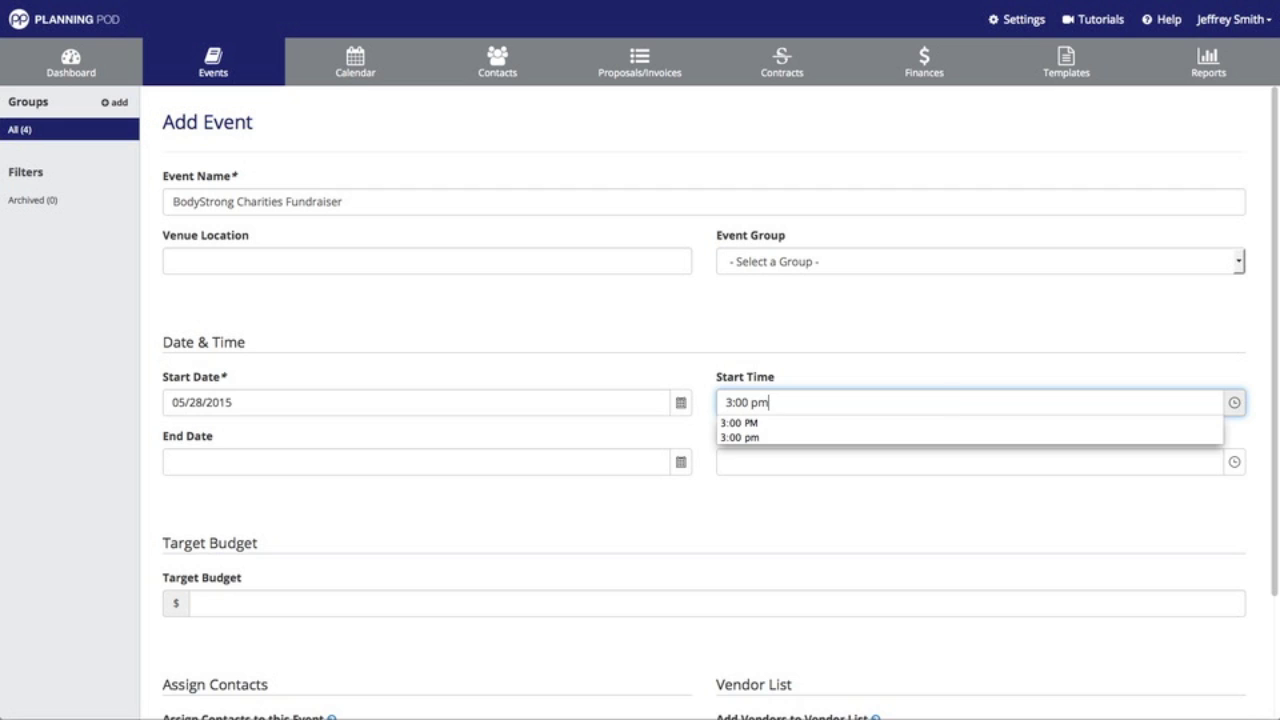
Step: Set the event's end time to 11:30 pm
click(918, 465)
text(11)
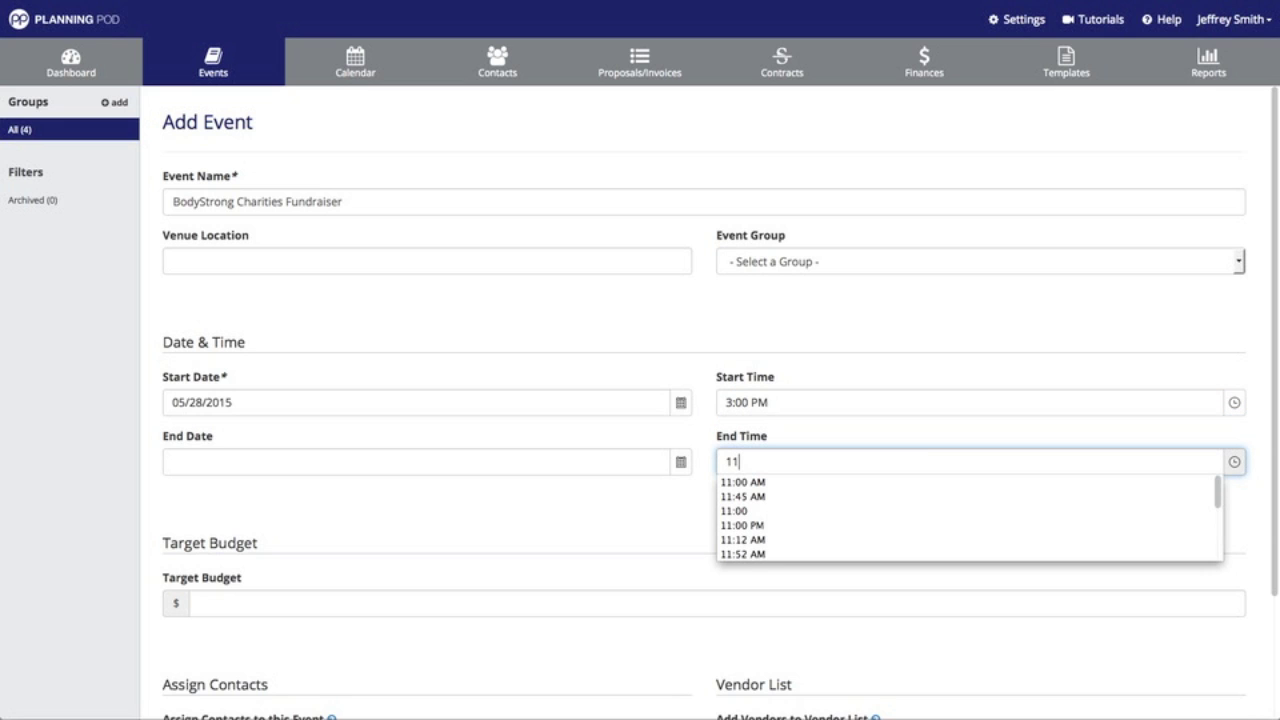
text(:30 pm)
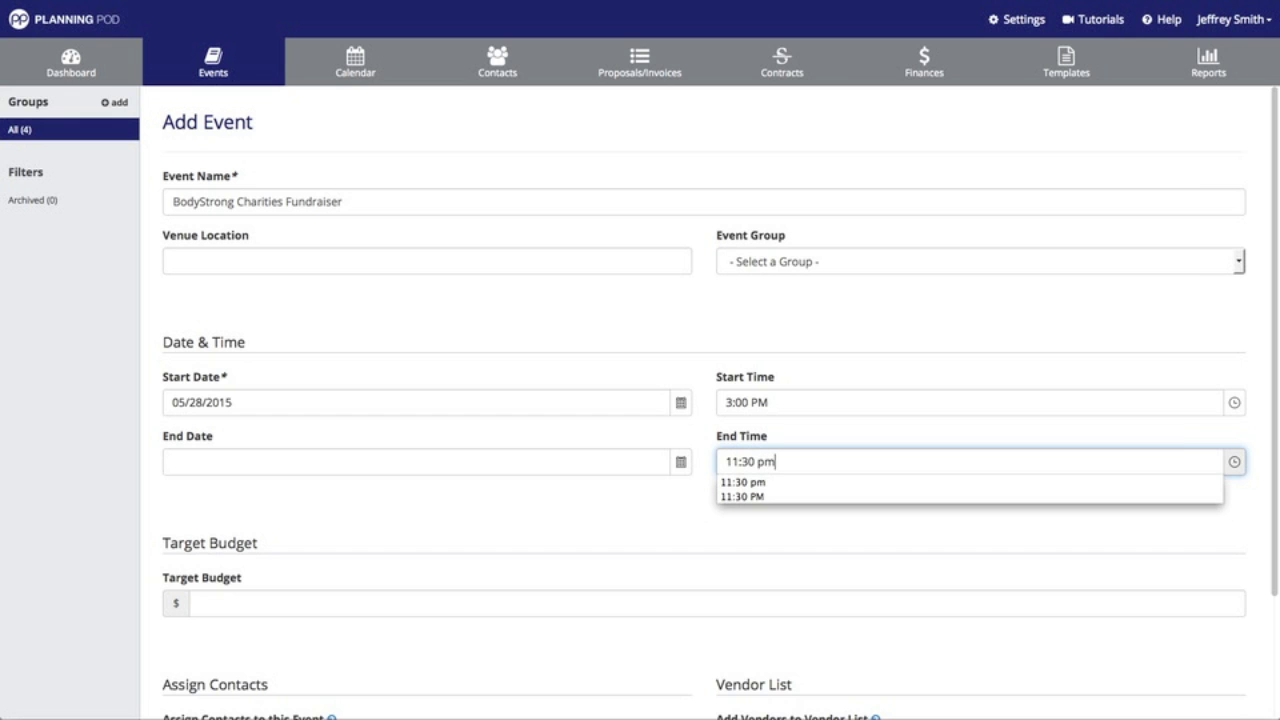
click(562, 526)
Step: Enter a target budget of $62000 for the new event
scroll(527, 521, down, 2)
scroll(527, 521, down, 1)
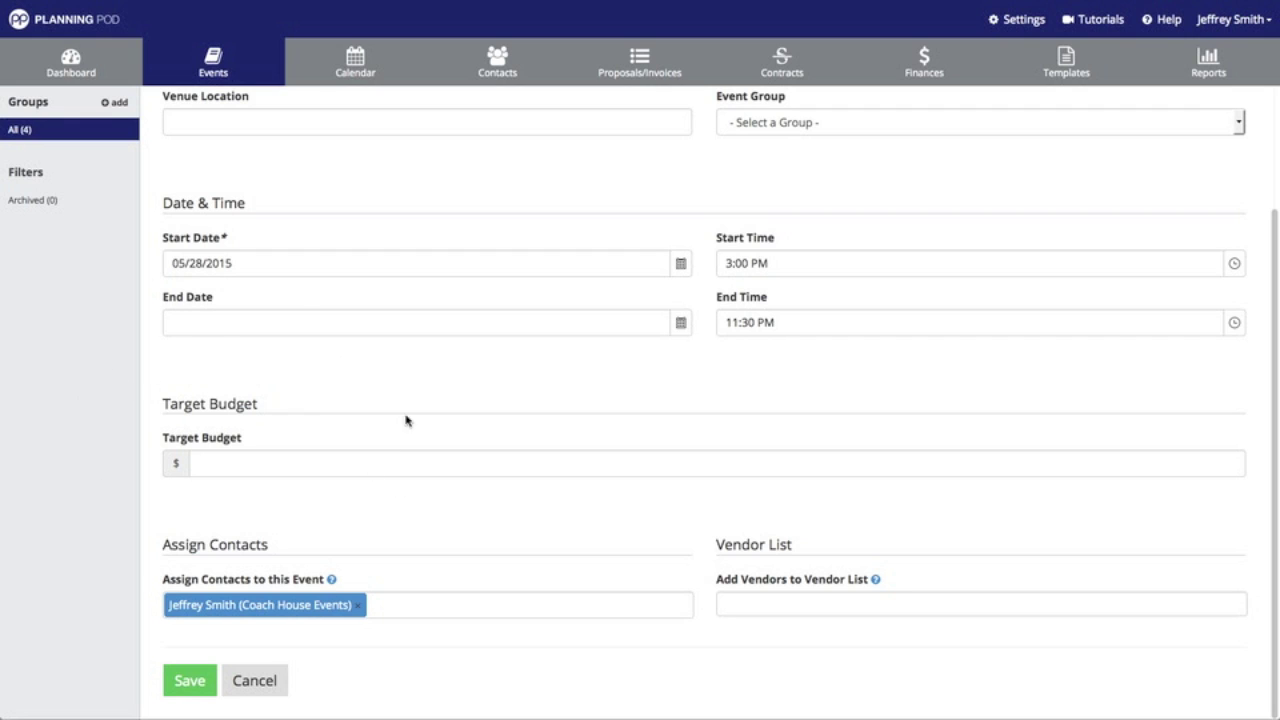
click(332, 466)
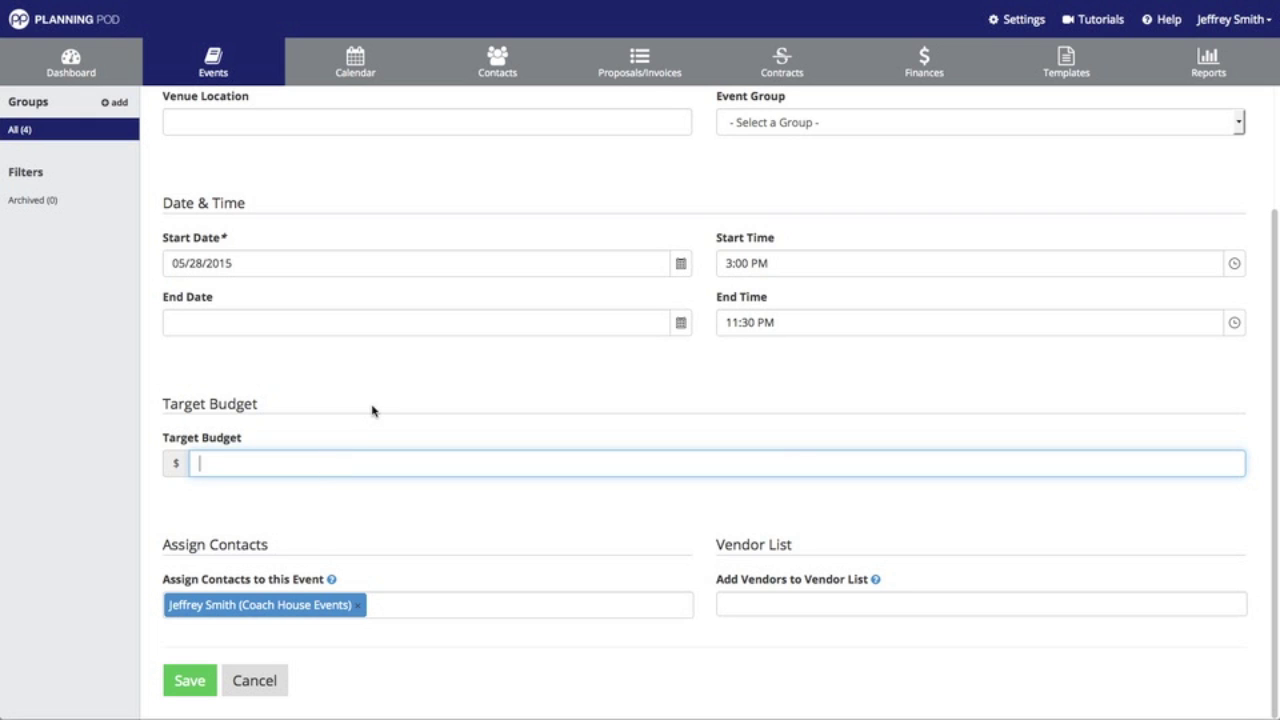
text(62000)
Step: Assign three more contacts to the event: two from Coach House Events and one without a listed company
click(423, 608)
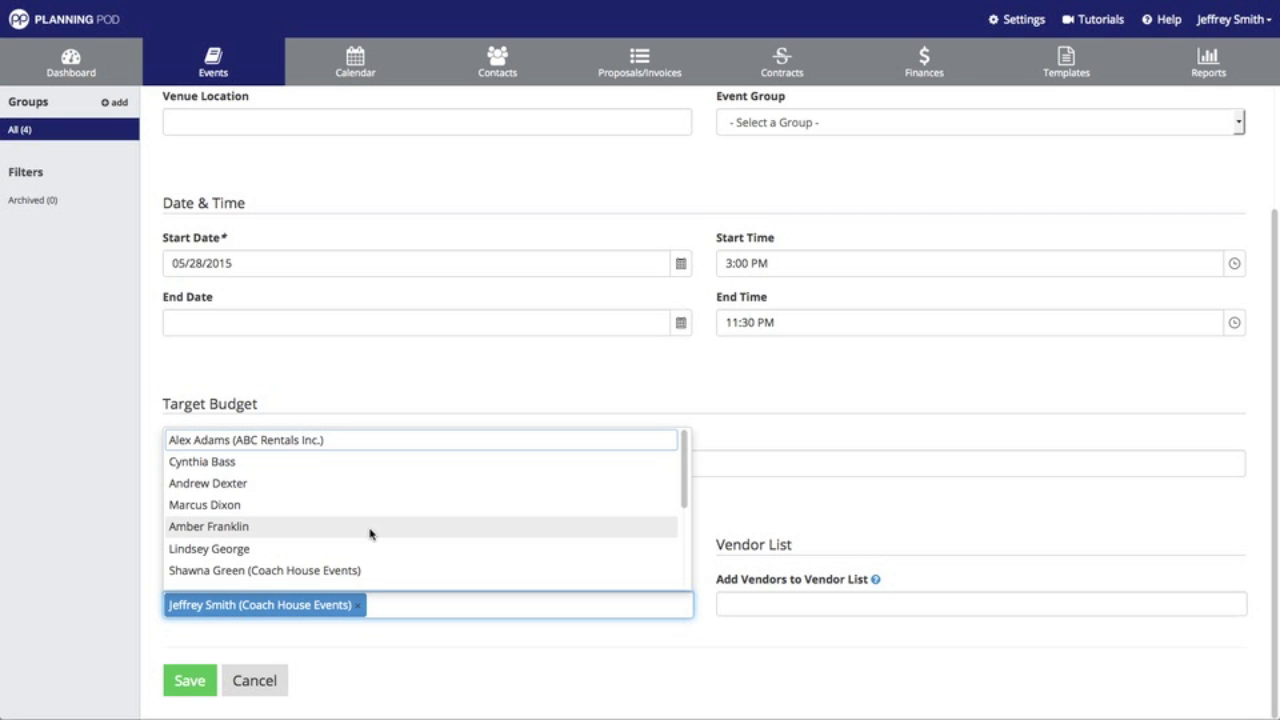
click(363, 572)
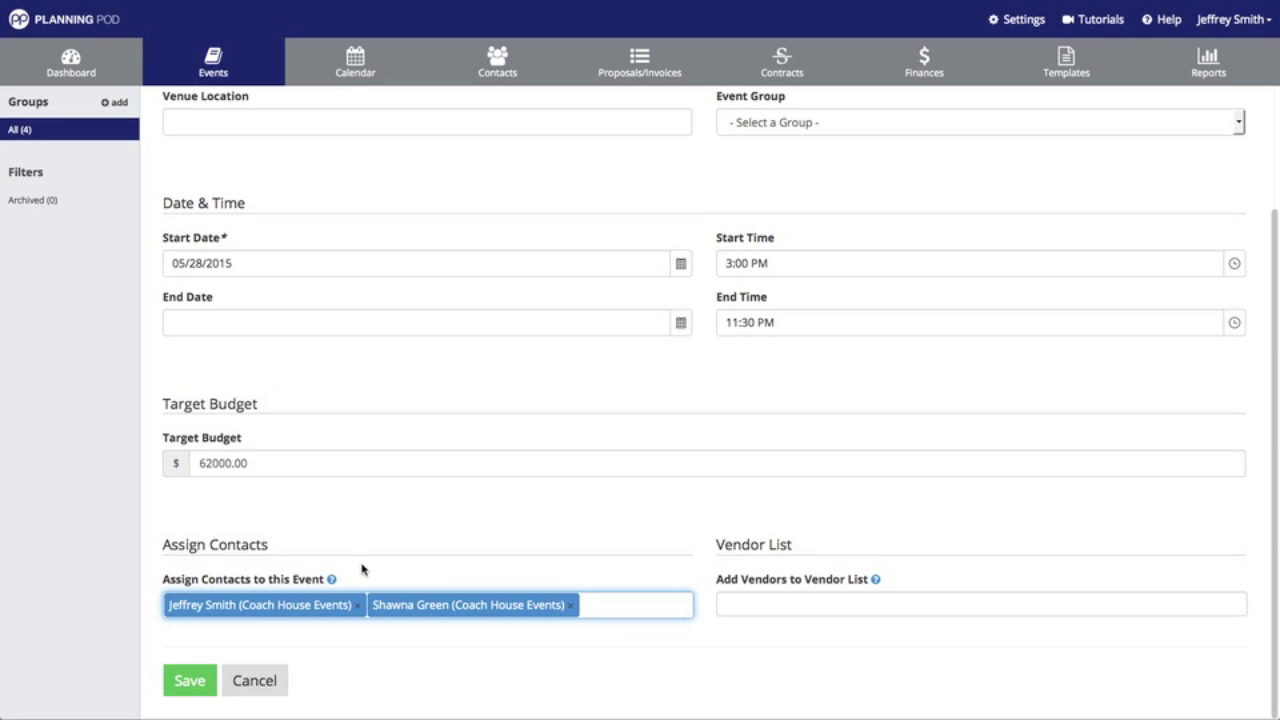
click(620, 610)
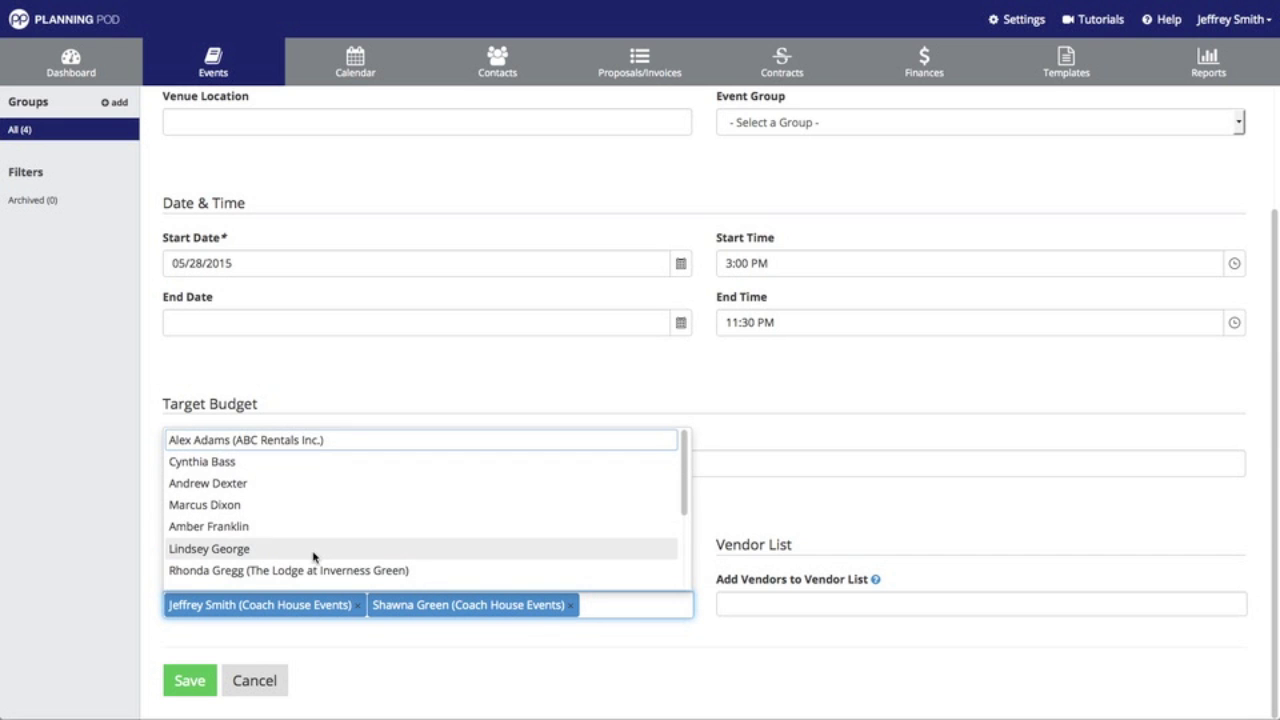
scroll(313, 557, down, 3)
click(280, 518)
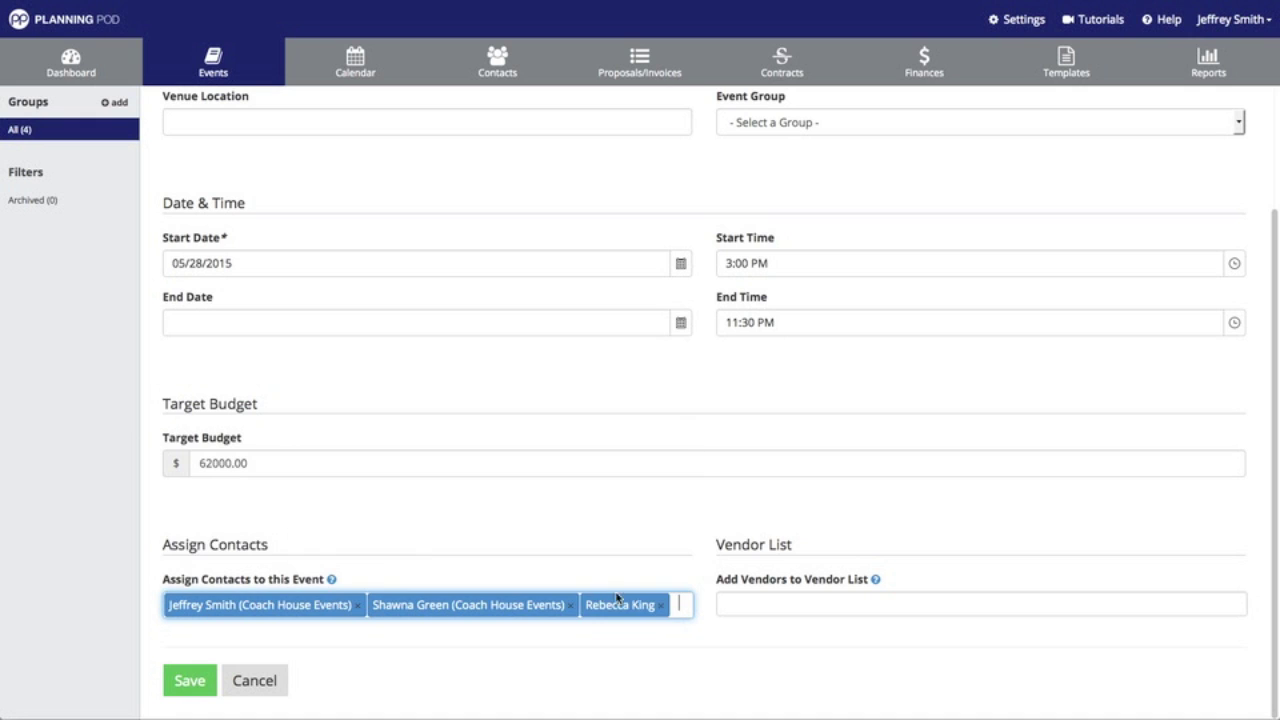
click(680, 605)
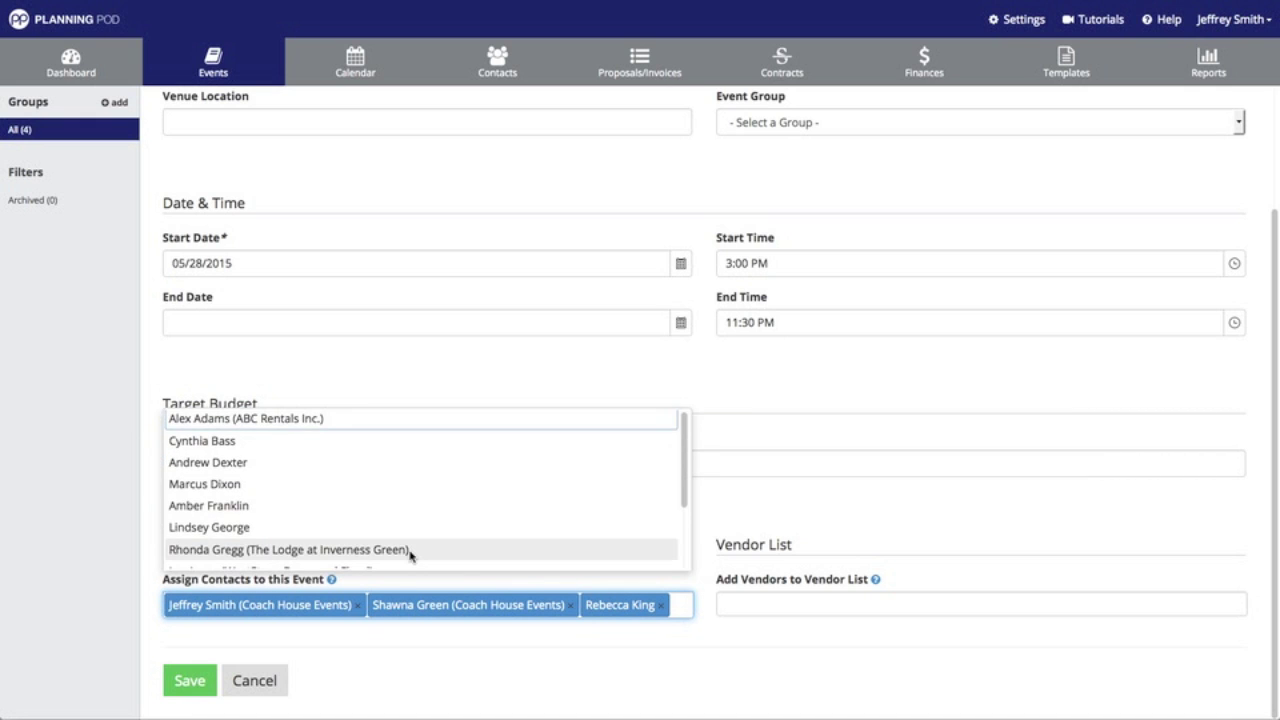
scroll(410, 555, down, 2)
click(345, 522)
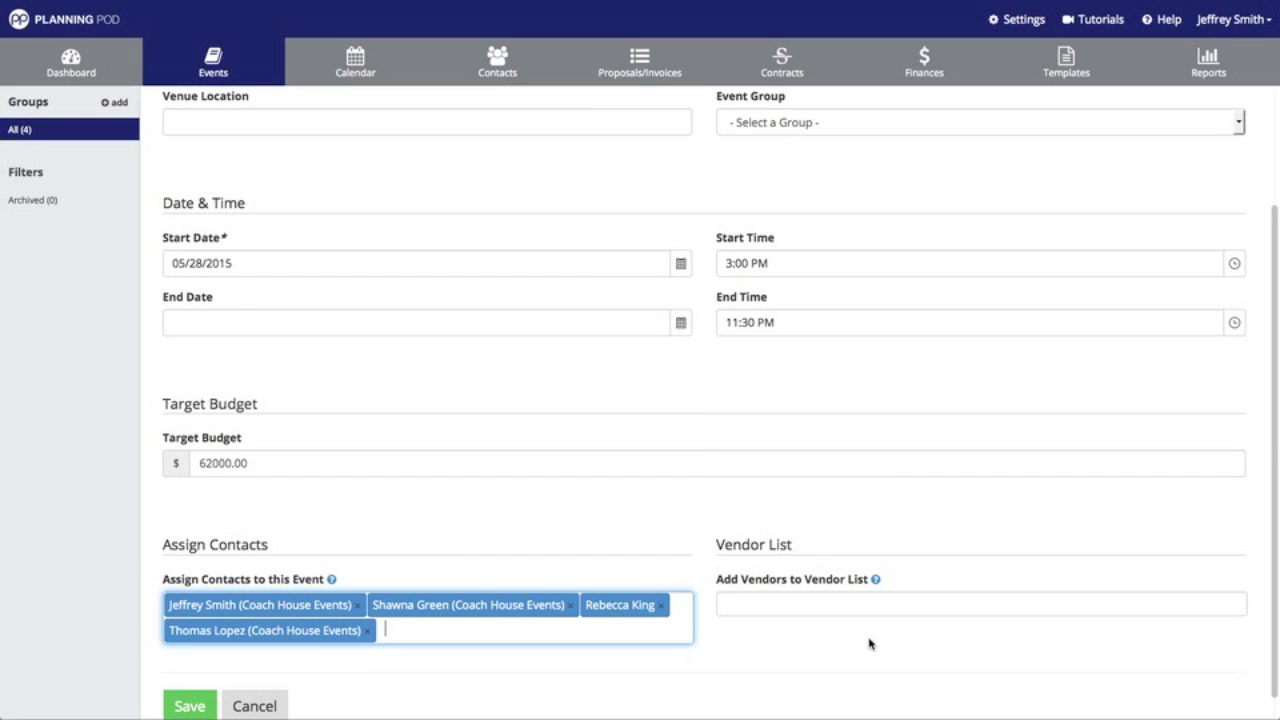
Step: Add The Lodge at Inverness Green, ABC Rentals Inc. and WestStone Decor and Floral as vendors, and save the event
click(870, 605)
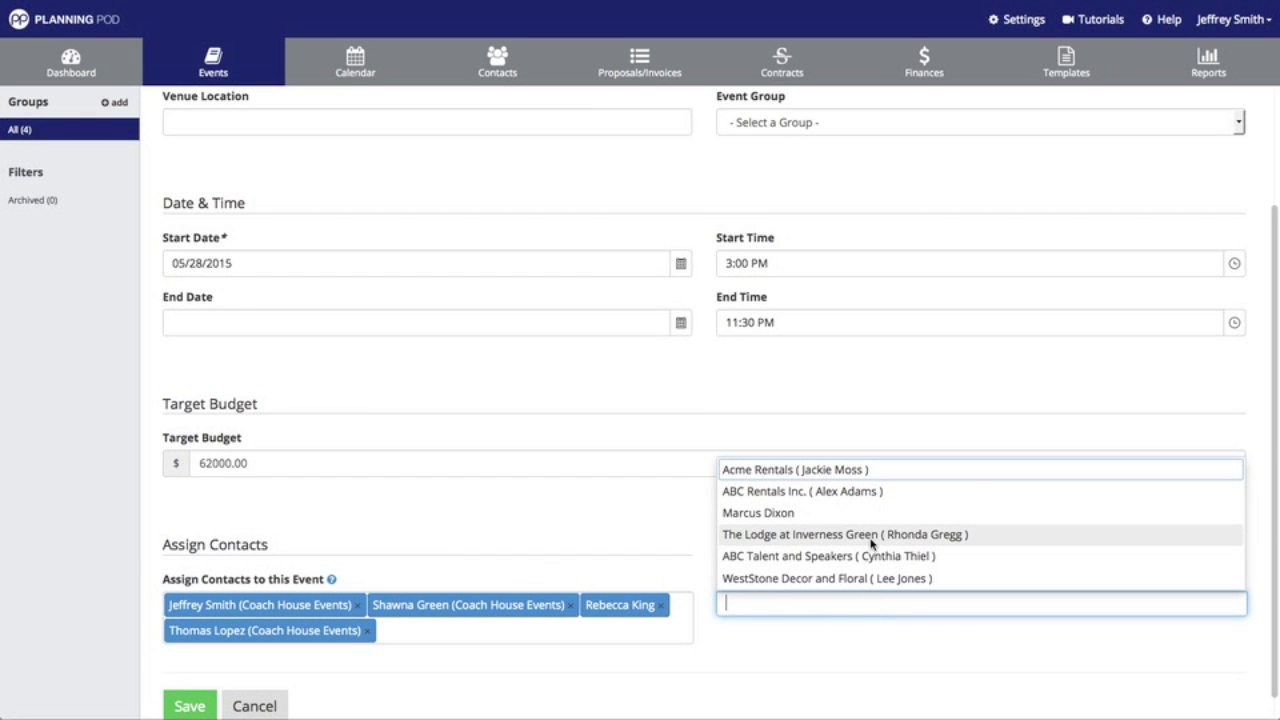
click(871, 540)
click(1040, 607)
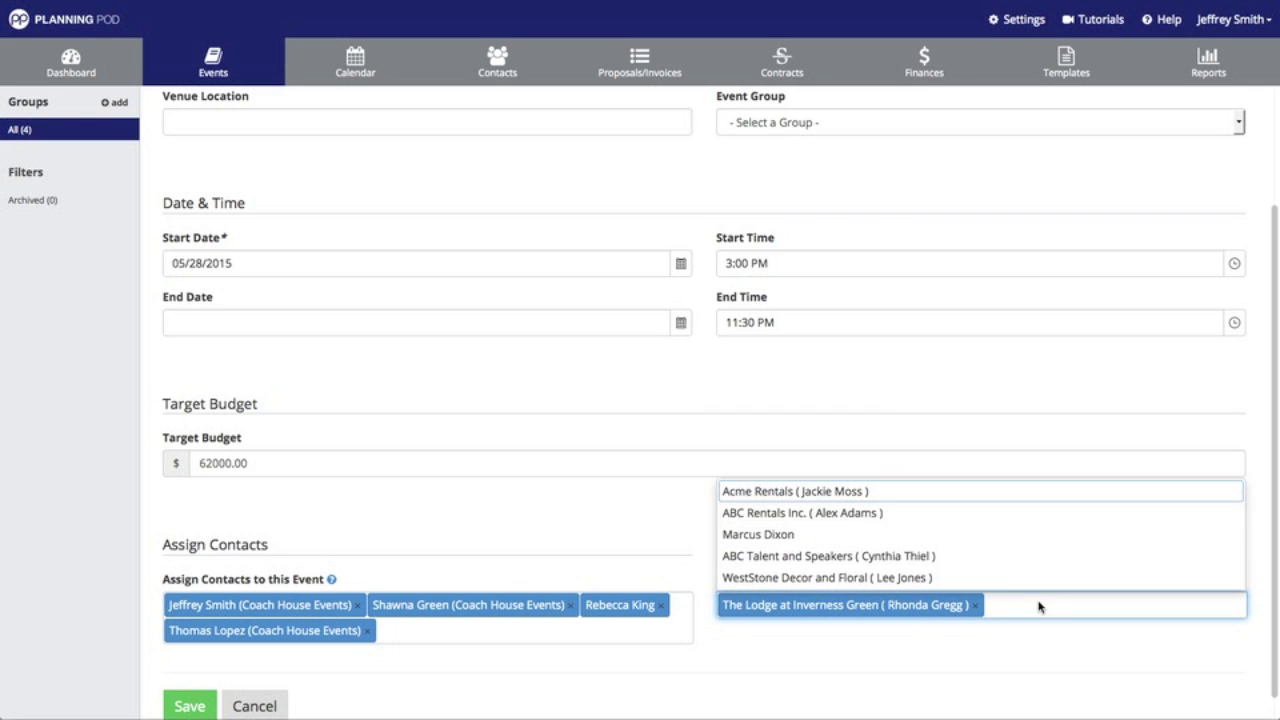
click(898, 514)
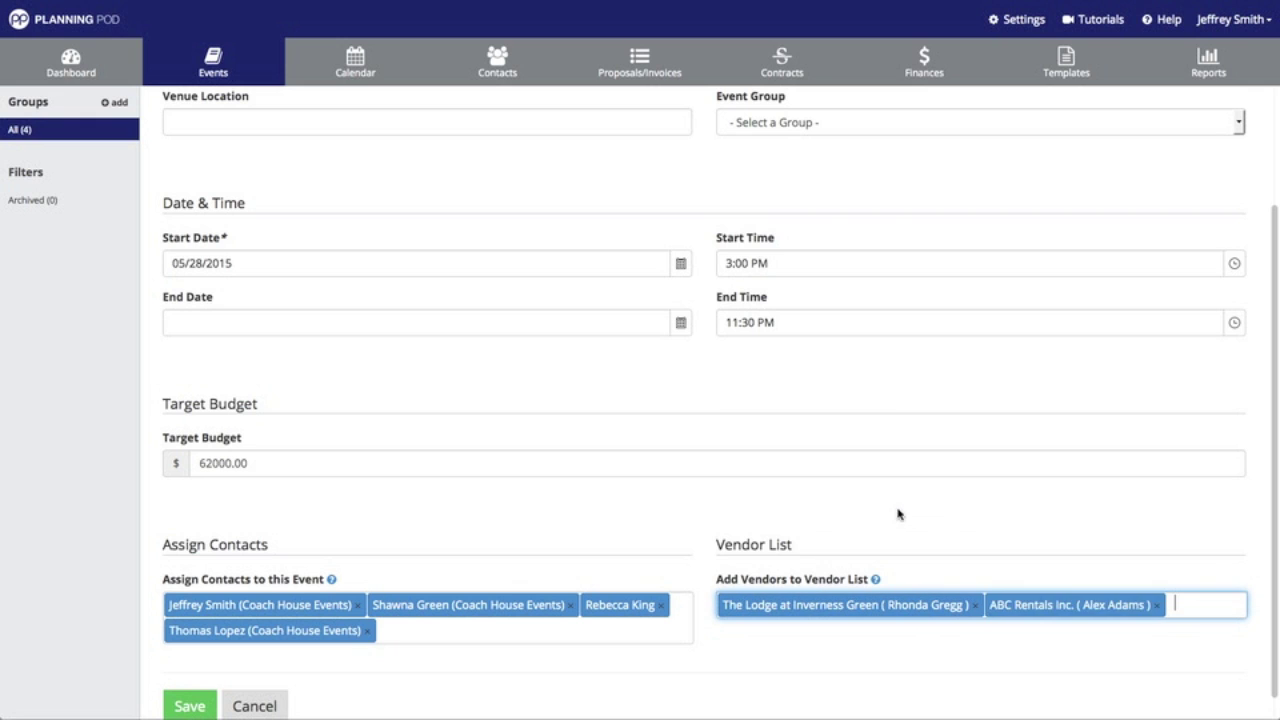
click(1224, 614)
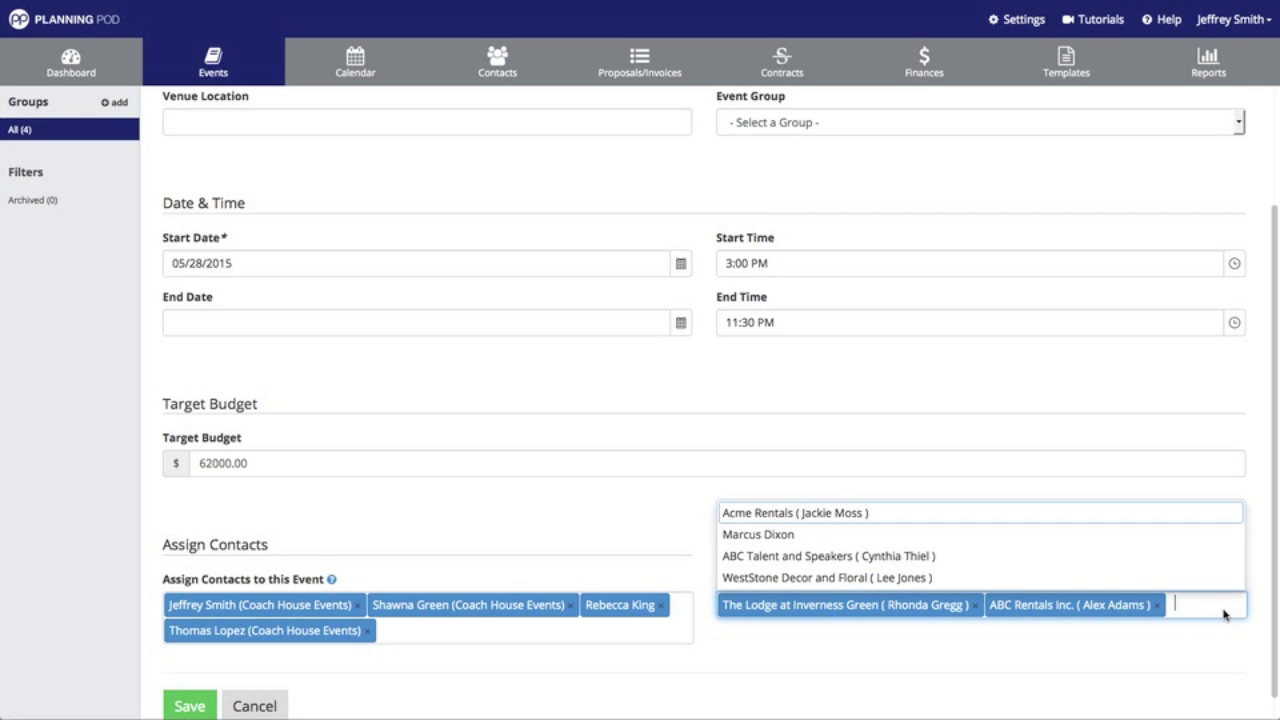
click(932, 578)
scroll(295, 600, down, 1)
click(185, 683)
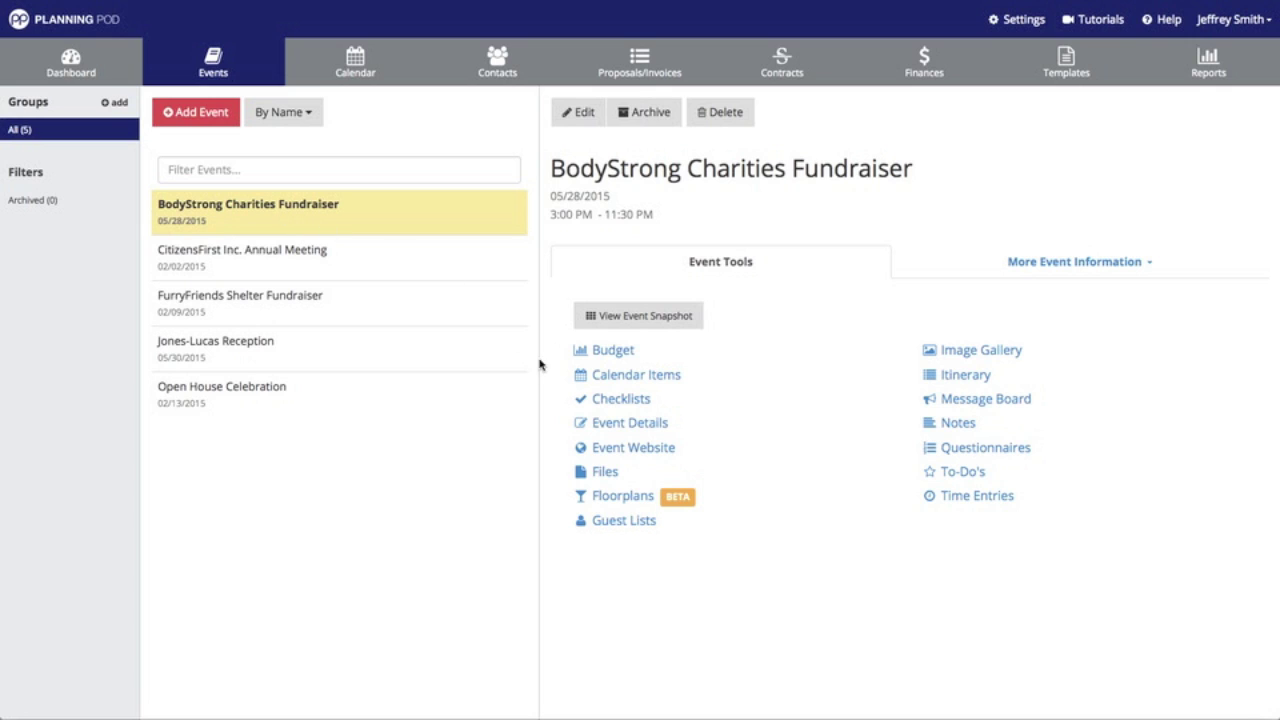
Step: Open the BodyStrong Charities Fundraiser budget and change its target budget to $74000
click(625, 357)
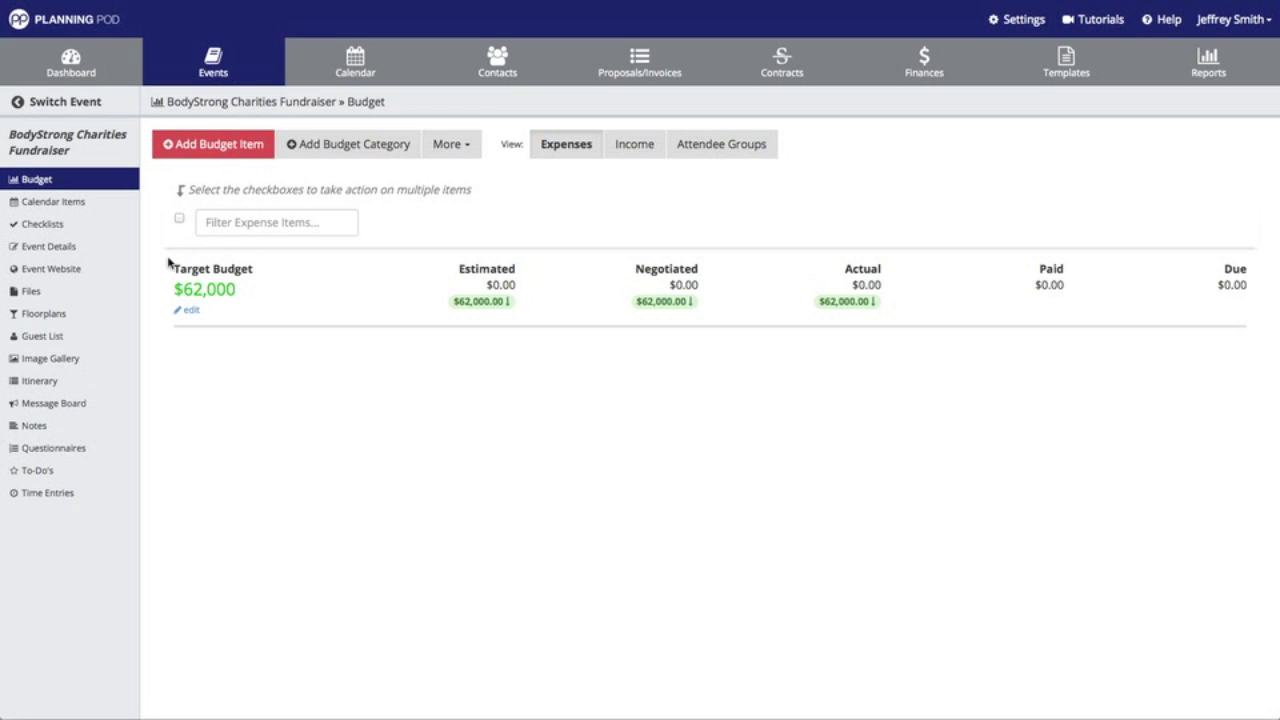
click(190, 311)
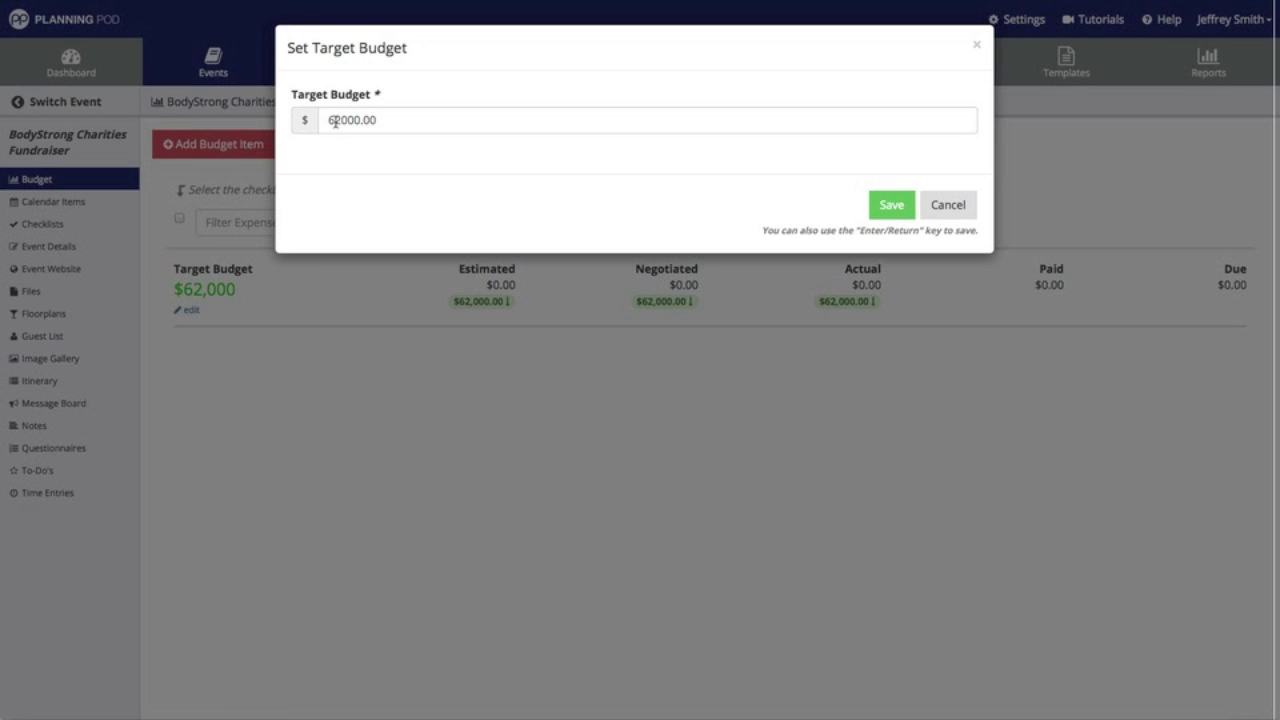
drag(335, 121, 301, 116)
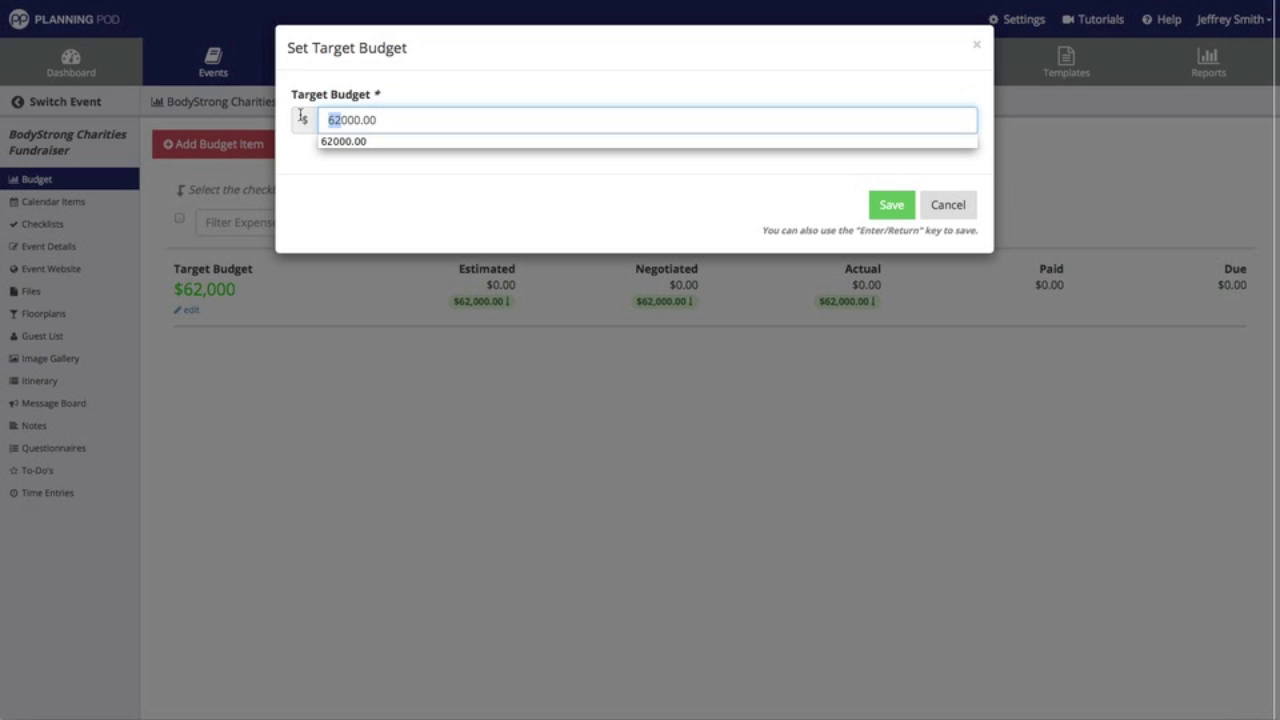
text(74)
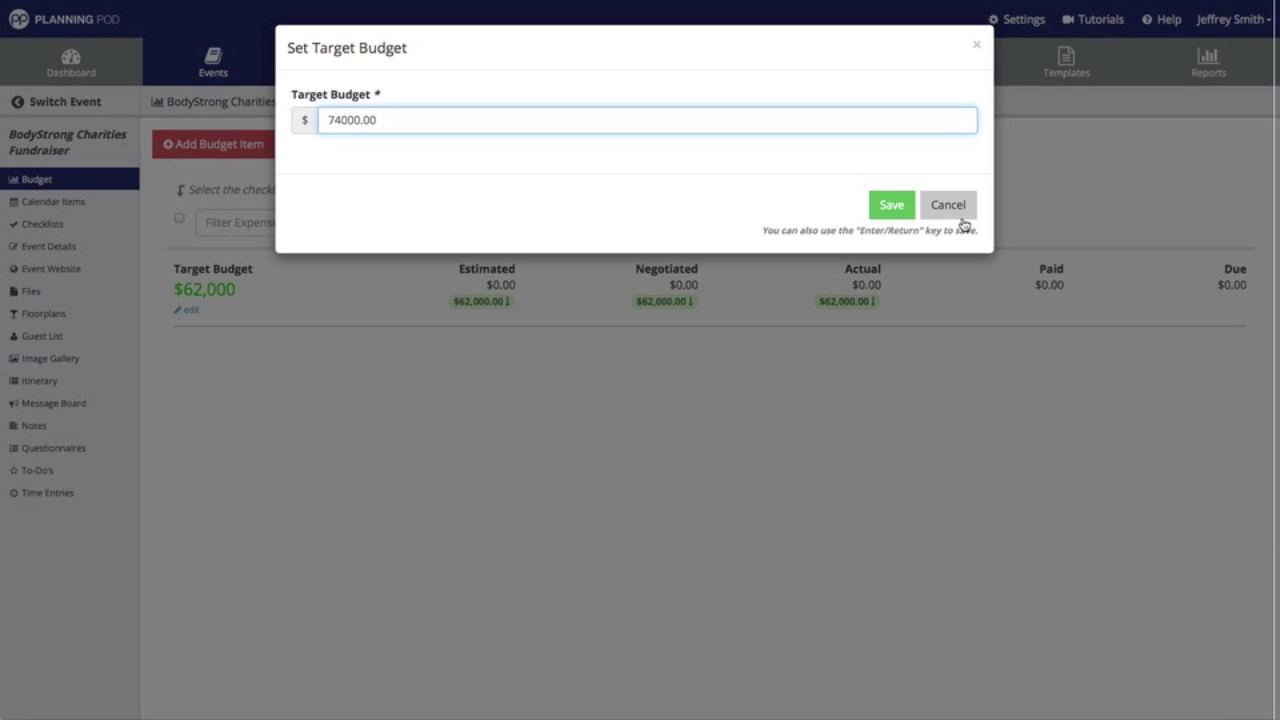
click(894, 206)
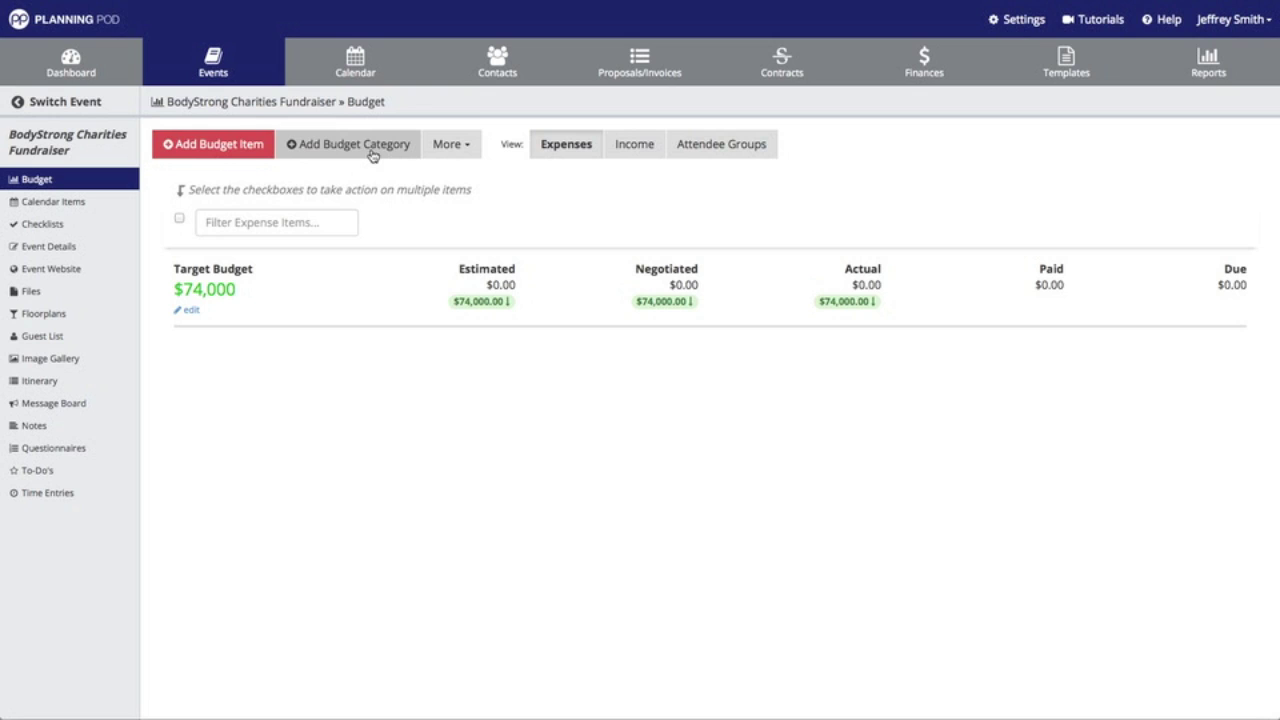
click(470, 146)
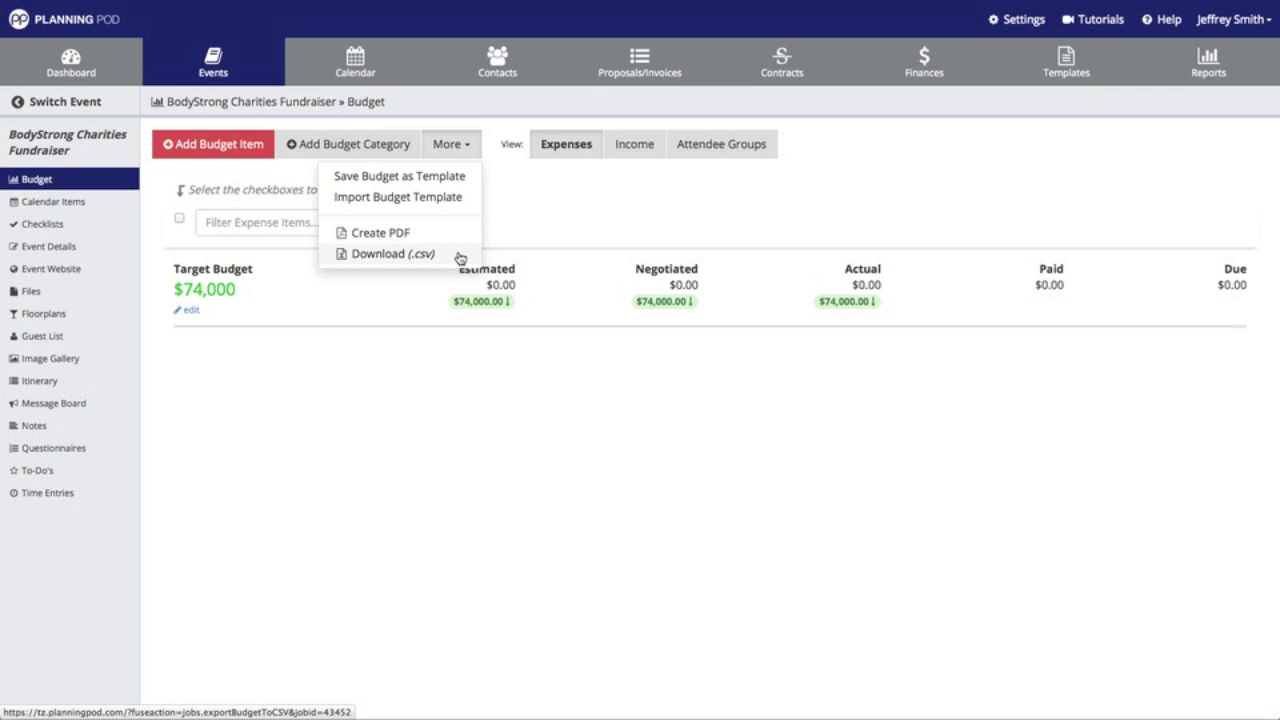
click(530, 223)
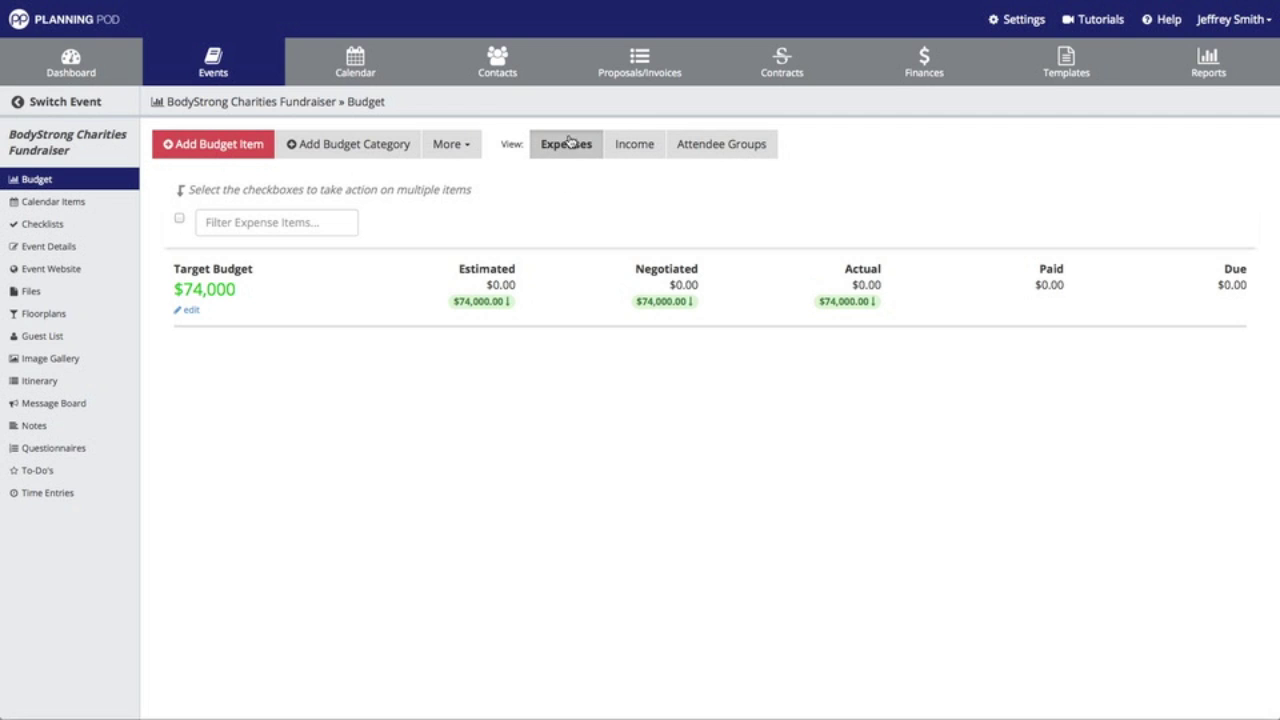
Step: Review the budget's income and attendee groups views, and return to the expenses view
click(638, 150)
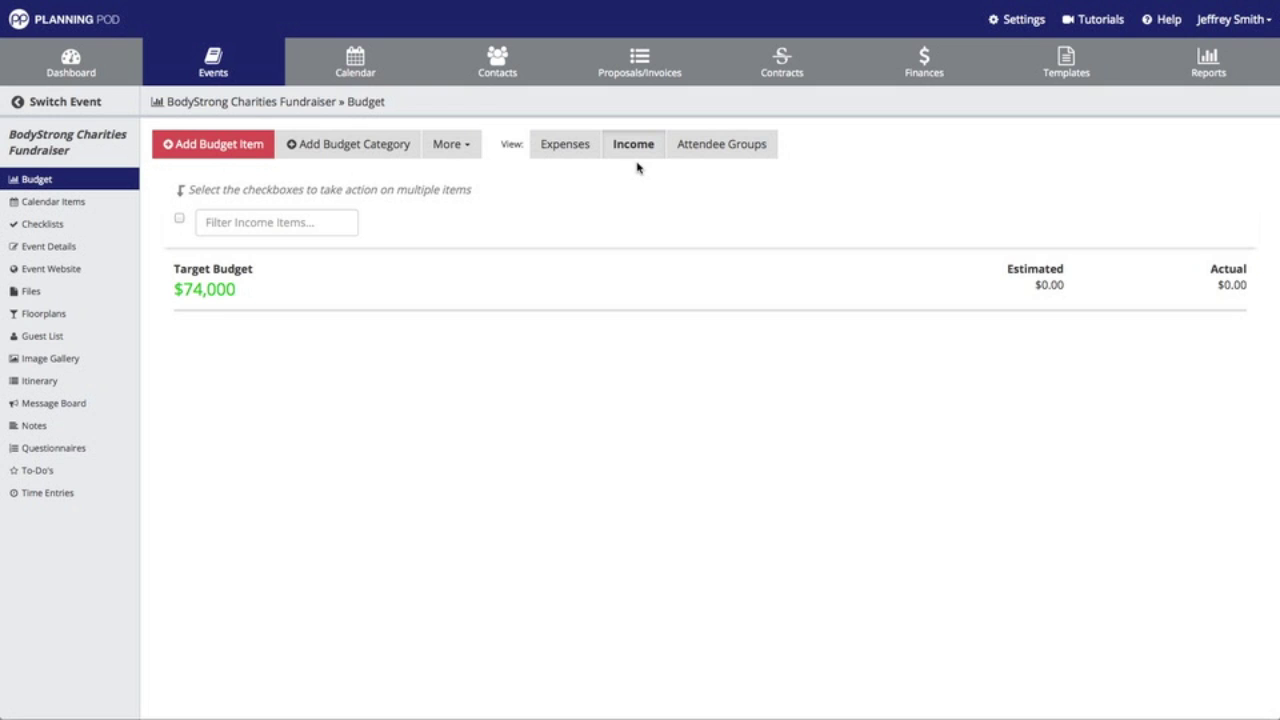
click(741, 158)
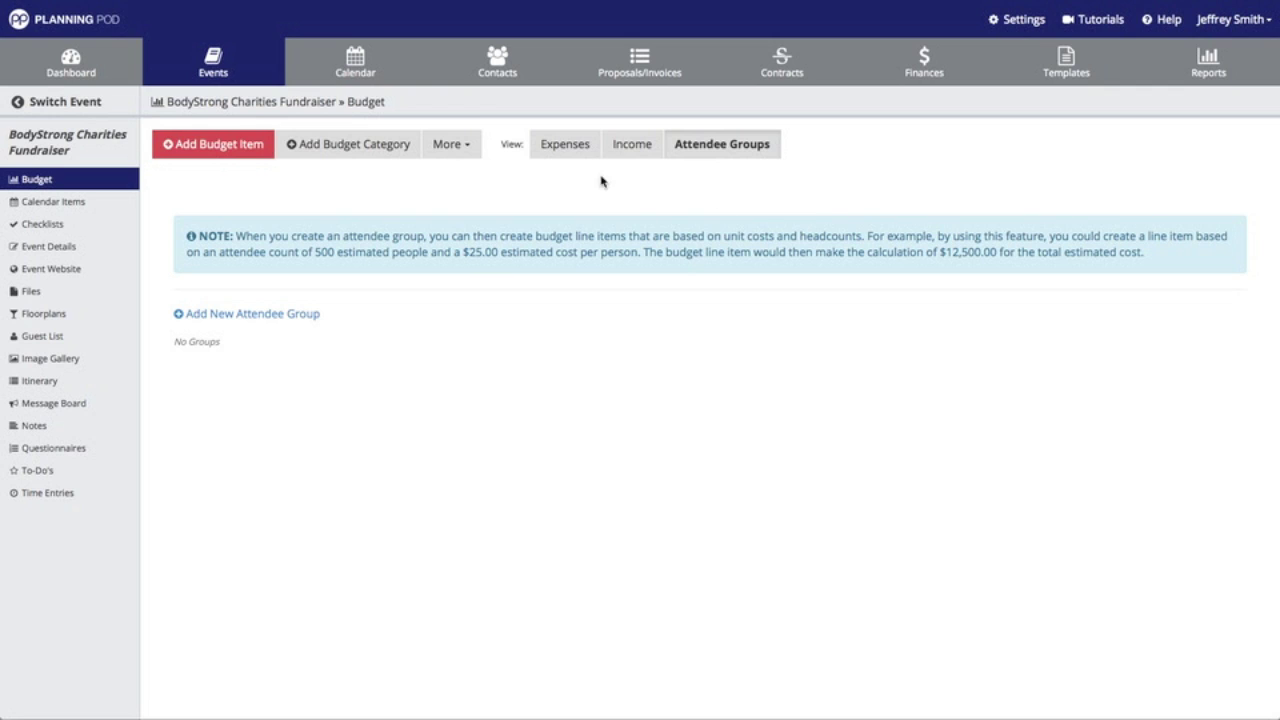
click(566, 151)
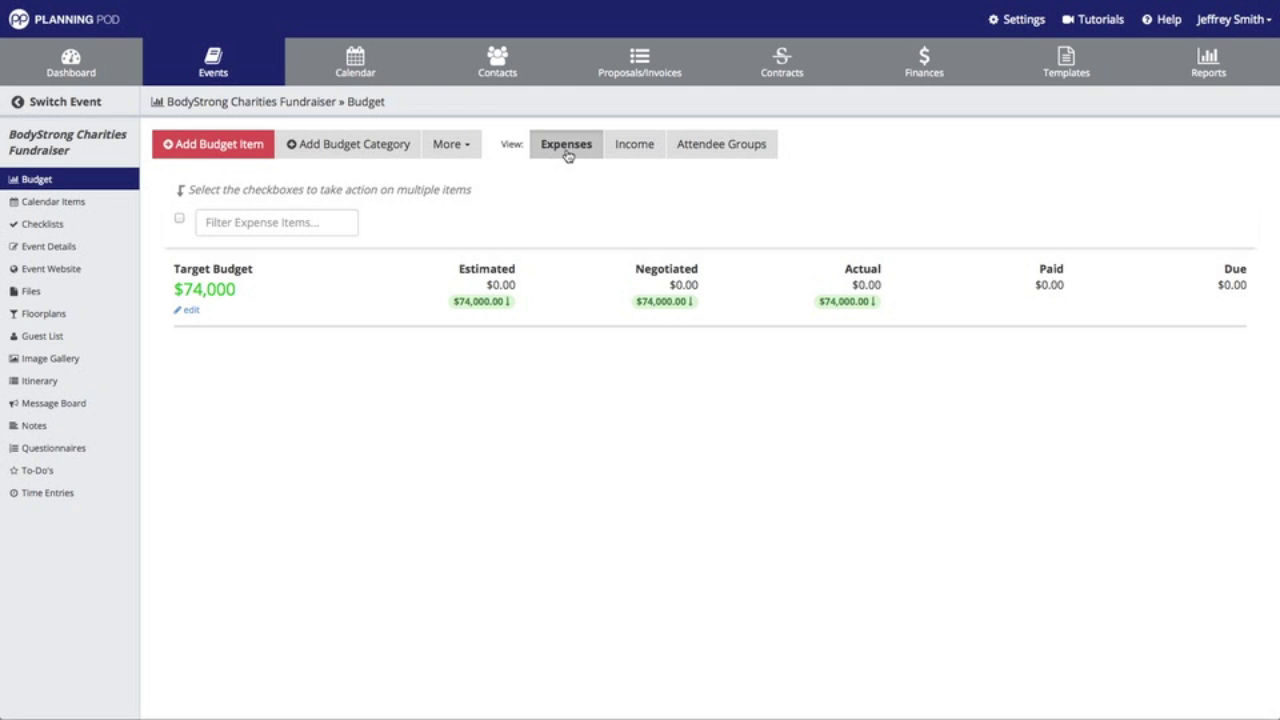
Step: Add two budget categories named Rentals and Revenues
click(377, 150)
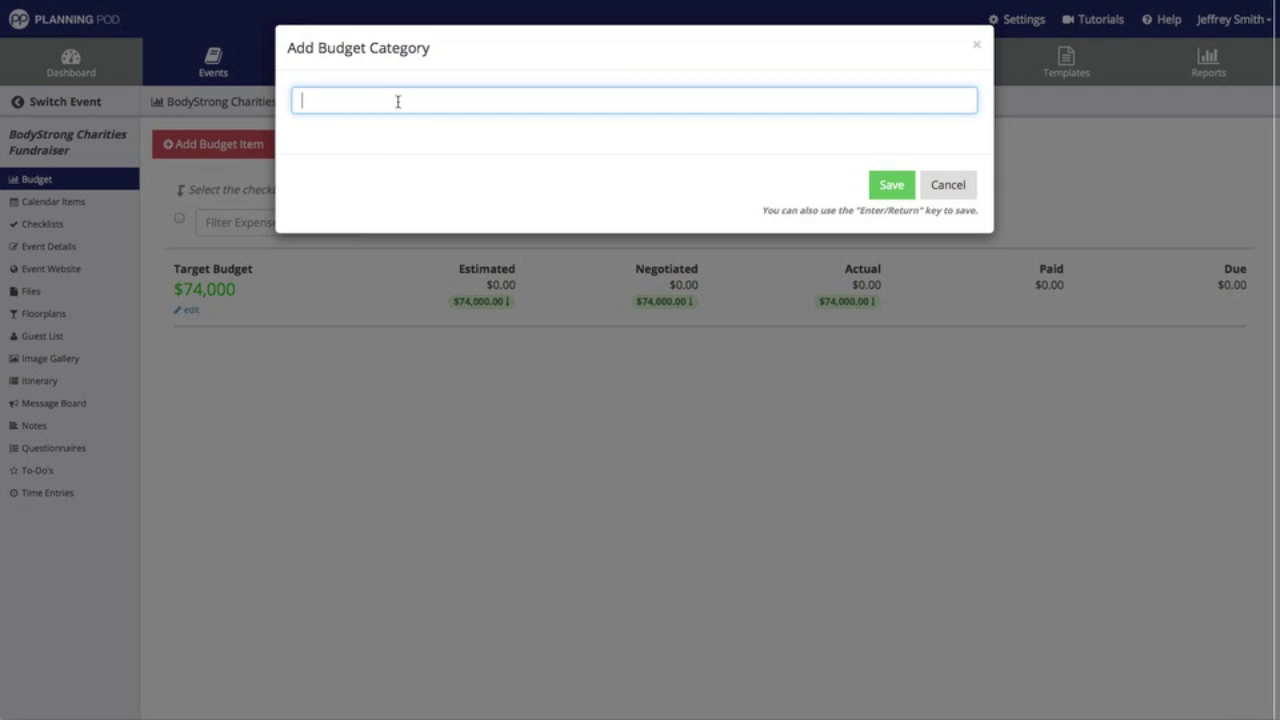
text(Rentals)
click(887, 192)
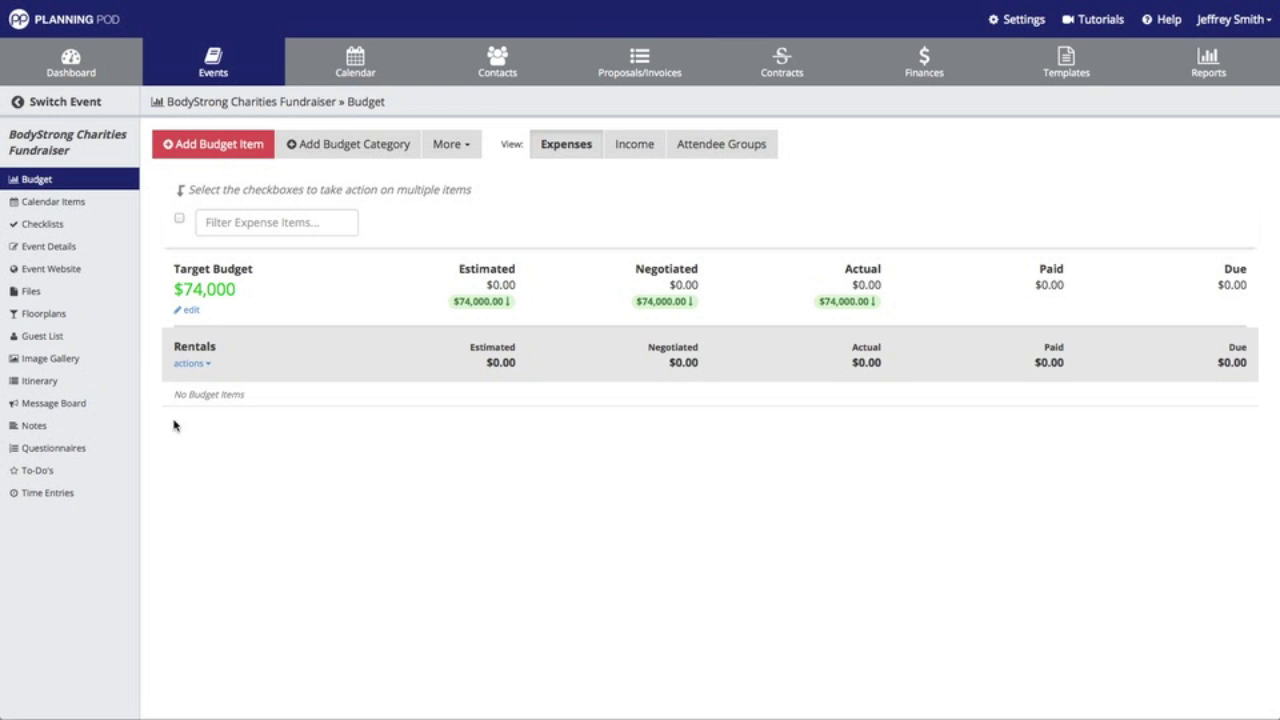
click(385, 146)
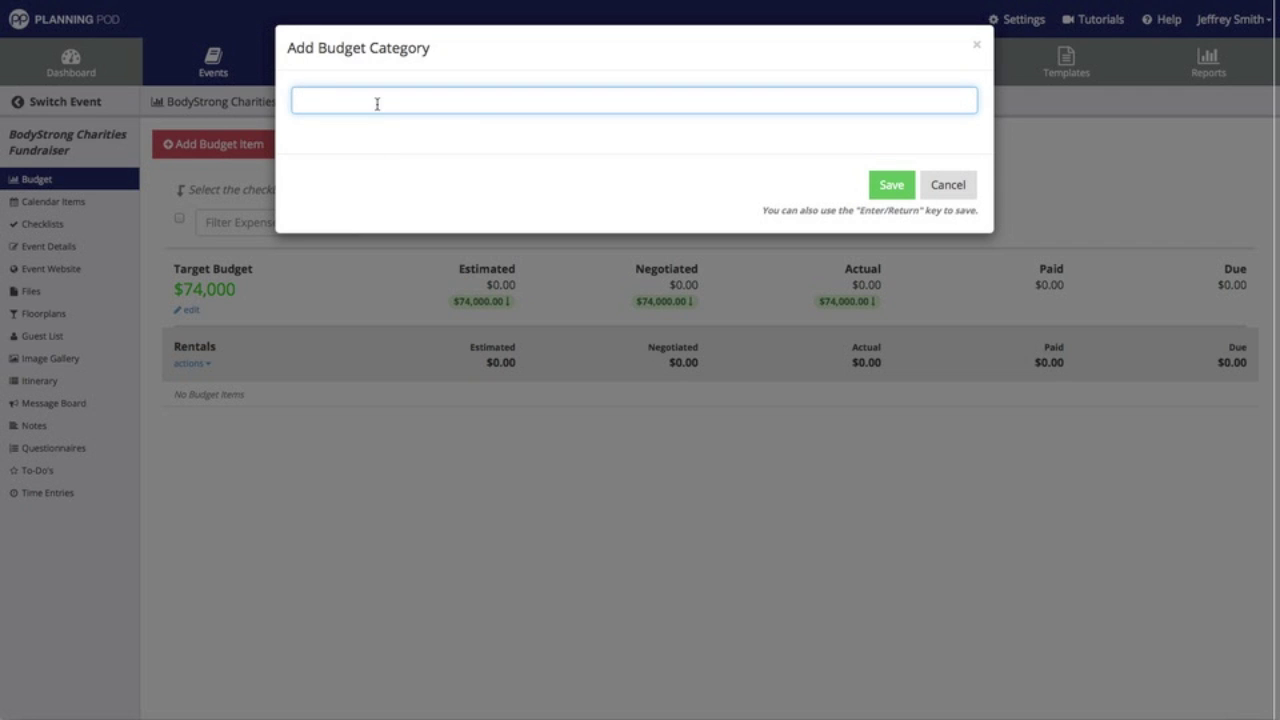
key(Return)
text(Revenues)
click(889, 192)
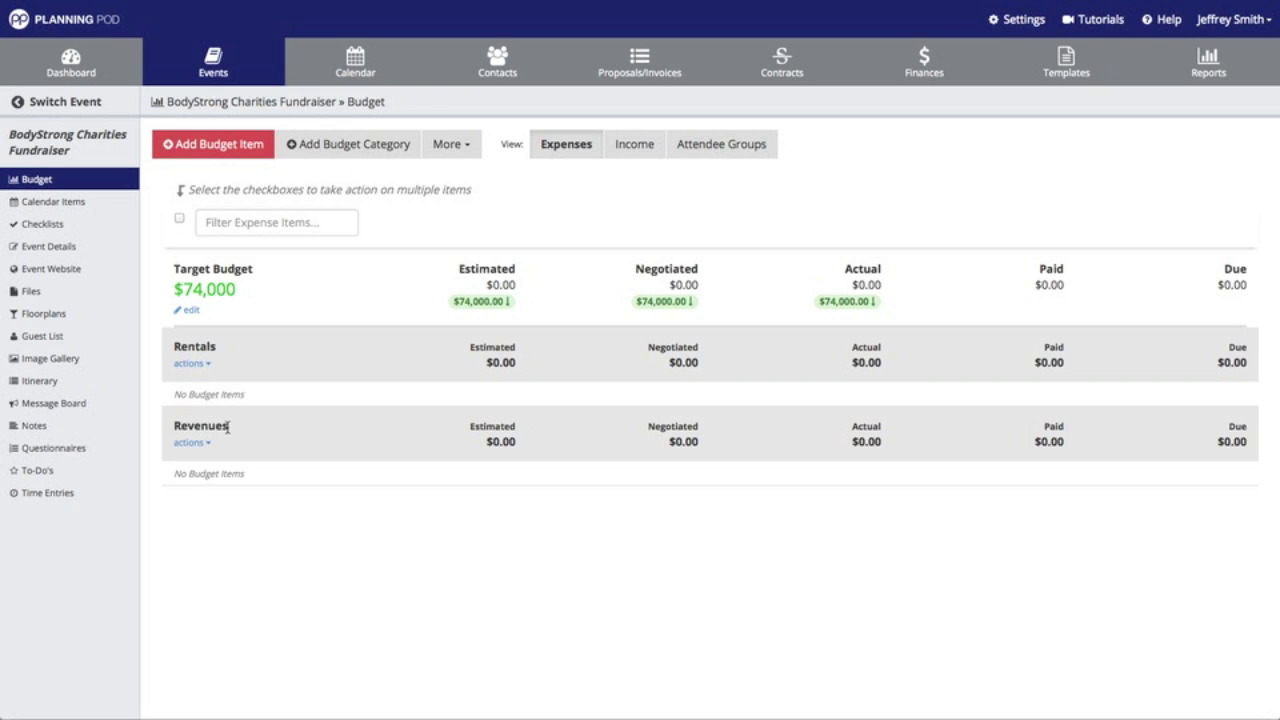
Step: Create the attendee group General Admission - Attendees with an estimated count of 630 and an actual count of 172
click(735, 143)
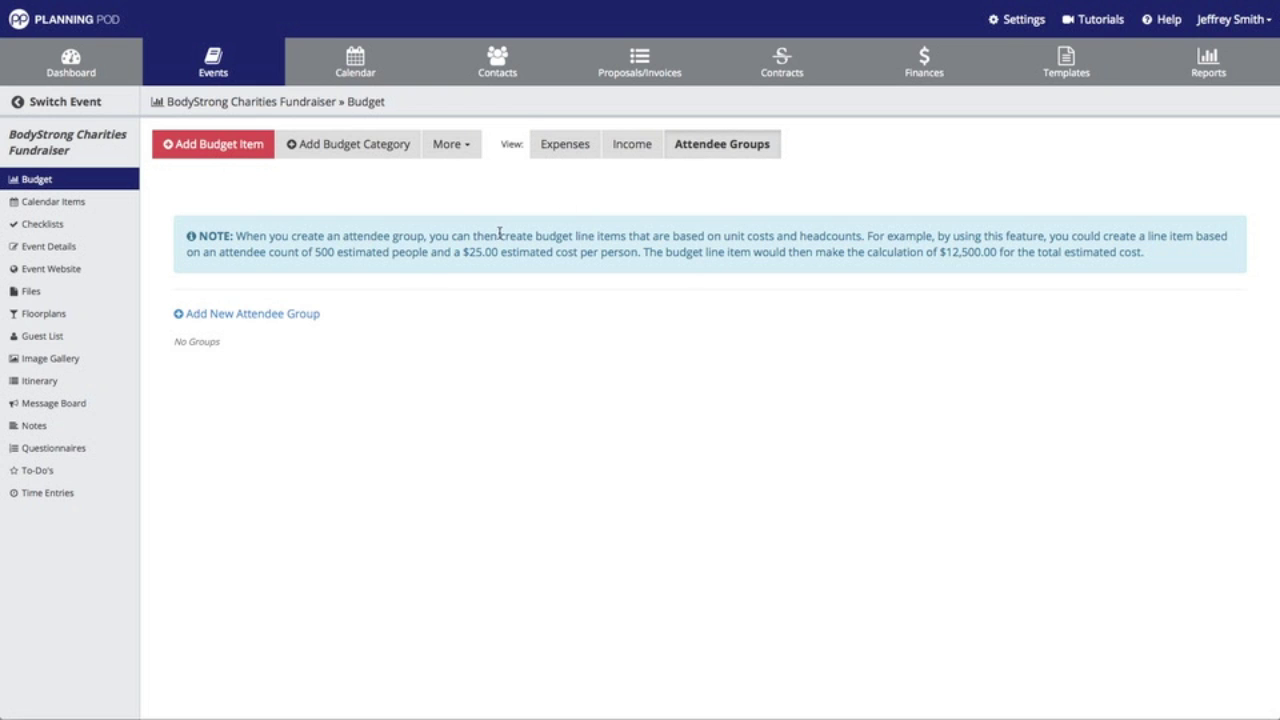
click(303, 314)
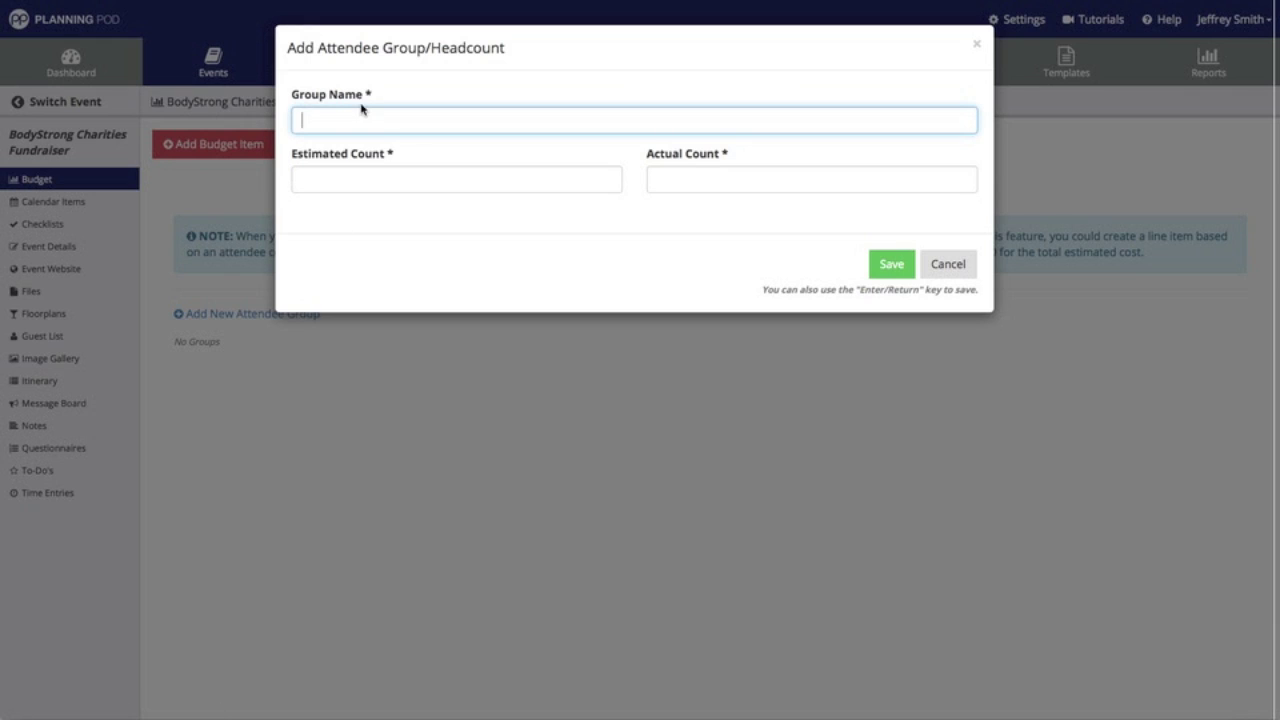
click(363, 121)
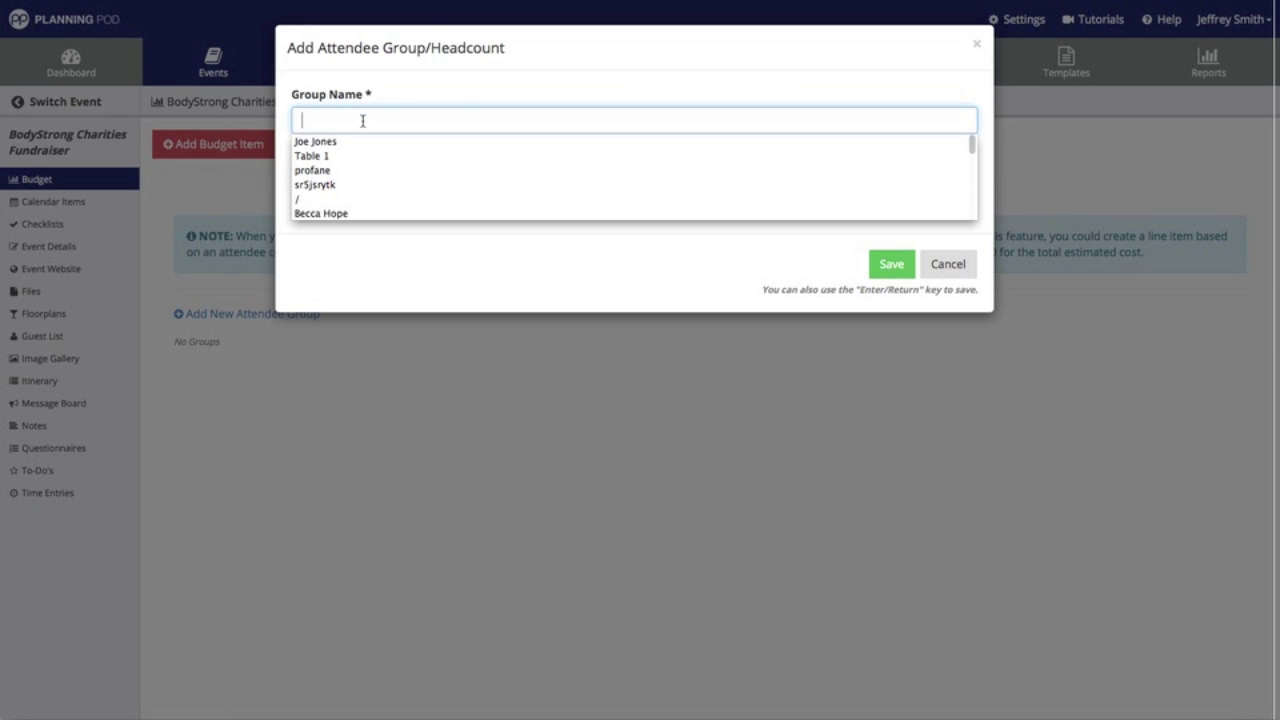
click(475, 87)
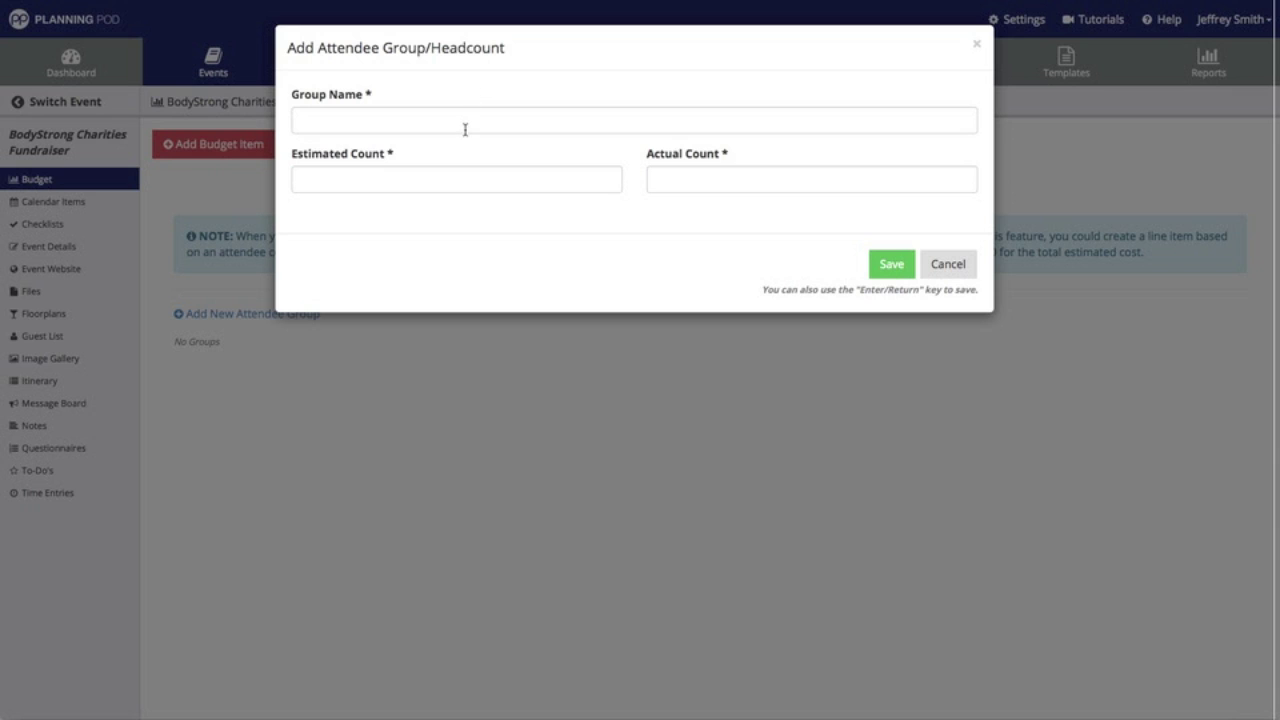
click(464, 124)
text(General Admission)
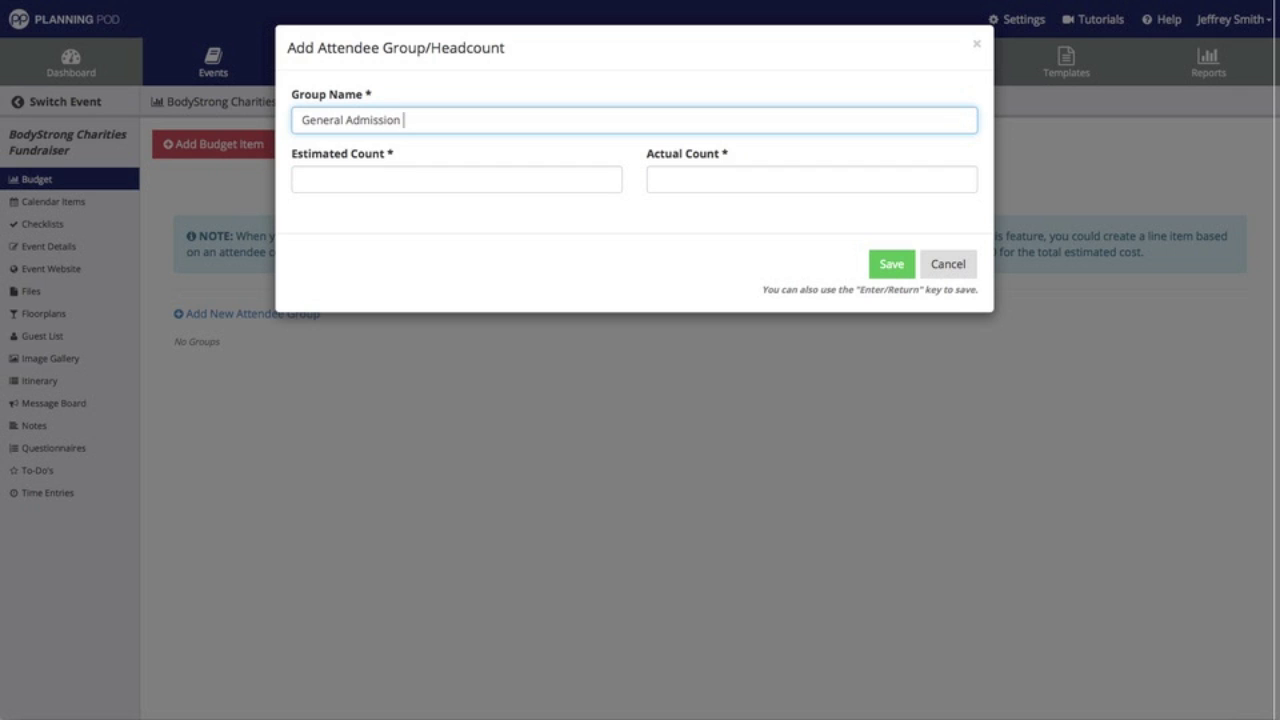
text( - Attendees)
click(442, 182)
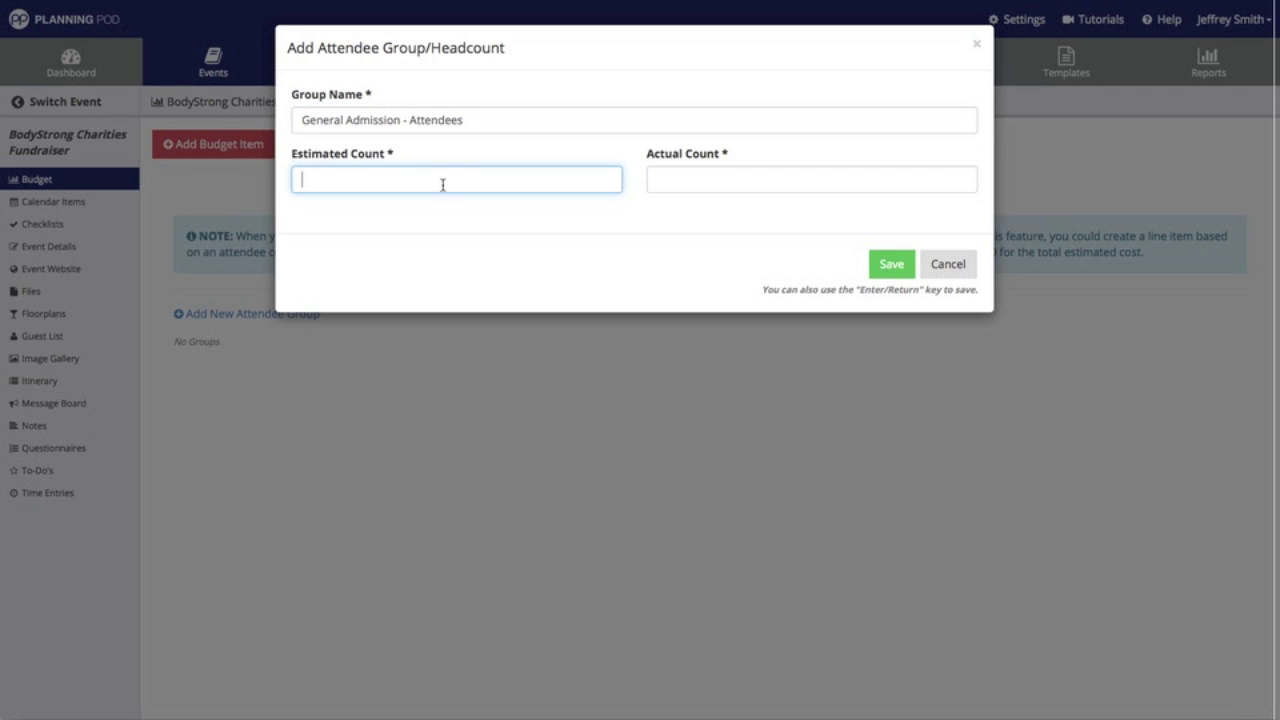
text(630)
click(731, 182)
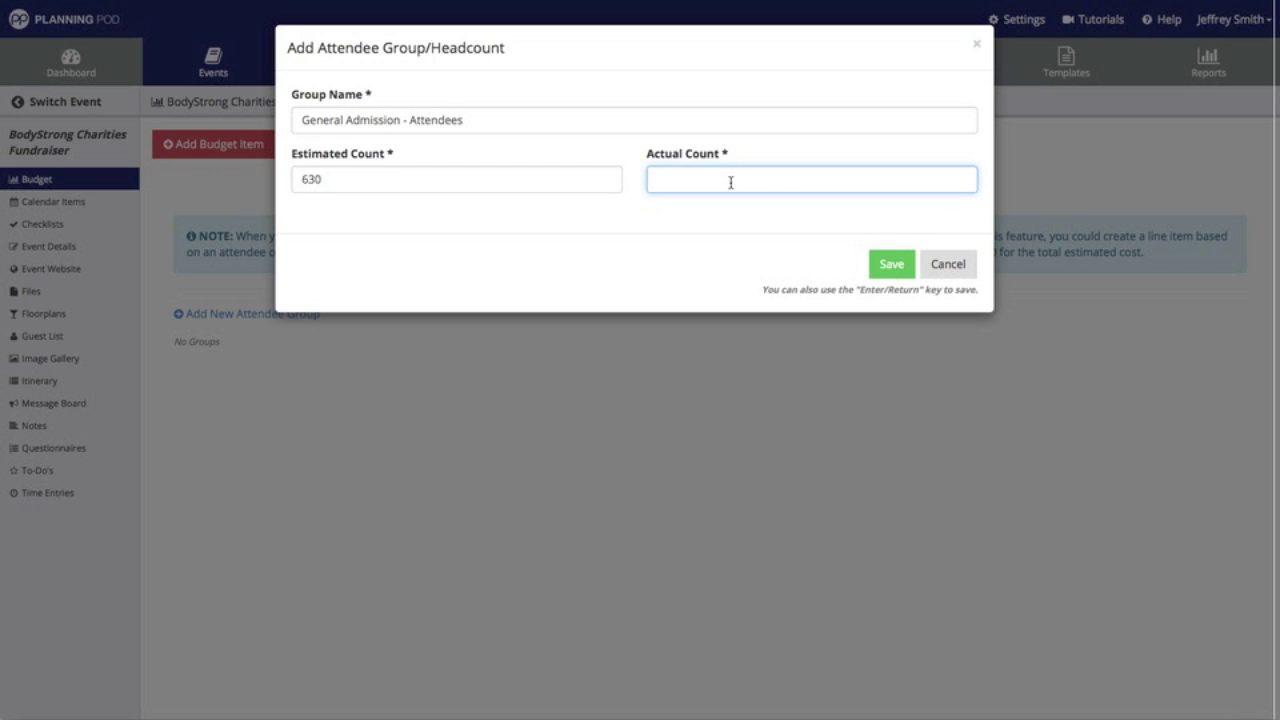
text(172)
click(887, 265)
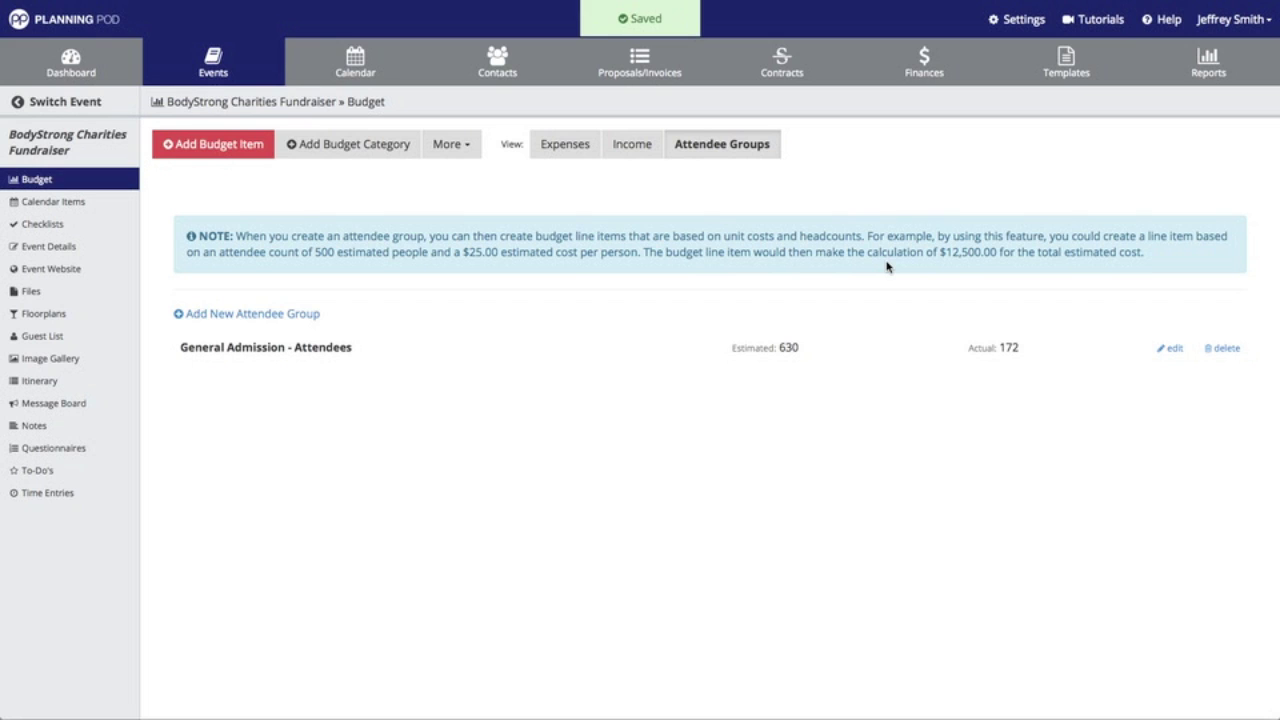
Step: Create the attendee group VIPs with an estimated count of 30 and an actual count of 12
click(266, 314)
text(Vi)
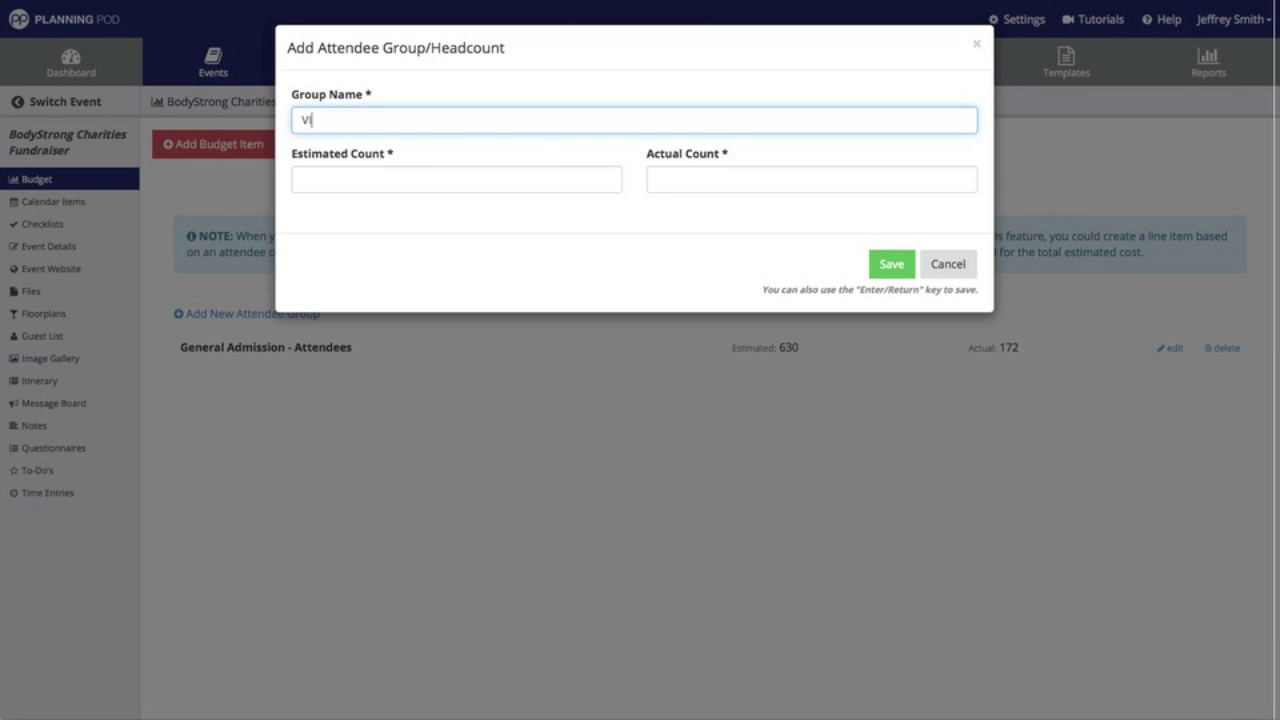
text(Ps)
click(441, 180)
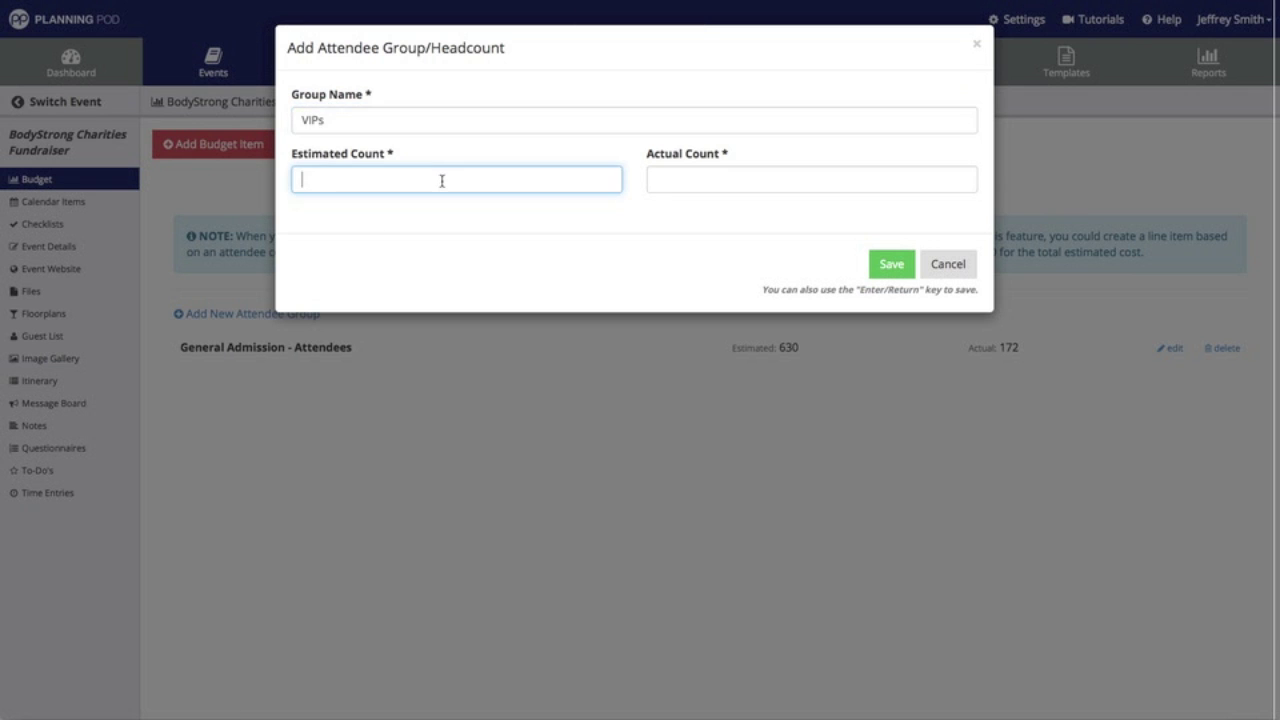
text(30)
click(805, 188)
text(12)
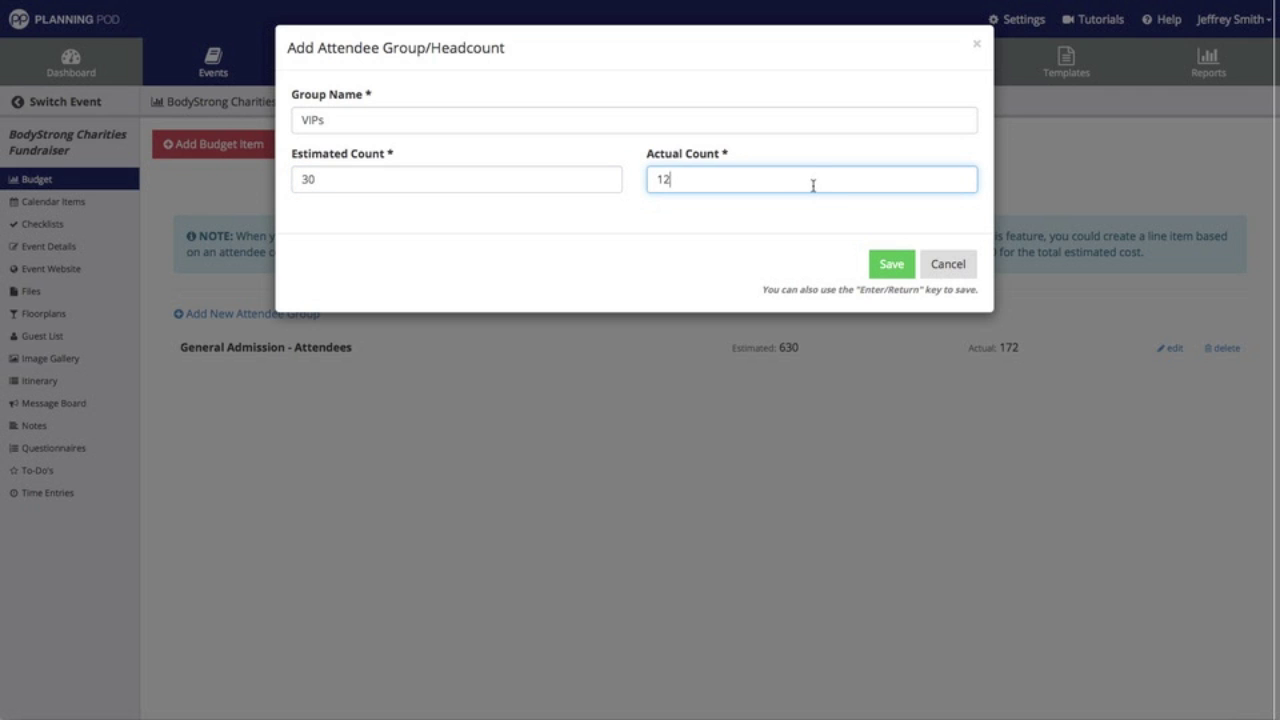
click(889, 266)
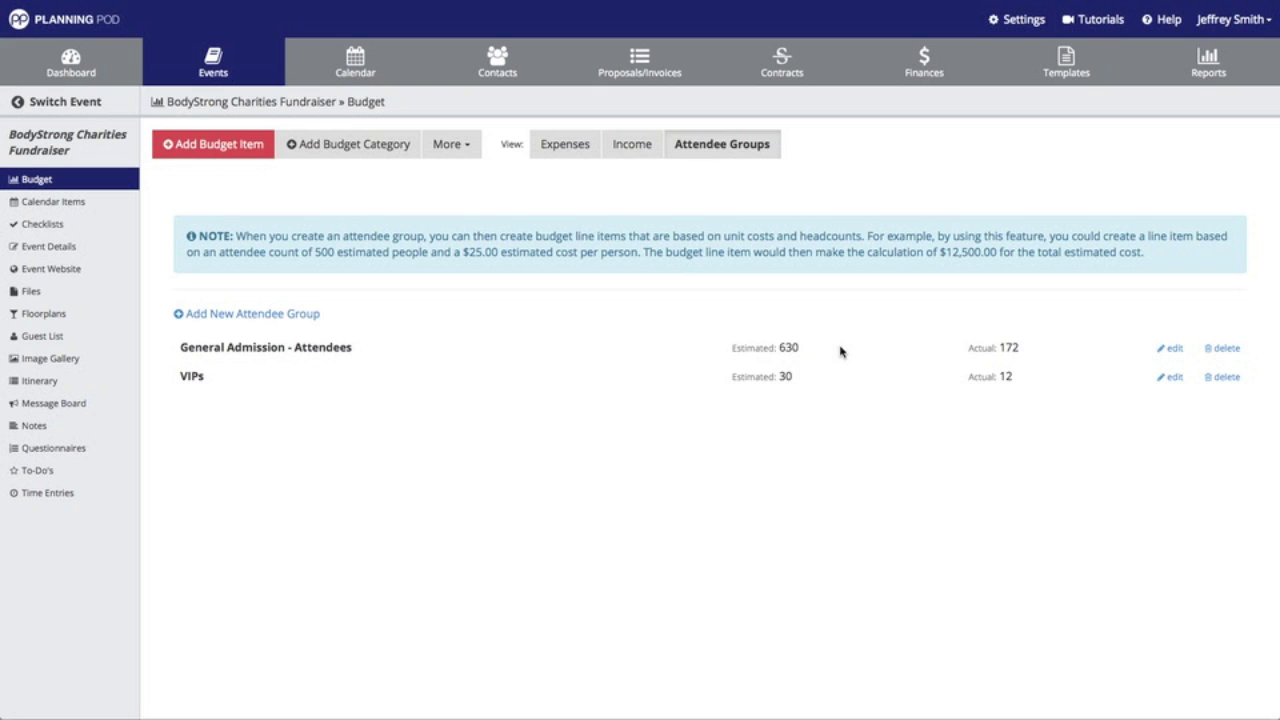
Step: Change the General Admission - Attendees group's actual count to 190 and save it
click(1176, 349)
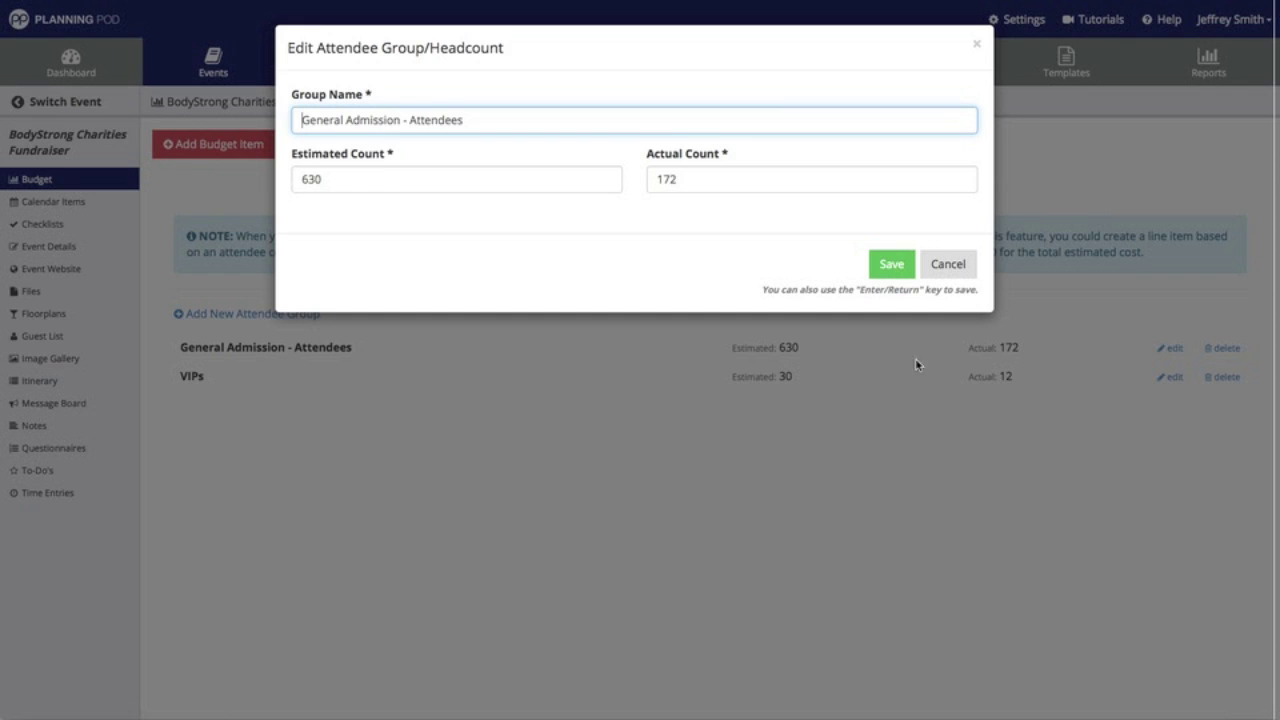
double_click(671, 177)
text(1)
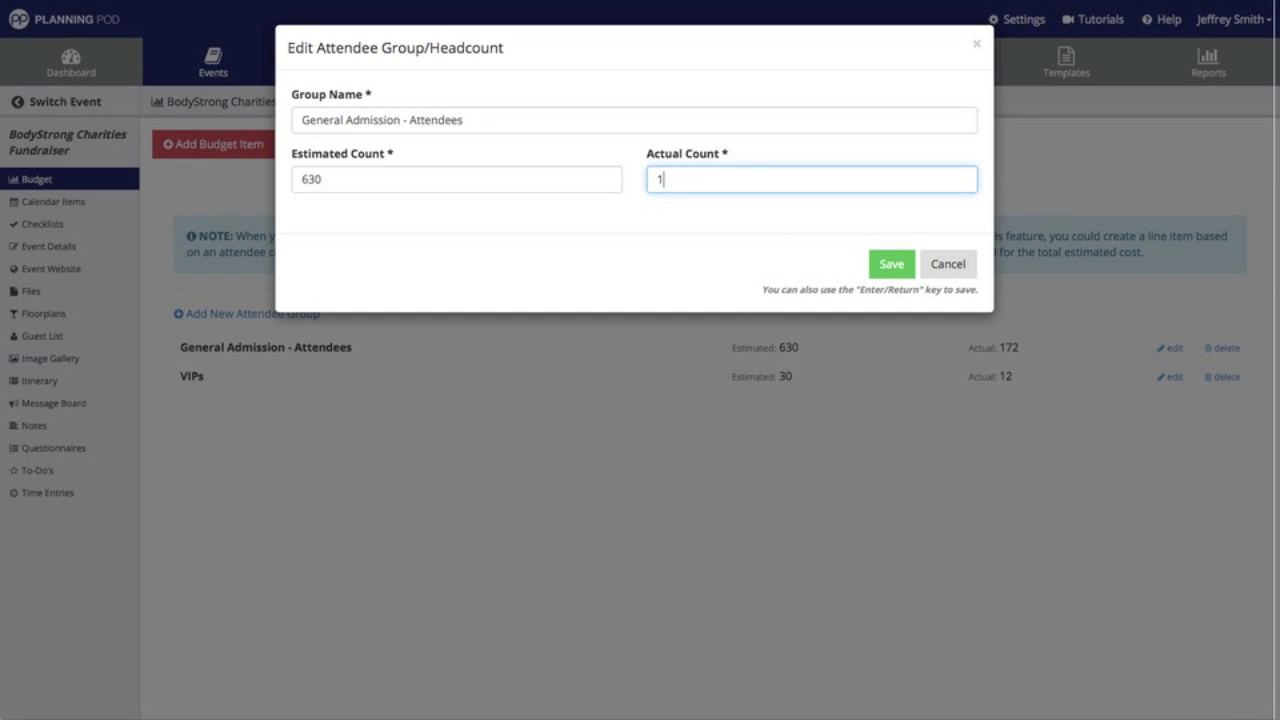
text(90)
click(889, 261)
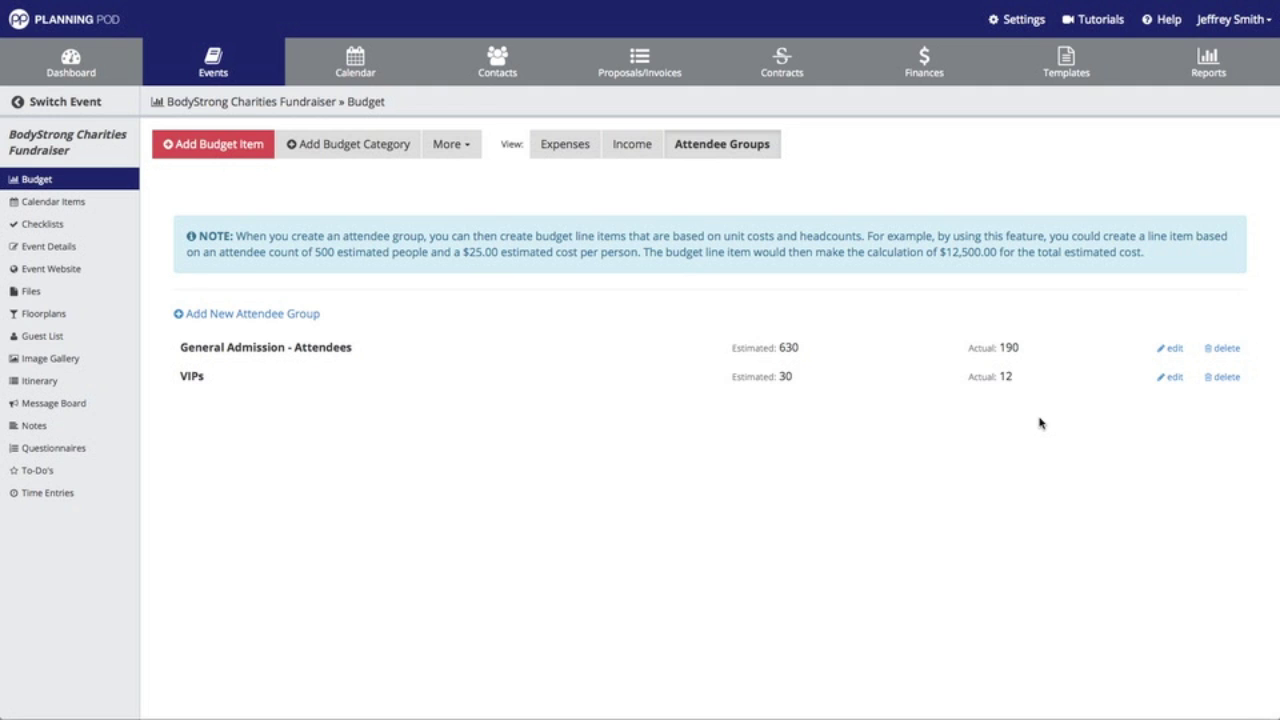
Step: Start a new expense budget item named Tables and Chairs in the Rentals category
click(566, 150)
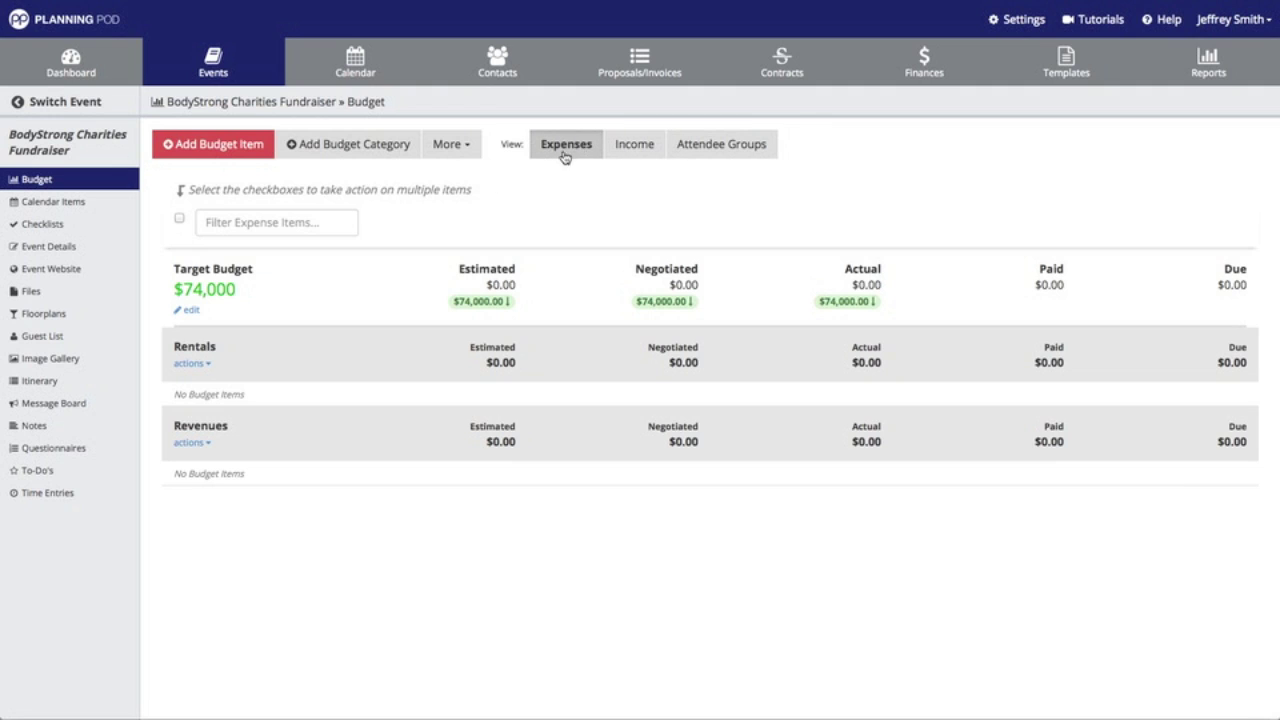
click(238, 150)
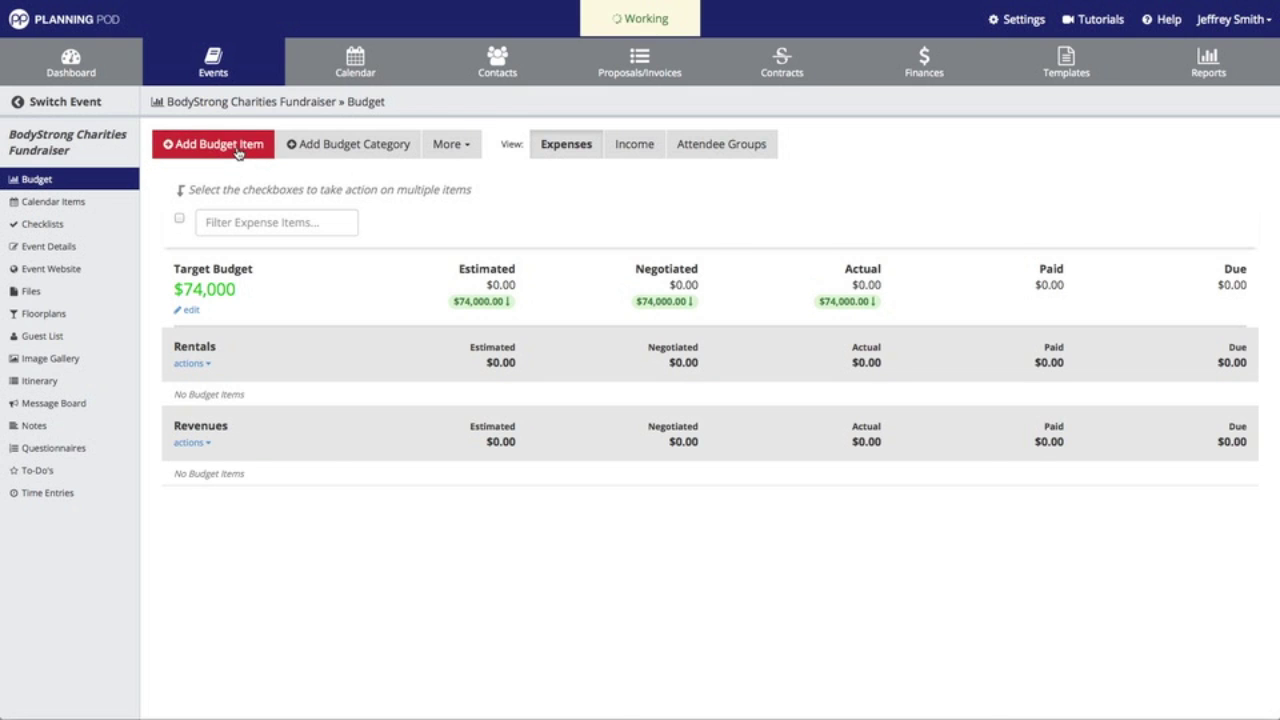
click(269, 258)
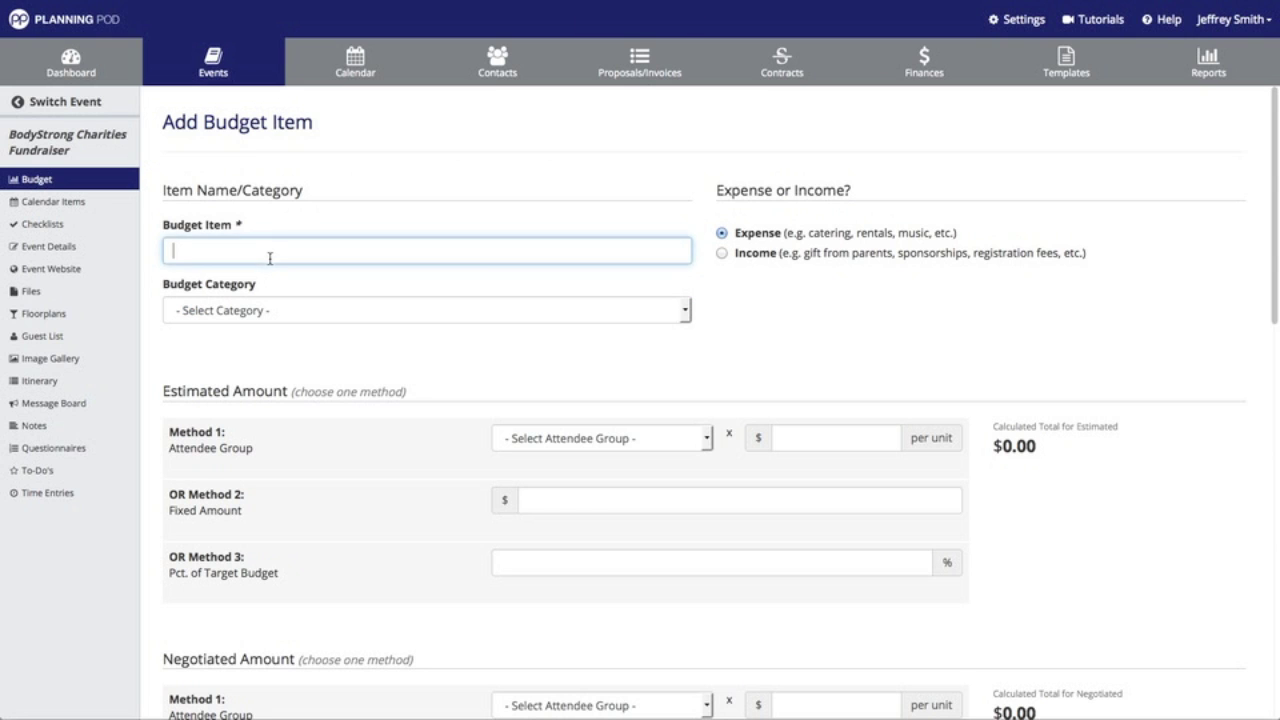
text(T)
key(BackSpace)
text(Tables and Chairs)
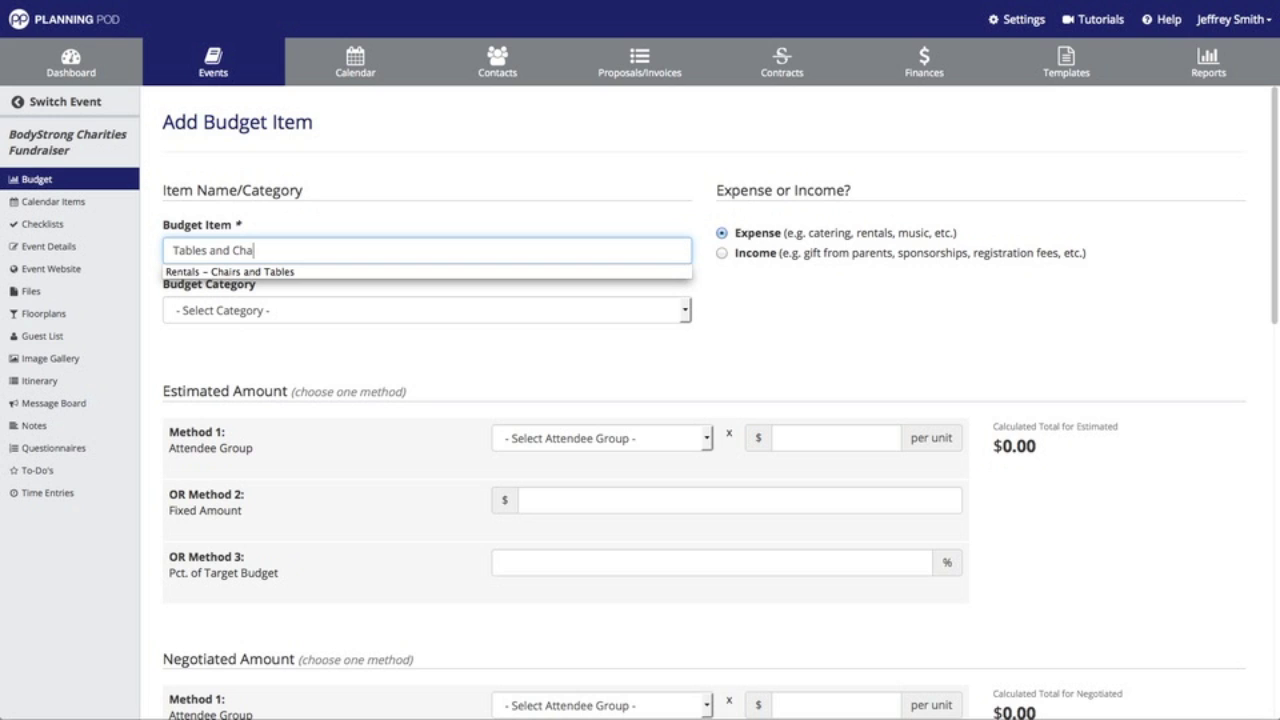
click(406, 313)
click(386, 349)
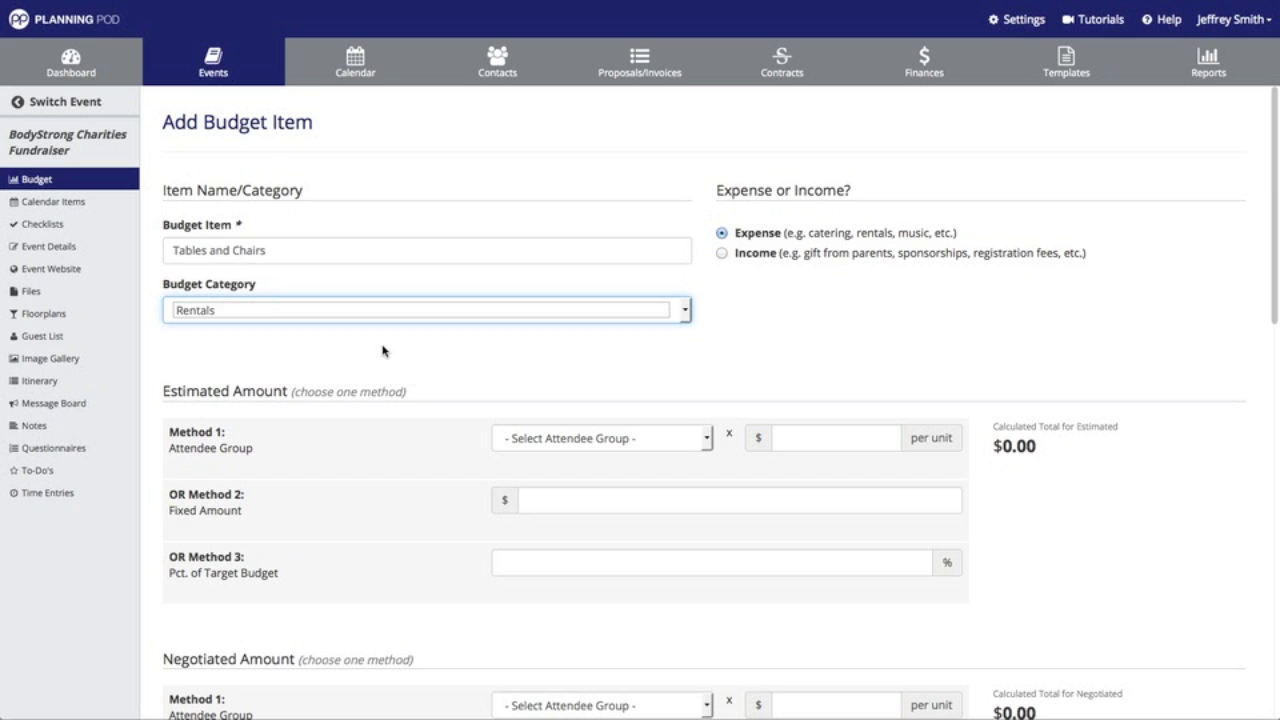
click(721, 254)
click(721, 233)
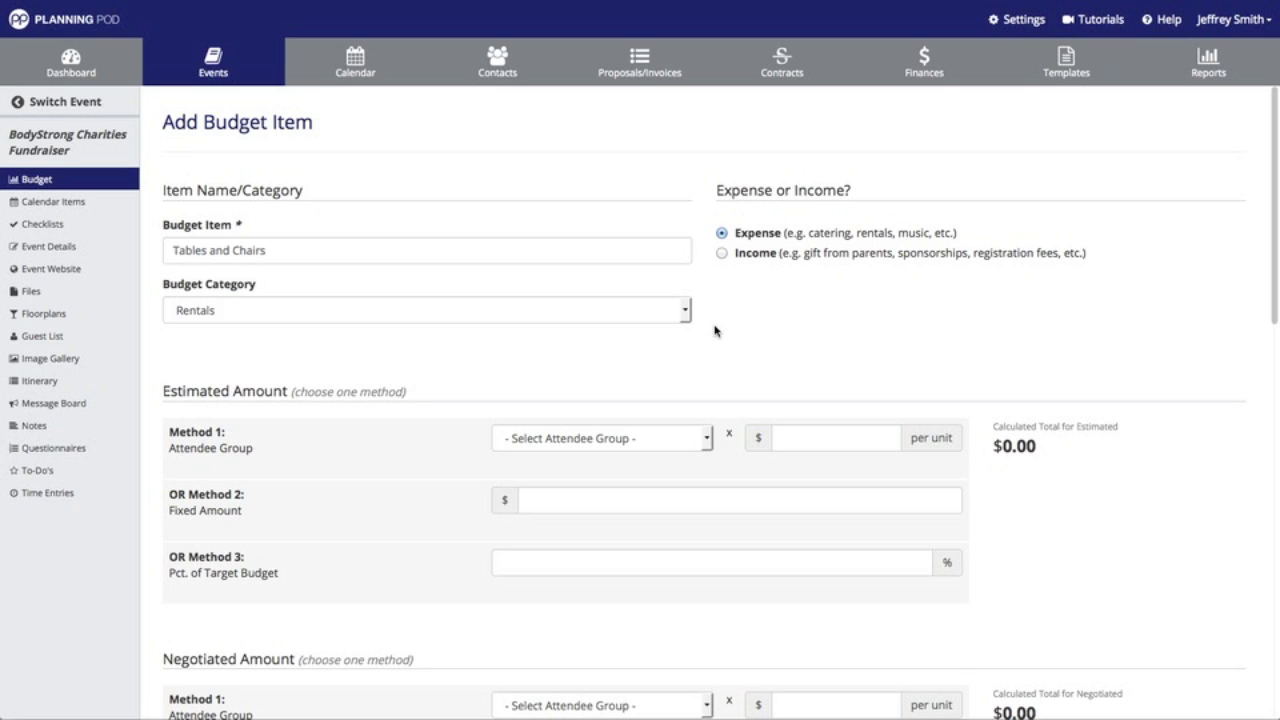
Step: Set the Tables and Chairs item's estimated amount to 3.2% of the target budget
scroll(715, 331, down, 2)
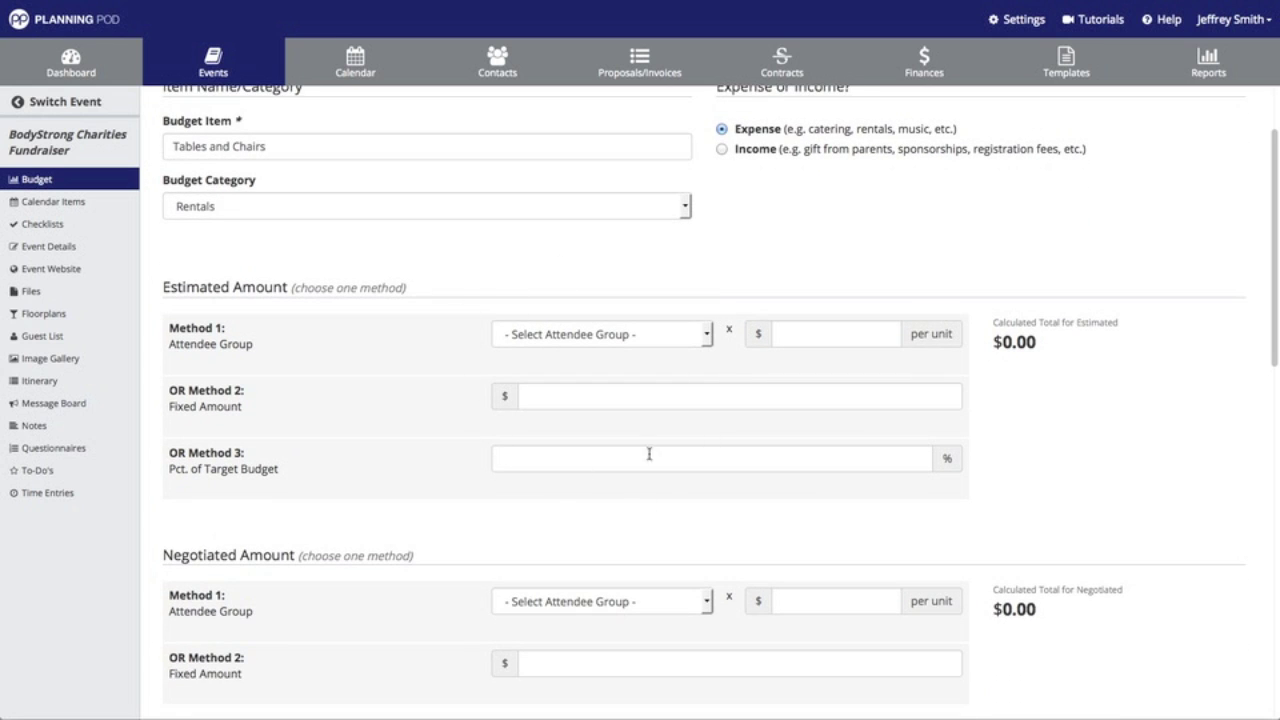
click(576, 336)
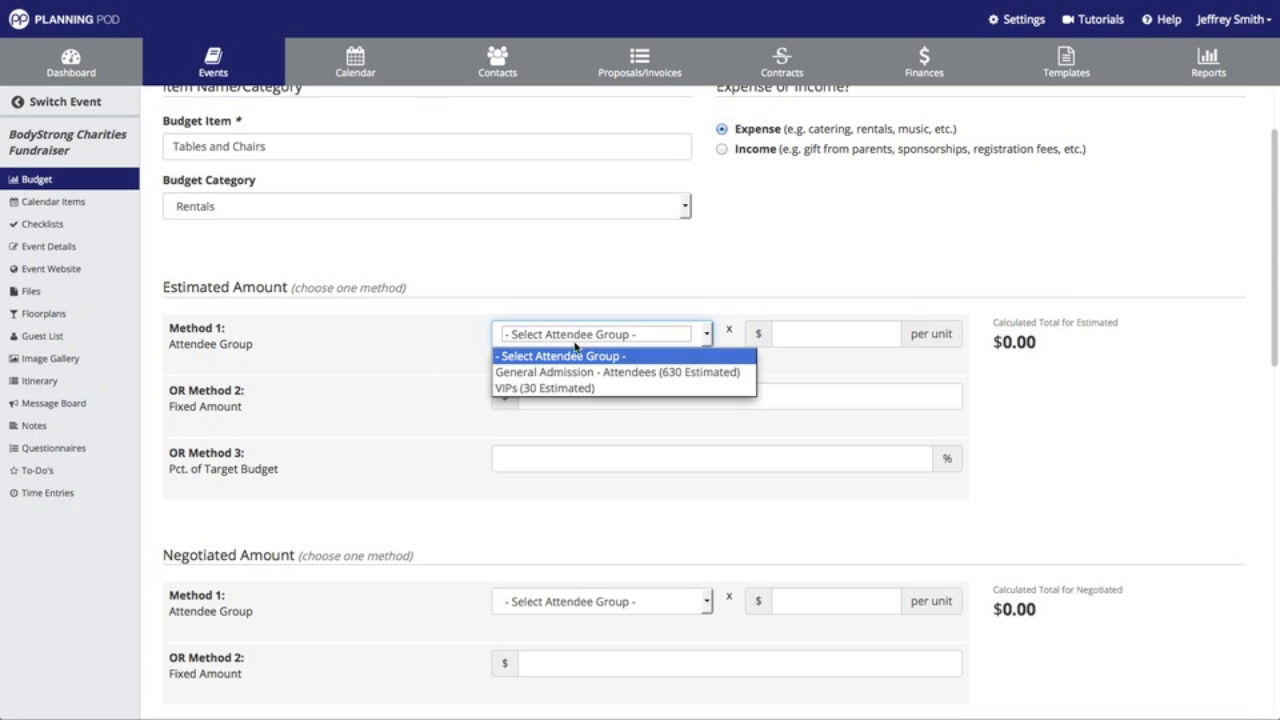
click(438, 325)
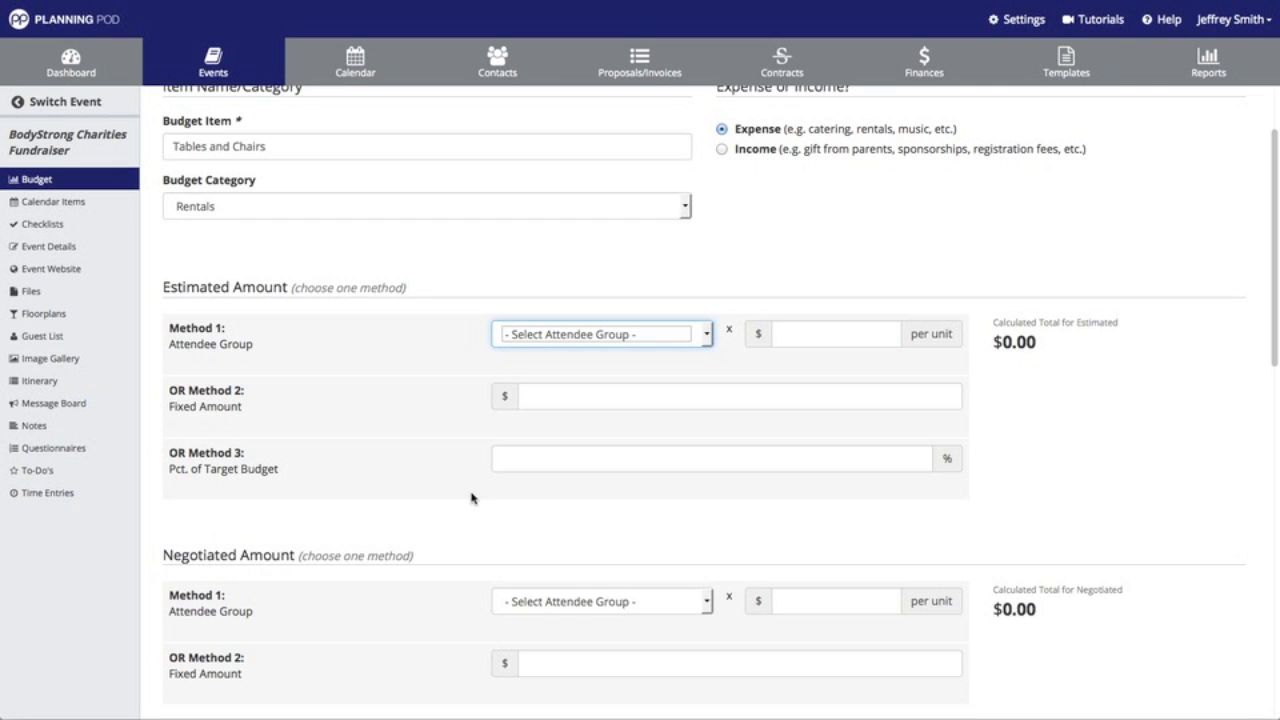
click(558, 451)
text(3.)
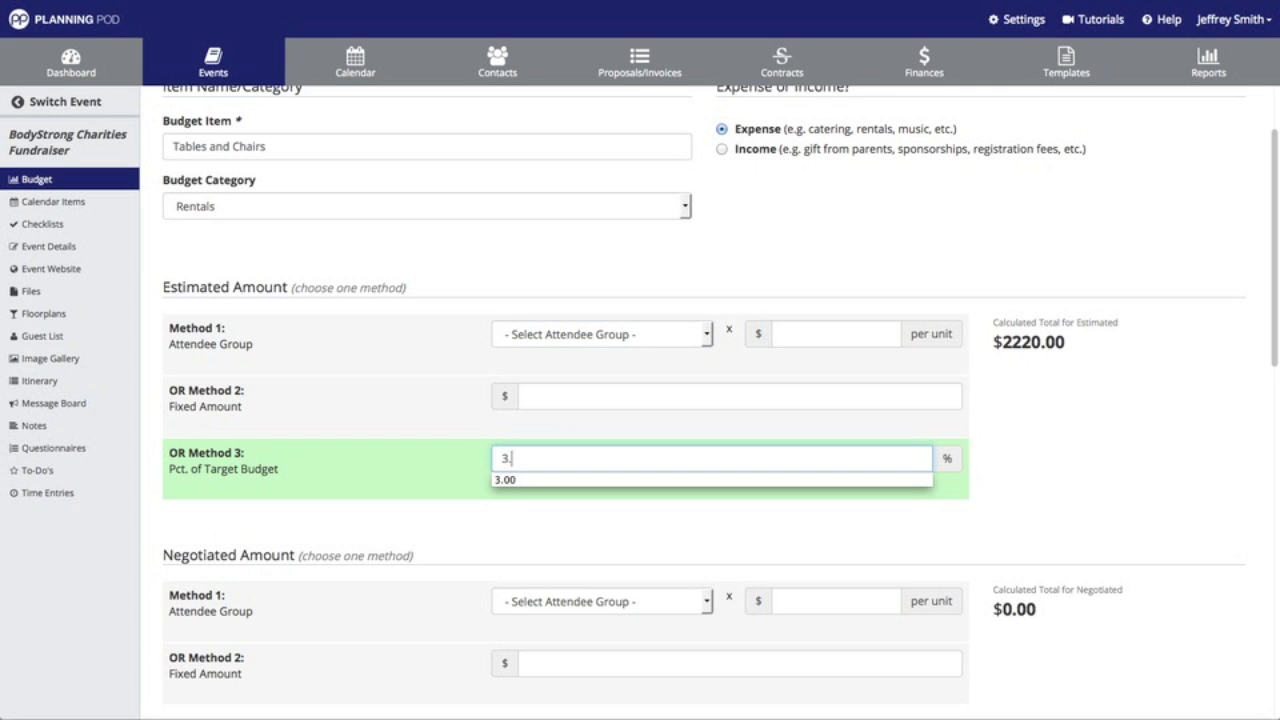
text(2)
click(701, 418)
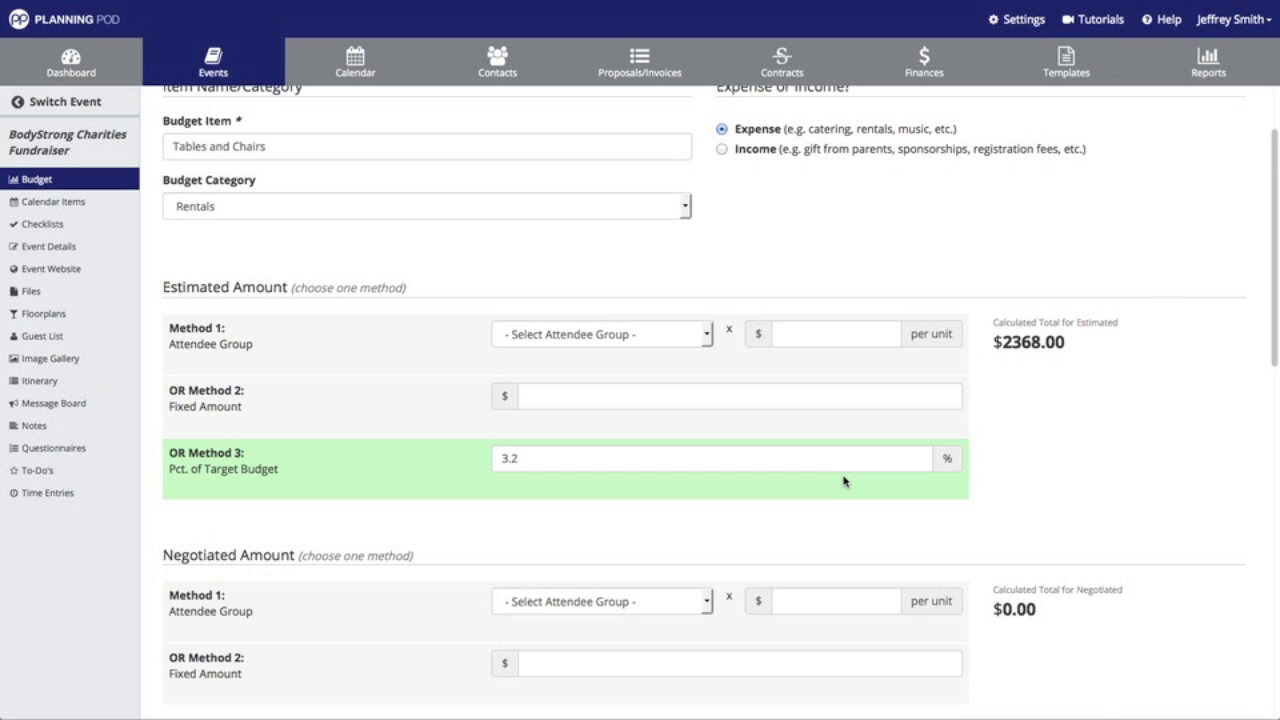
Step: Set the Tables and Chairs item's negotiated fixed amount to $2000.00 and its actual fixed amount to $2100.00
scroll(843, 481, down, 2)
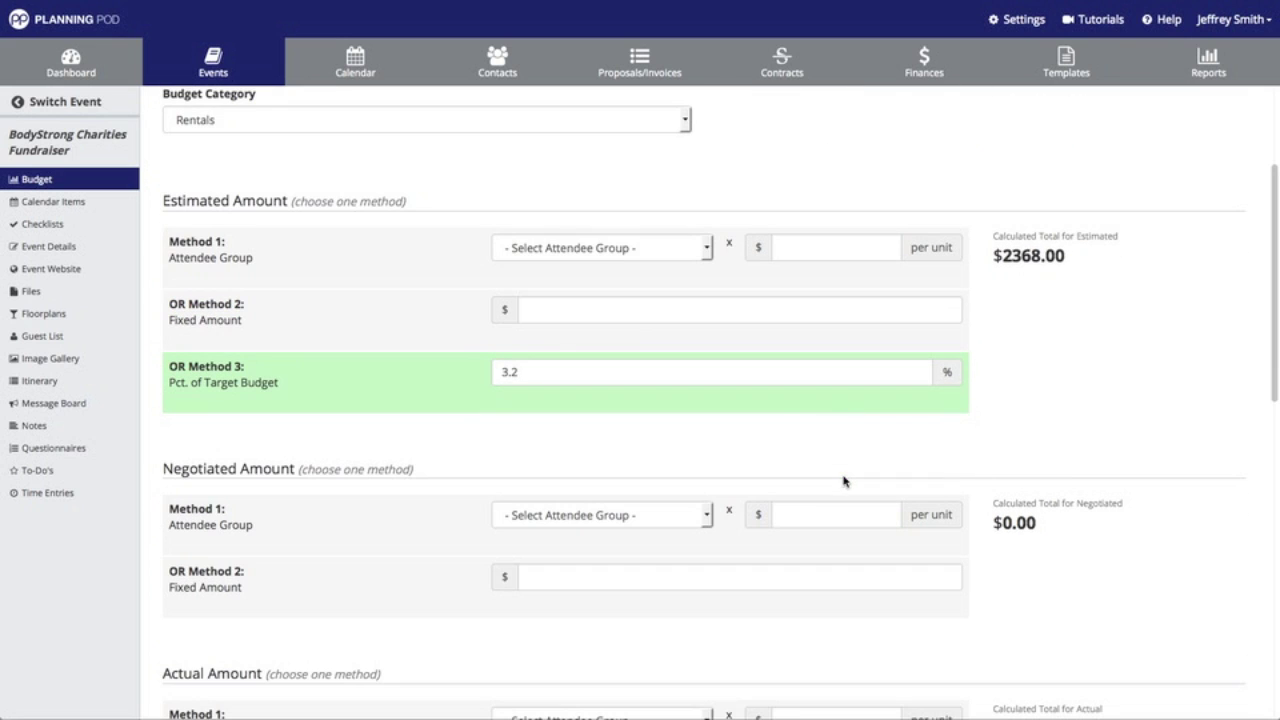
click(668, 578)
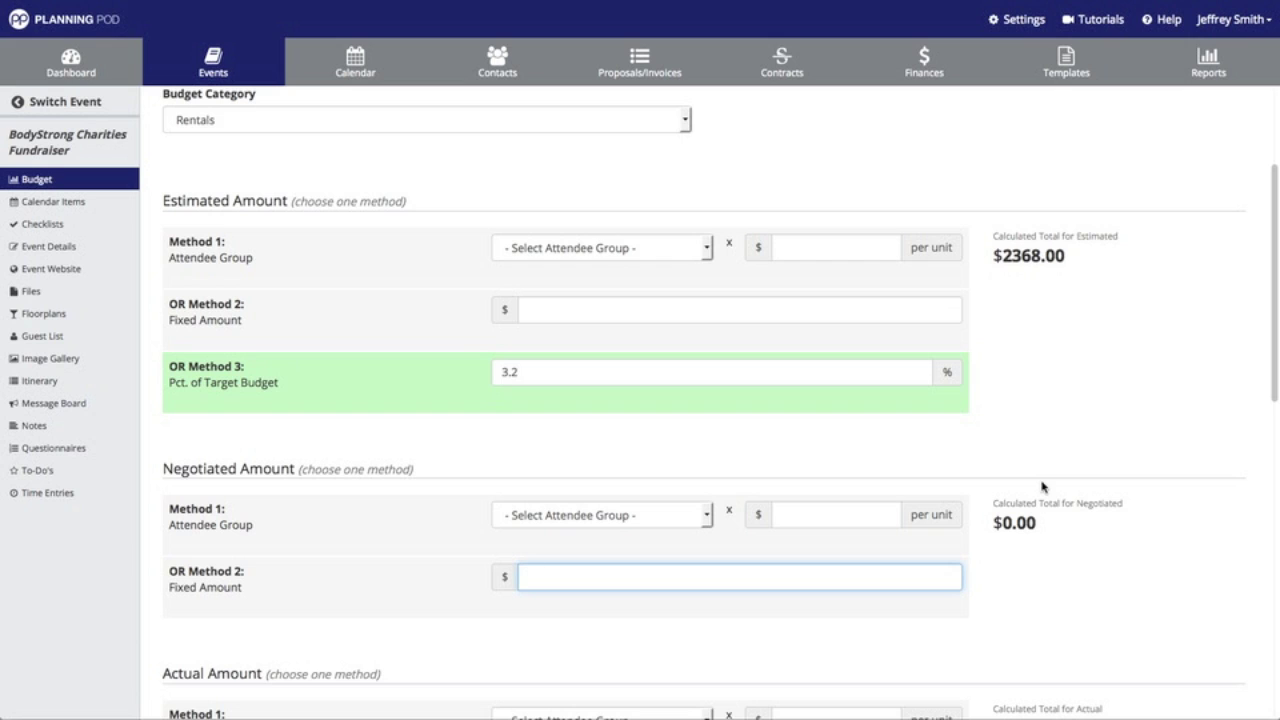
text(2)
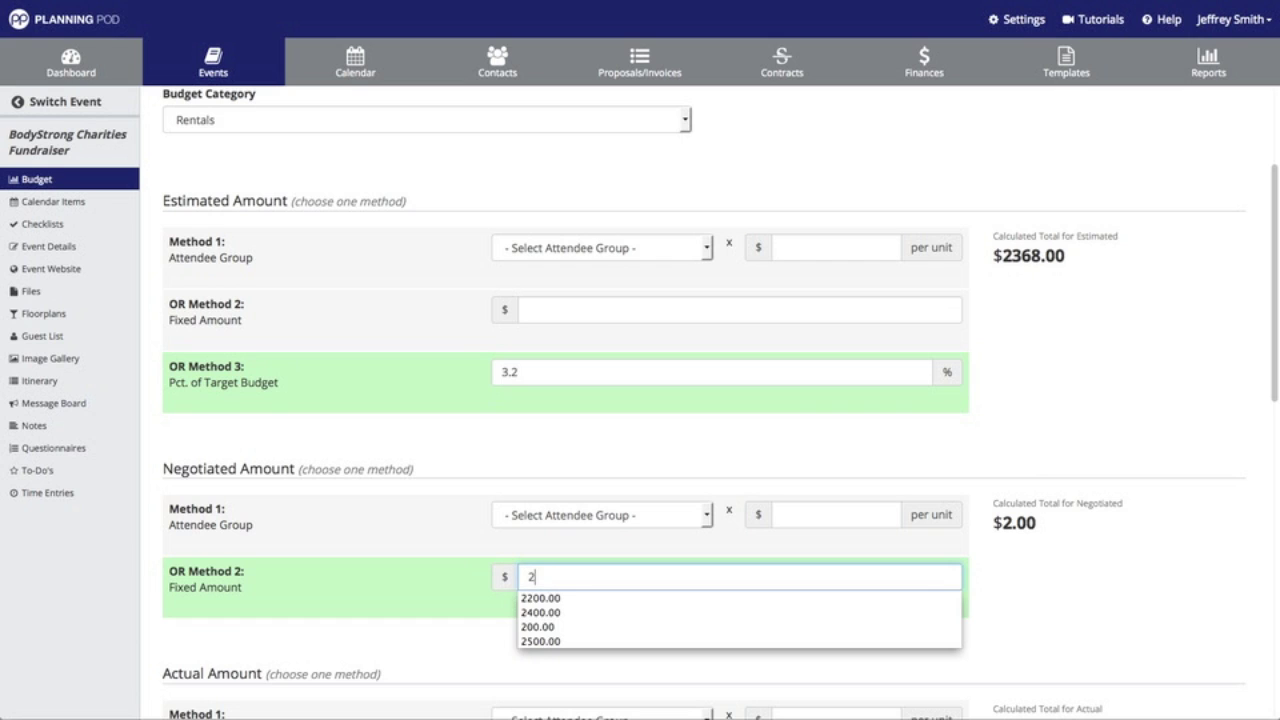
text(000.00)
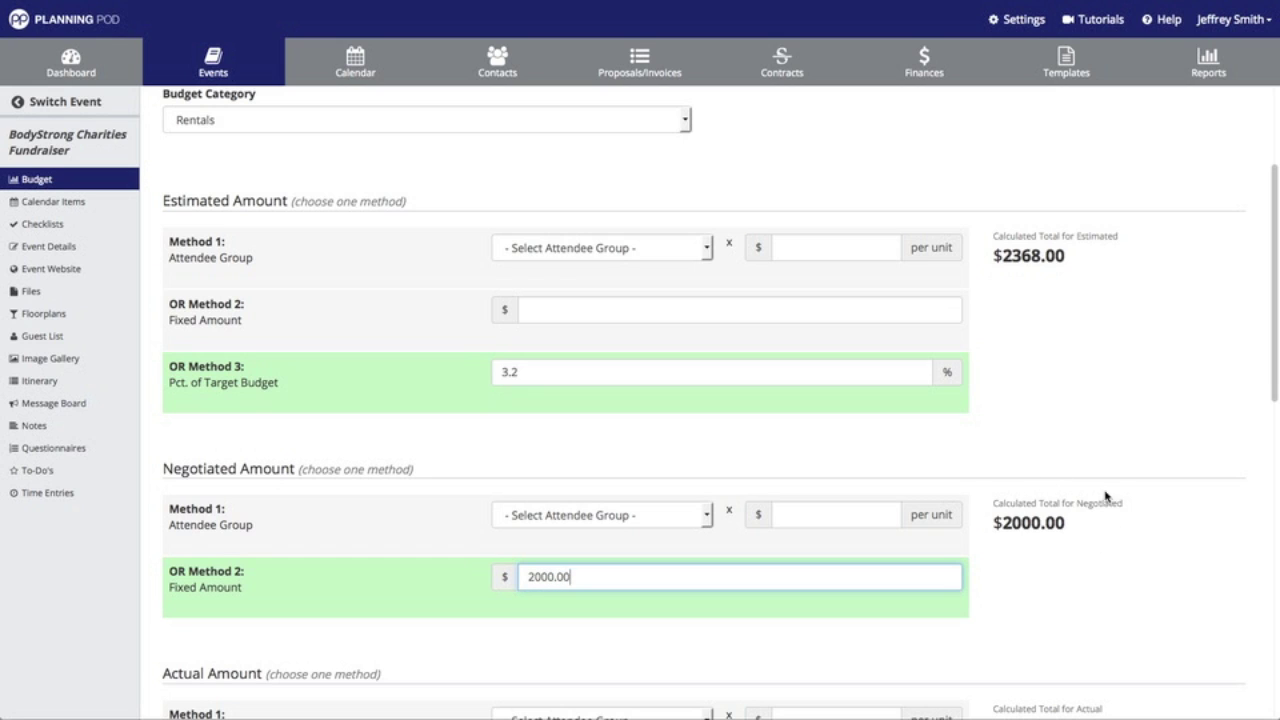
scroll(1085, 545, down, 3)
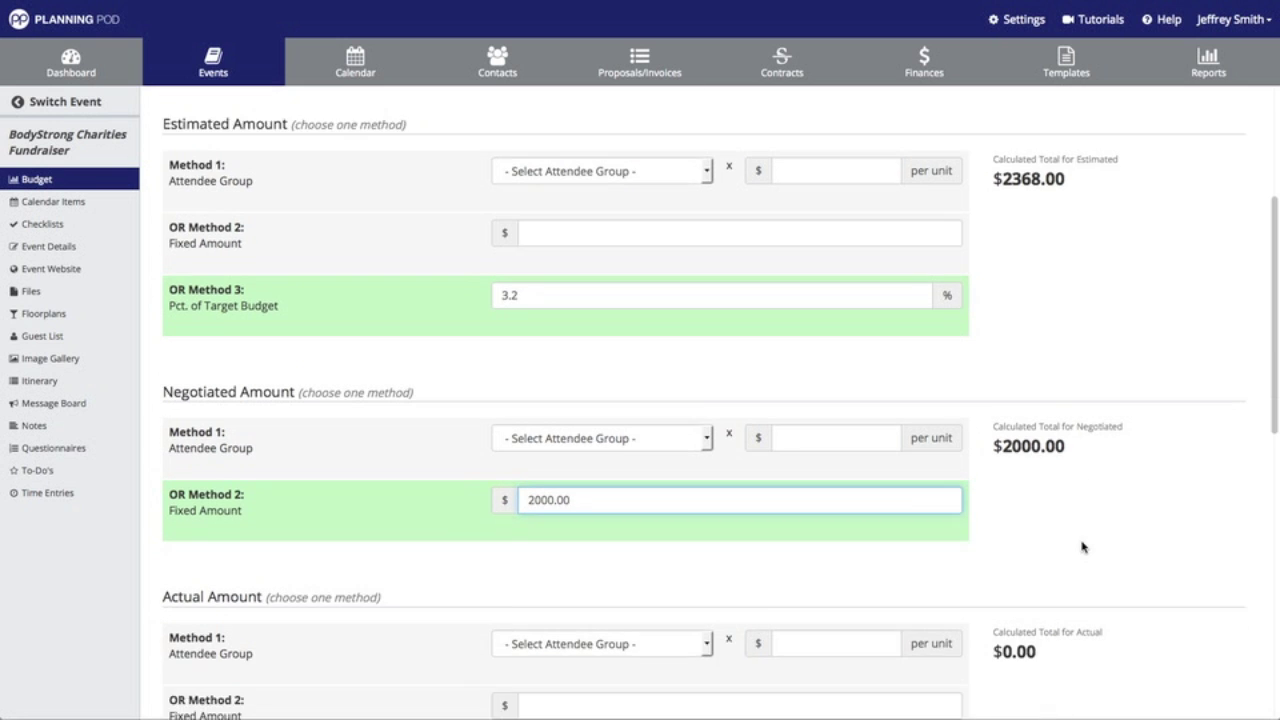
click(643, 462)
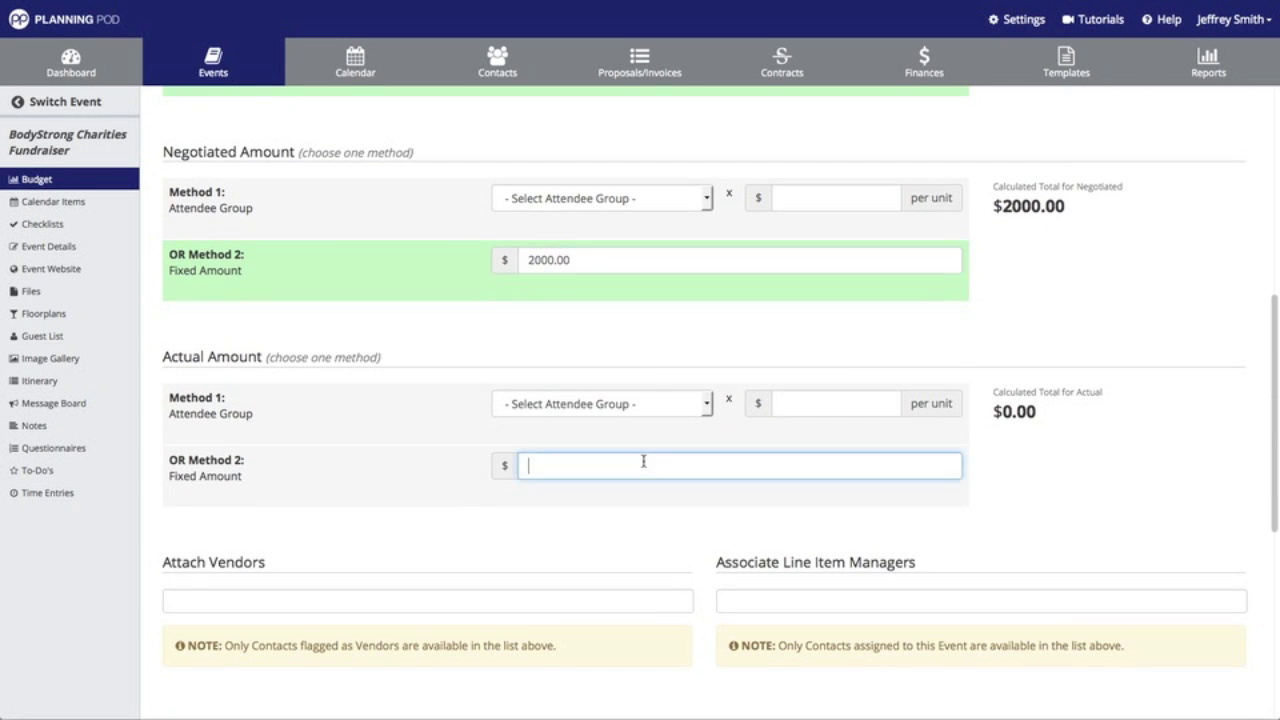
text(2100.0)
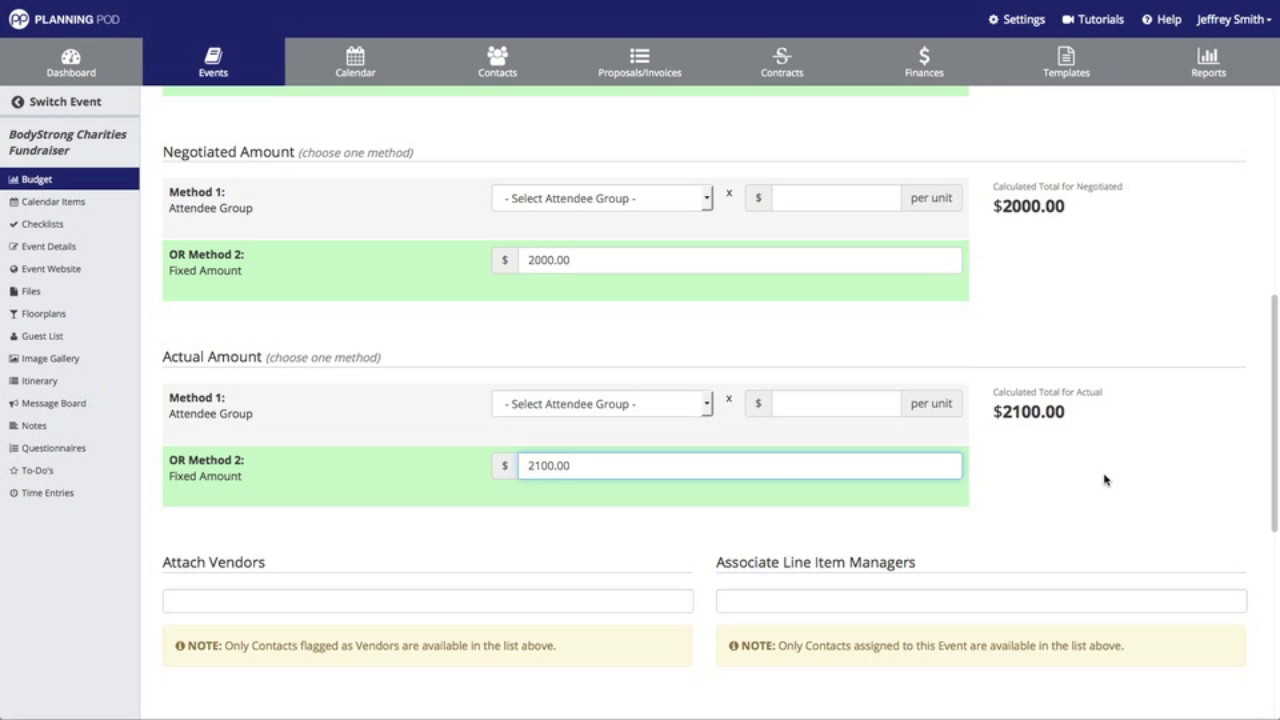
Step: Attach ABC Rentals Inc. as the item's vendor and associate the third listed event contact as its line item manager
scroll(1104, 480, down, 5)
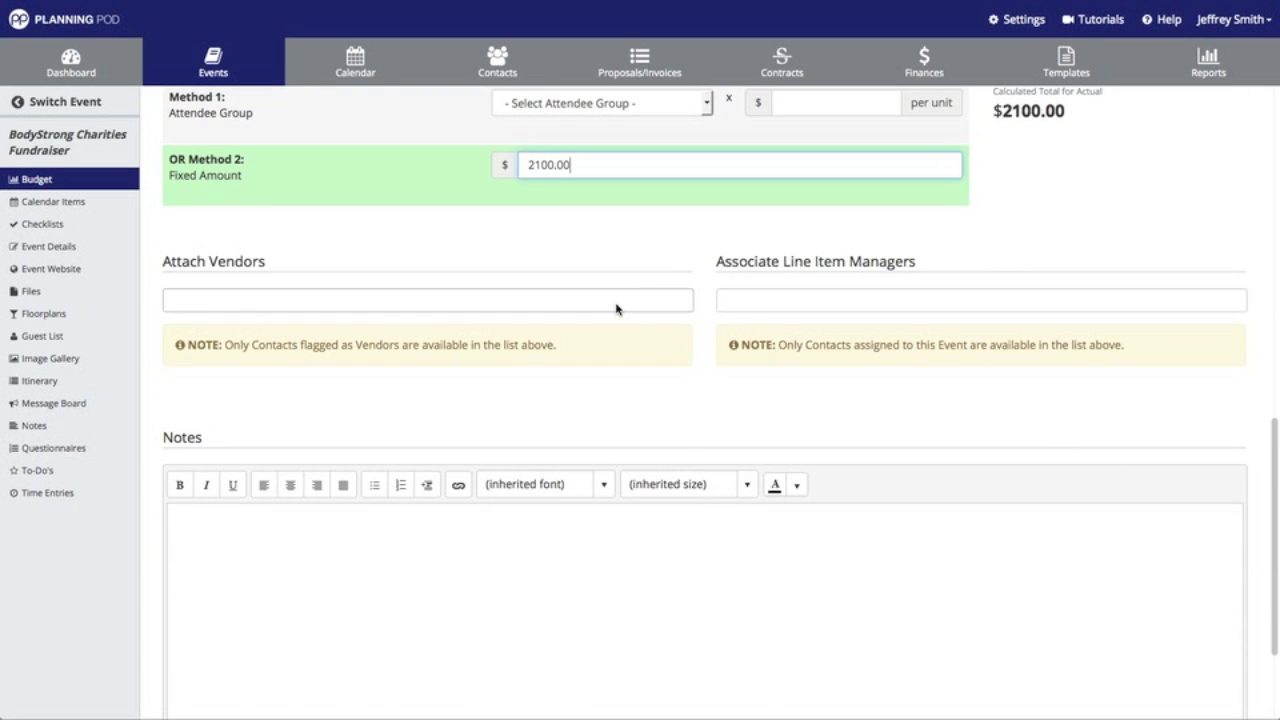
click(616, 300)
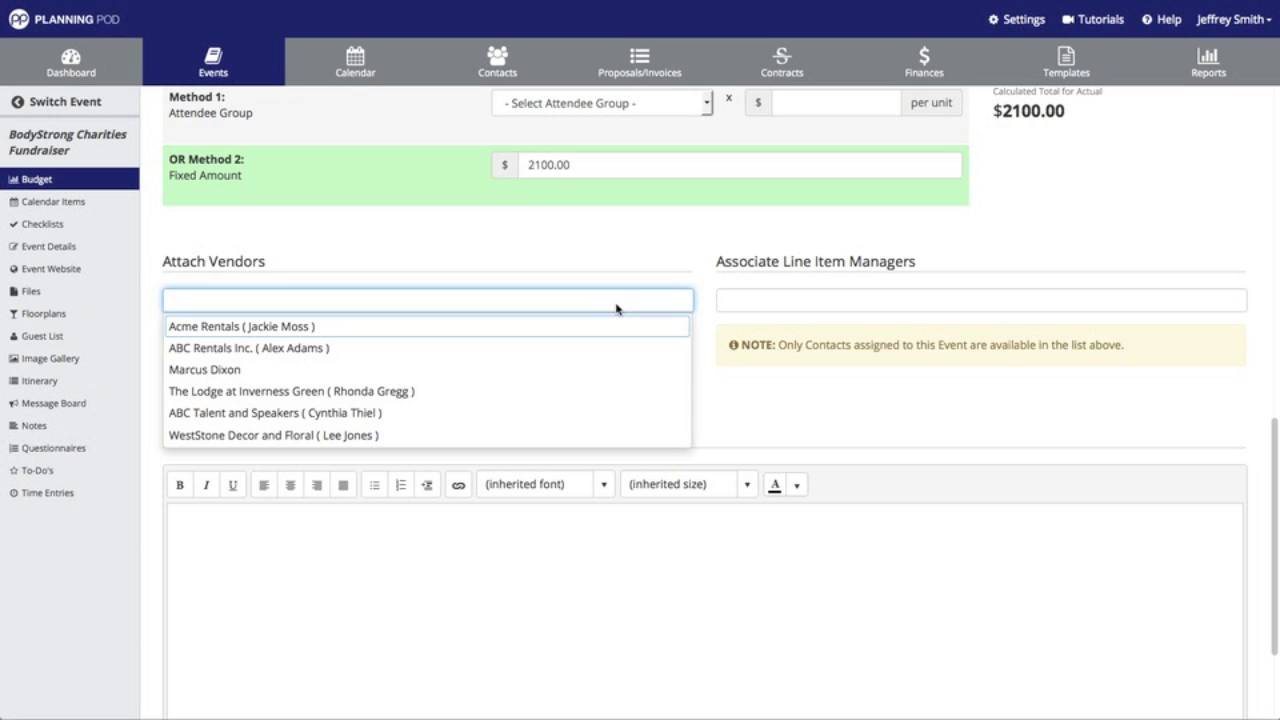
click(347, 352)
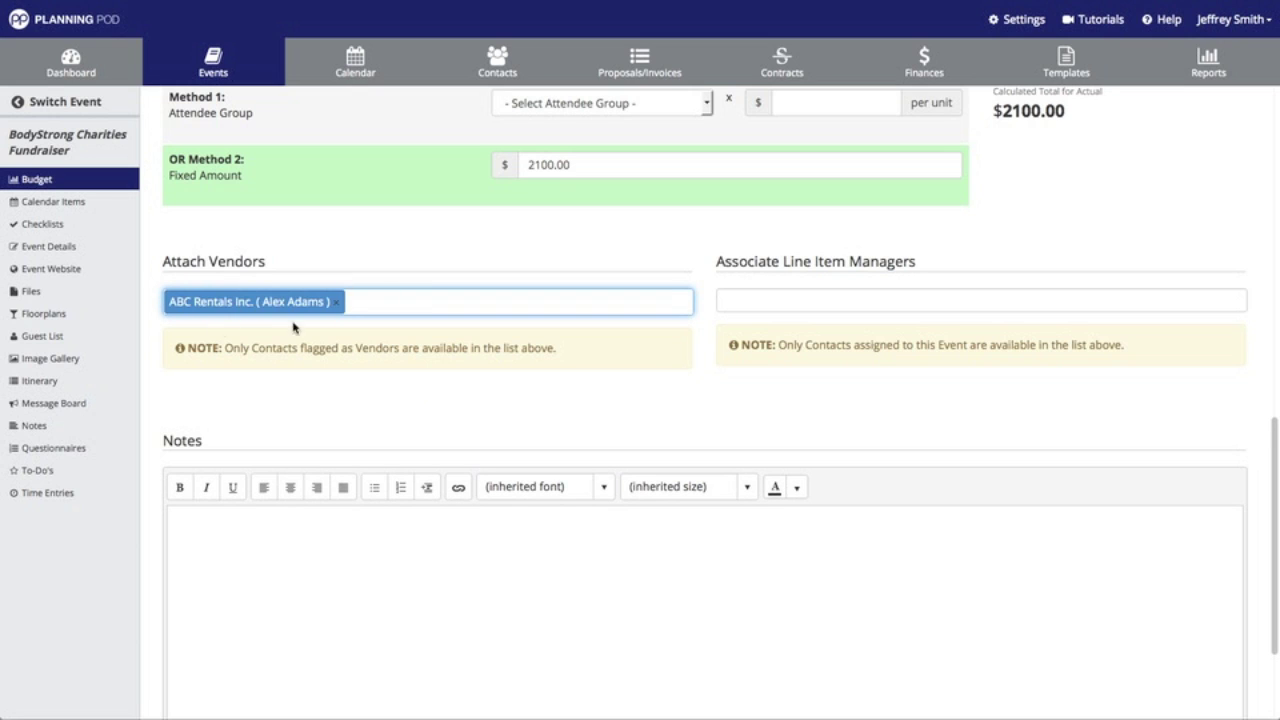
click(909, 301)
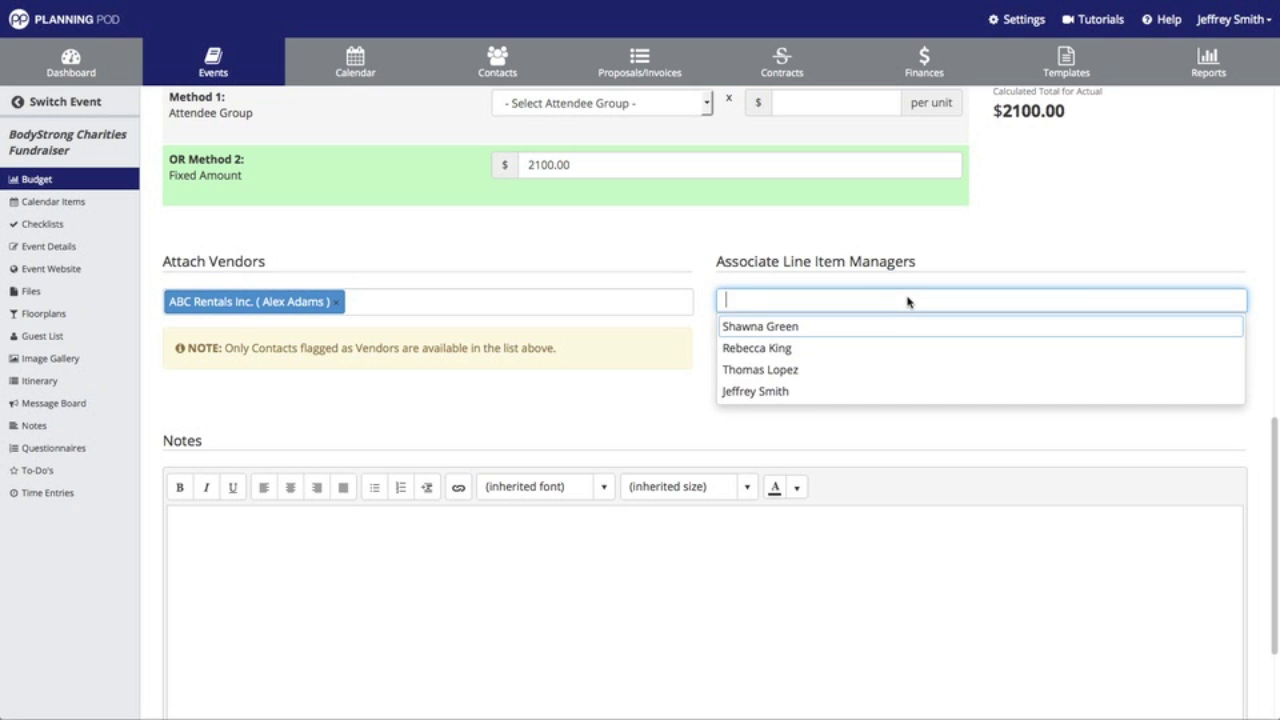
click(805, 372)
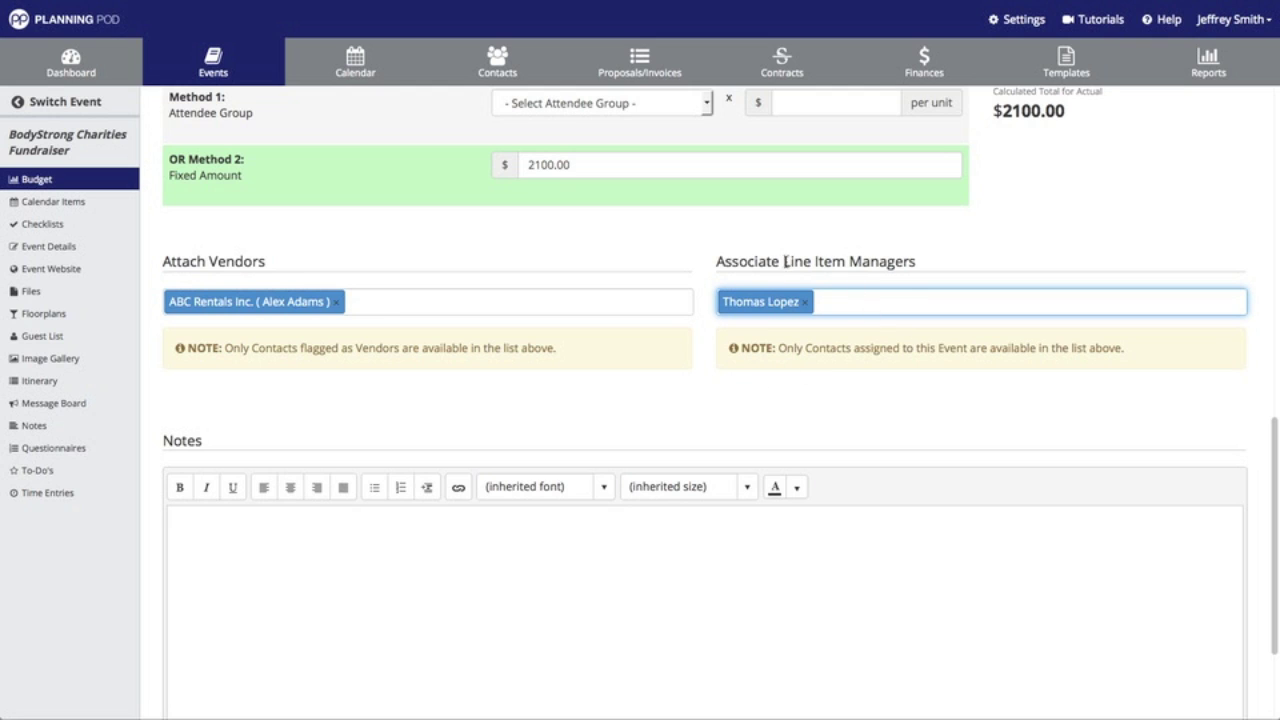
Step: Add the note "Need 25 6' rounds and 10 8'x2.5' rectangular tables" and save the Tables and Chairs item
click(605, 551)
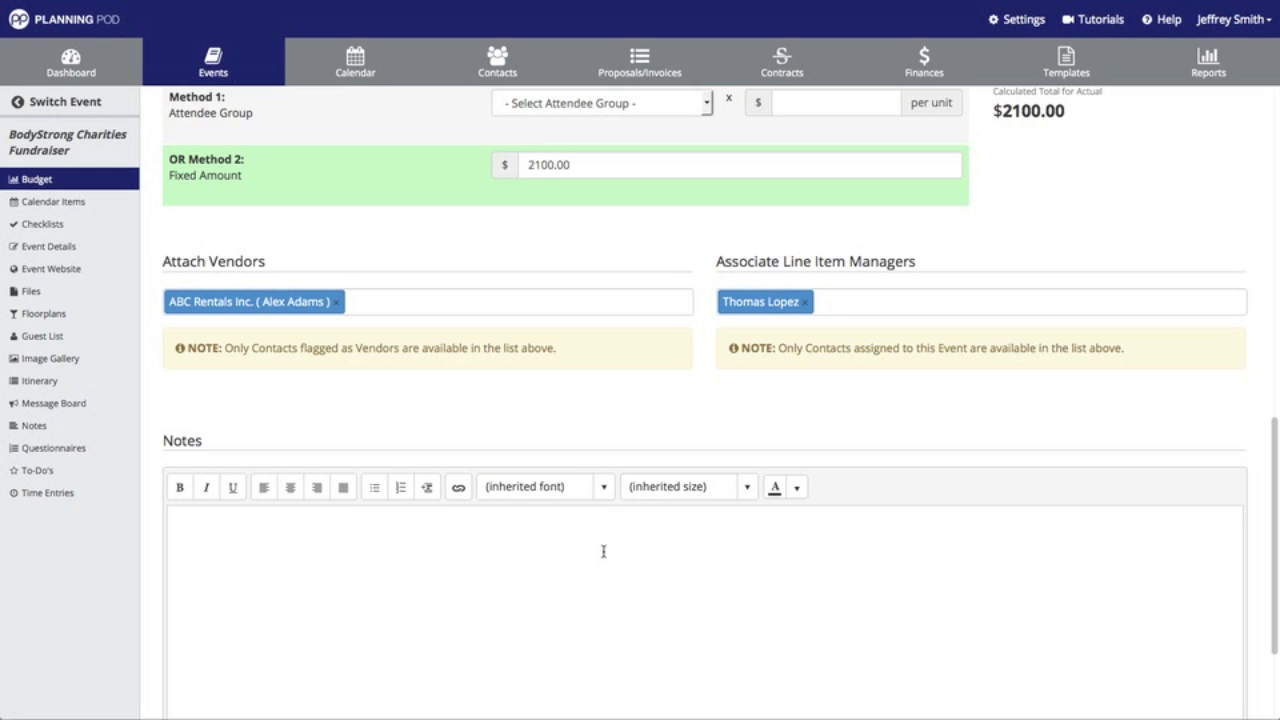
text(Ne)
text(ed 25 6' rounds and 10 2.5)
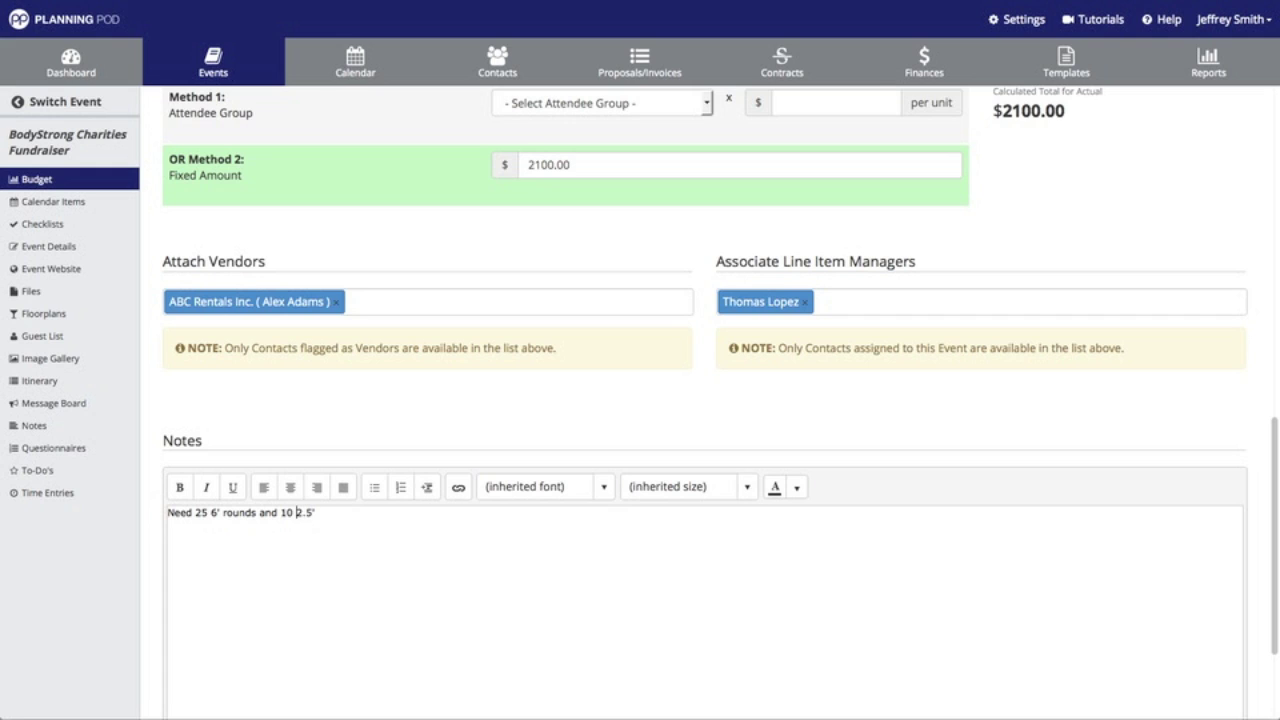
text(8'x2.5' rectangular tables)
scroll(568, 534, down, 3)
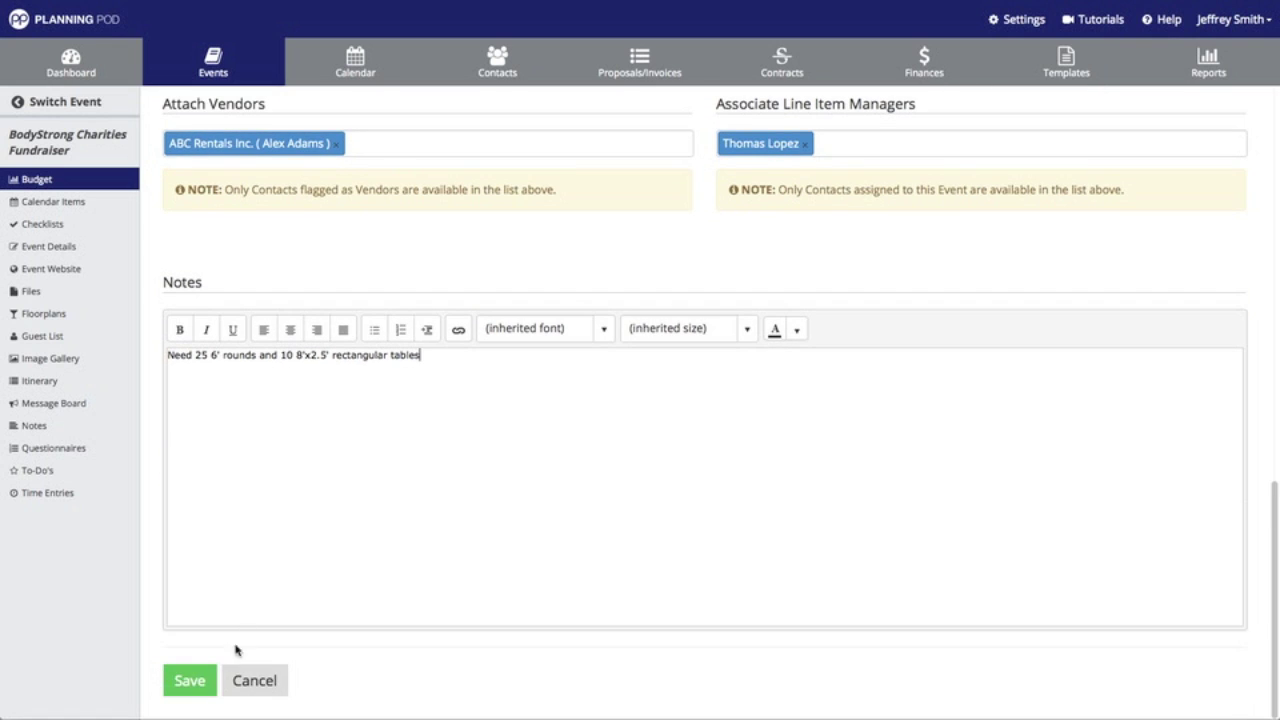
click(195, 683)
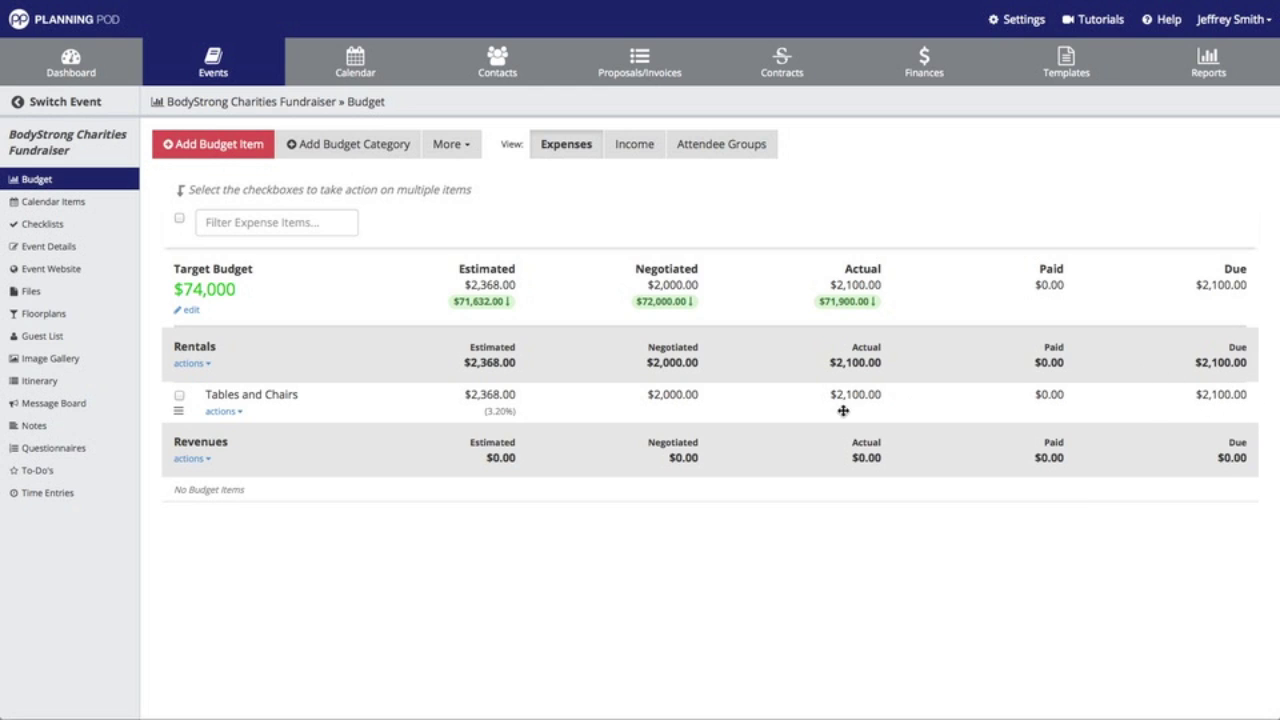
Step: View the details of the Tables and Chairs budget item, including calculations, vendor and payments, and close them
click(222, 411)
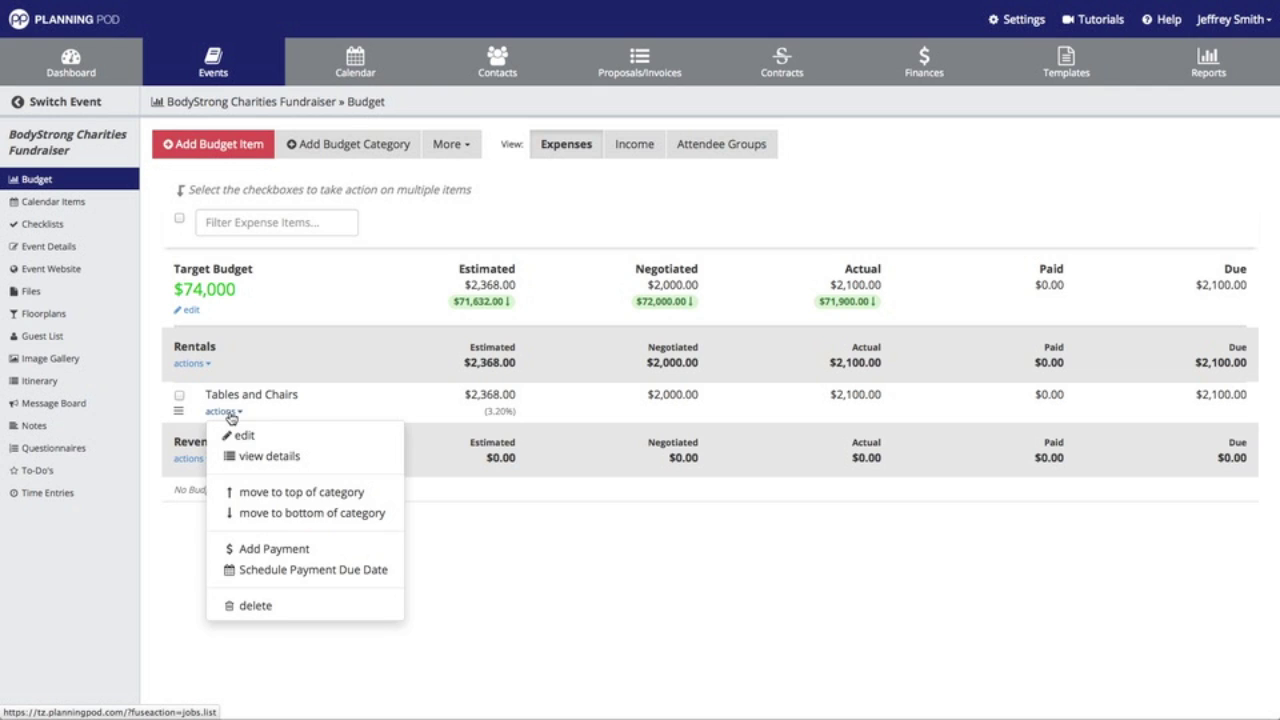
click(257, 458)
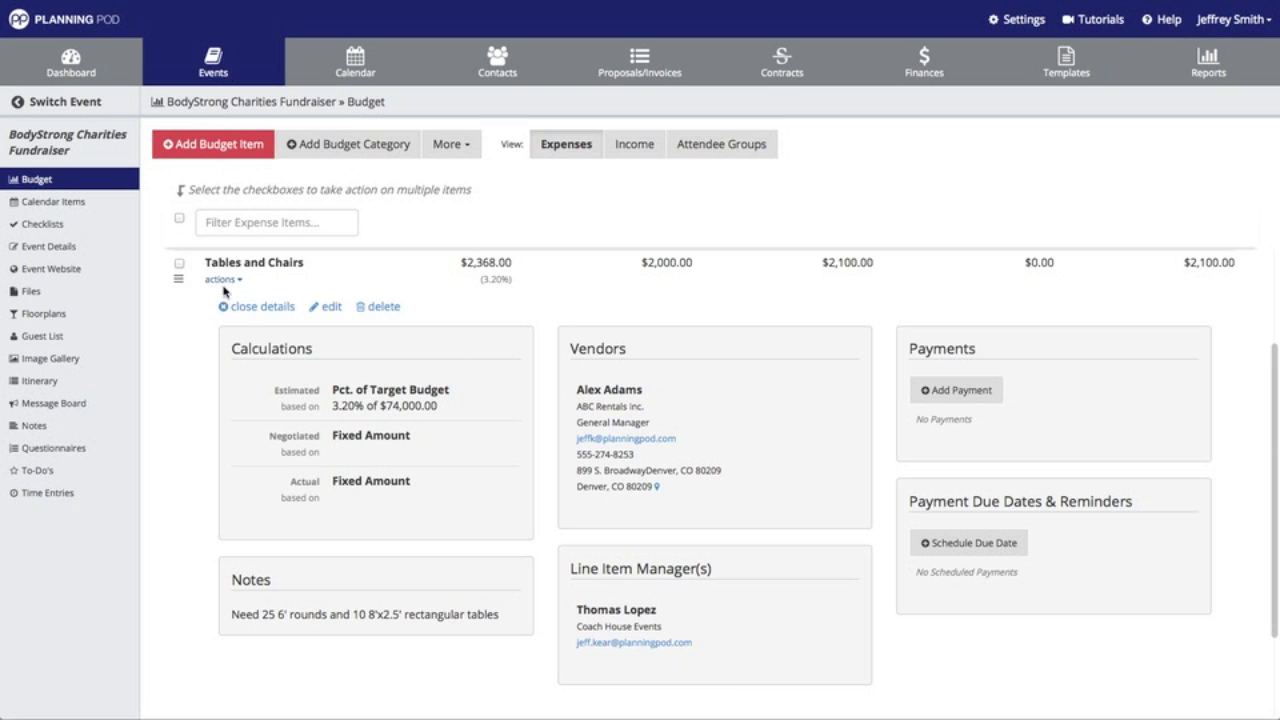
click(254, 306)
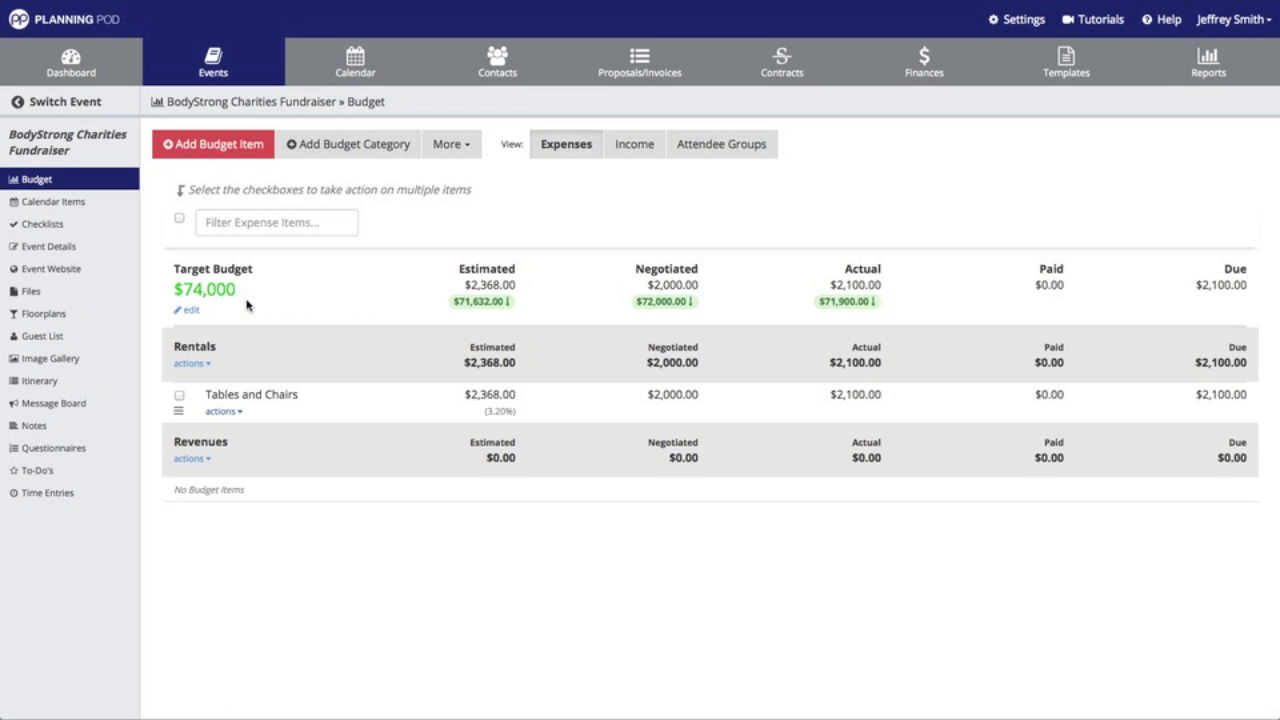
Step: Start a new income budget item named Ticket Sales in the Revenues category
click(244, 143)
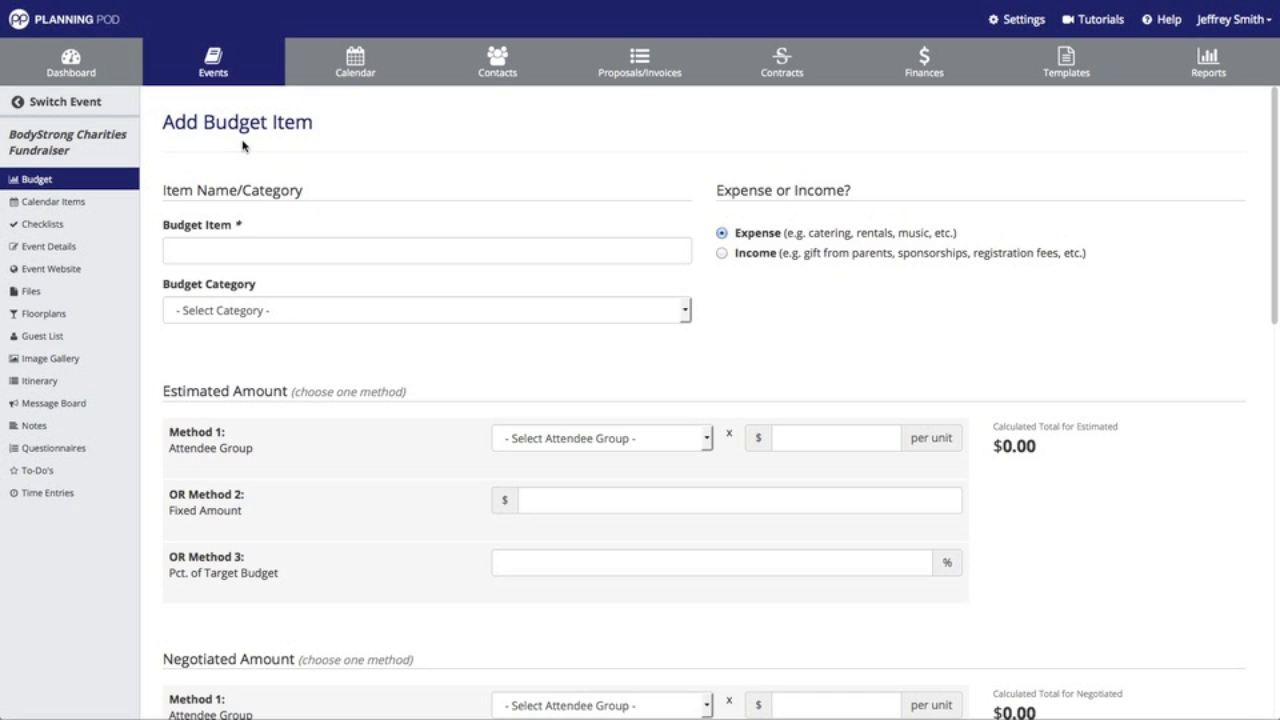
click(308, 252)
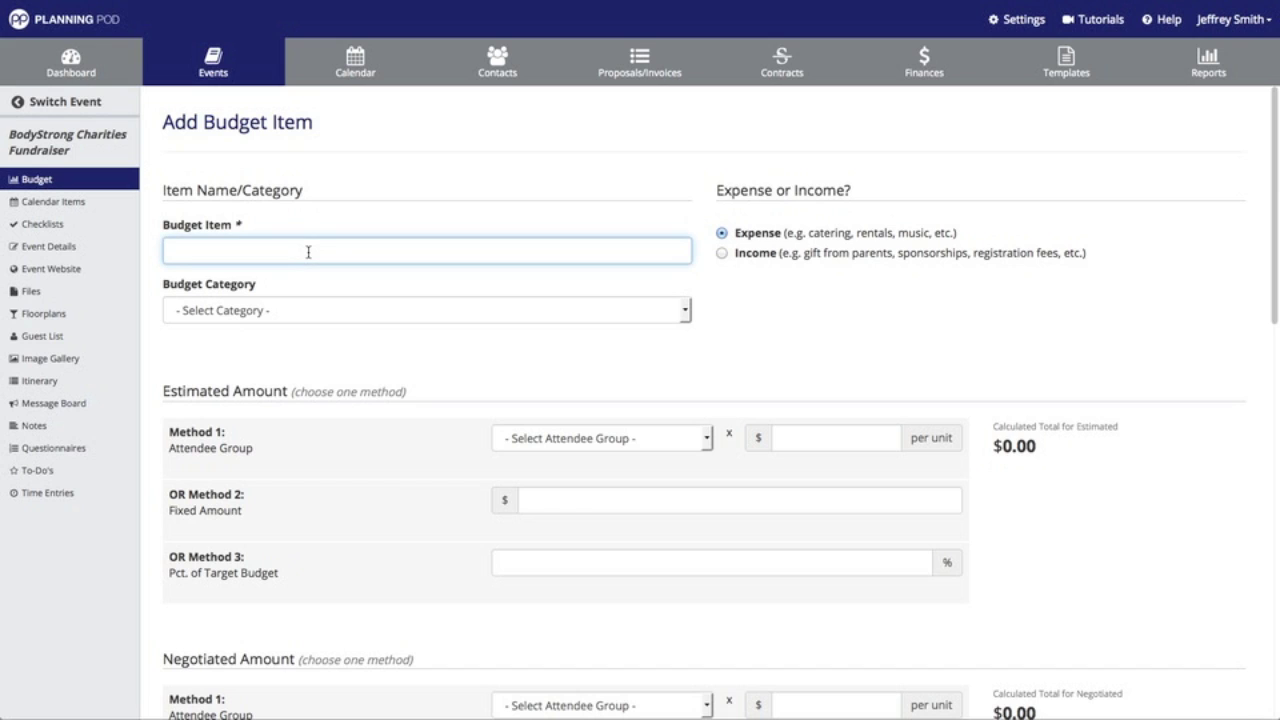
text(Ticket Sales)
click(722, 255)
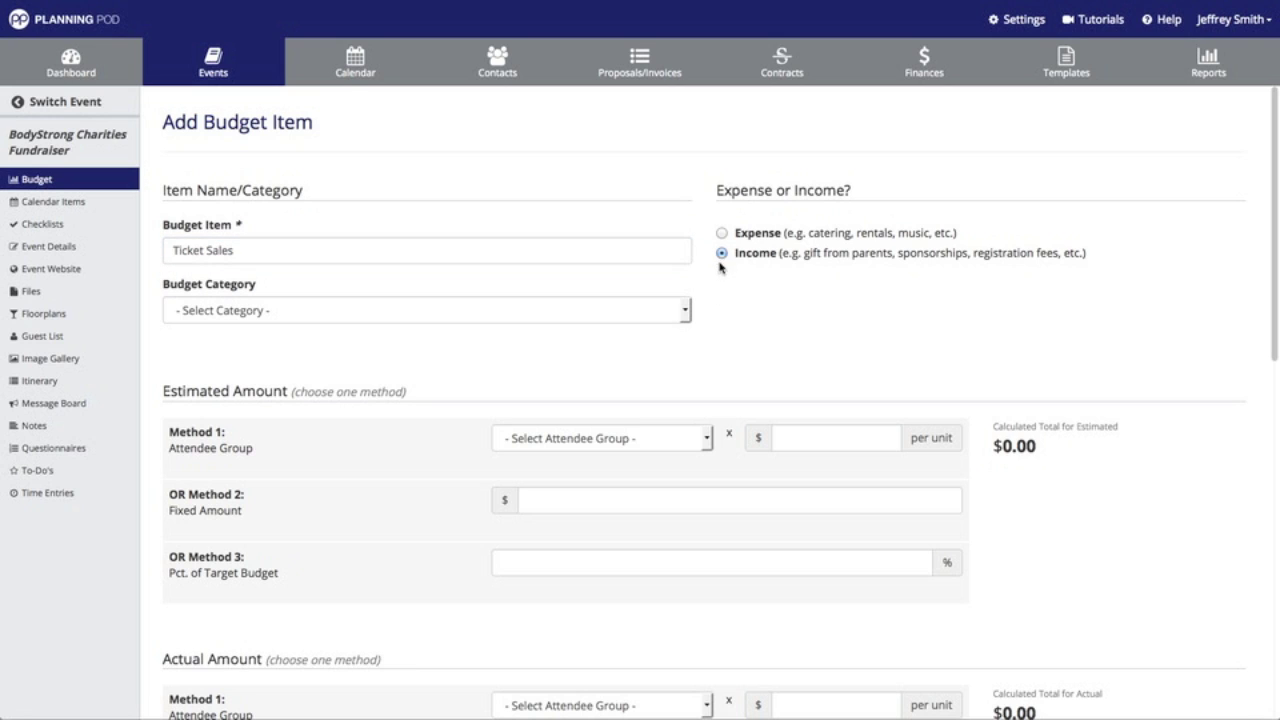
click(685, 310)
click(521, 366)
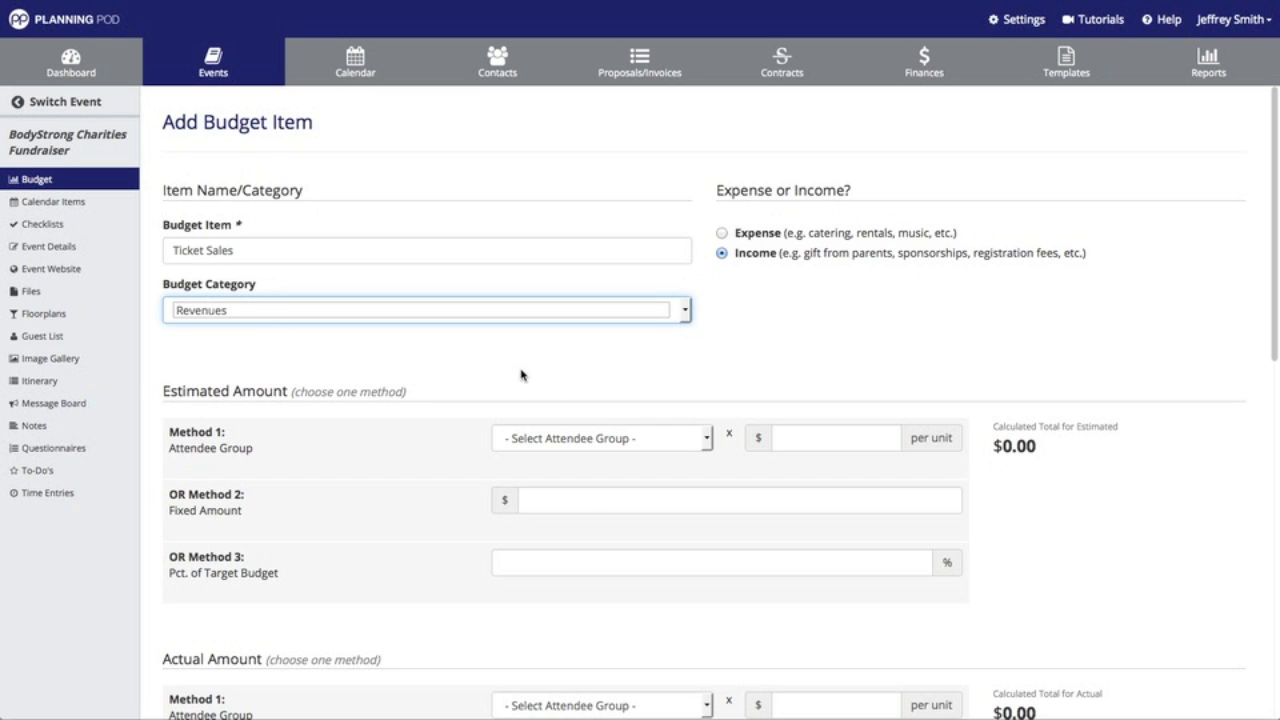
Step: Base the Ticket Sales estimated amount on the General Admission - Attendees group at $35.00 per unit
click(611, 438)
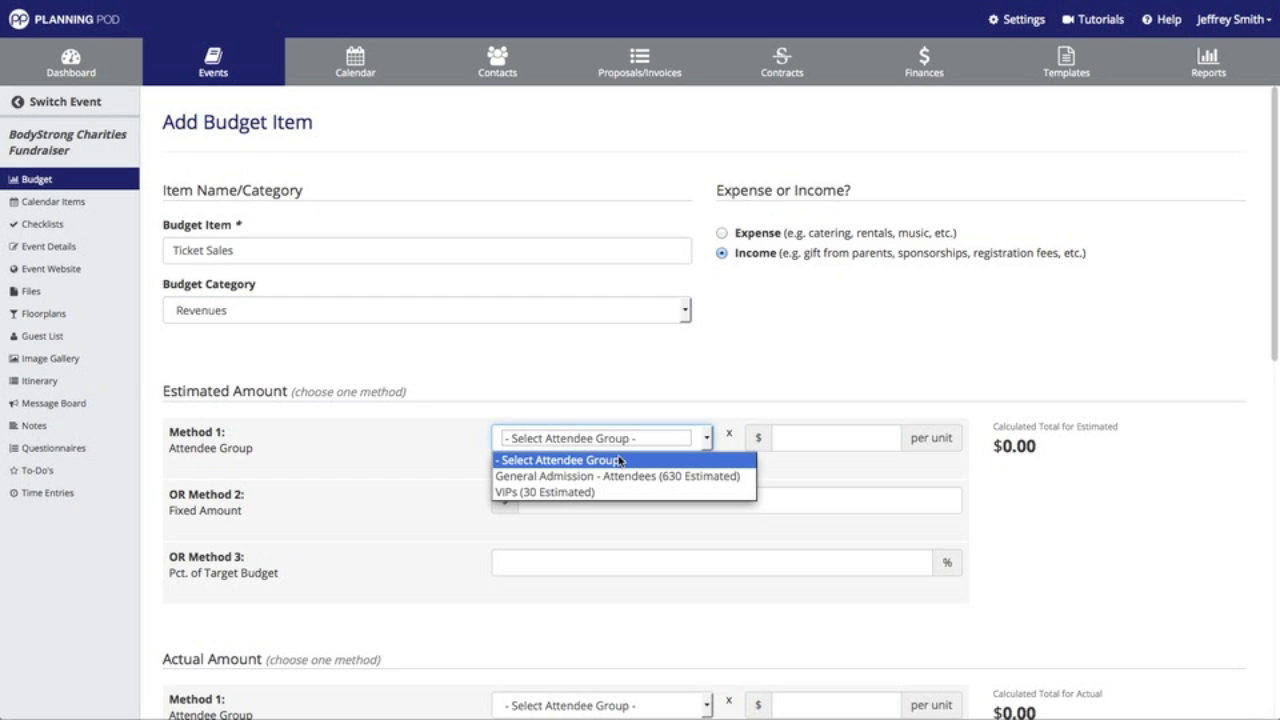
click(626, 477)
click(811, 442)
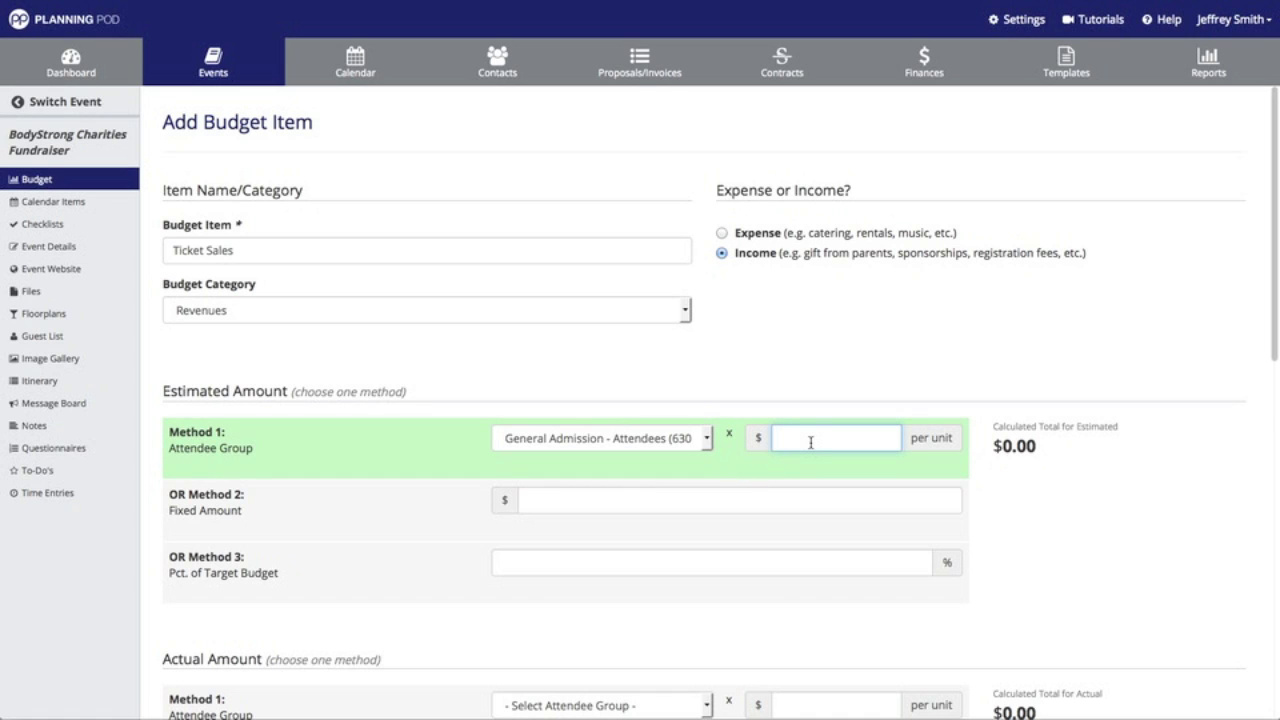
text(35)
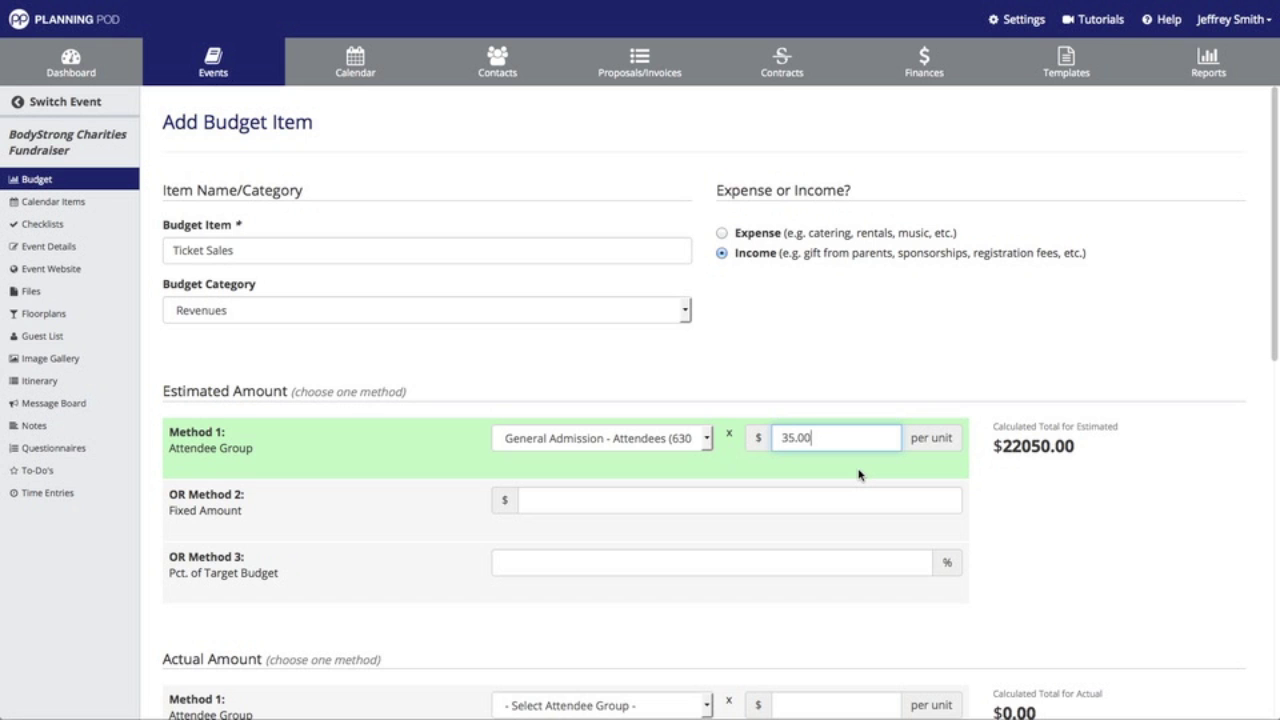
Step: Base the Ticket Sales actual amount on the General Admission - Attendees group at $35.00 per unit
scroll(858, 475, down, 3)
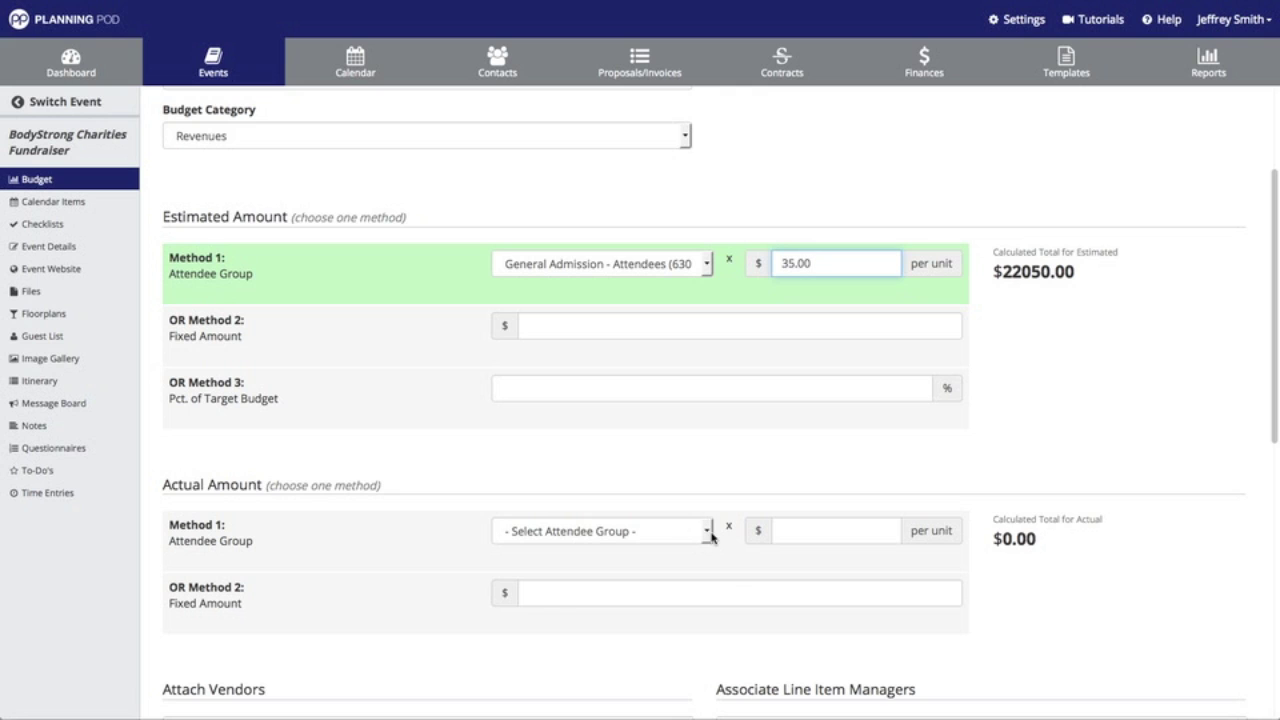
click(712, 537)
click(679, 568)
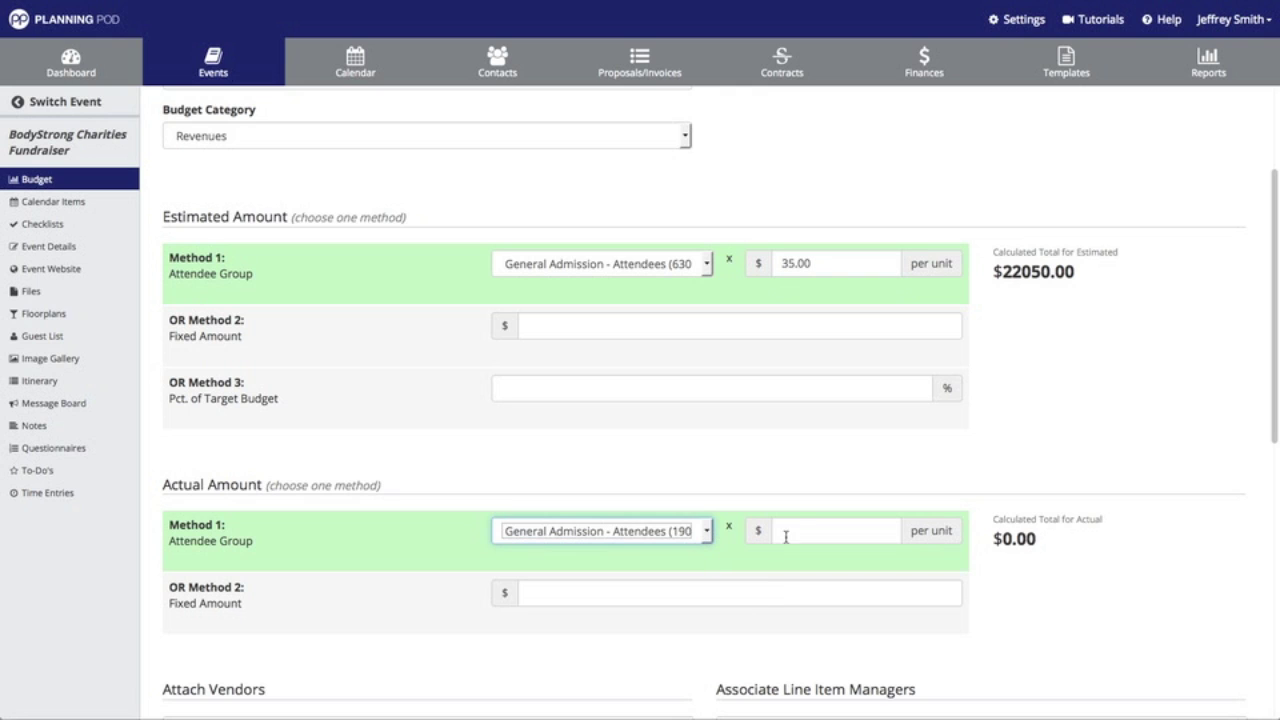
click(799, 532)
text(350)
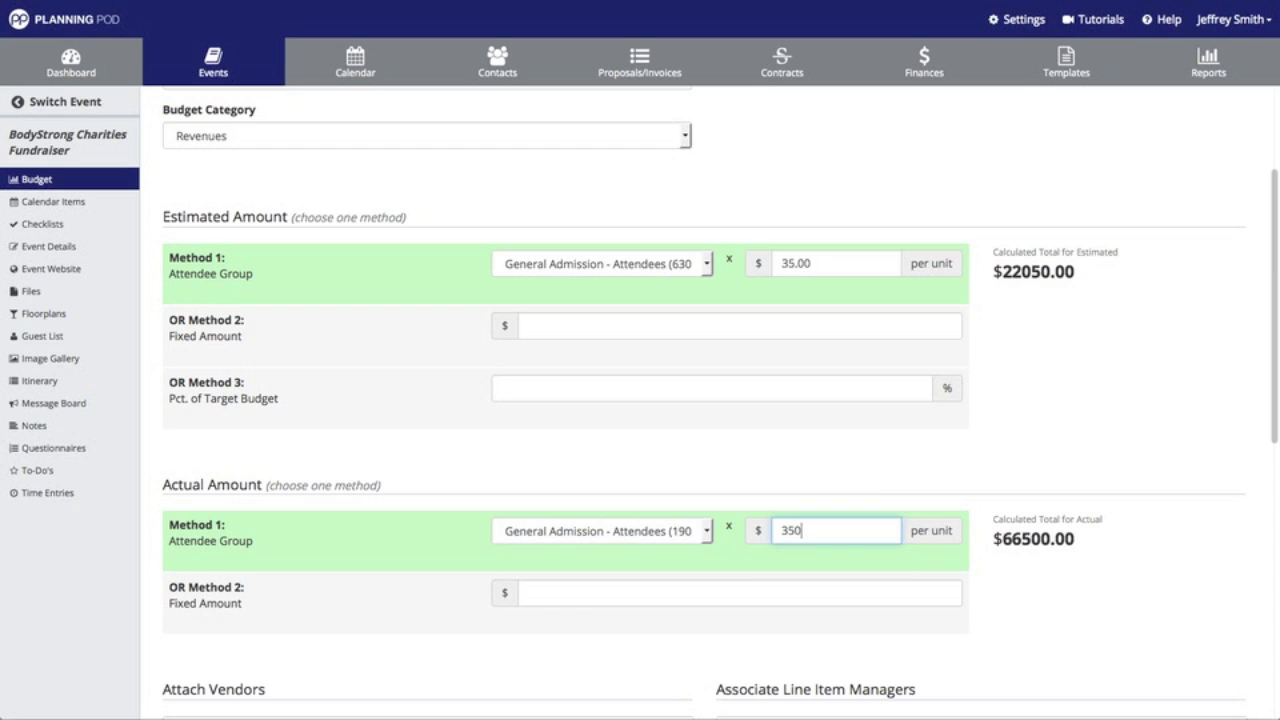
key(BackSpace)
Step: Add the note "Notes here" to the Ticket Sales item and save it
scroll(679, 546, down, 1)
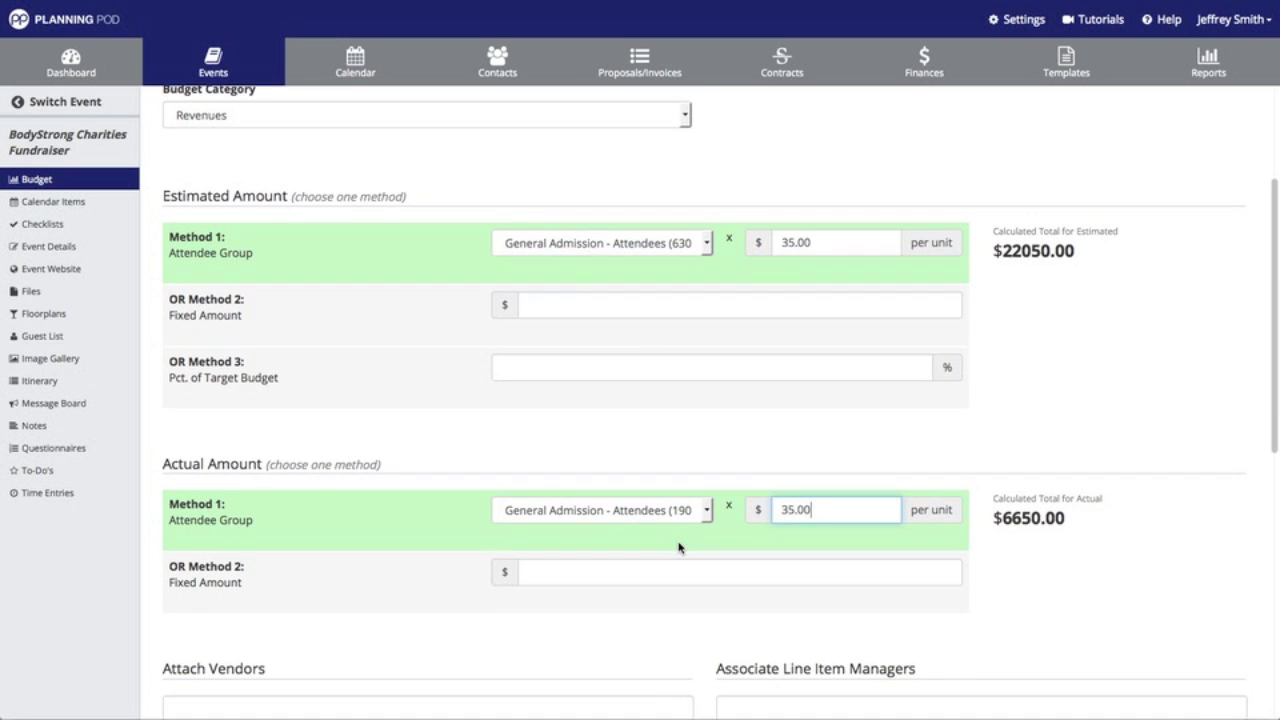
scroll(679, 546, down, 5)
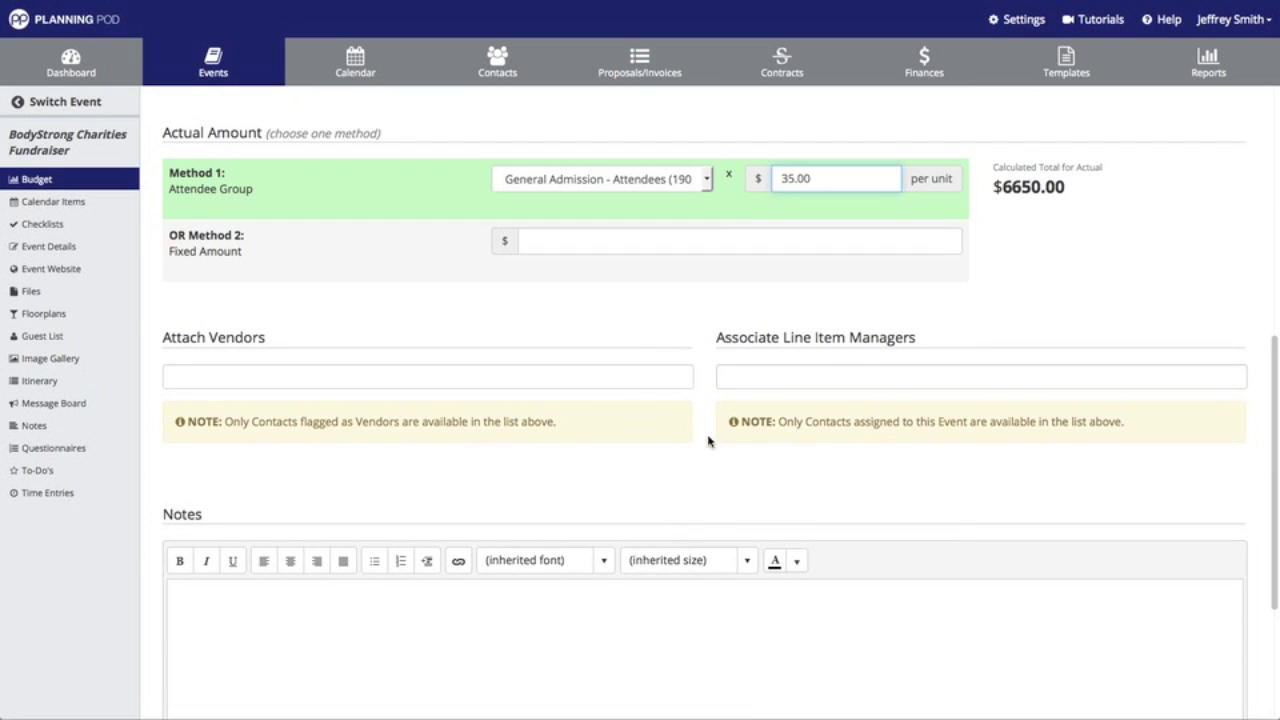
scroll(717, 455, down, 3)
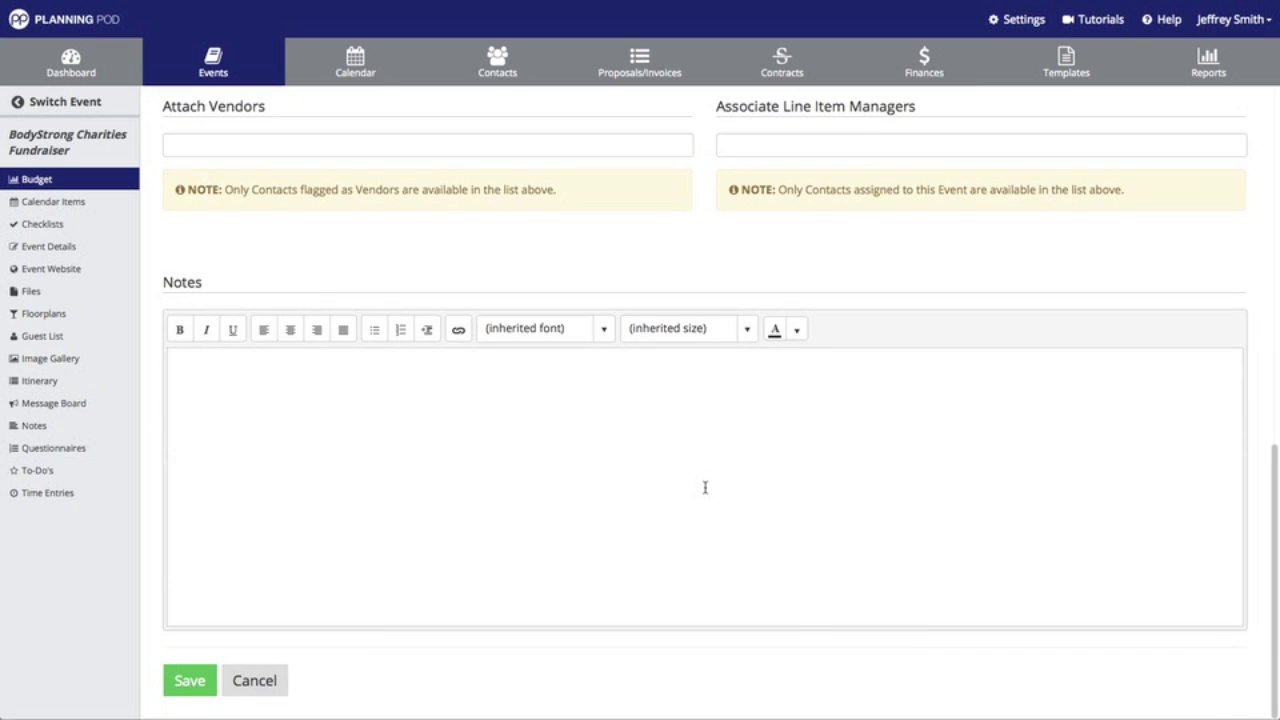
click(705, 487)
text(Notes here)
click(188, 682)
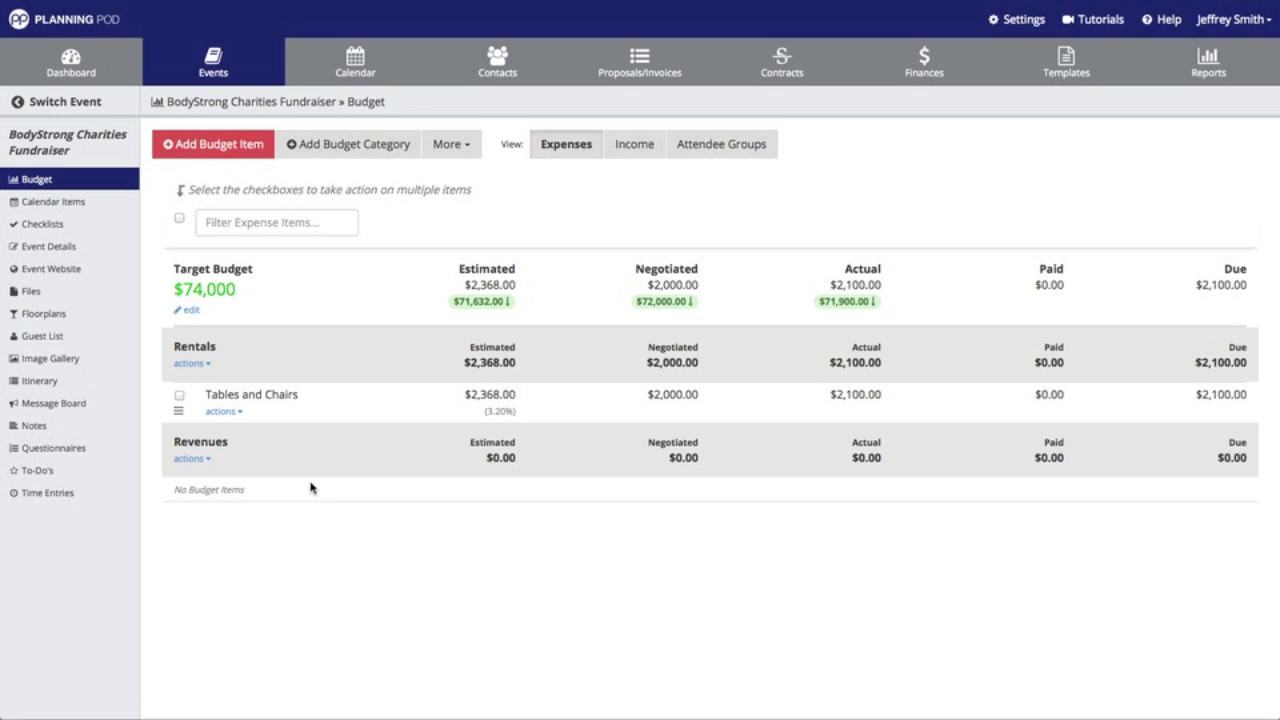
Step: Review the Ticket Sales item's calculations and notes among the income items, then return to the expense view
click(637, 146)
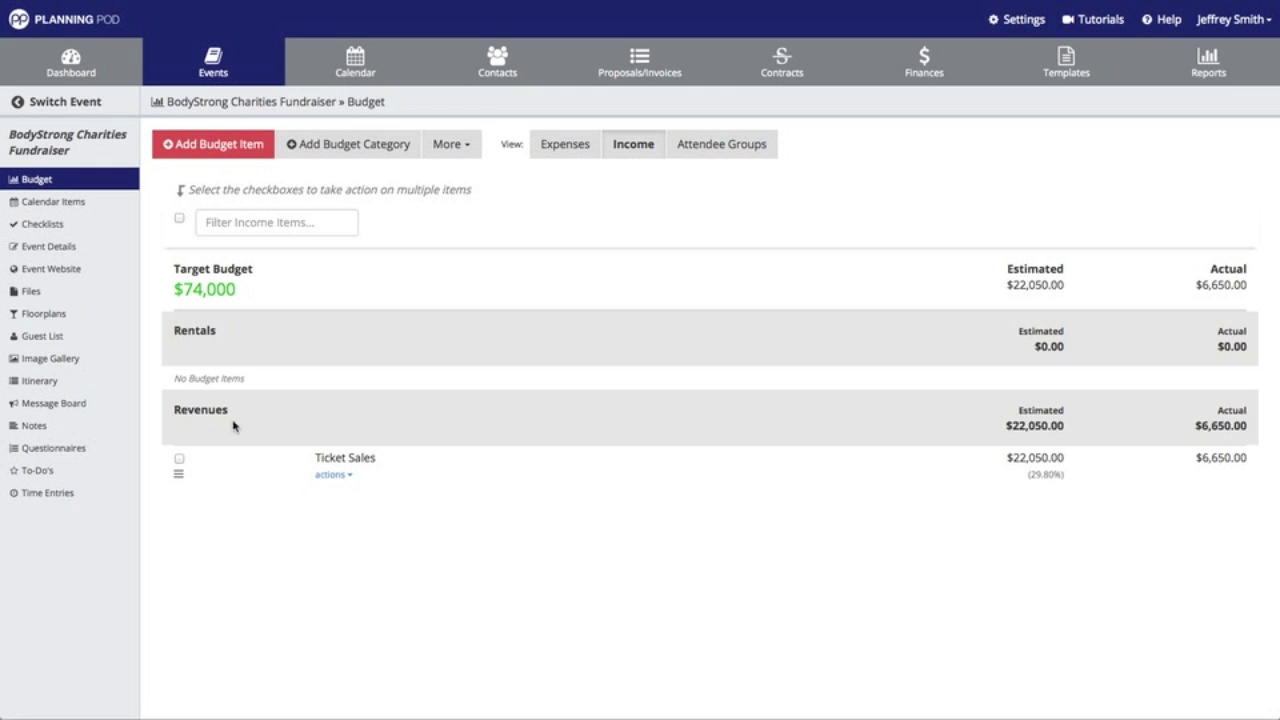
click(335, 476)
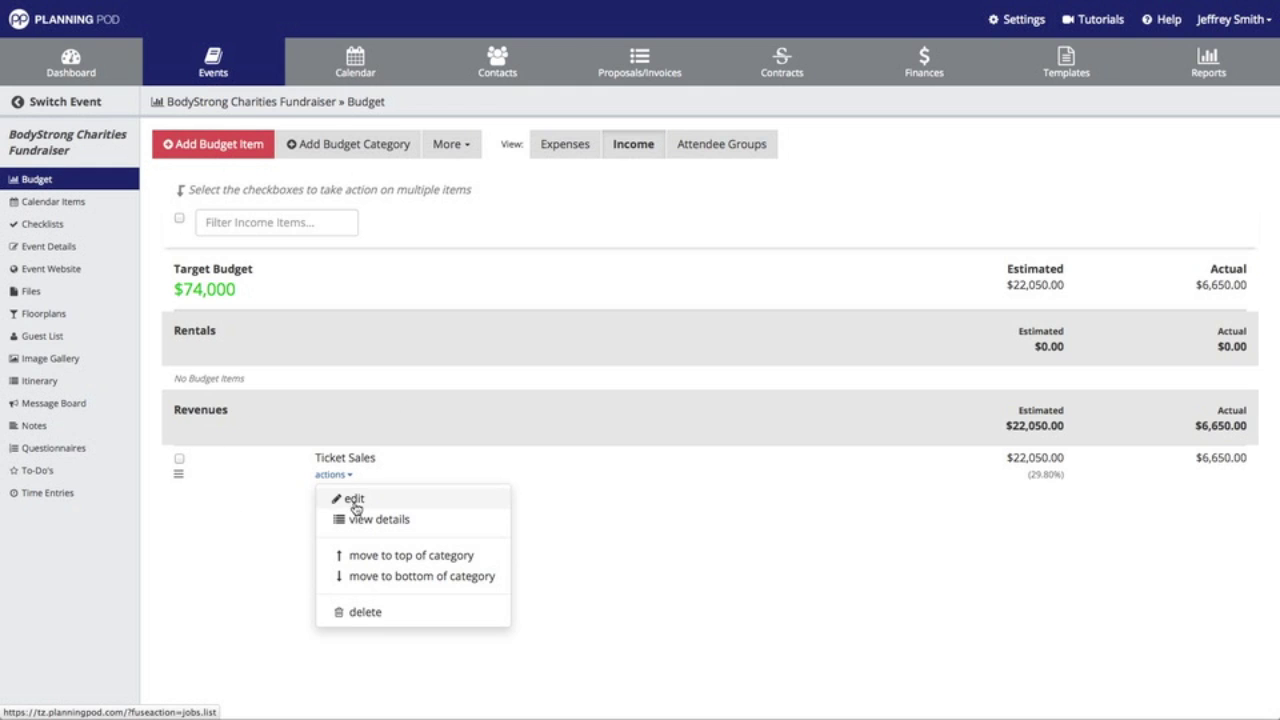
click(367, 526)
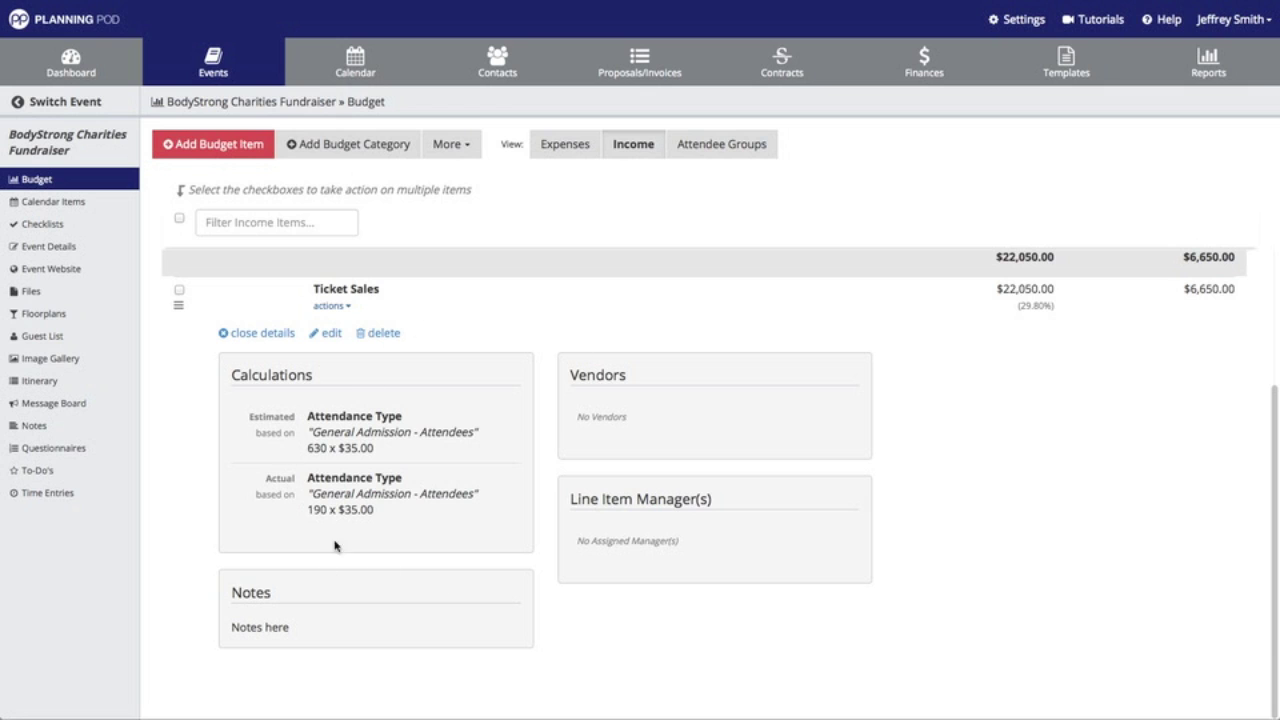
scroll(420, 558, up, 3)
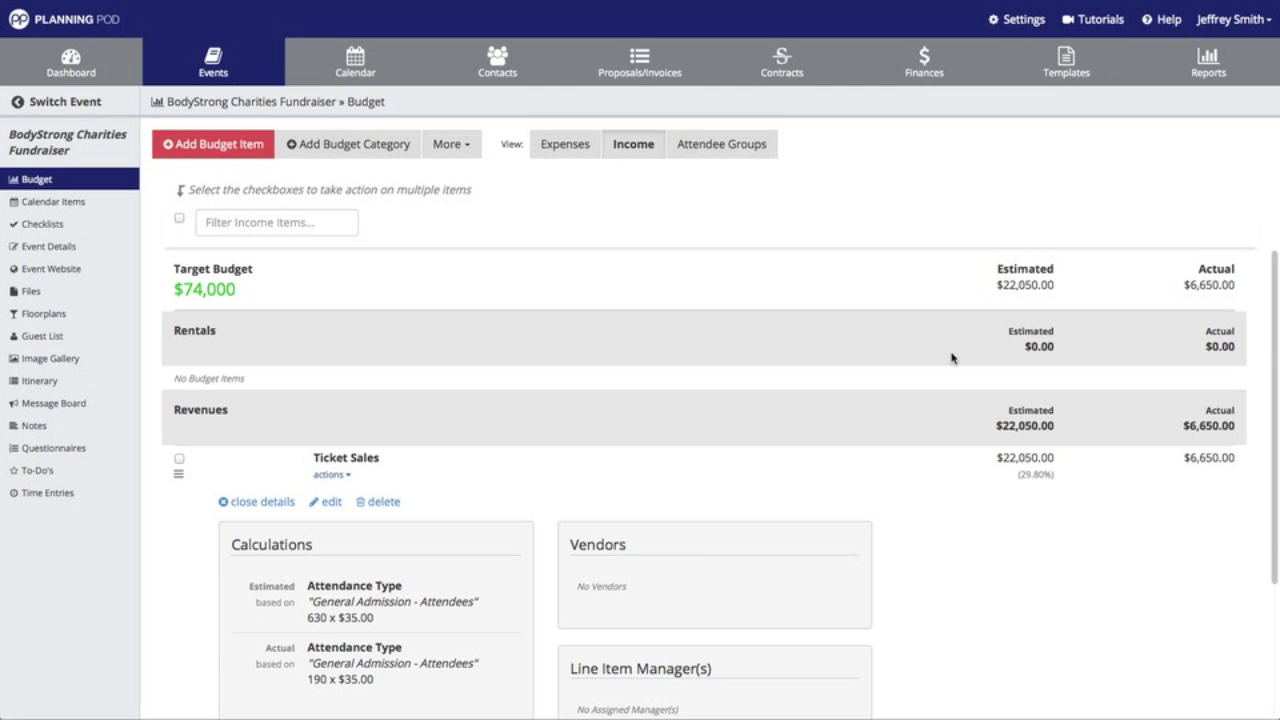
click(584, 153)
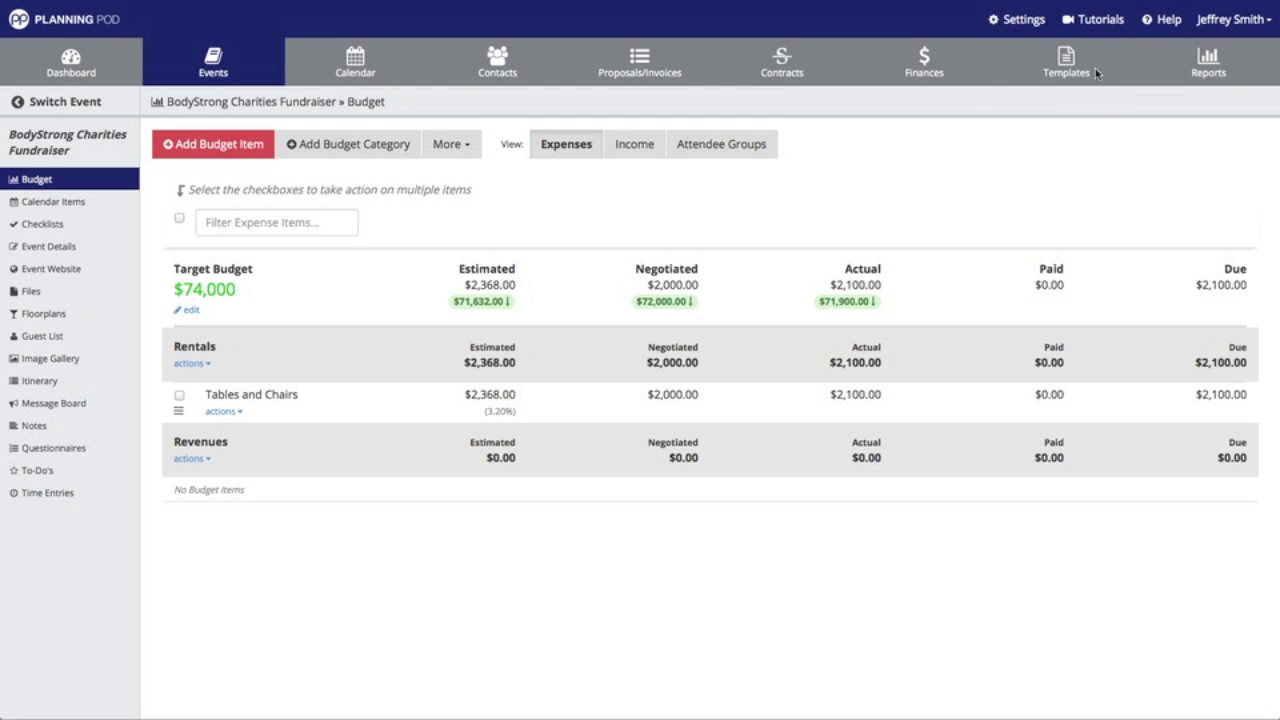
Step: Create a new budget template named Gala Budget Template
click(1063, 72)
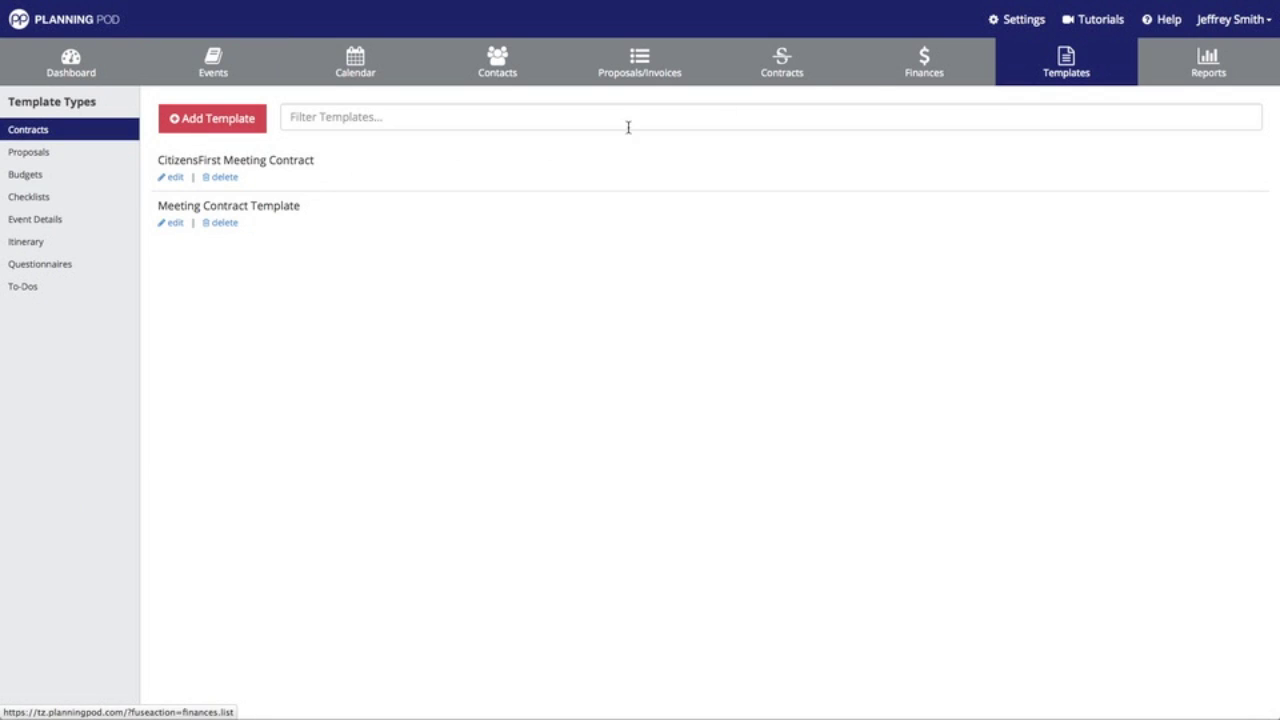
click(25, 179)
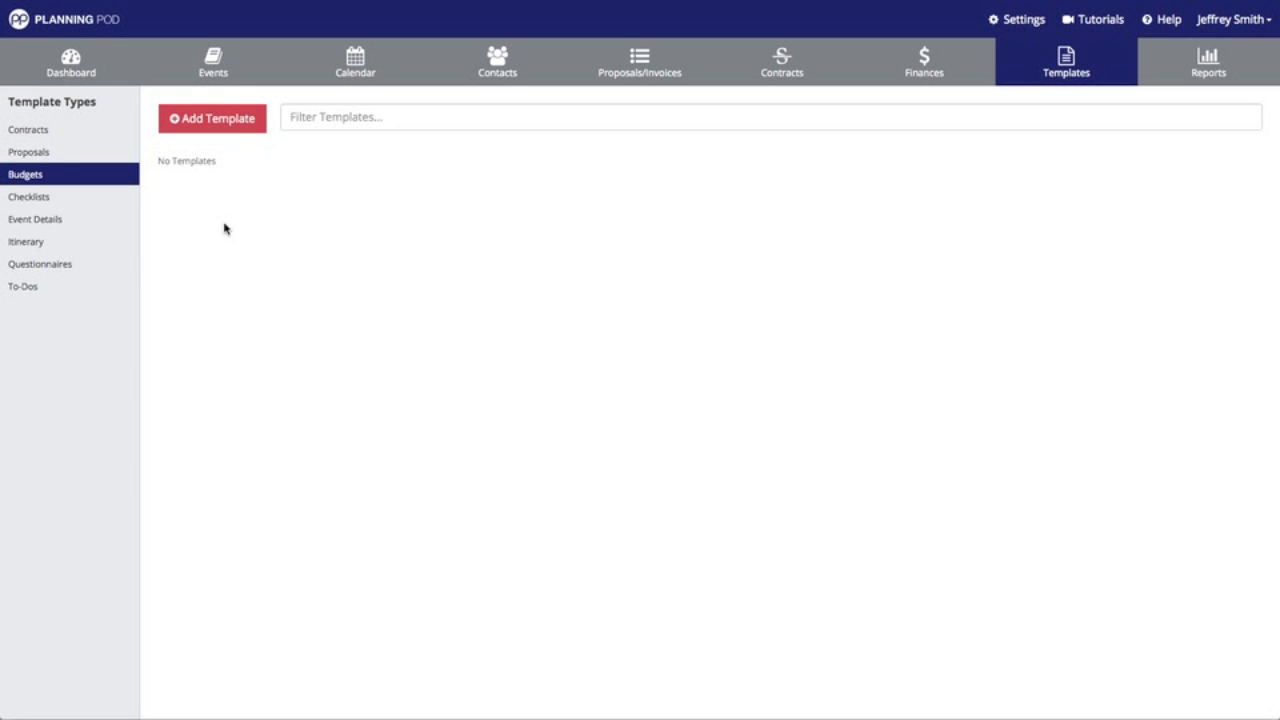
click(242, 126)
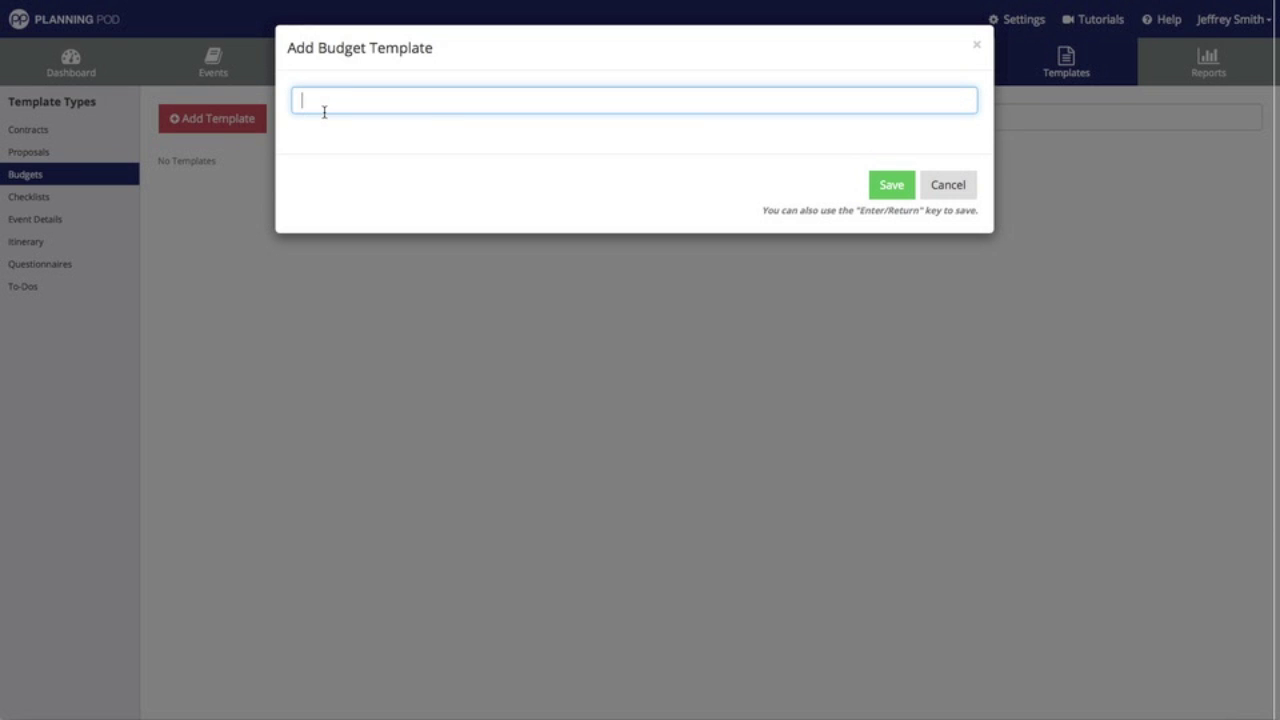
key(Return)
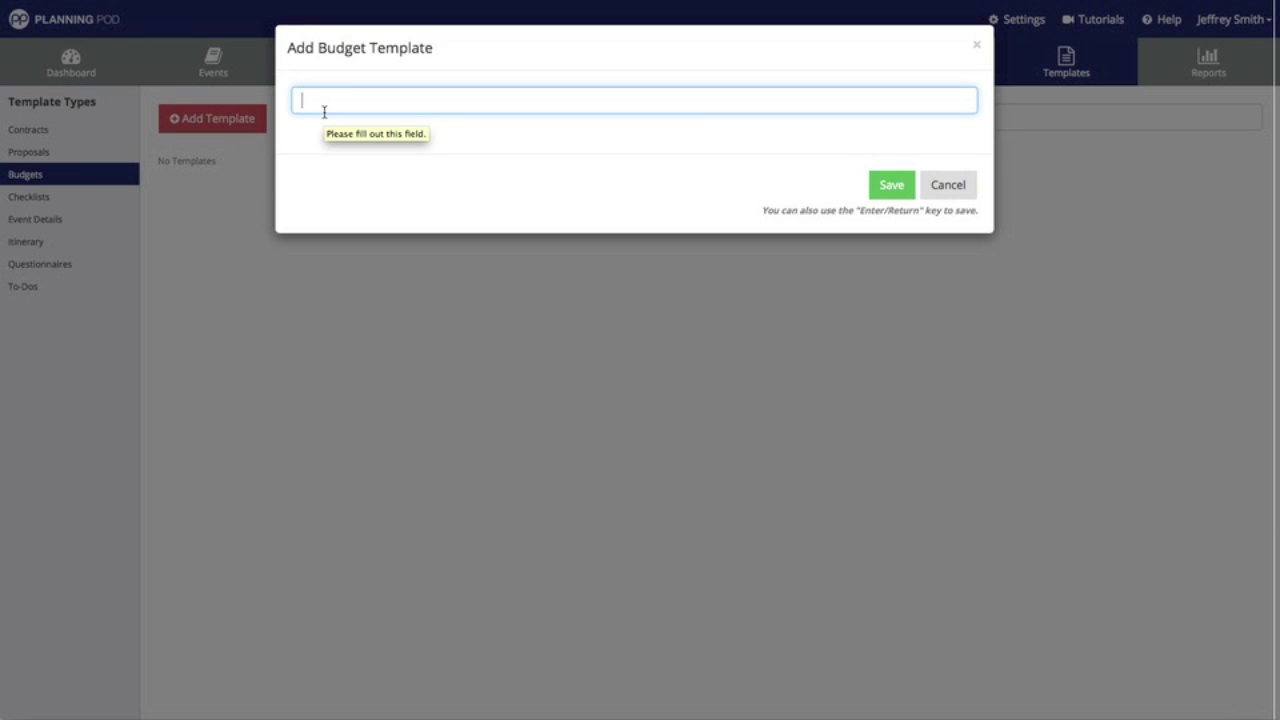
text(Gala Budget Template)
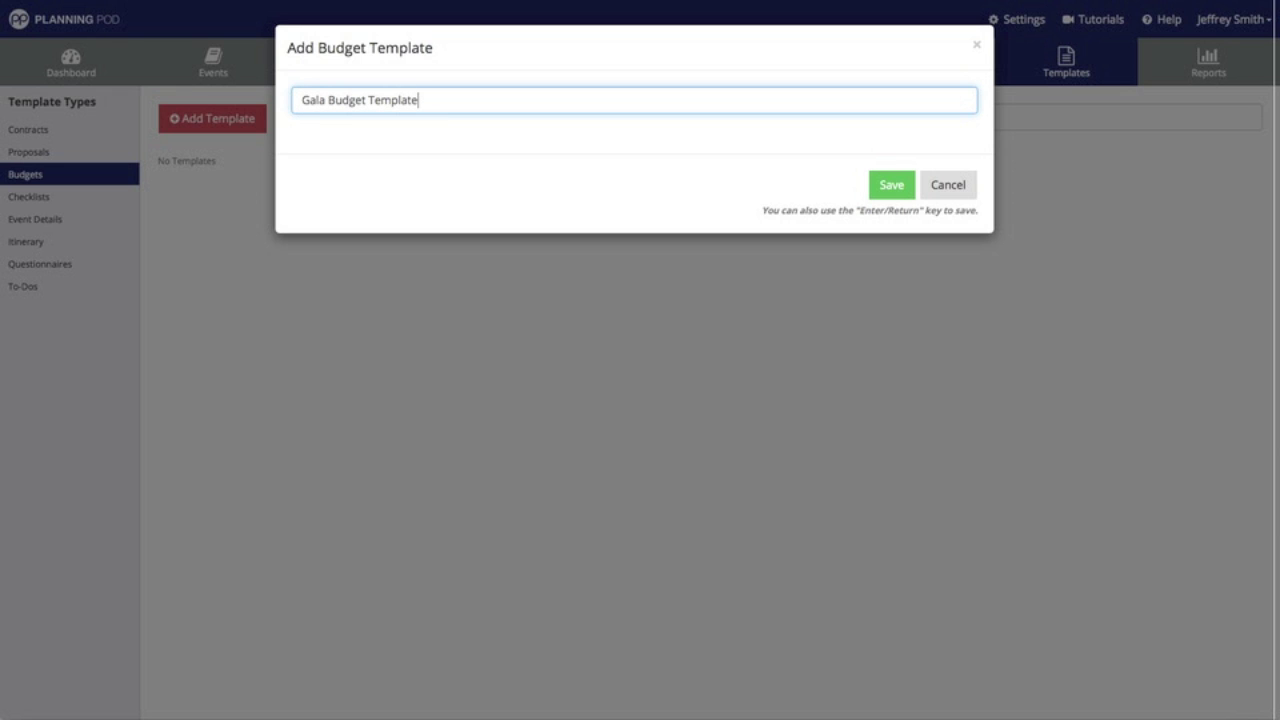
click(891, 189)
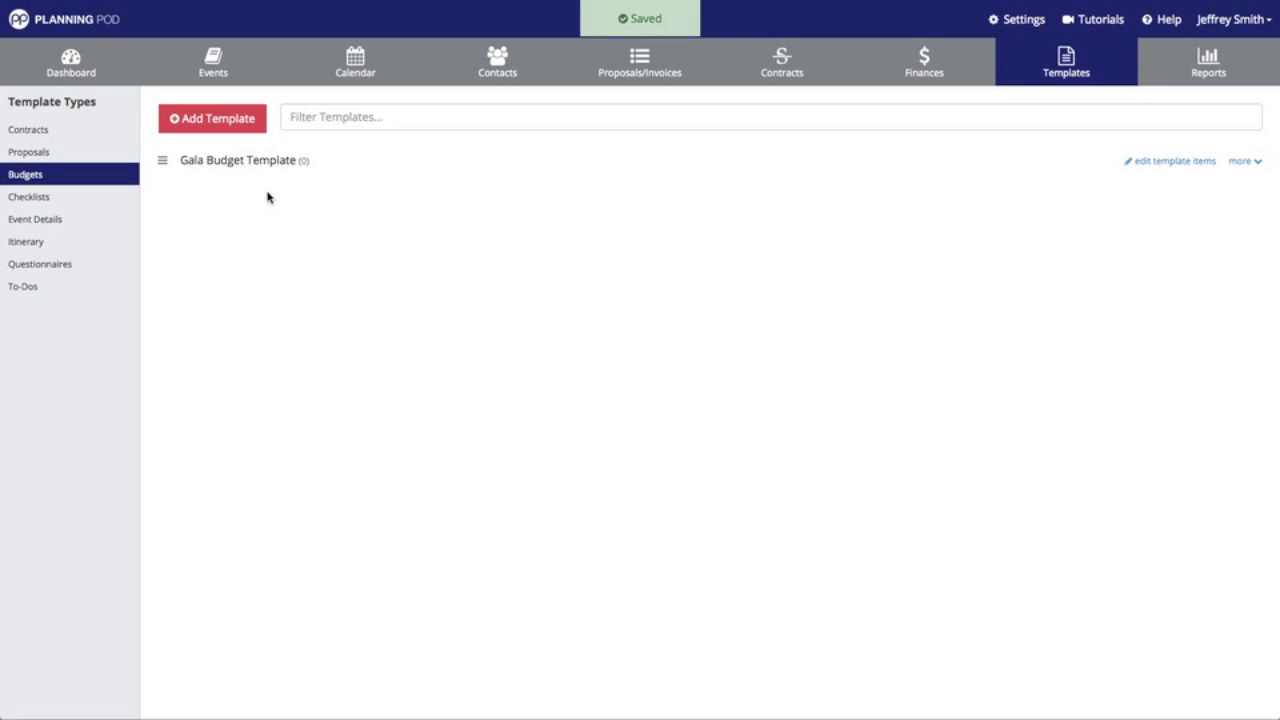
Step: Open the Gala Budget Template's items and add a category named Food and Beverage
click(1193, 163)
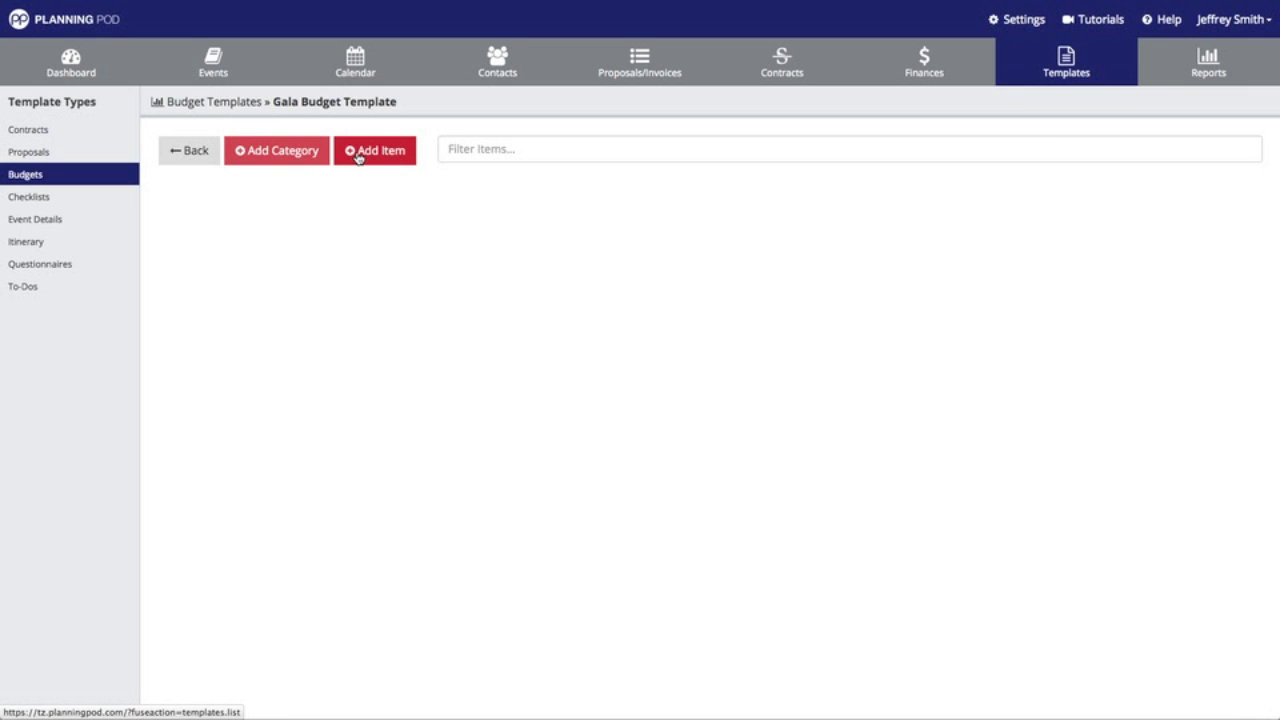
click(297, 164)
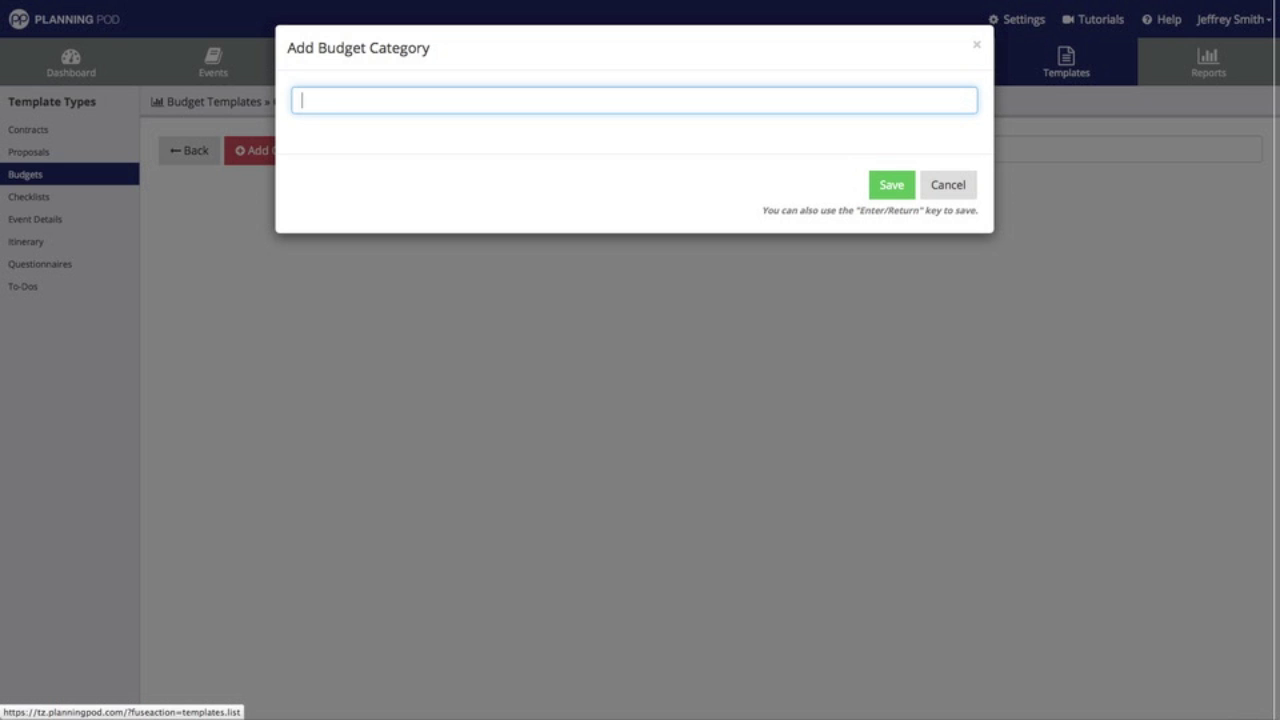
text(and Beverage)
click(881, 188)
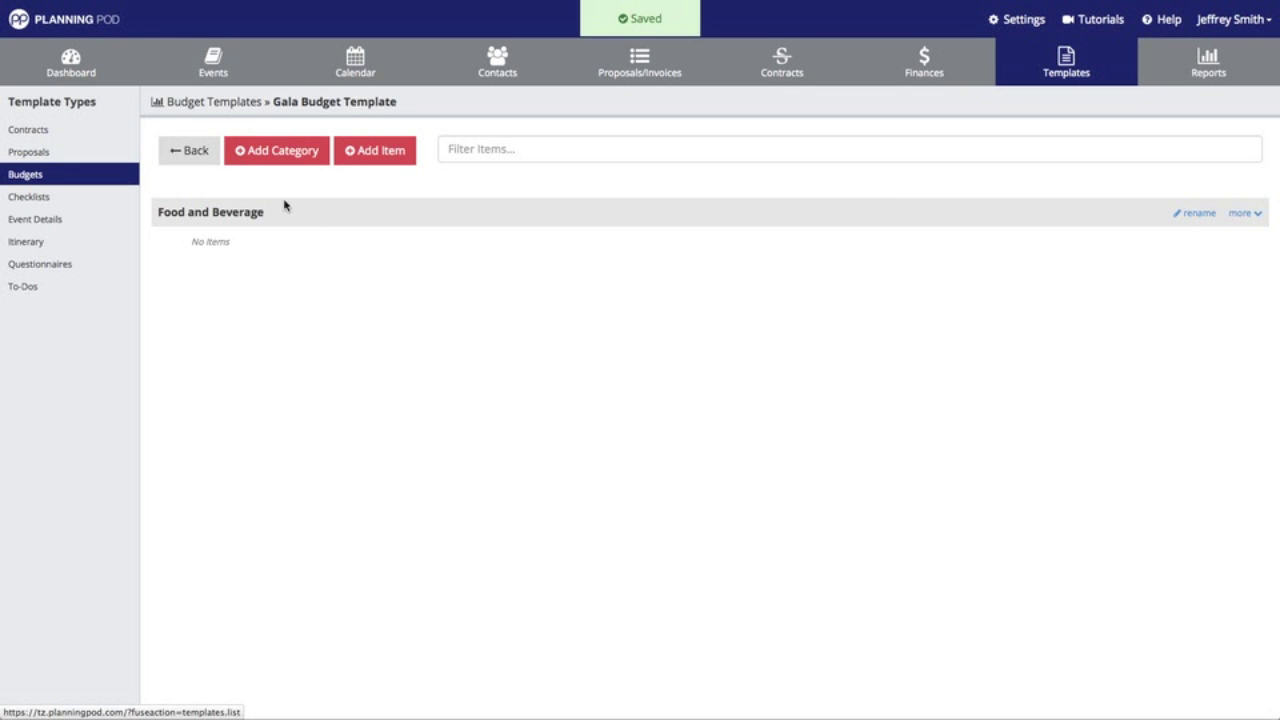
Step: Add two more categories to the template, named Entertainment/Speakers and Venue Costs
click(296, 166)
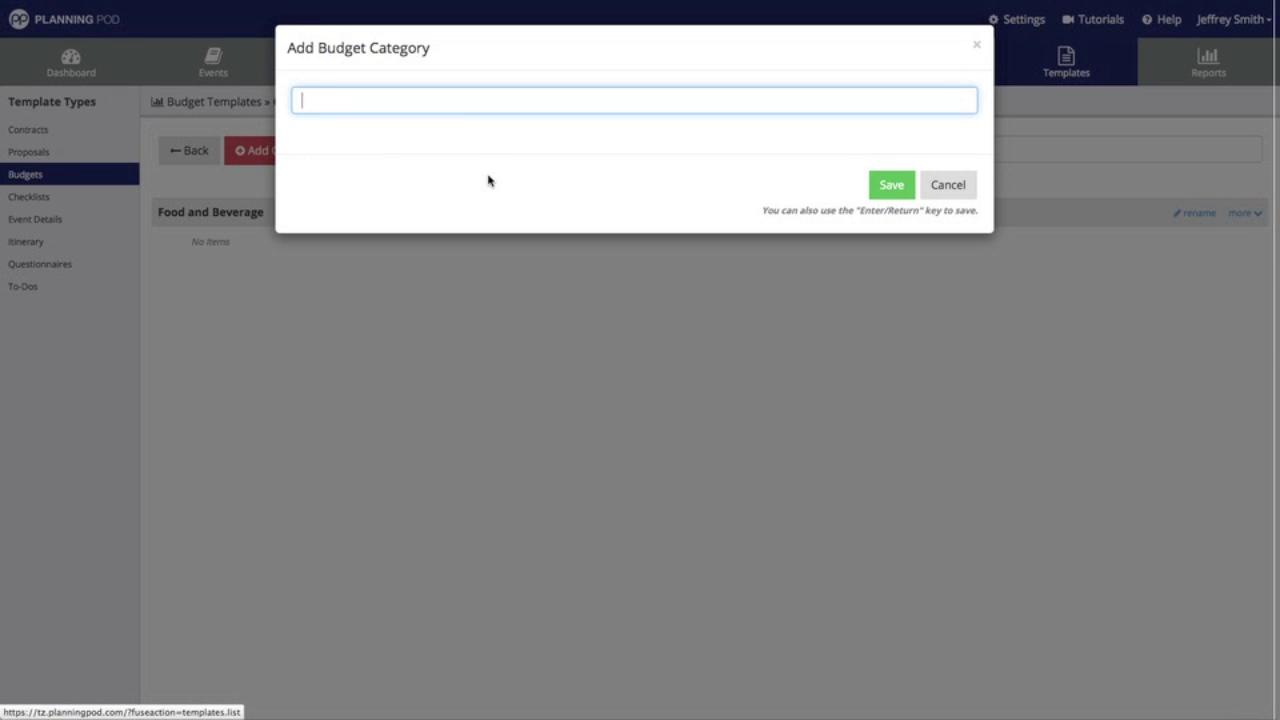
text(Entertainment/Speakers)
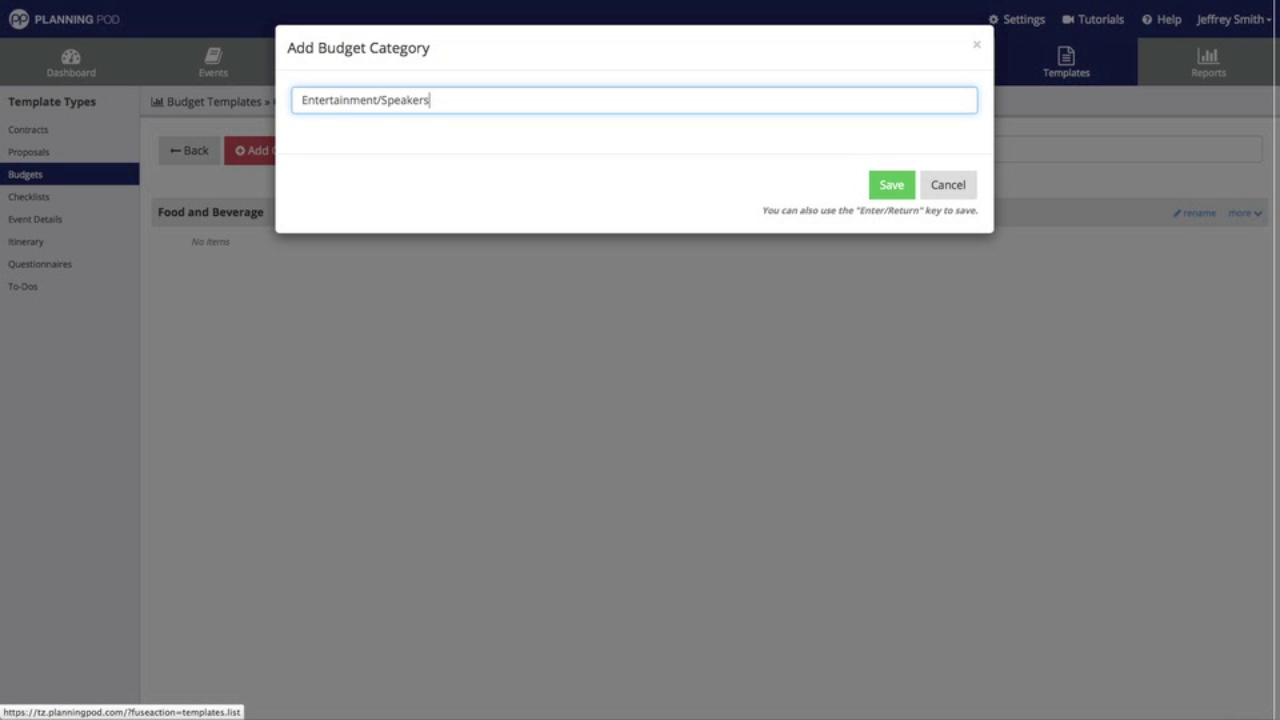
click(888, 184)
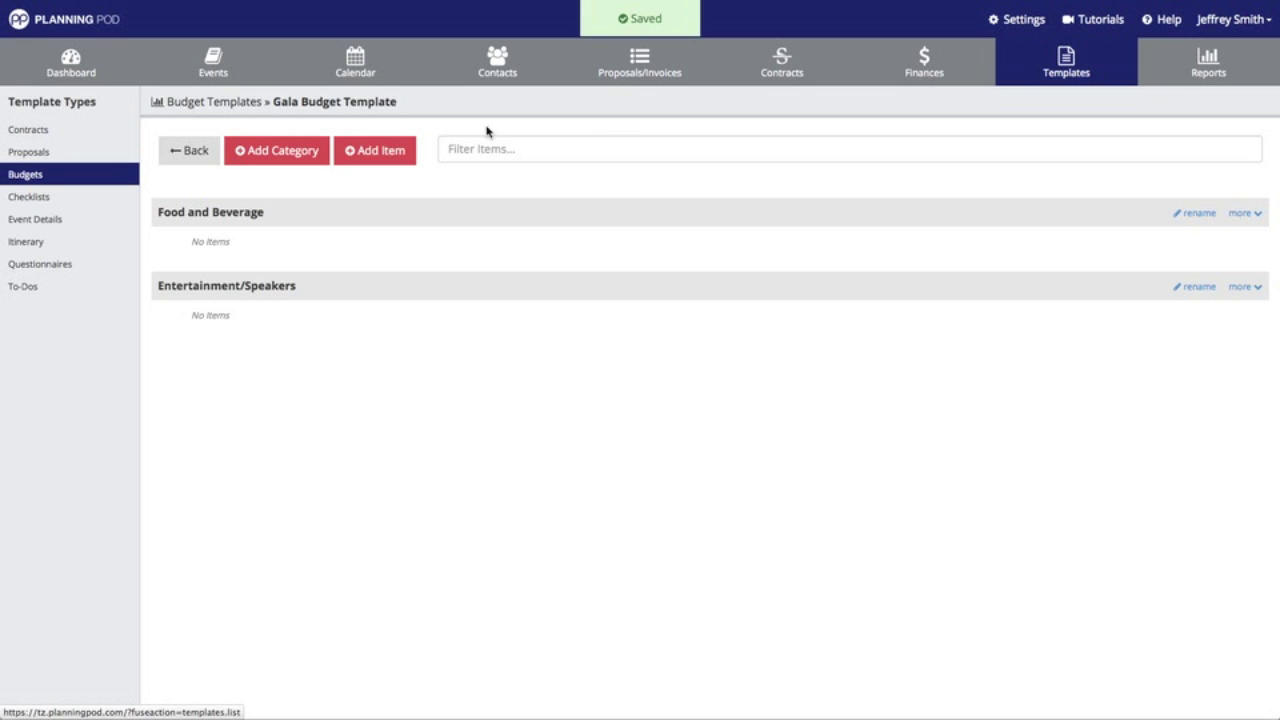
click(313, 155)
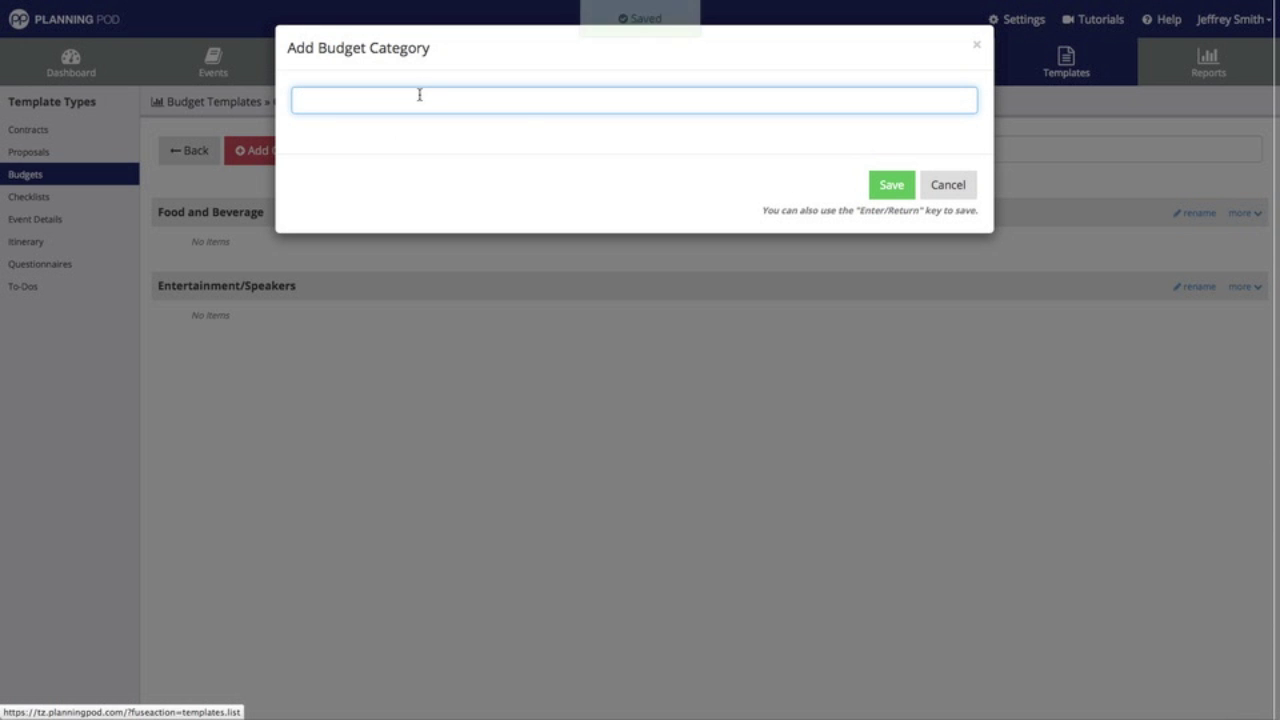
text(Venue )
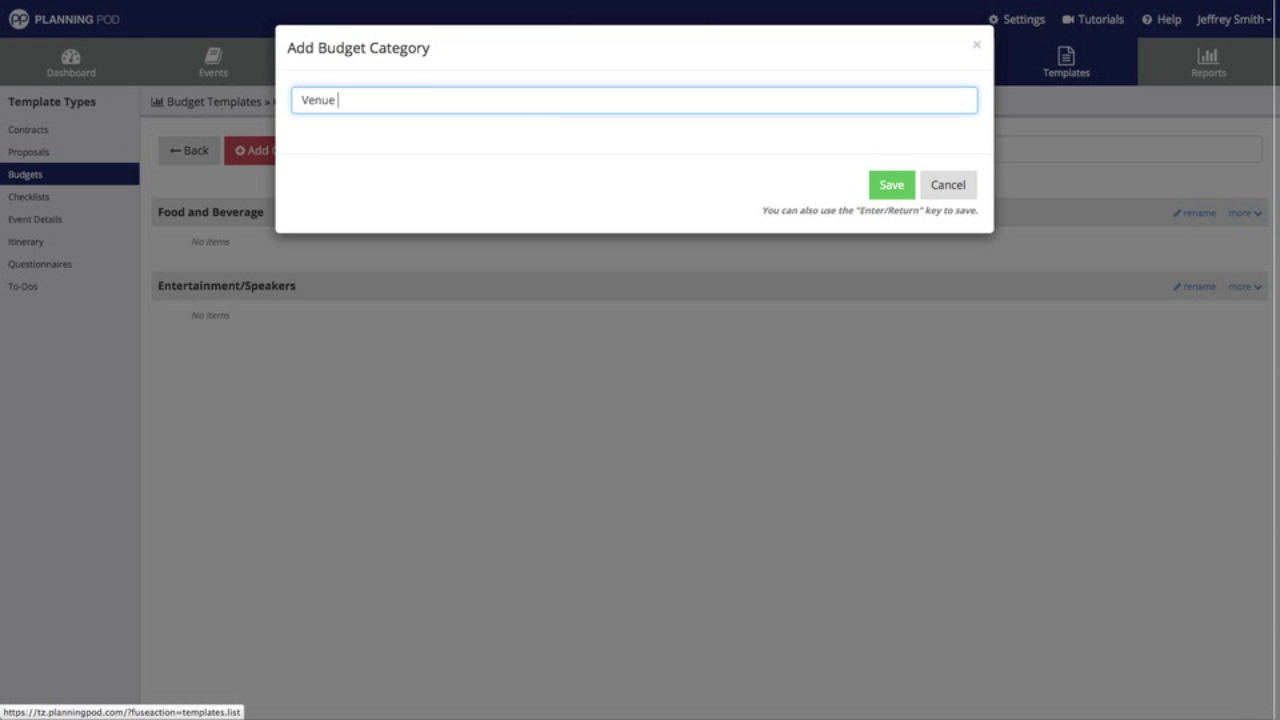
text(Costs)
click(876, 190)
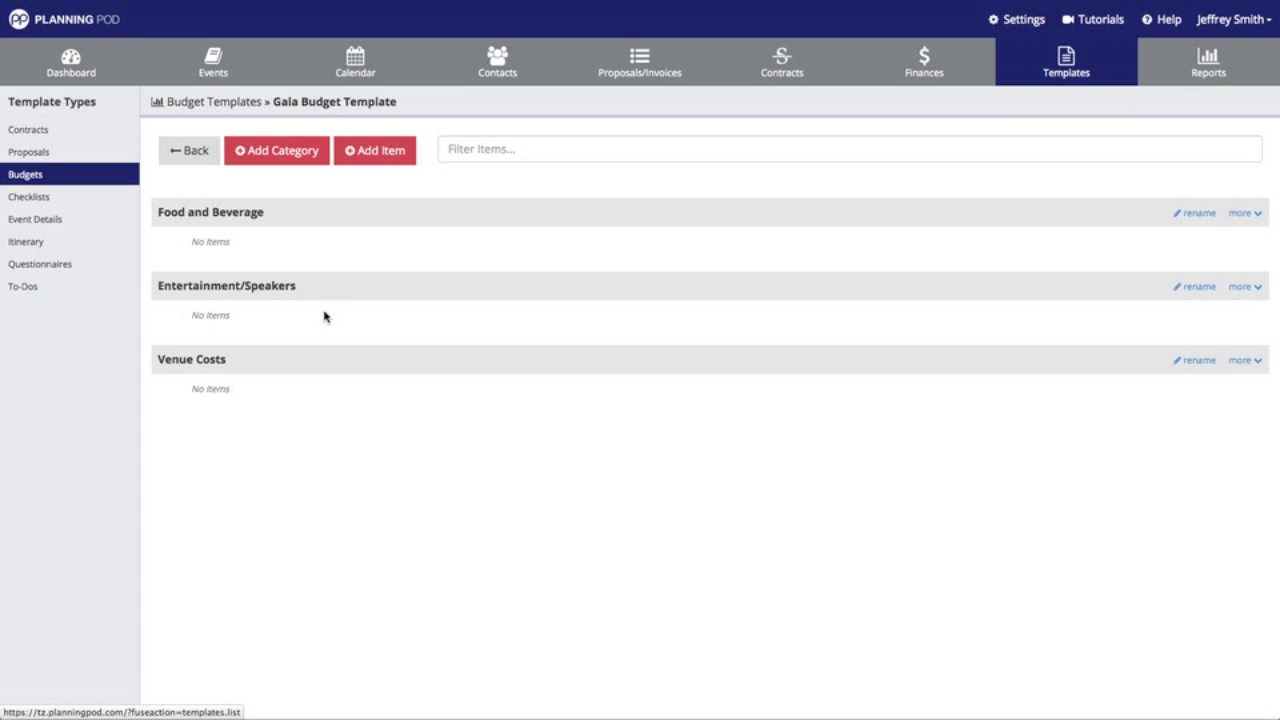
click(1205, 220)
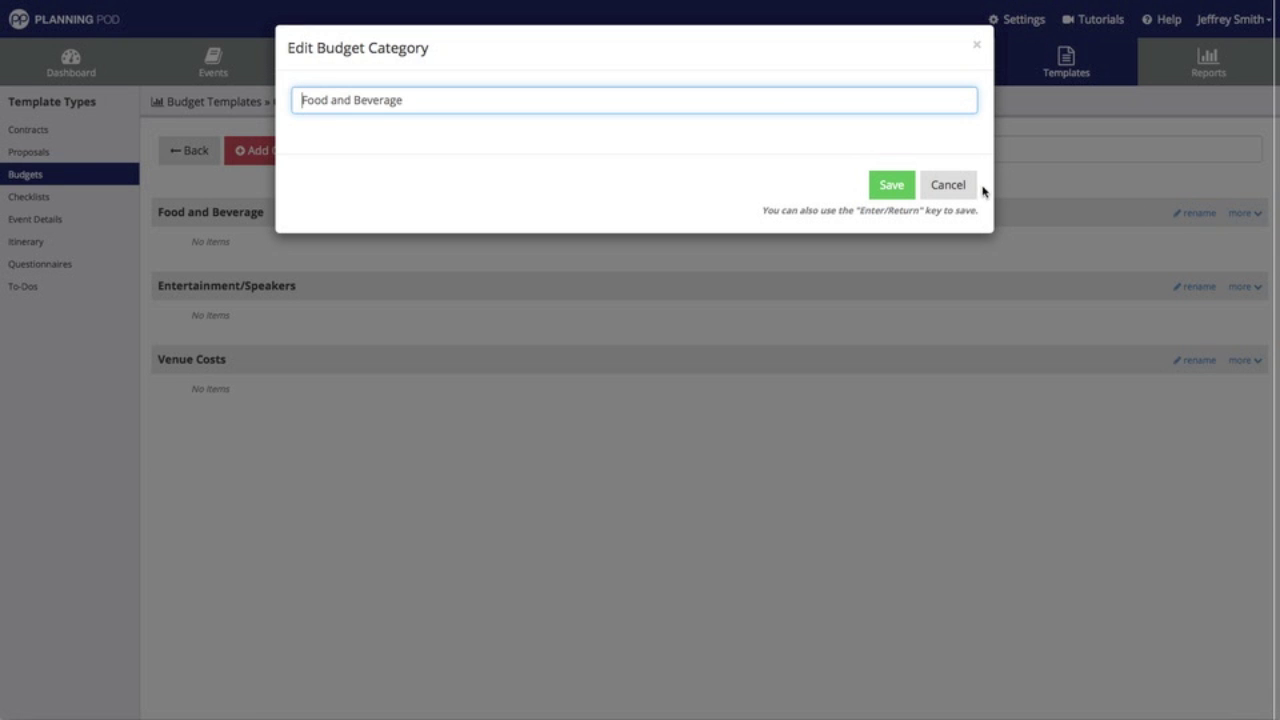
click(943, 187)
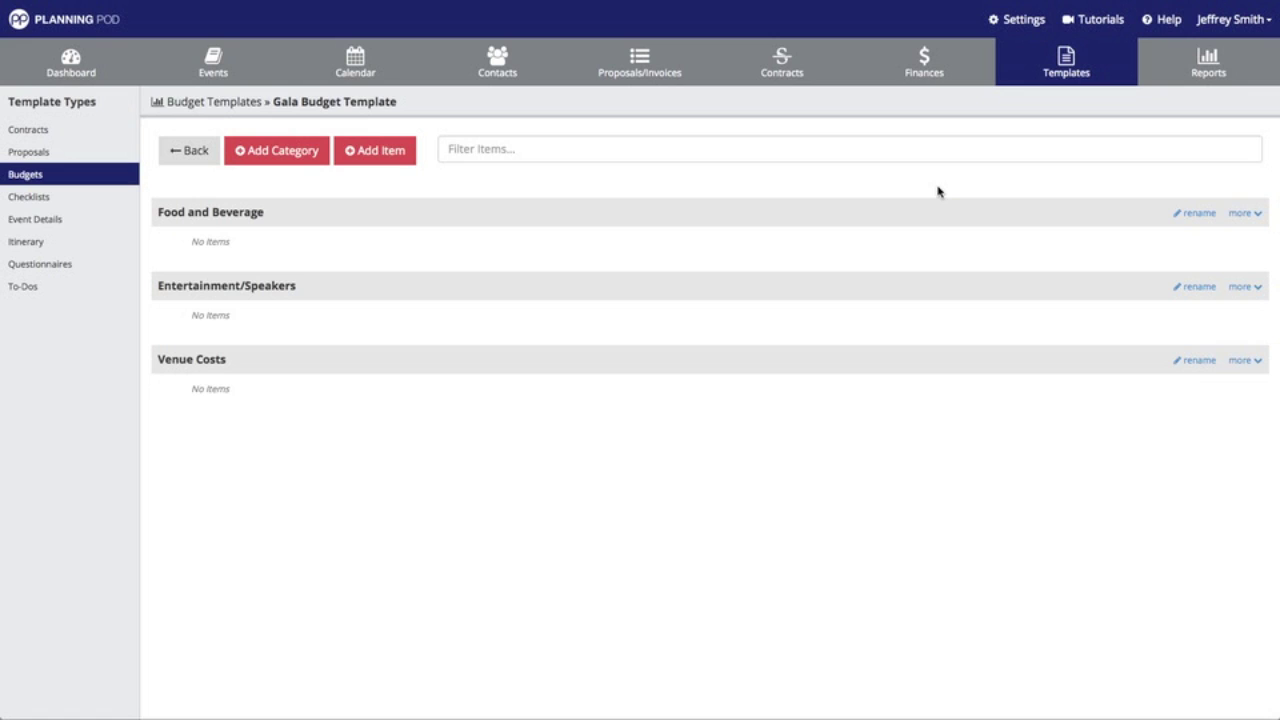
click(1240, 214)
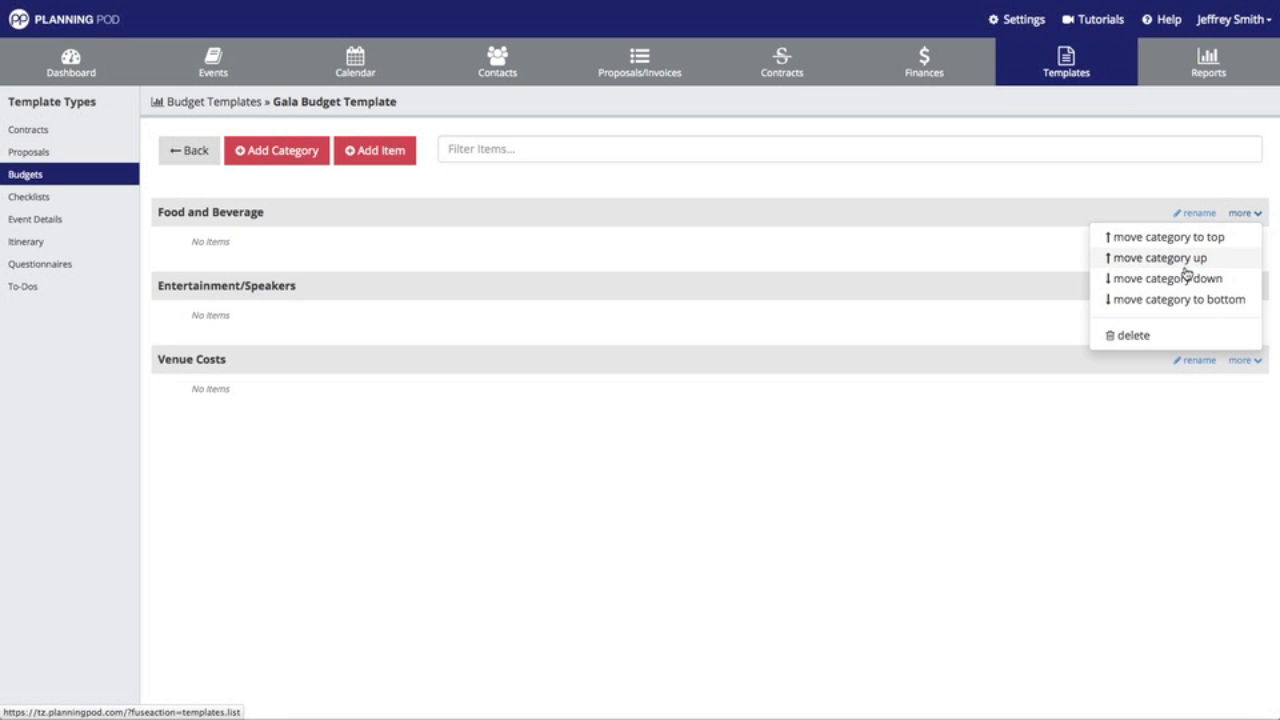
click(1120, 197)
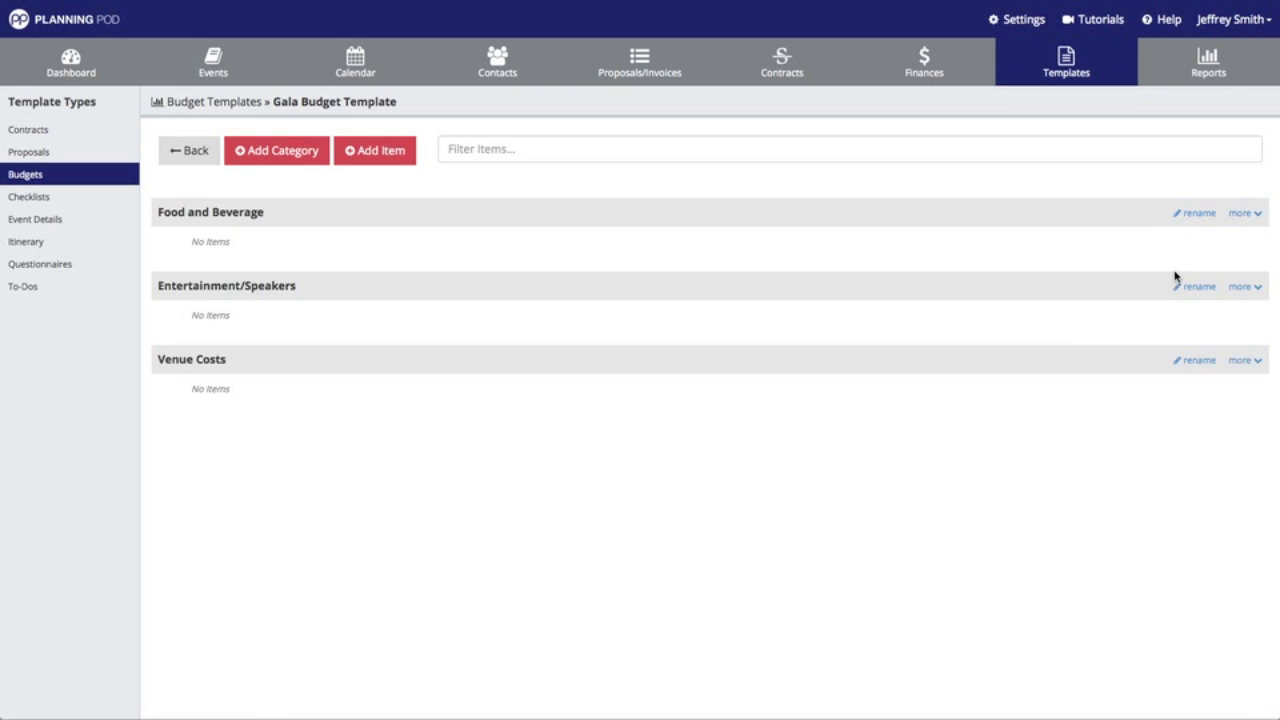
Step: Move the Entertainment/Speakers category down one place, below Venue Costs
click(1240, 286)
click(1207, 355)
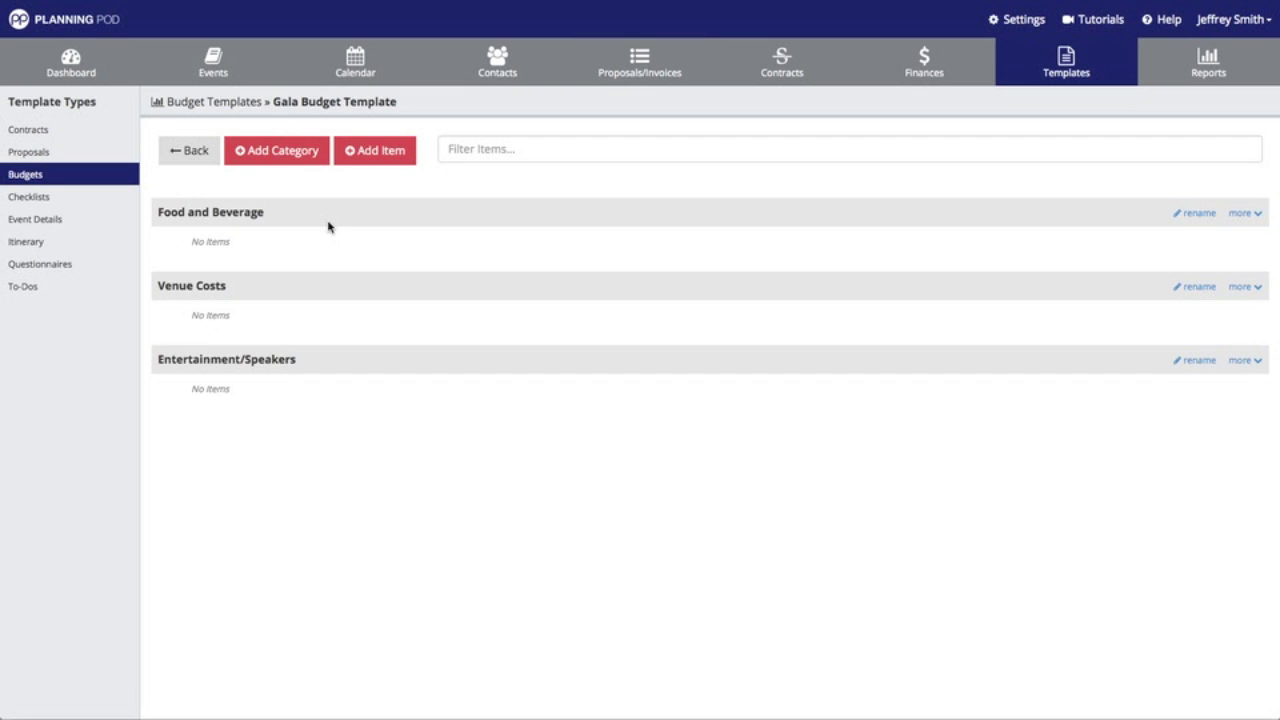
Step: Start a new template item named Plated Dinner in the Food and Beverage category with the type Expense
click(379, 150)
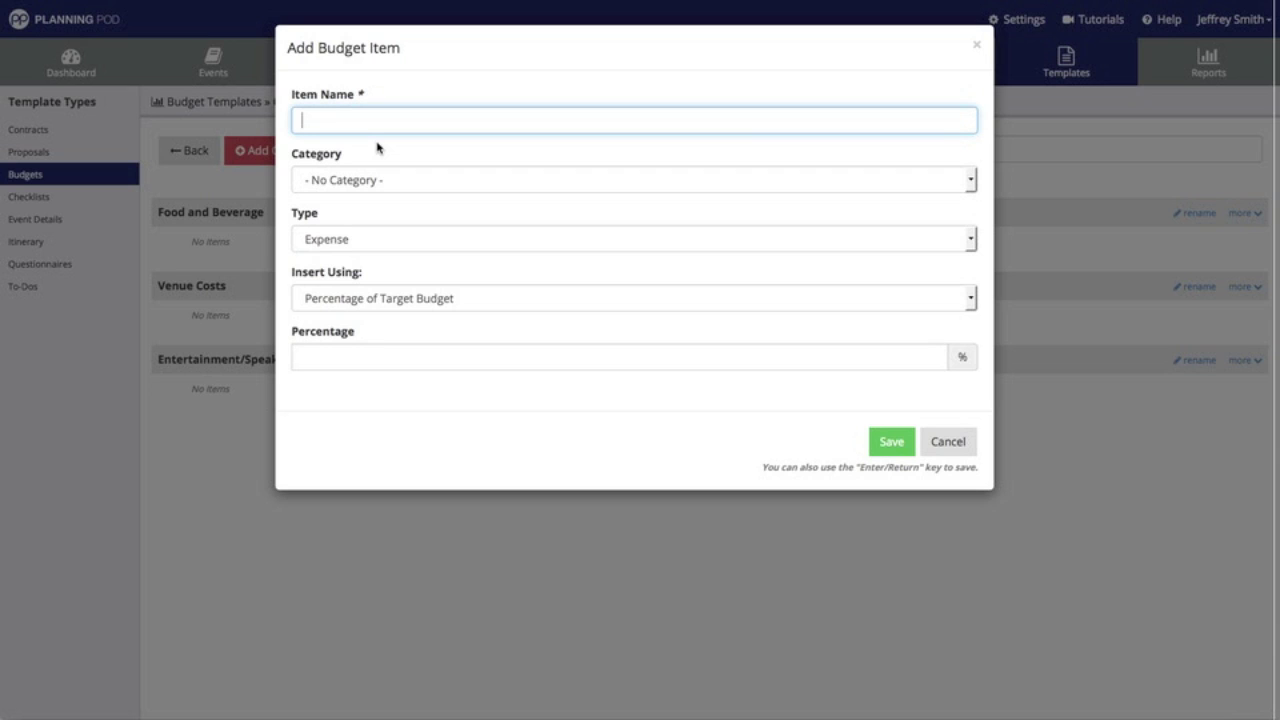
text(Plated Dinner)
click(379, 182)
click(384, 216)
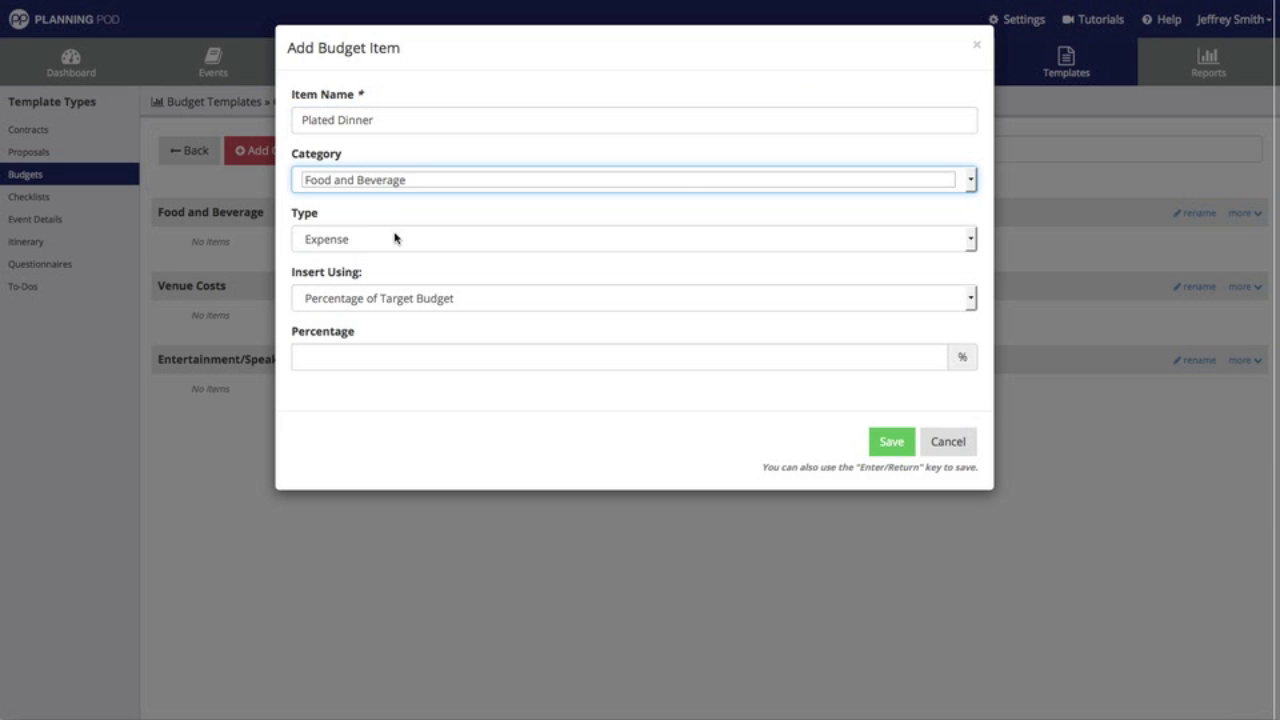
click(395, 238)
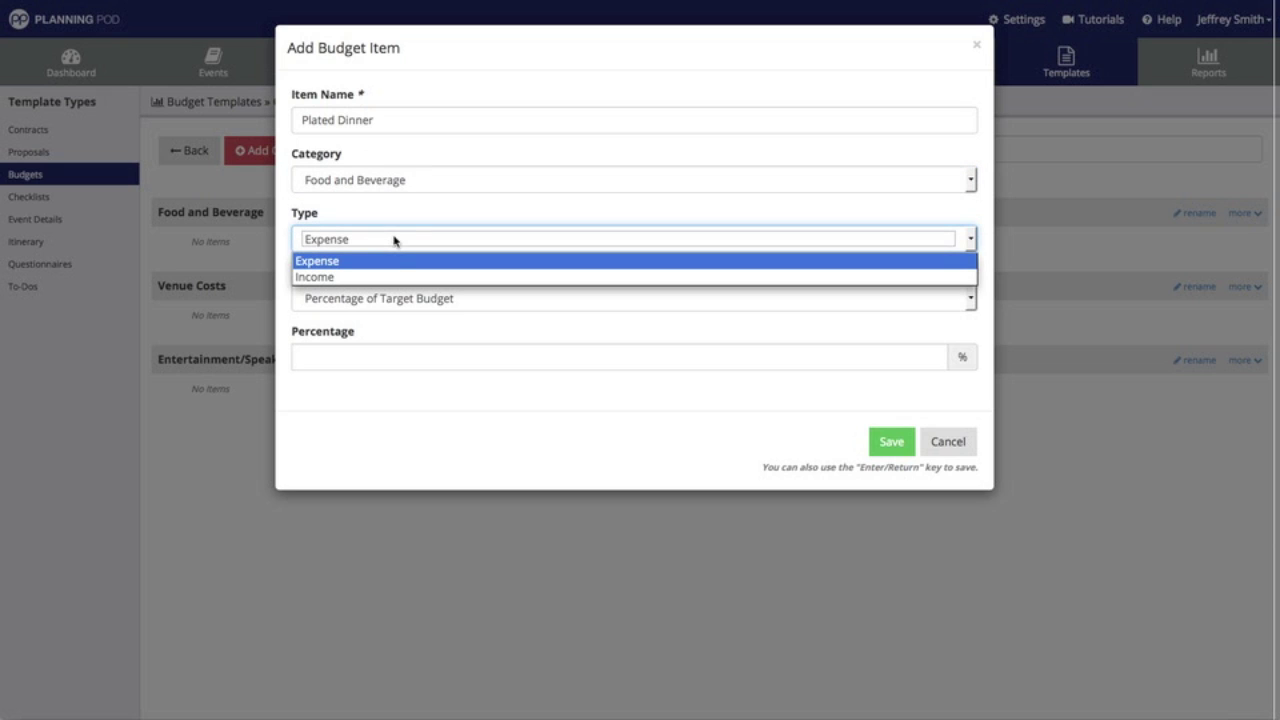
click(398, 259)
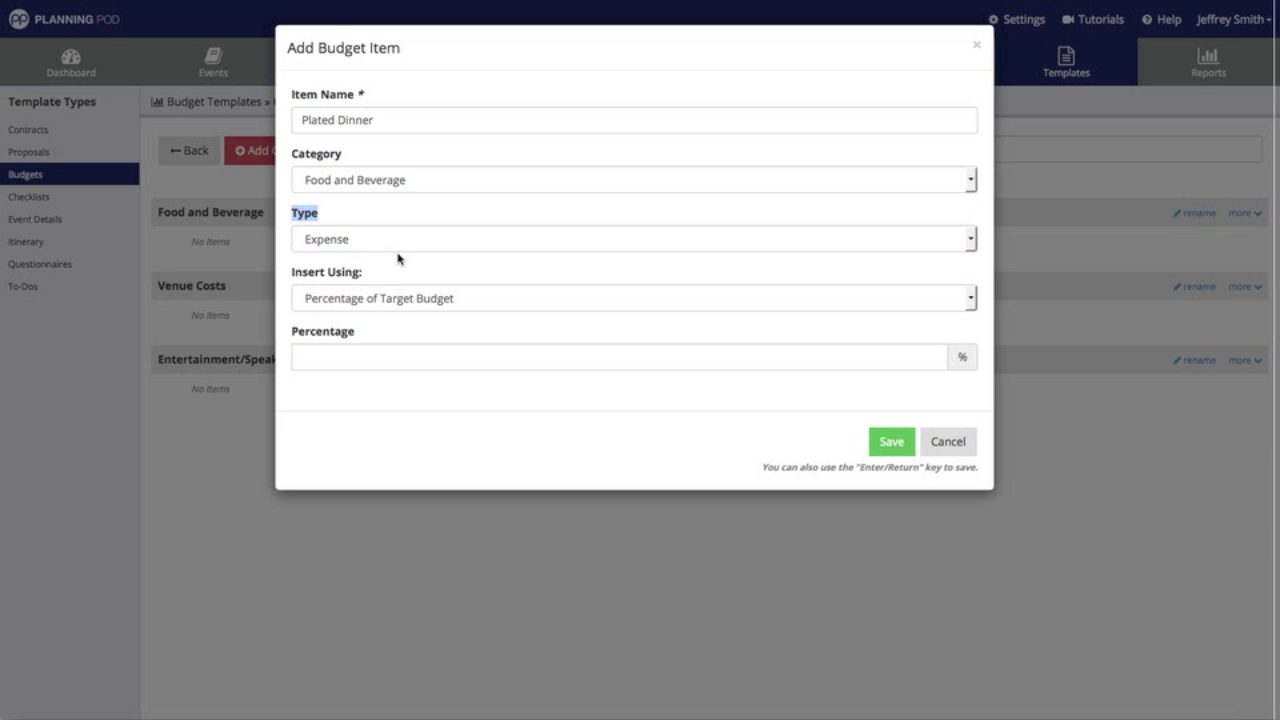
Step: Set Plated Dinner to insert as 23% using Percentage of Target Budget, and save the item
click(441, 300)
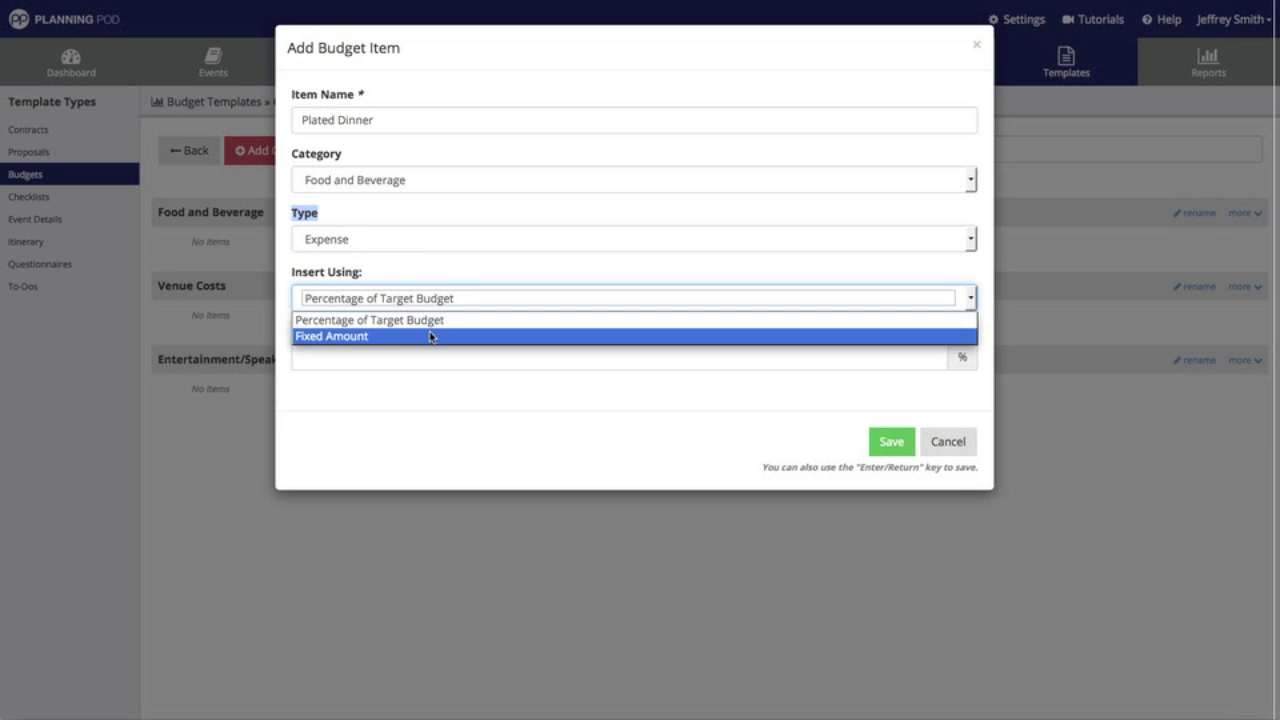
click(437, 322)
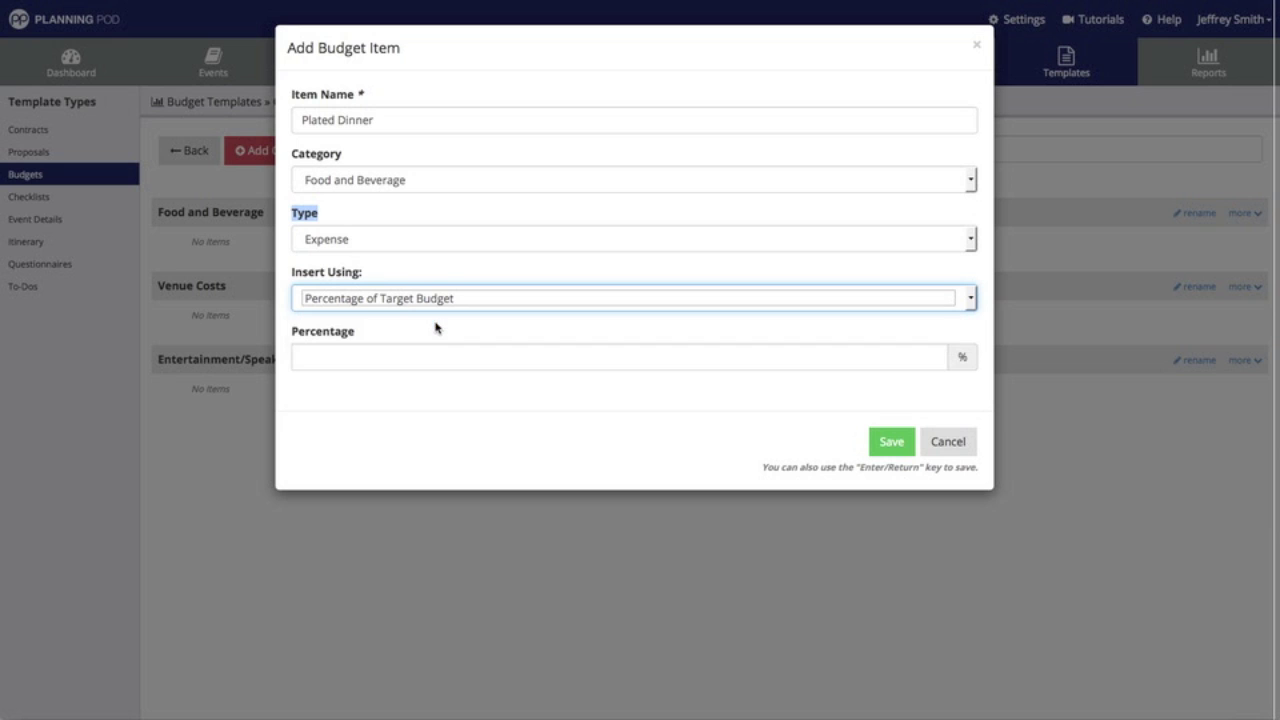
click(421, 352)
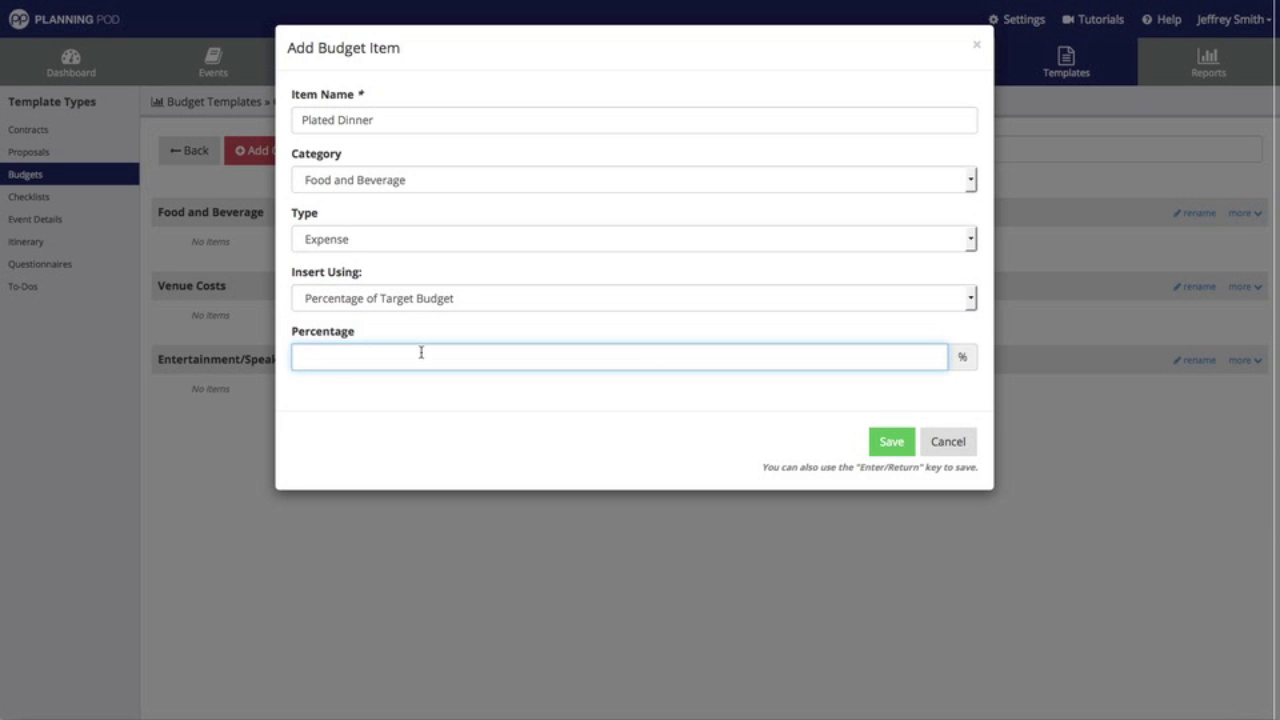
text(23)
click(889, 443)
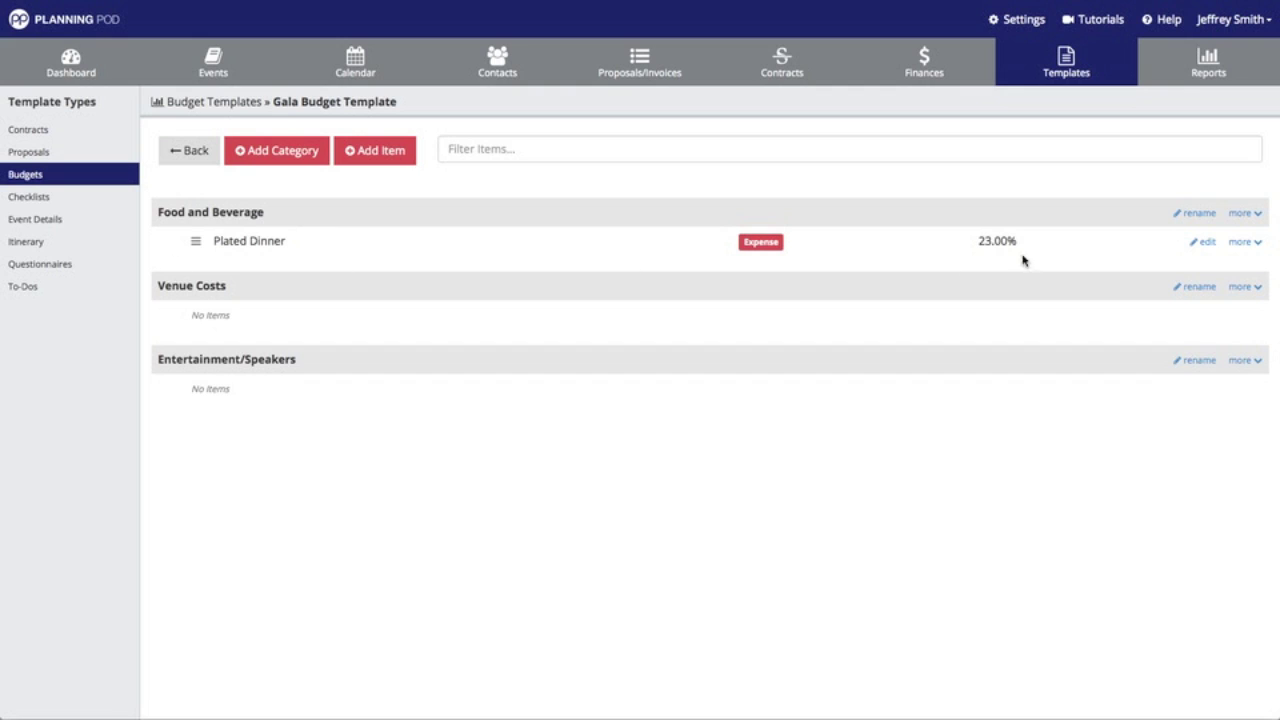
Step: Change the Plated Dinner item's percentage to 21 and save it
click(1205, 242)
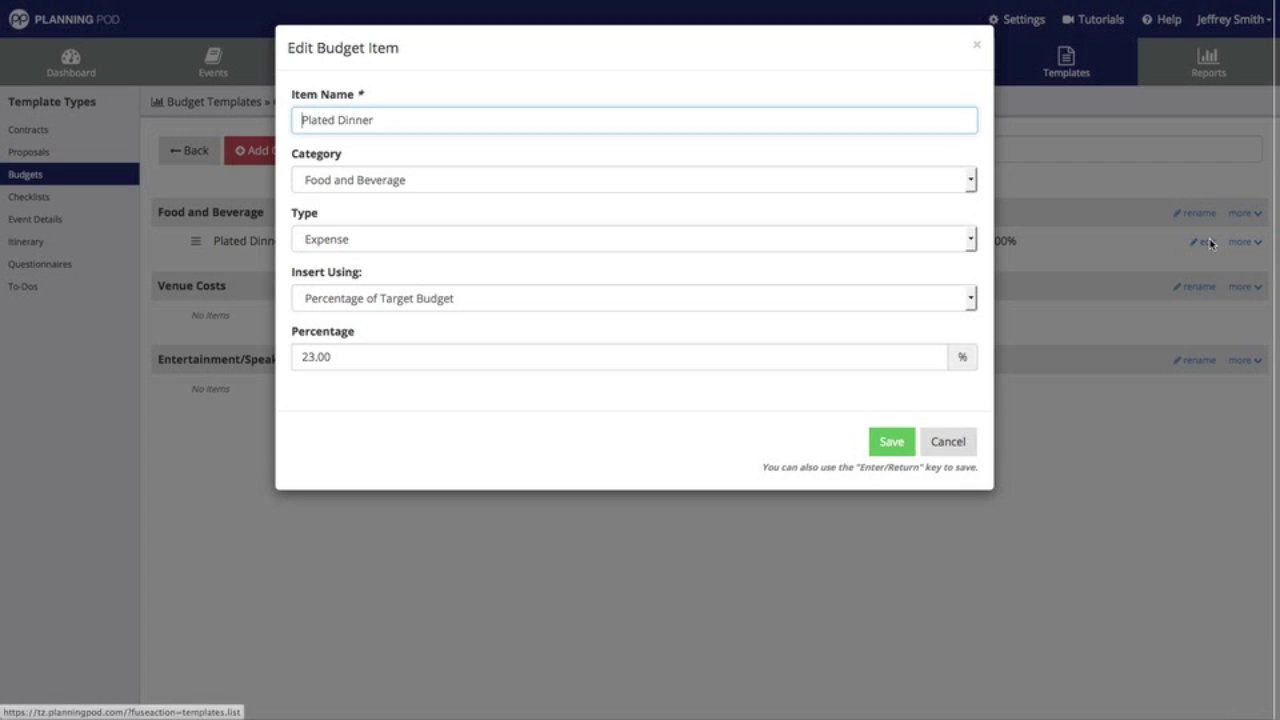
click(313, 358)
drag(313, 358, 296, 358)
key(BackSpace)
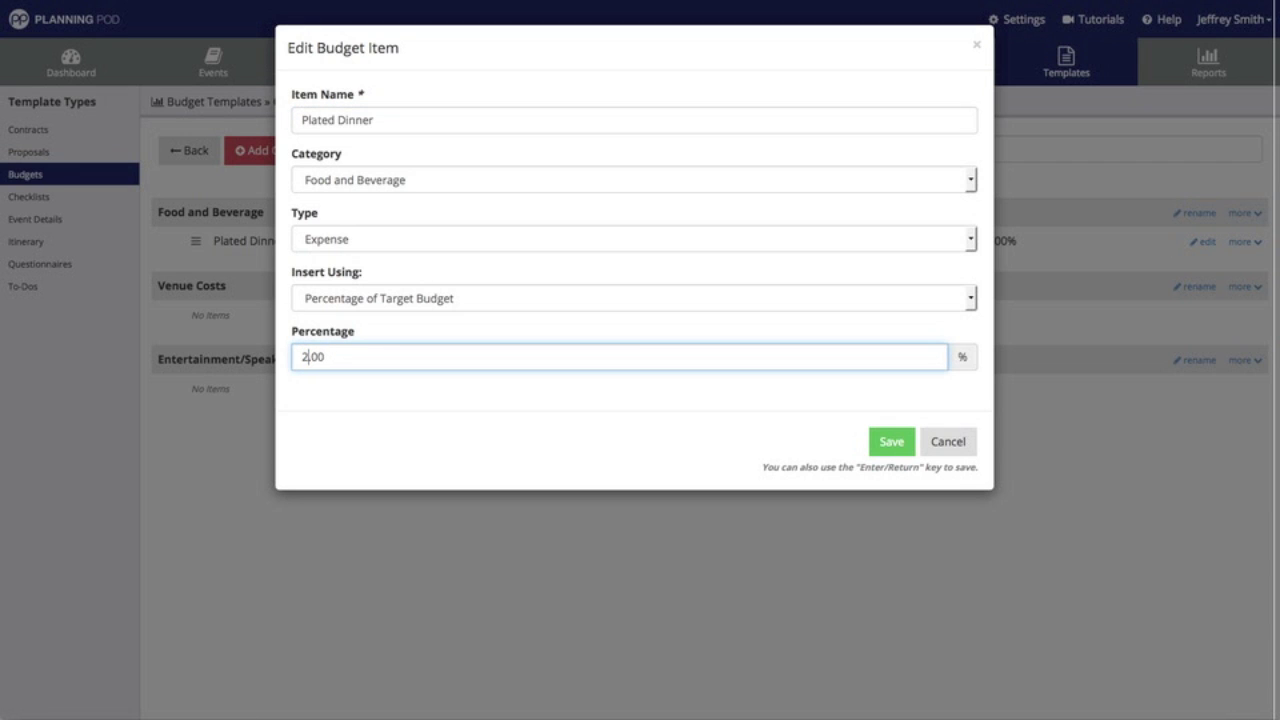
text(21)
click(879, 441)
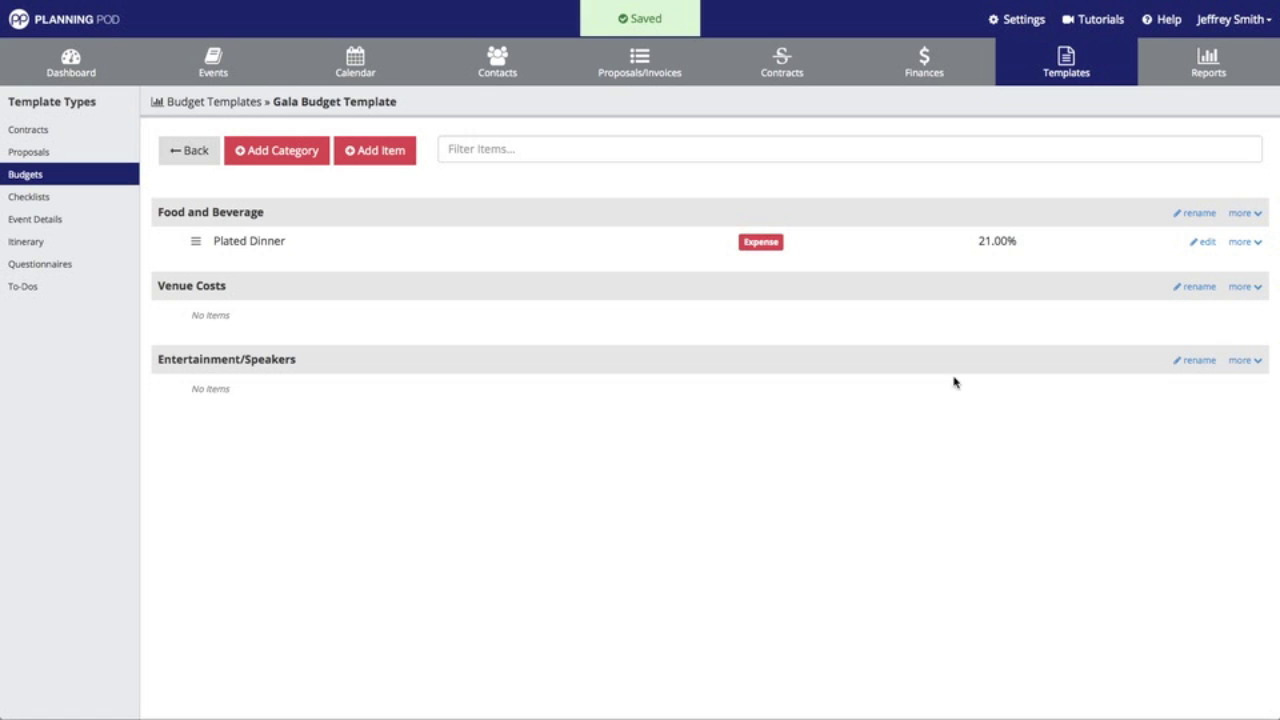
click(1256, 245)
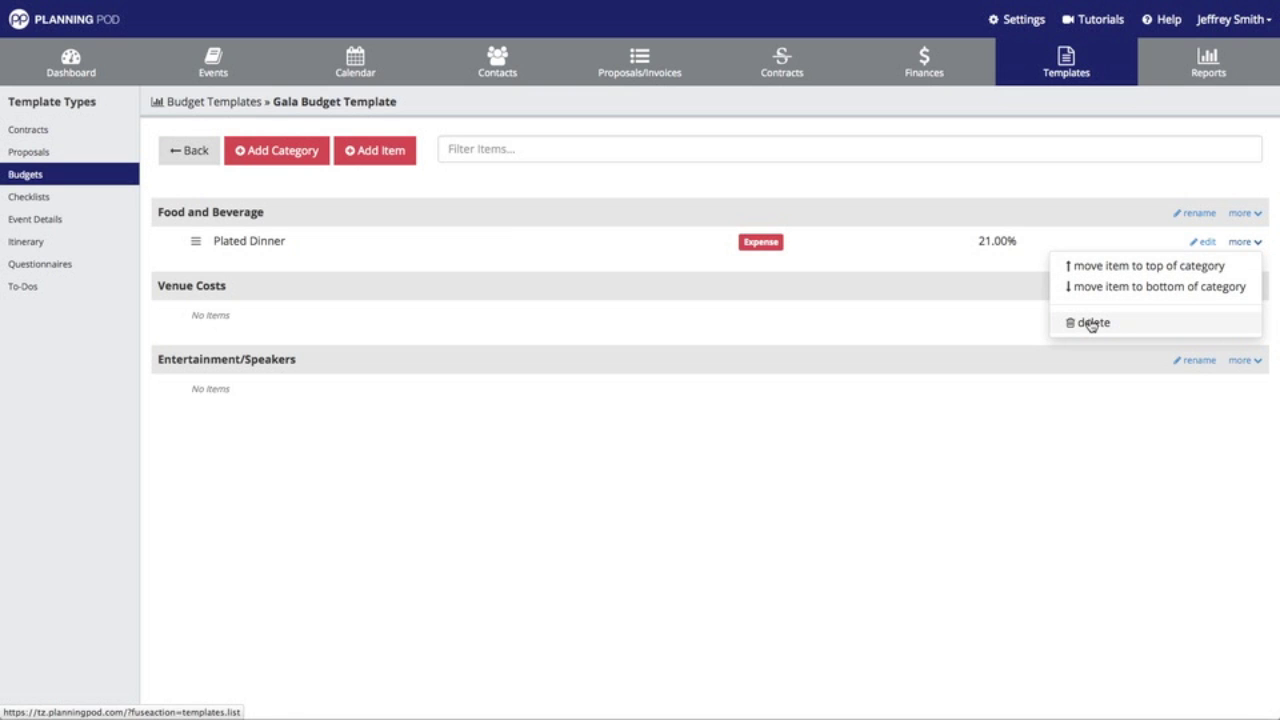
click(1100, 440)
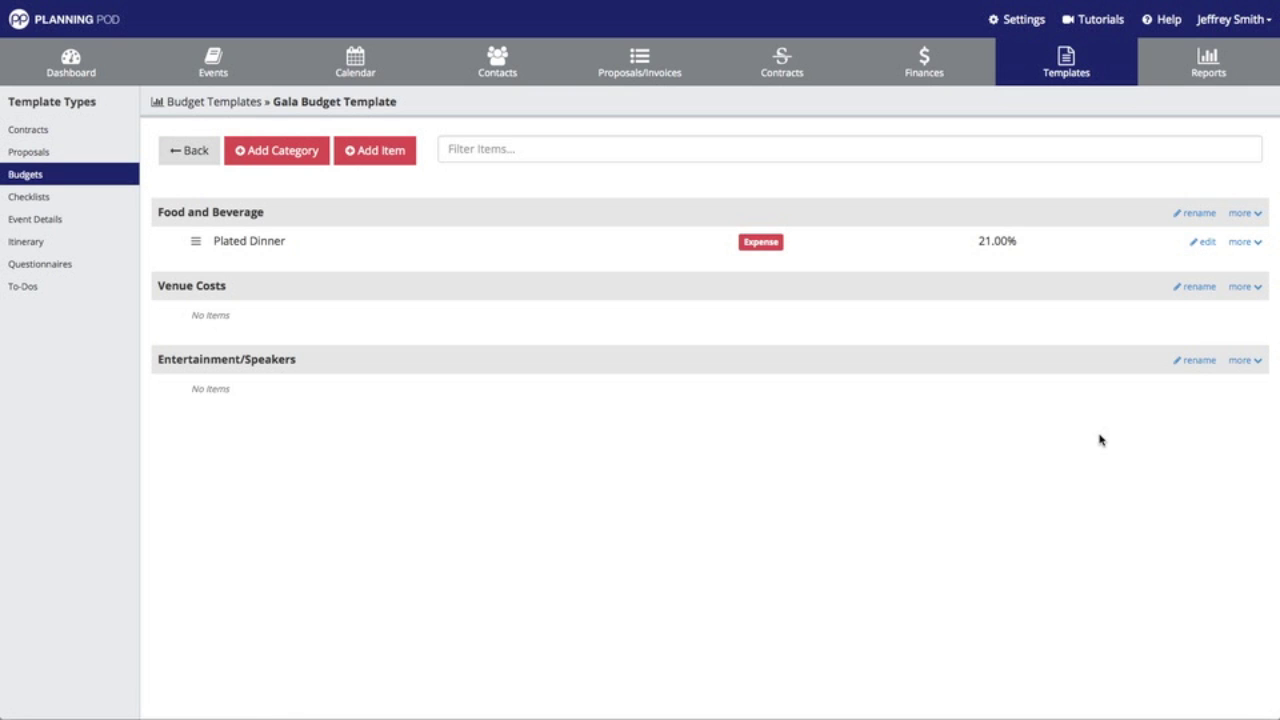
Step: Start a new template item named Open Bar in the Food and Beverage category with the type Expense
click(370, 158)
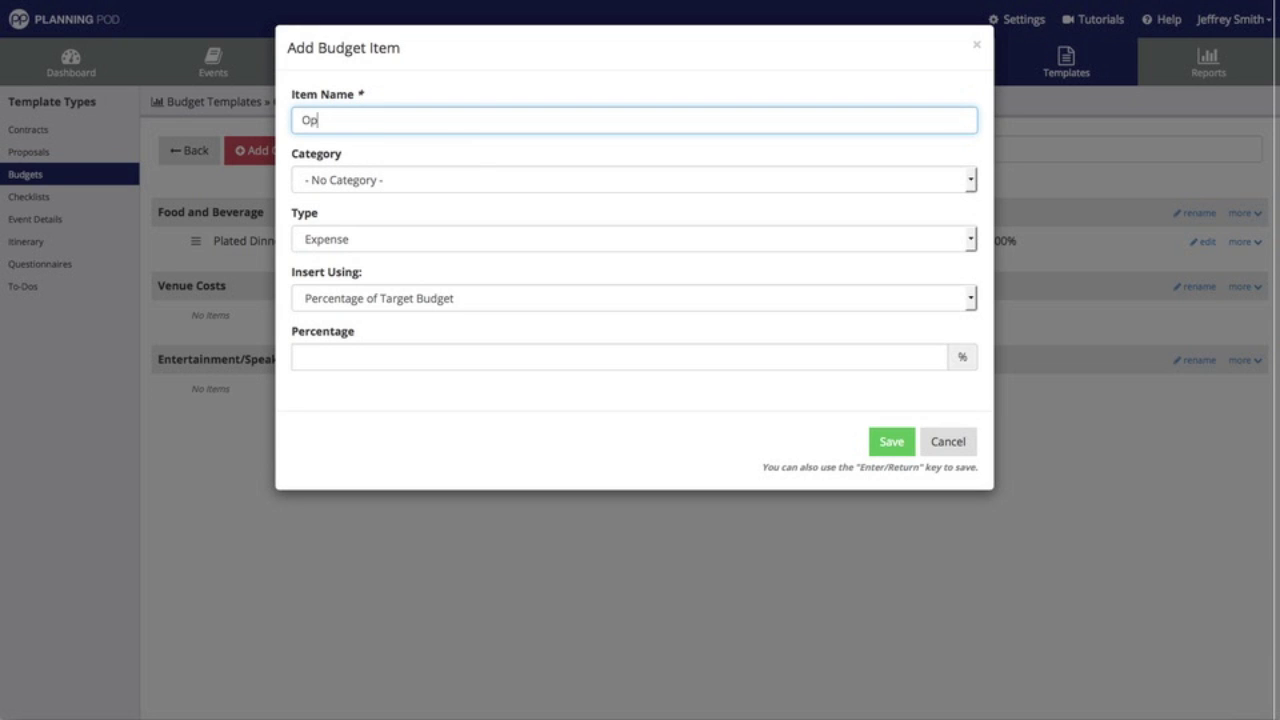
click(364, 188)
click(366, 212)
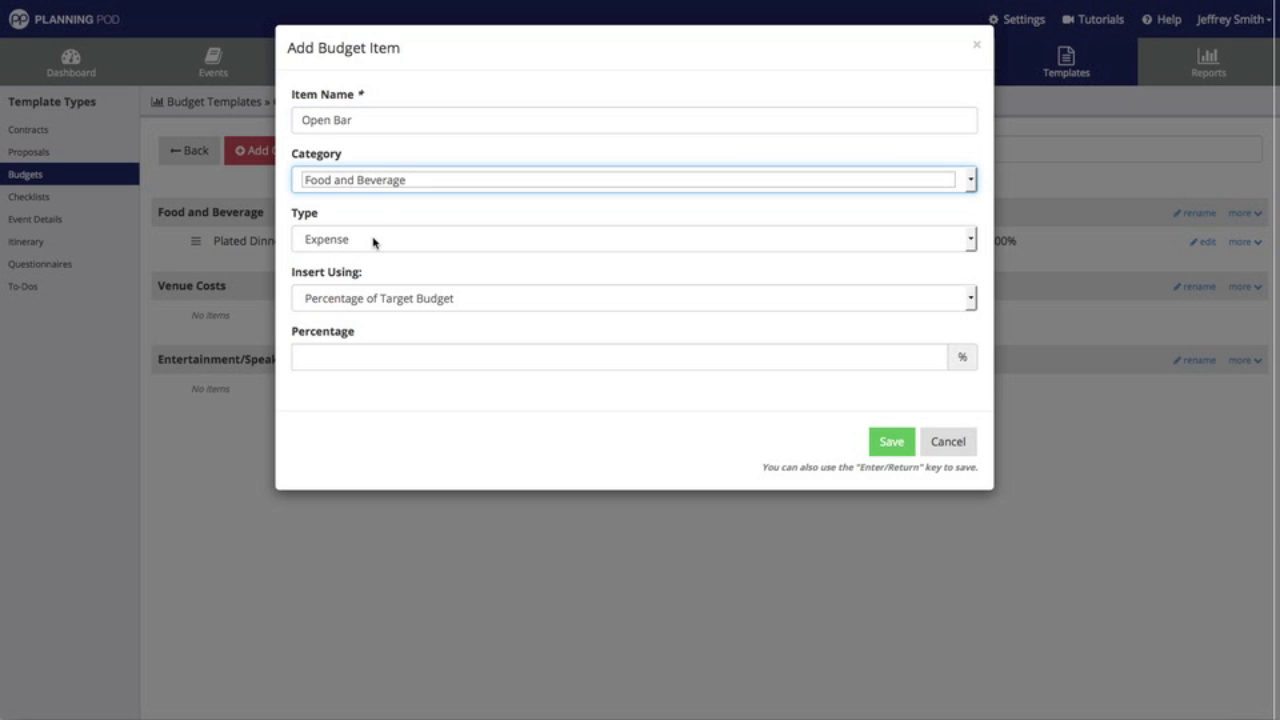
click(372, 241)
click(372, 241)
Step: Save Open Bar with a Fixed Amount of $8000 and move it above Plated Dinner
click(373, 297)
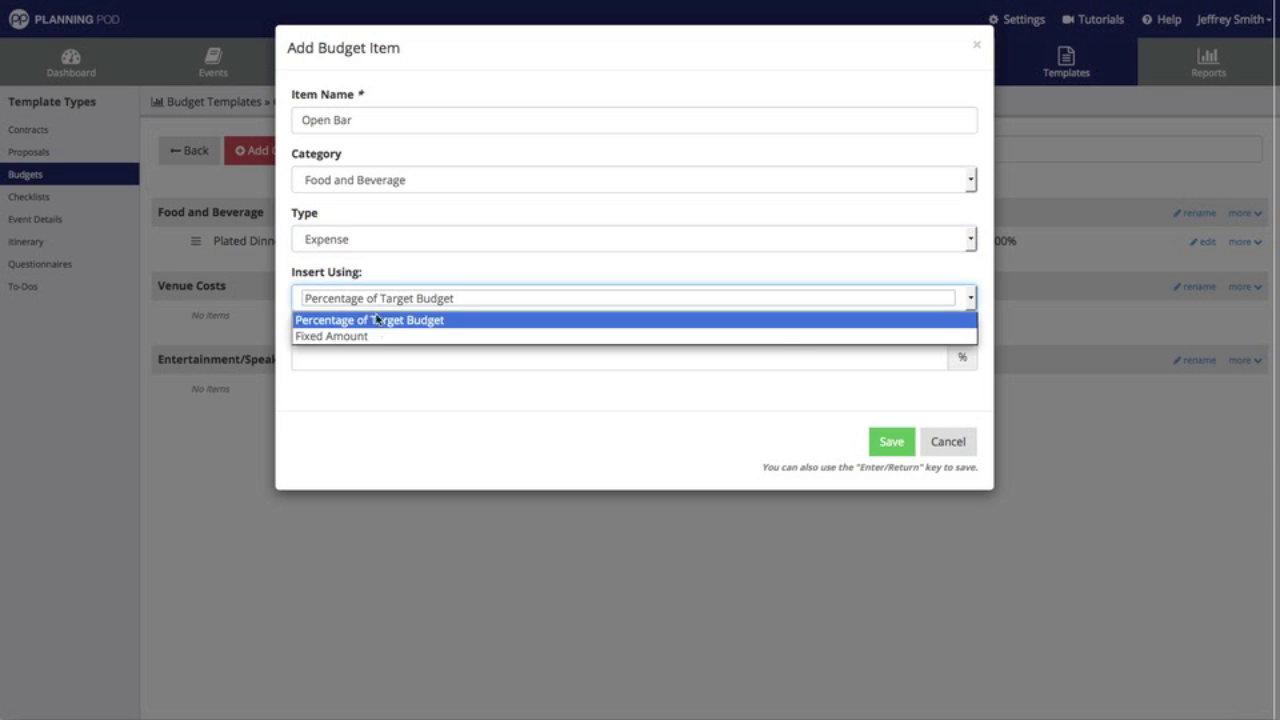
click(379, 338)
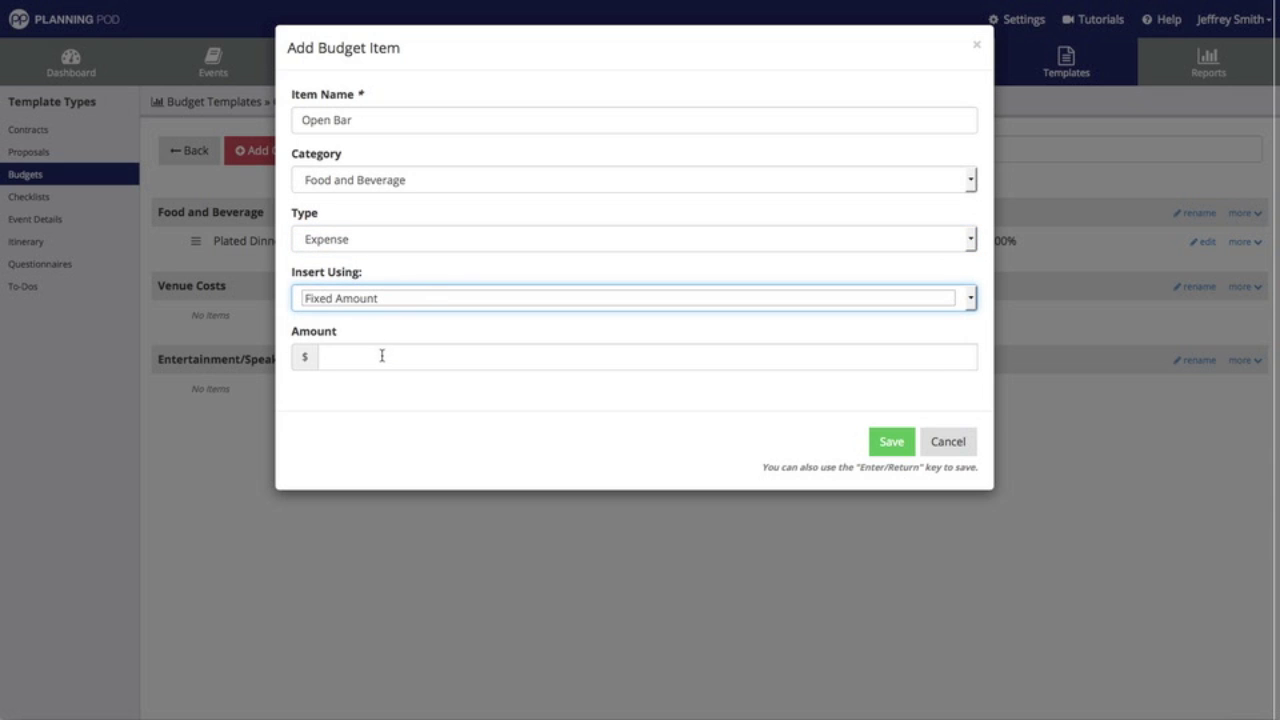
click(383, 359)
text(8)
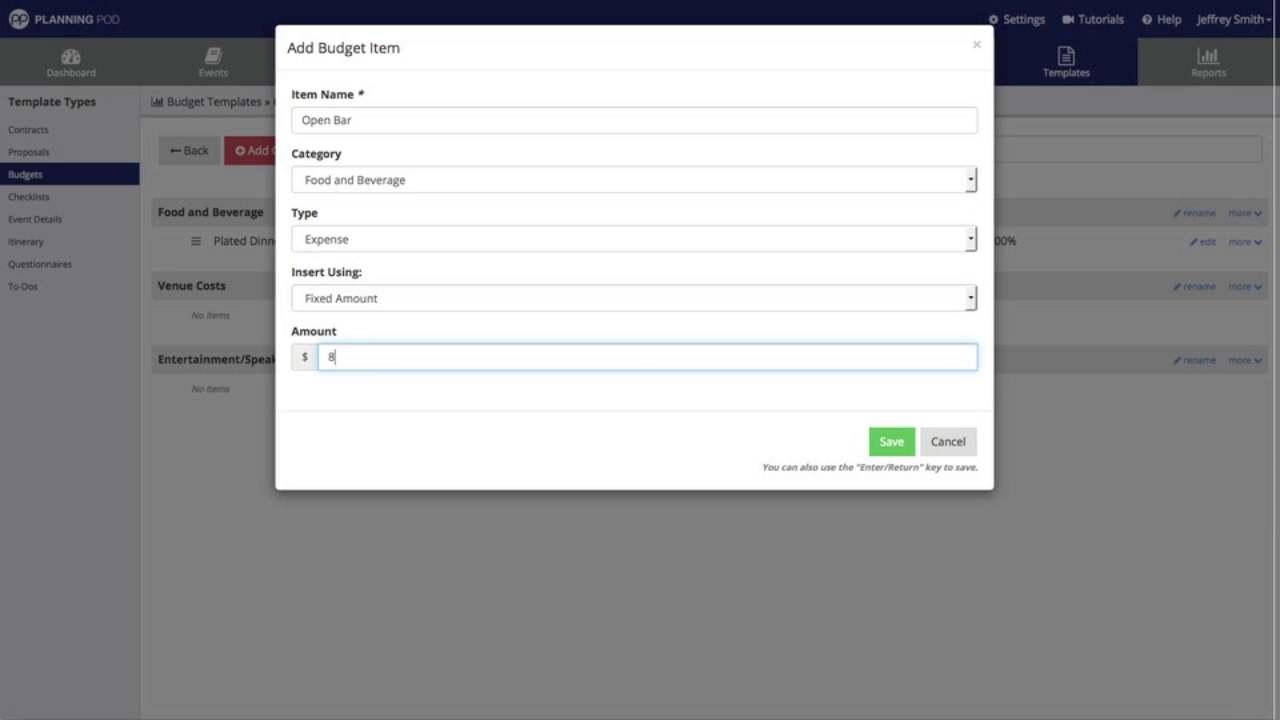
text(000)
click(891, 442)
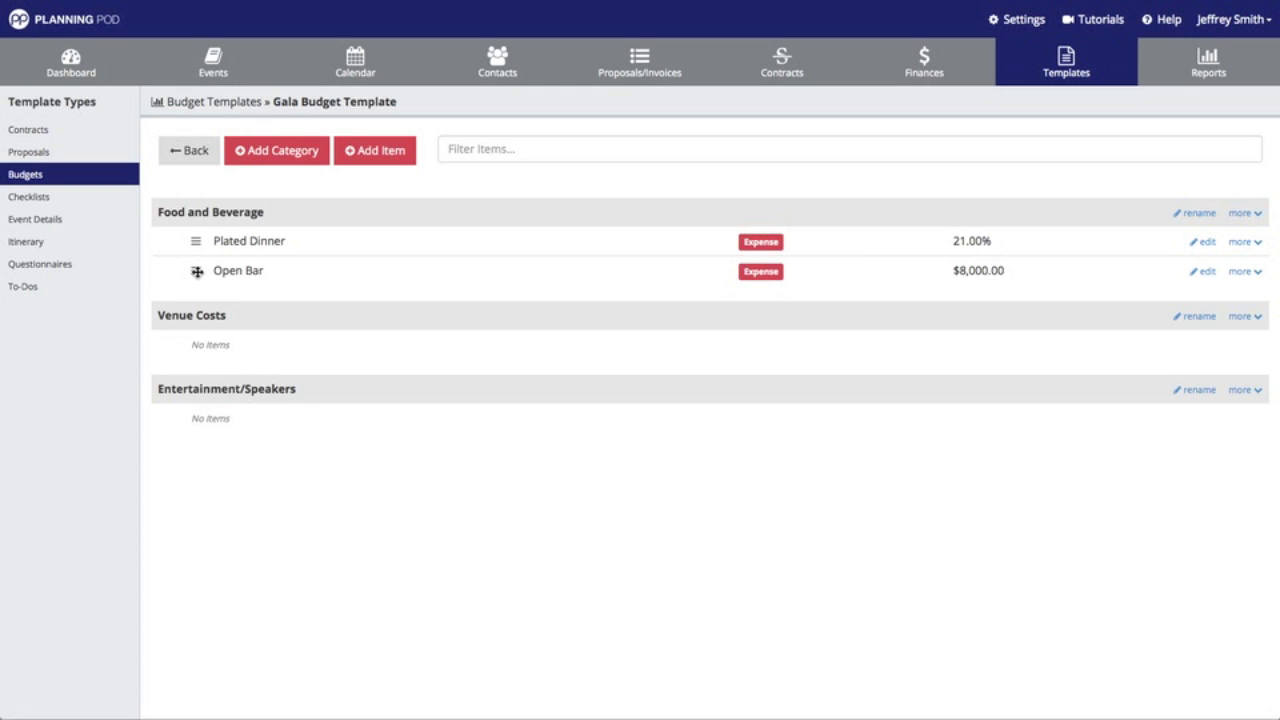
drag(197, 271, 202, 245)
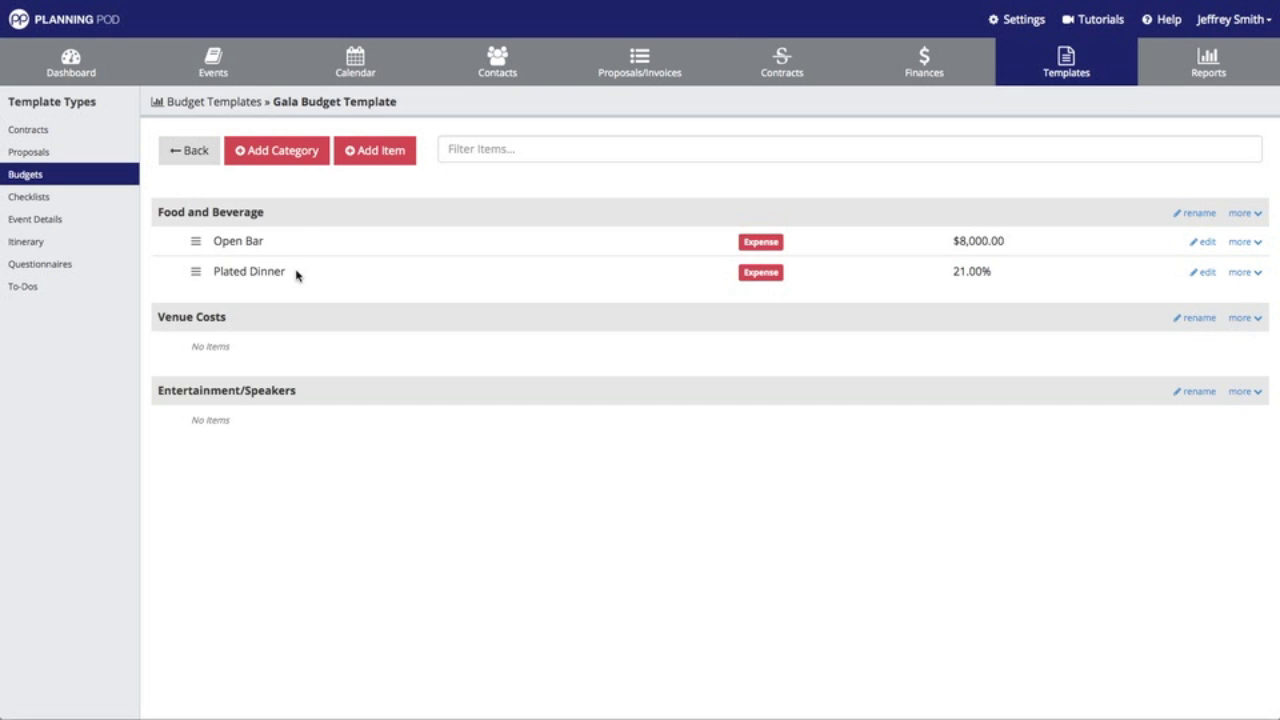
Step: Start a new template item named Dinner Music - Band in the Entertainment/Speakers category
click(367, 151)
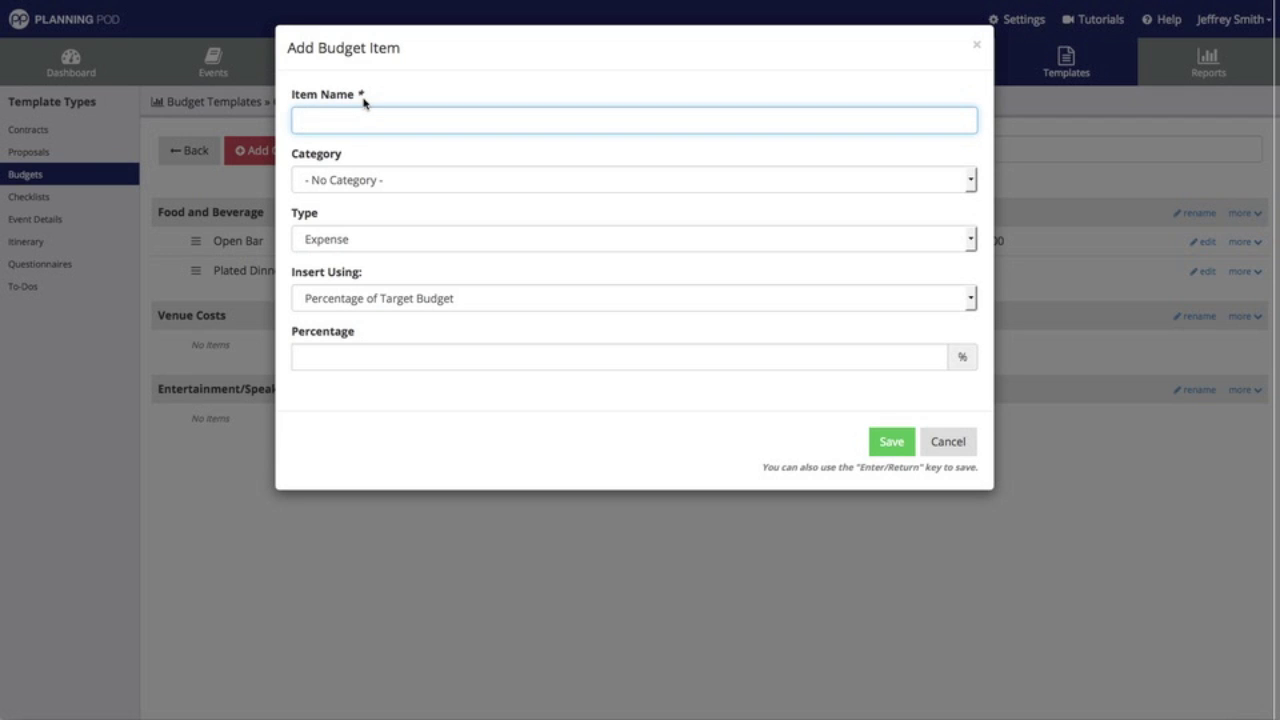
text(Reception)
key(BackSpace)
key(BackSpace)
key(BackSpace)
key(BackSpace)
key(BackSpace)
text(Dinner Music - Band)
click(352, 178)
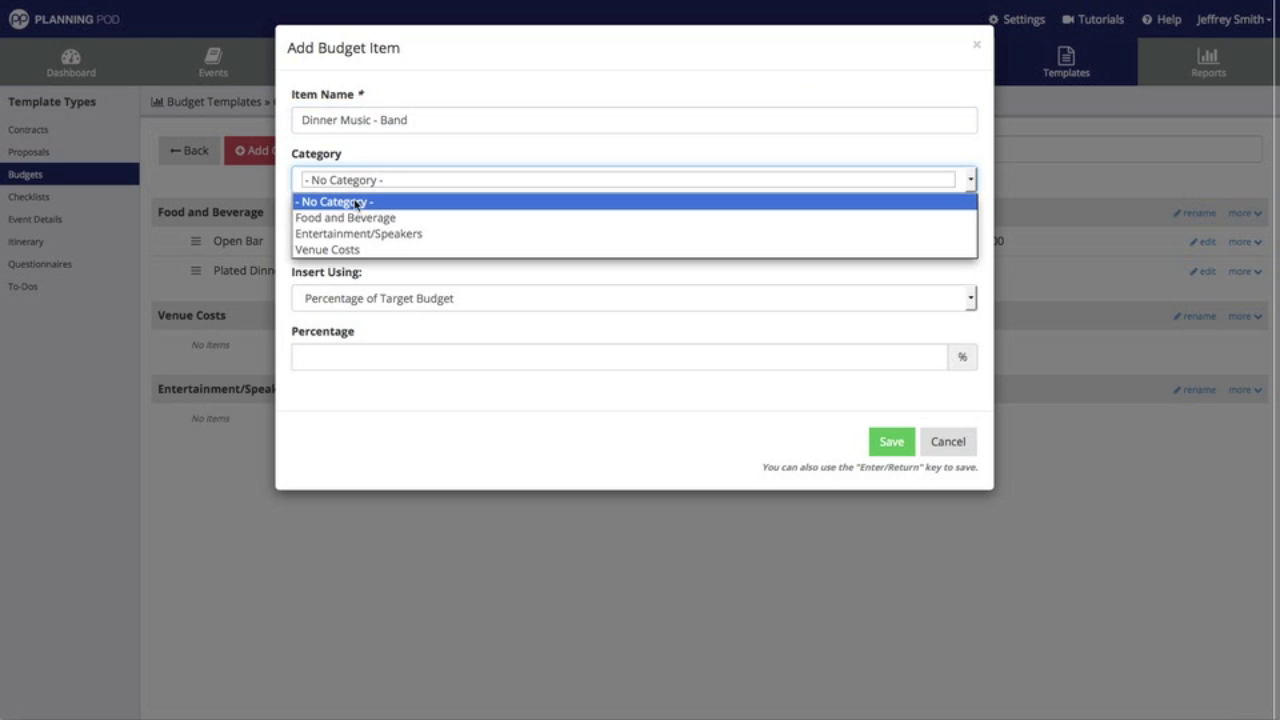
click(363, 231)
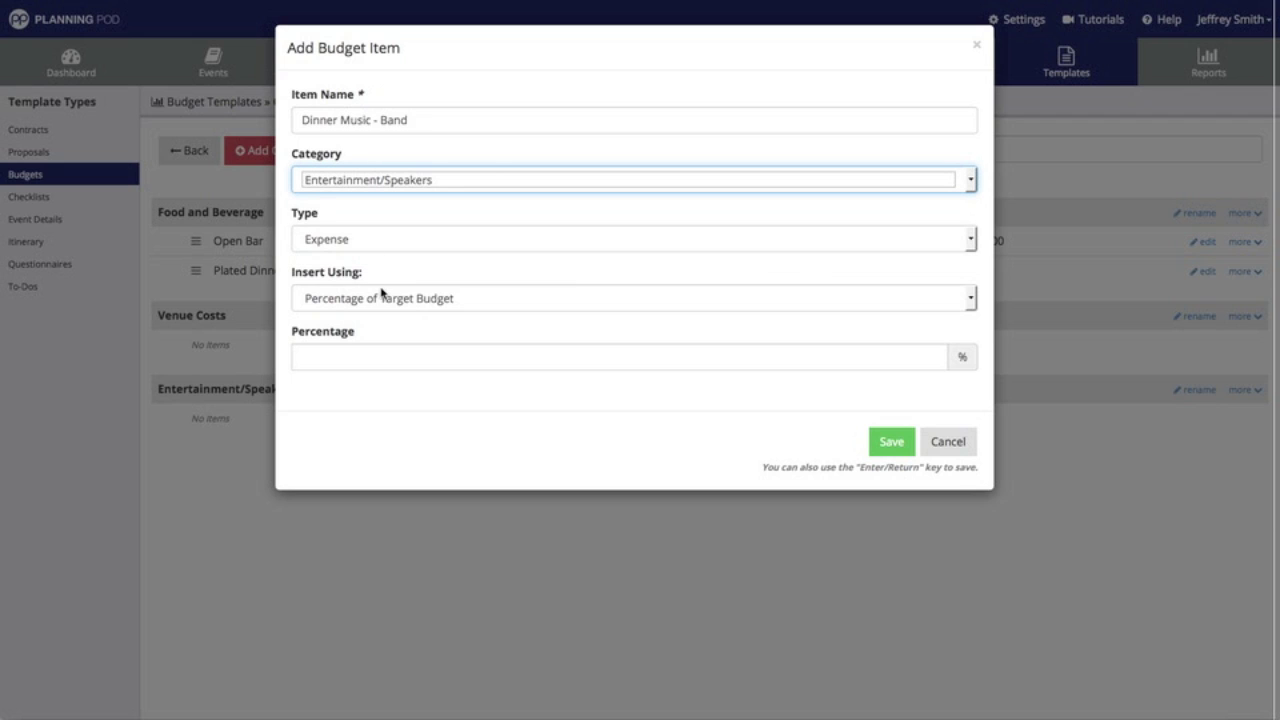
Step: Set Dinner Music - Band to 6.0% of the target budget and save the item
click(419, 357)
text(6)
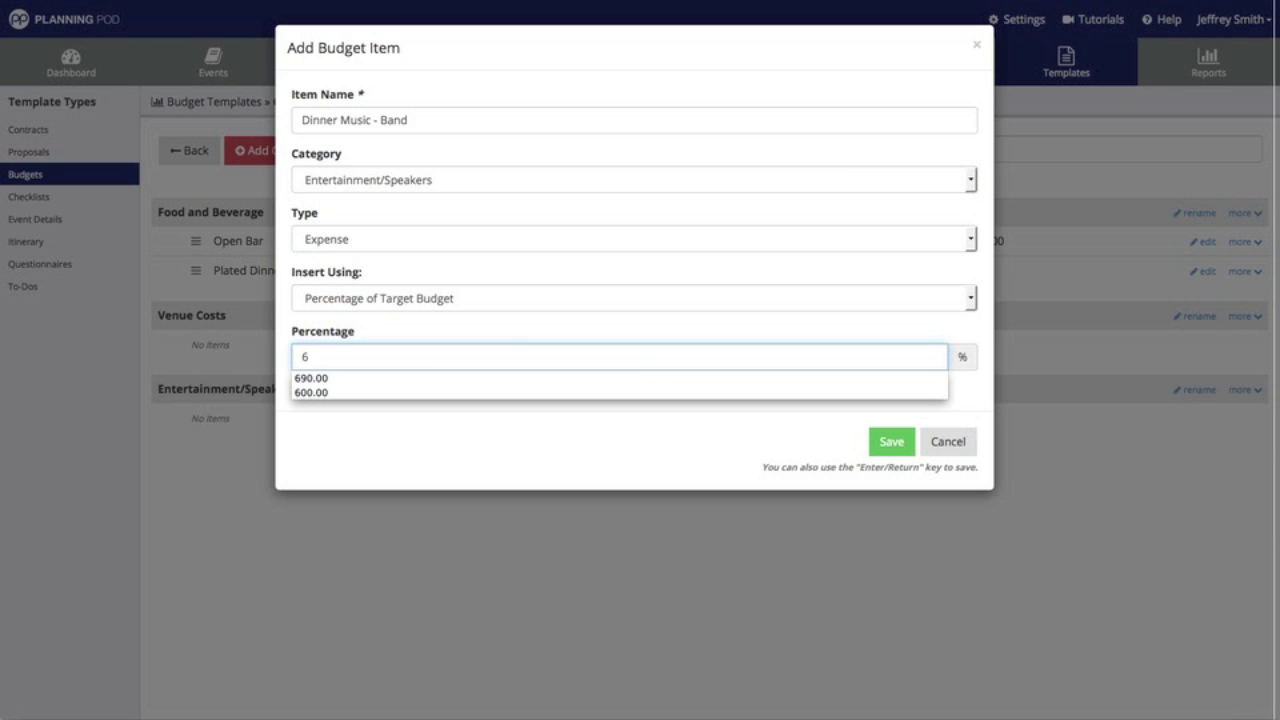
text(.0)
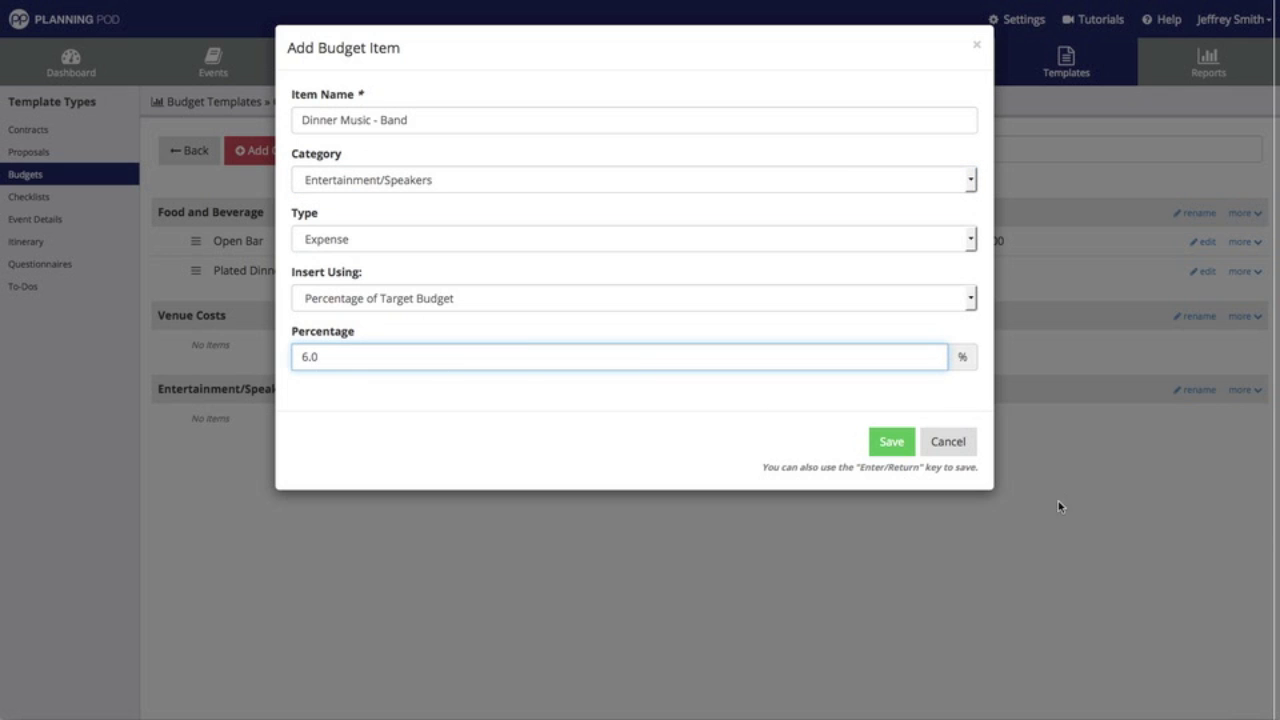
click(893, 447)
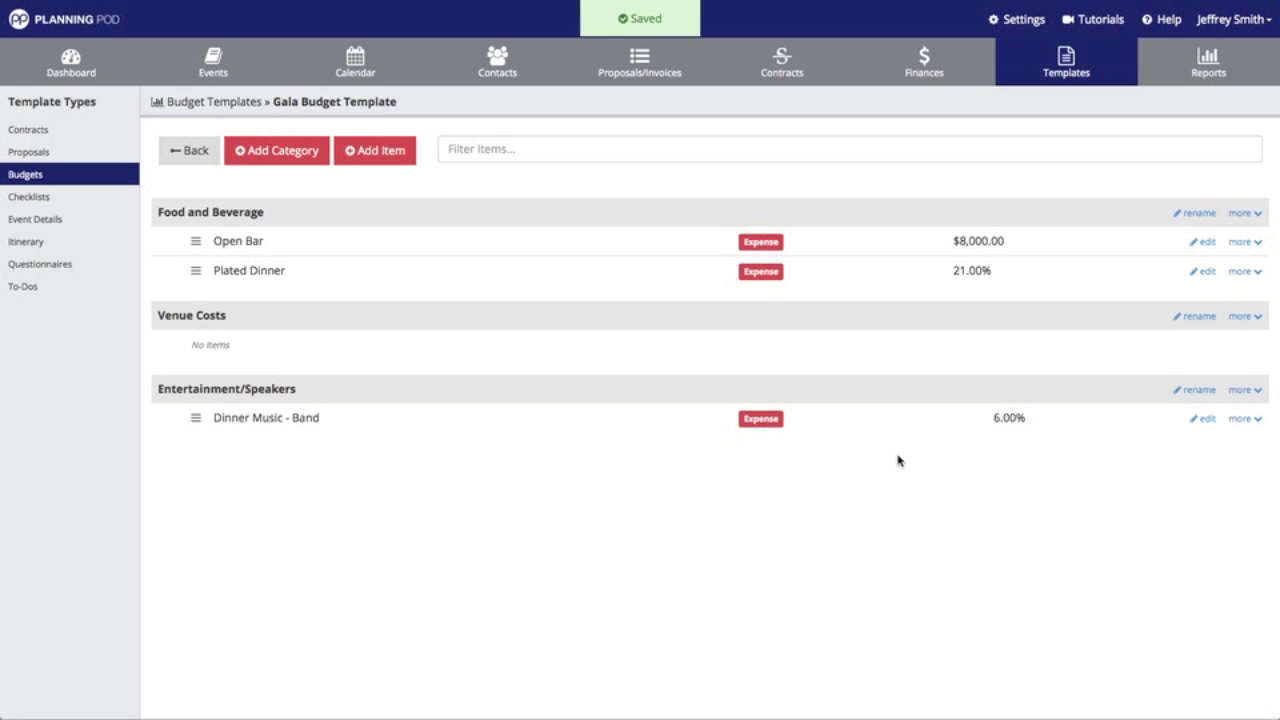
Step: Add an expense item named Keynote Speaker to the Entertainment/Speakers category at 3% of the target budget
click(366, 160)
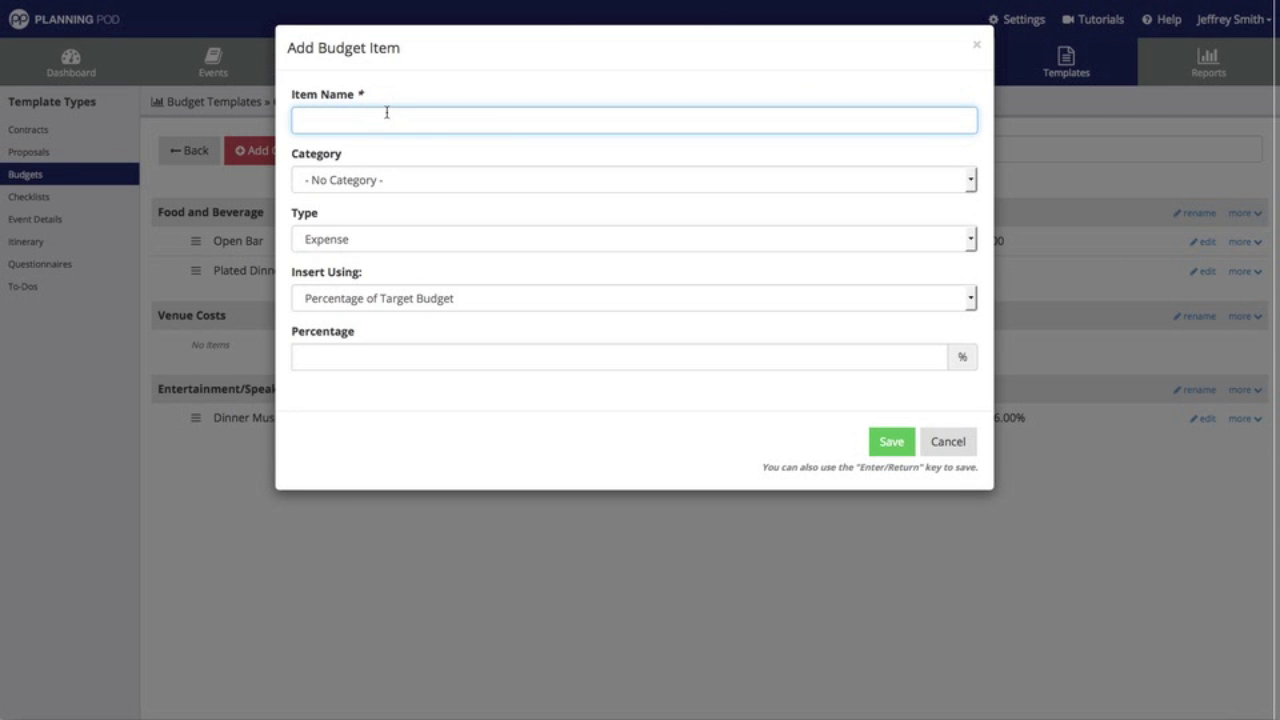
text(Keynote Speaker)
click(383, 180)
click(380, 234)
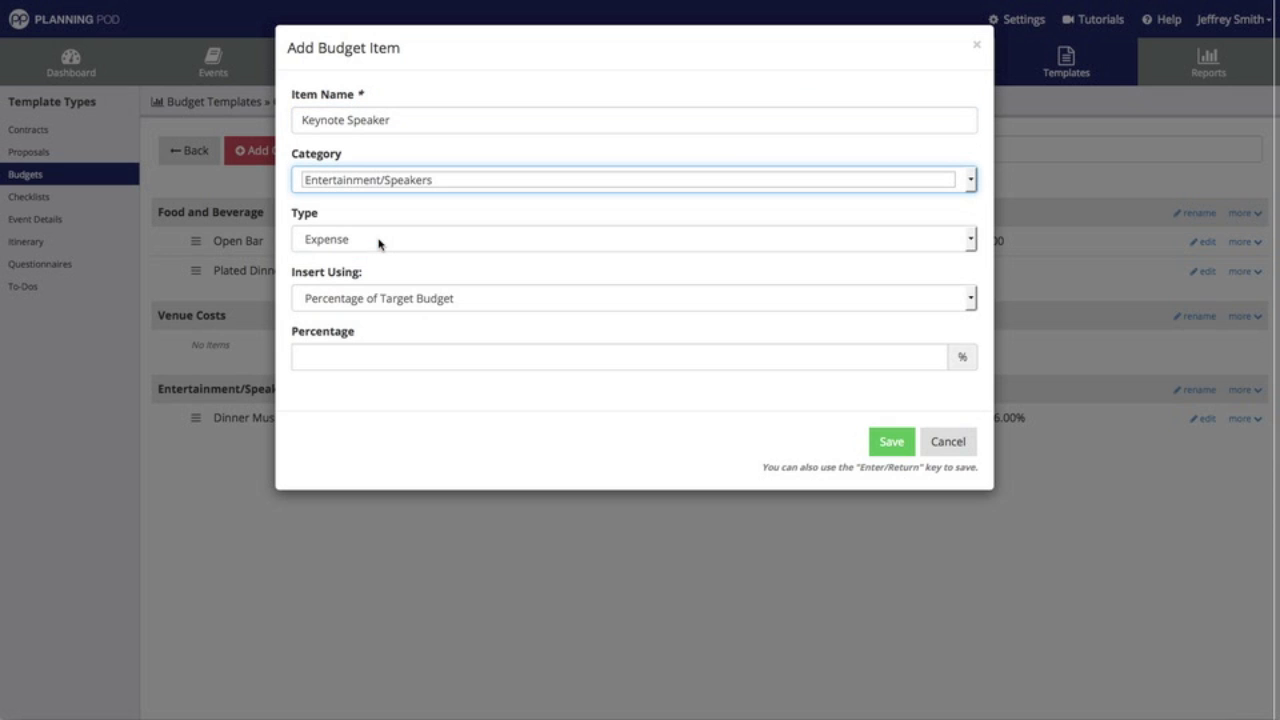
click(383, 300)
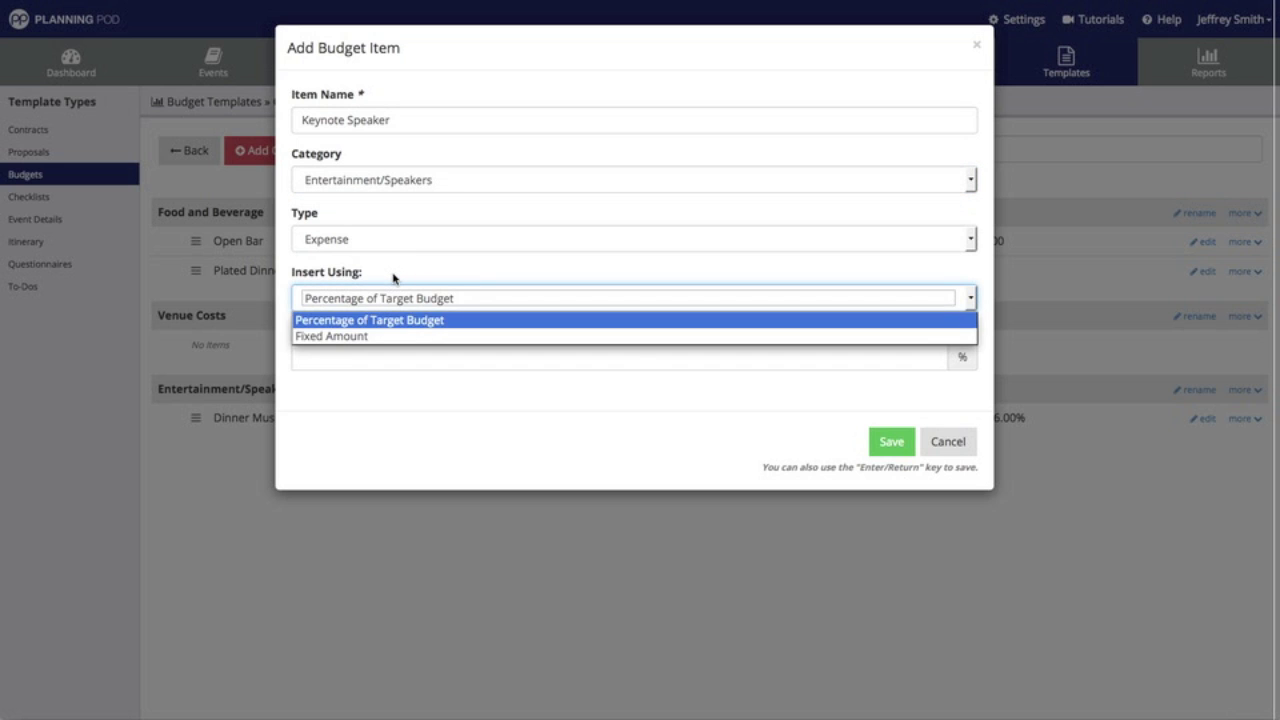
click(390, 290)
click(365, 353)
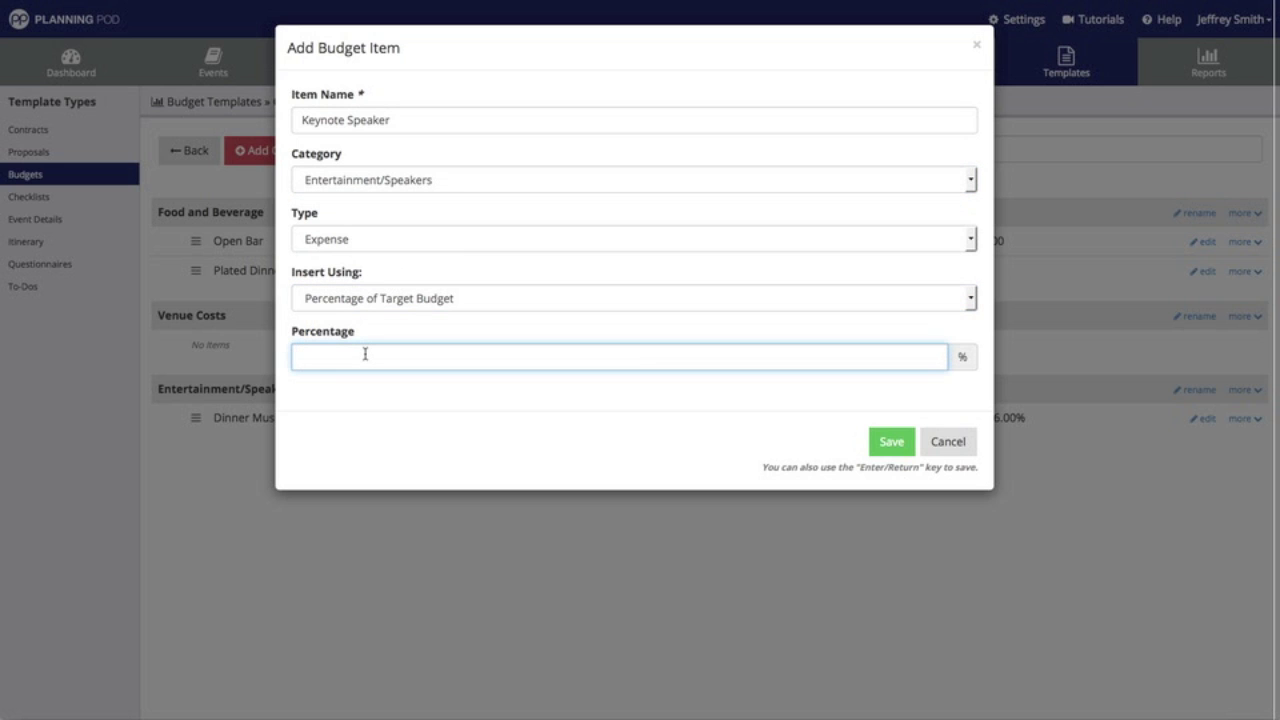
text(3)
click(899, 454)
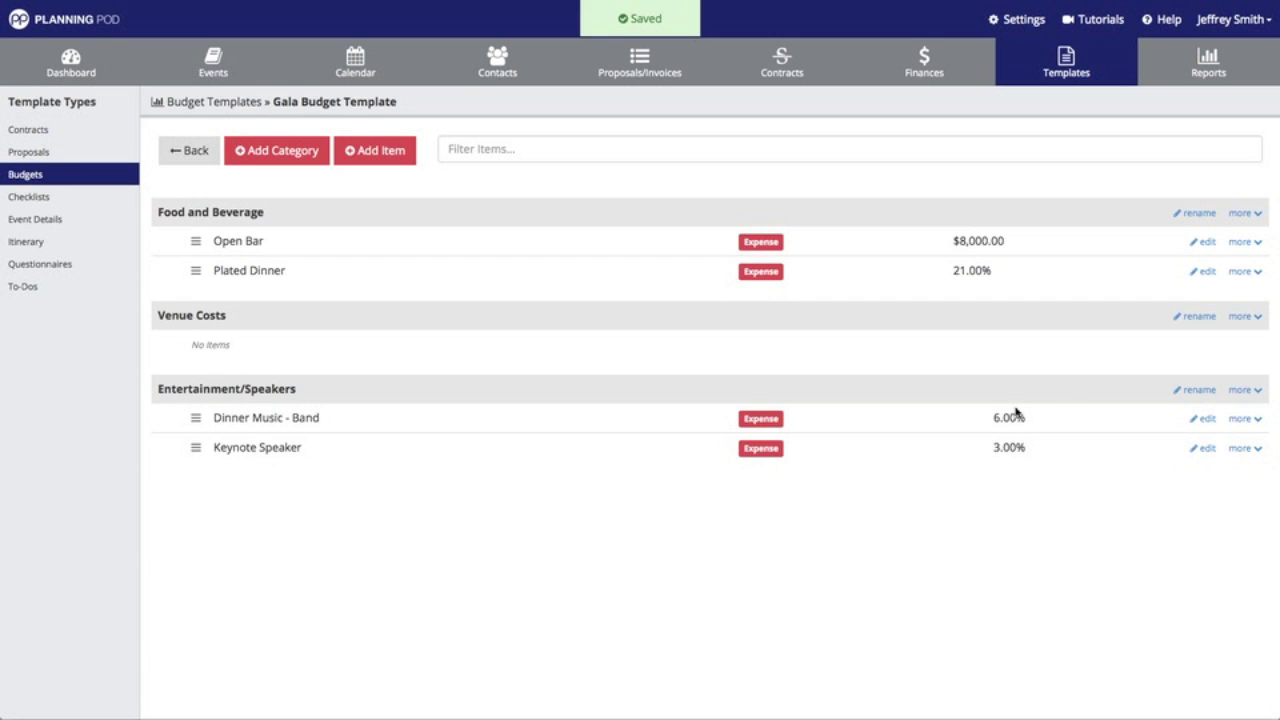
Step: Add an expense item named Venue Space Rental to the Venue Costs category at 16.5% of the target budget
click(366, 157)
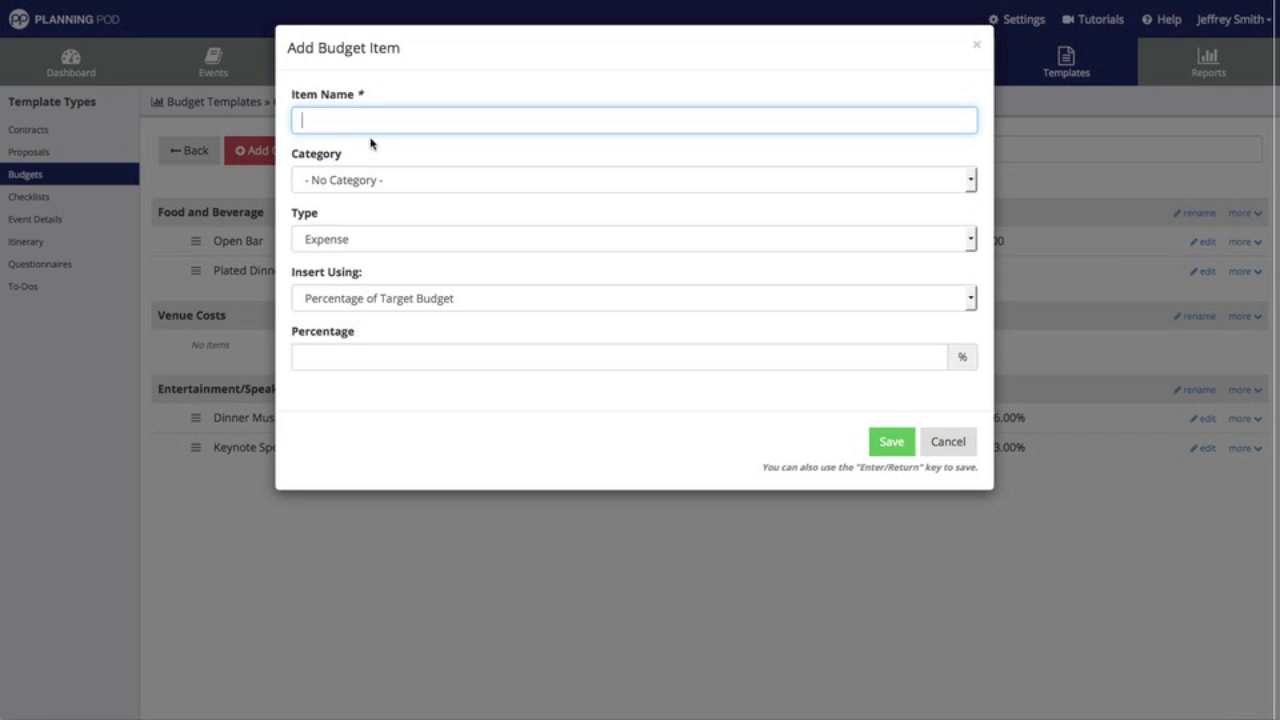
text(Venue Rental)
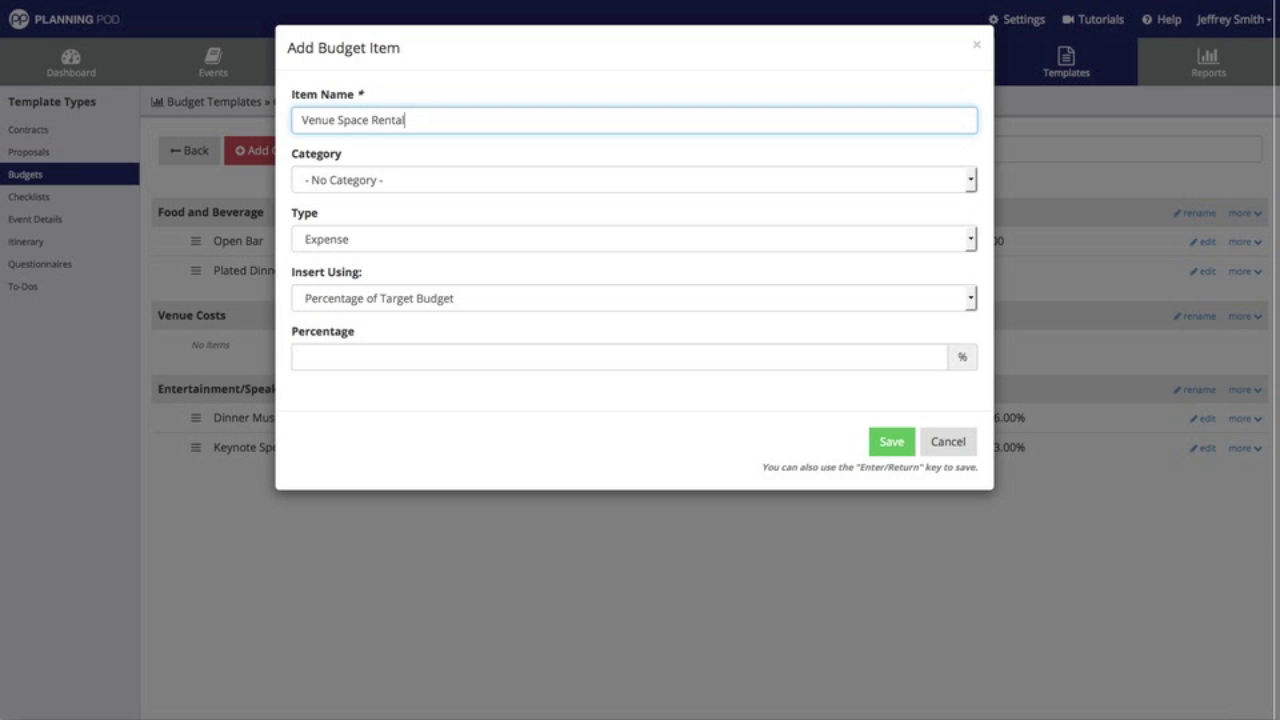
click(372, 182)
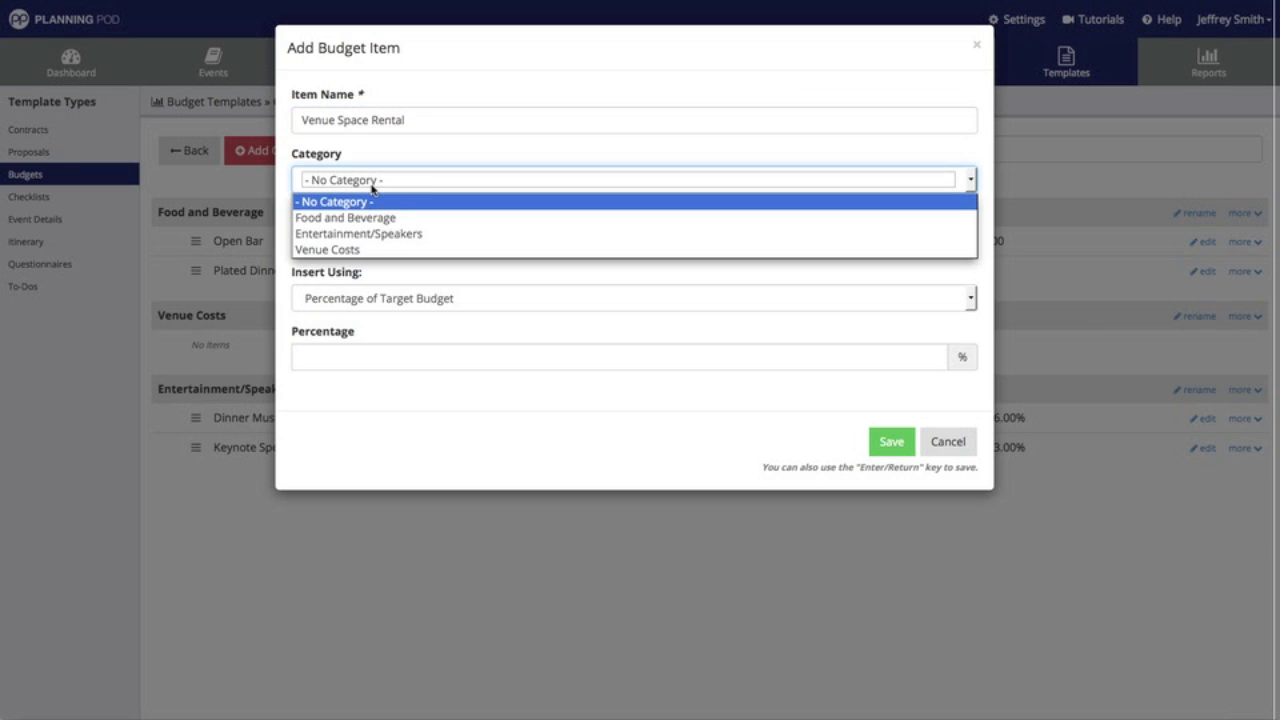
click(365, 249)
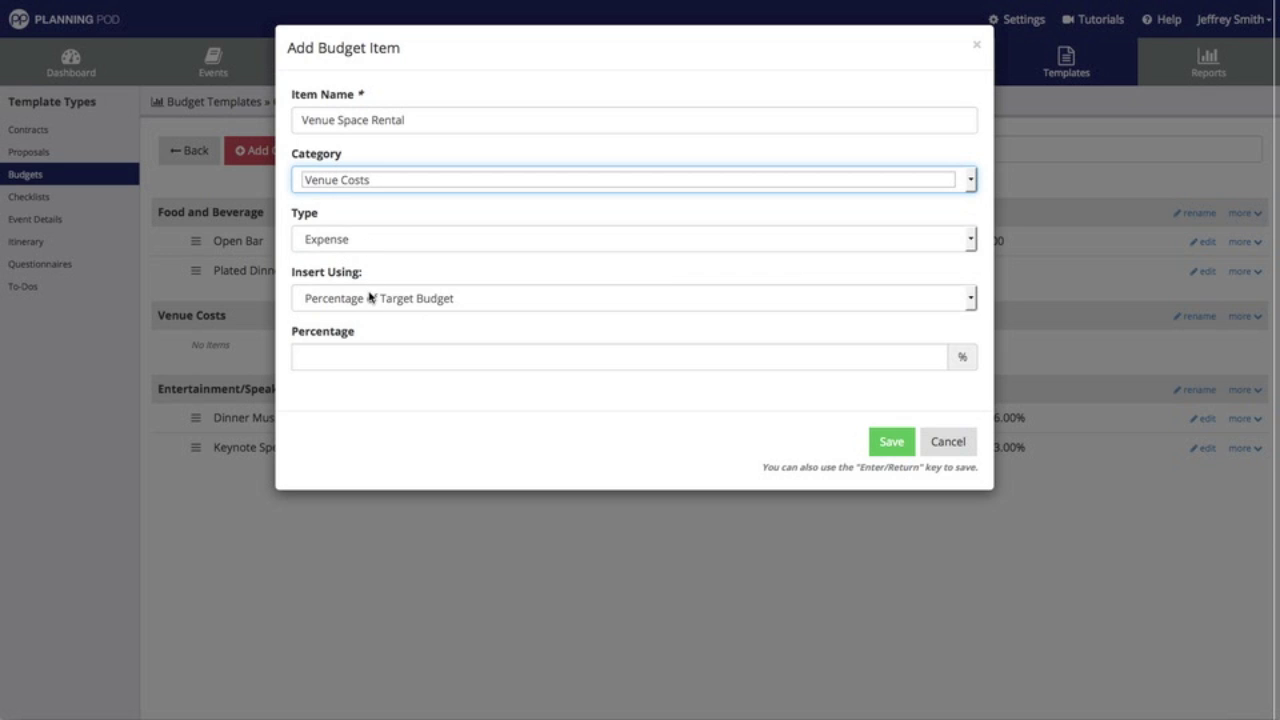
click(379, 352)
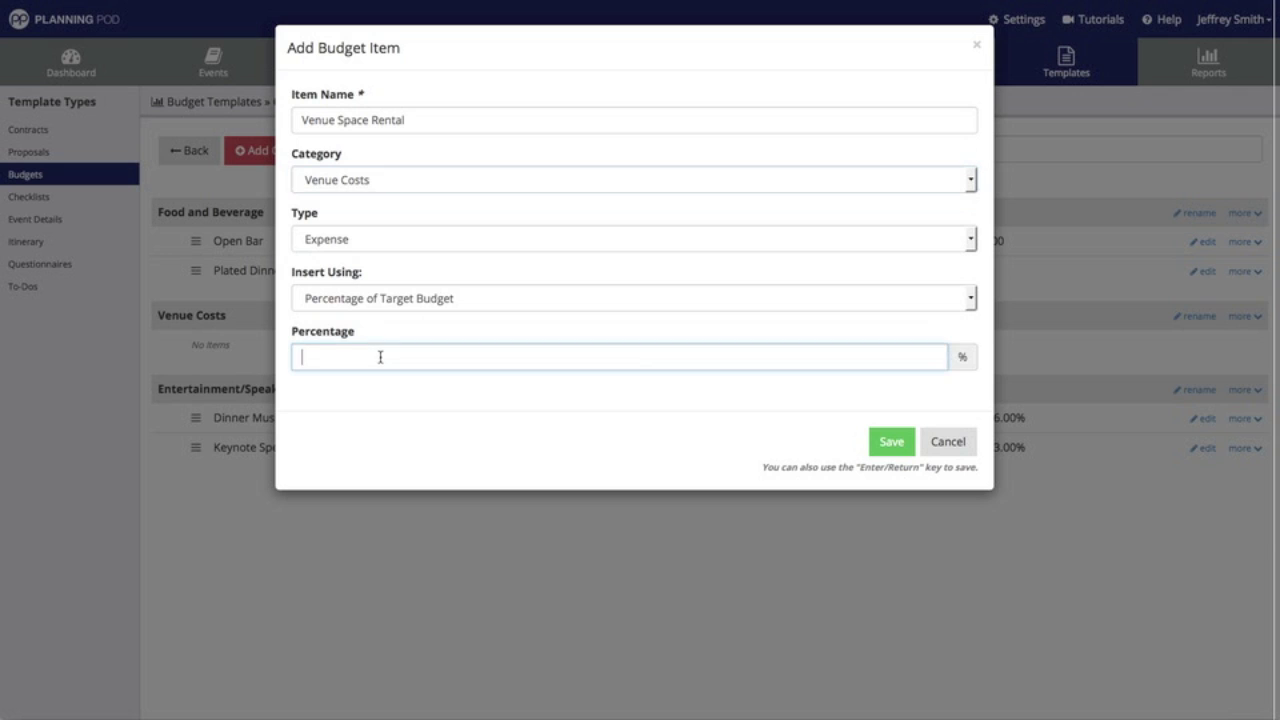
text(16.5)
click(888, 441)
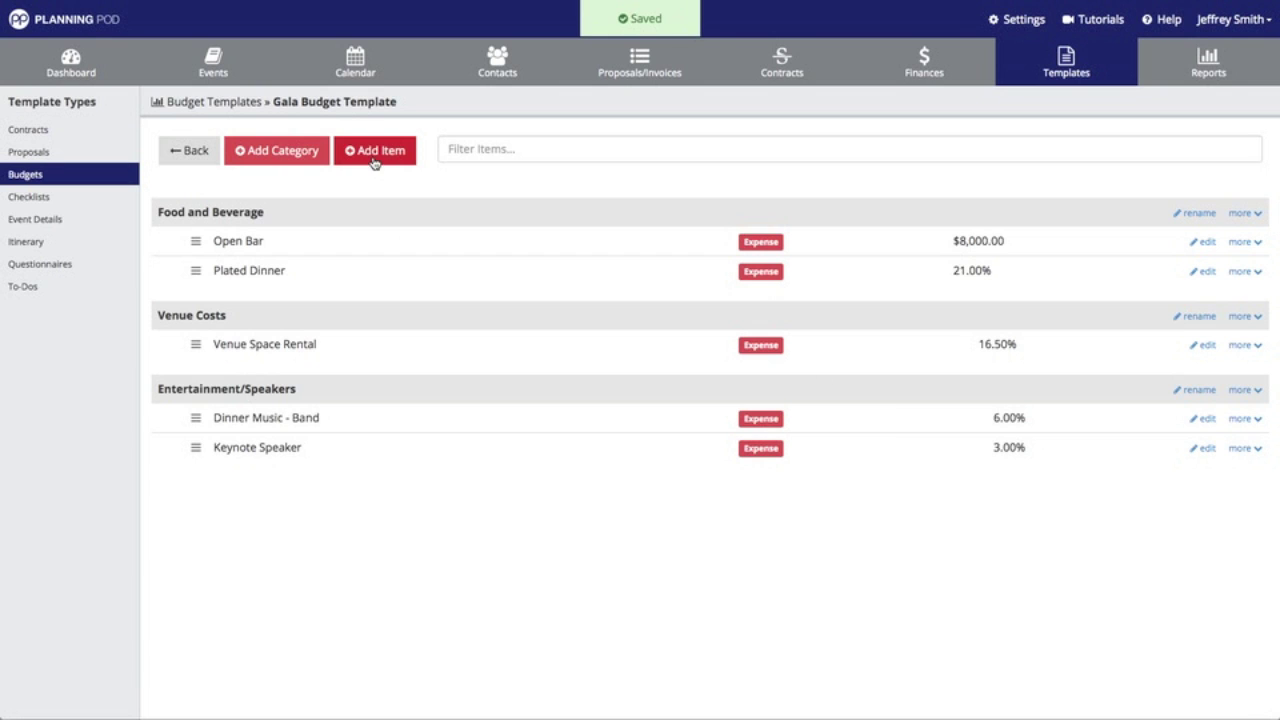
Step: Add an expense item named Audio/Visual to the Venue Costs category at 1.5% of the target budget
click(374, 152)
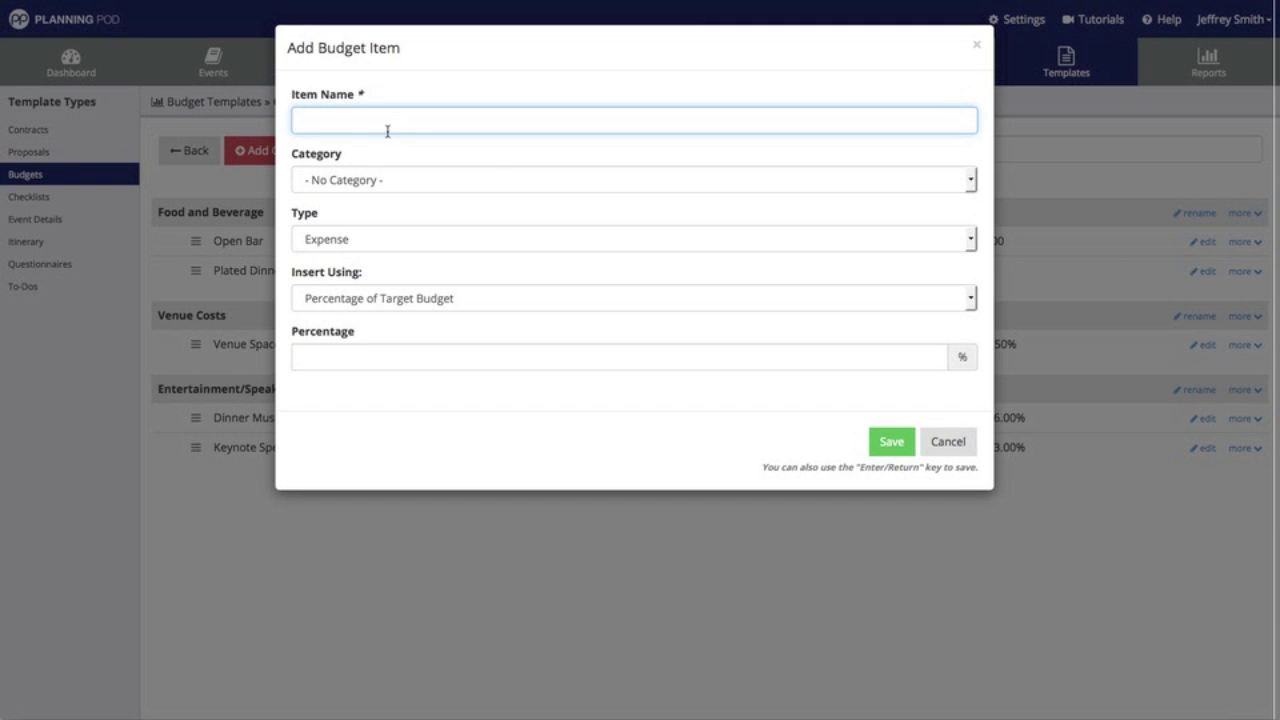
text(Audio/Visual)
click(372, 180)
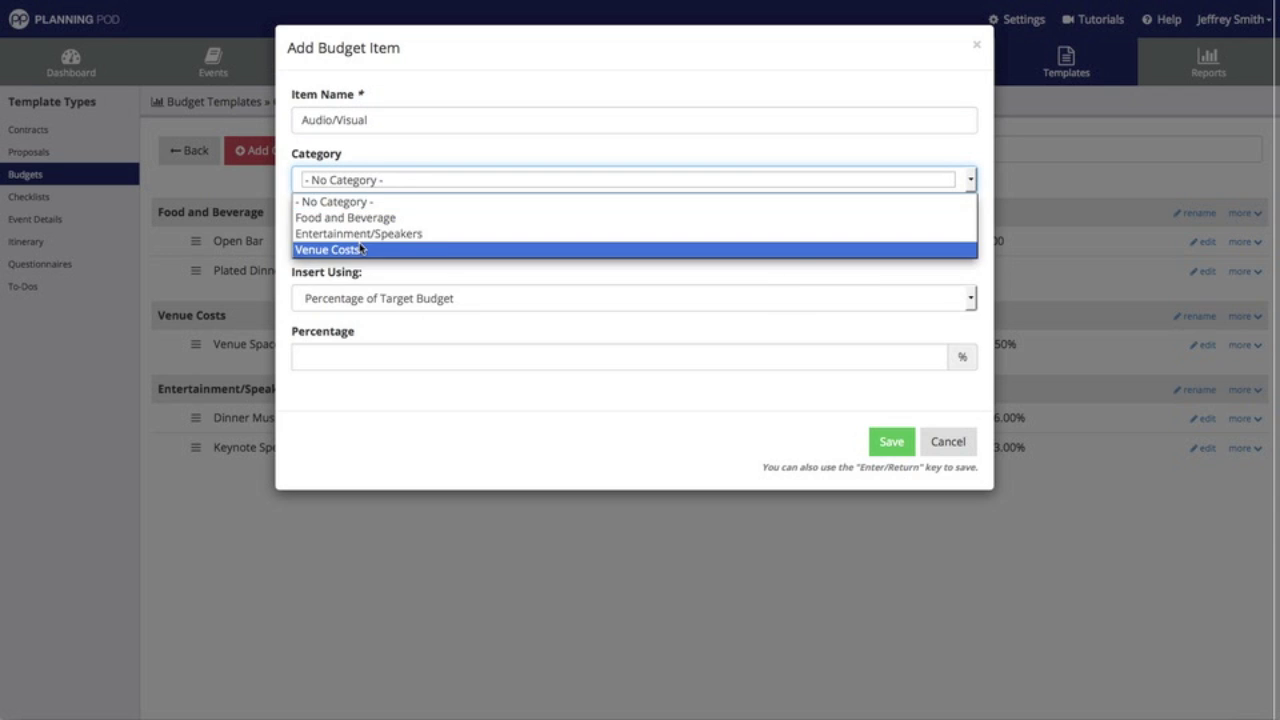
click(362, 249)
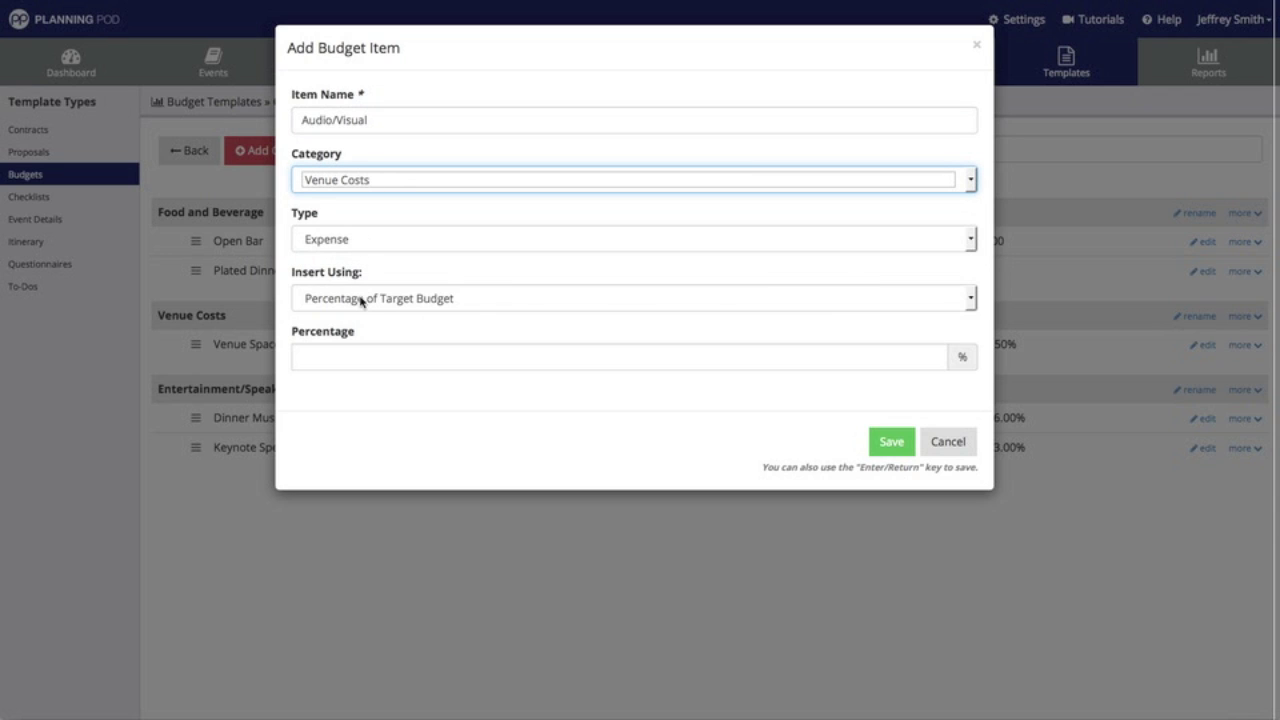
click(355, 355)
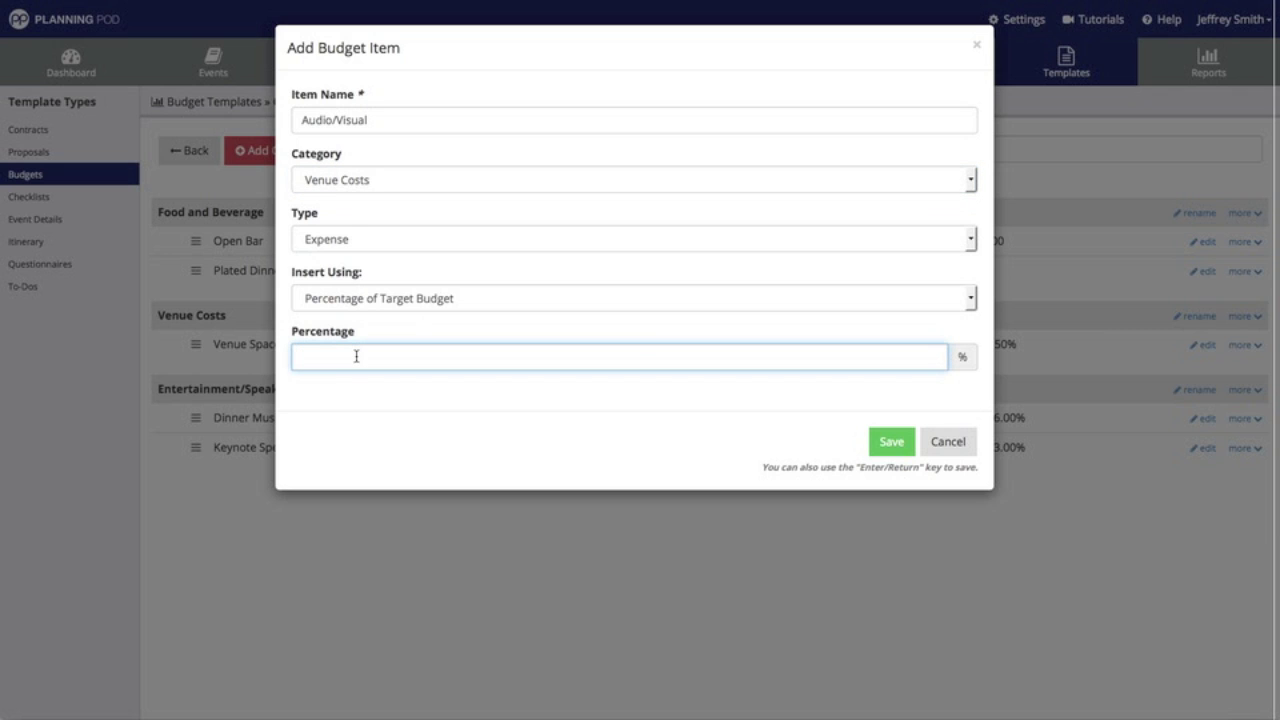
text(1.5)
click(889, 442)
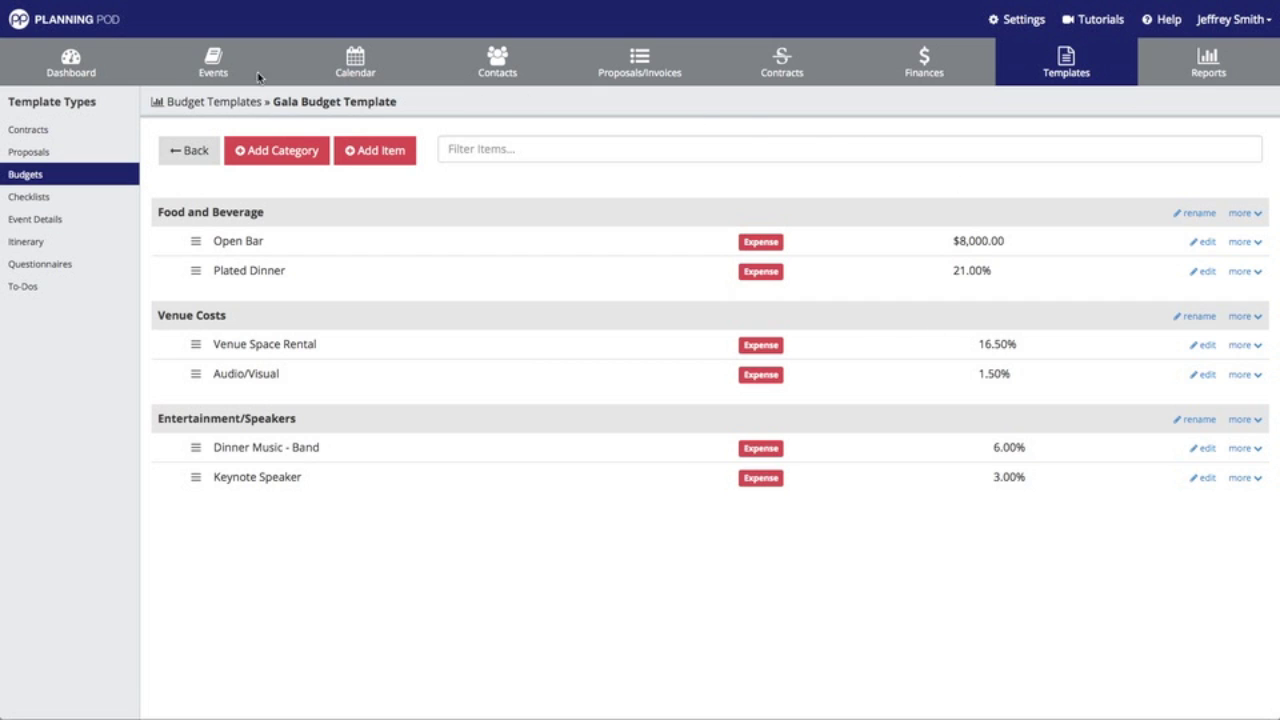
Step: Open the budget of the BodyStrong Charities Fundraiser event
click(212, 68)
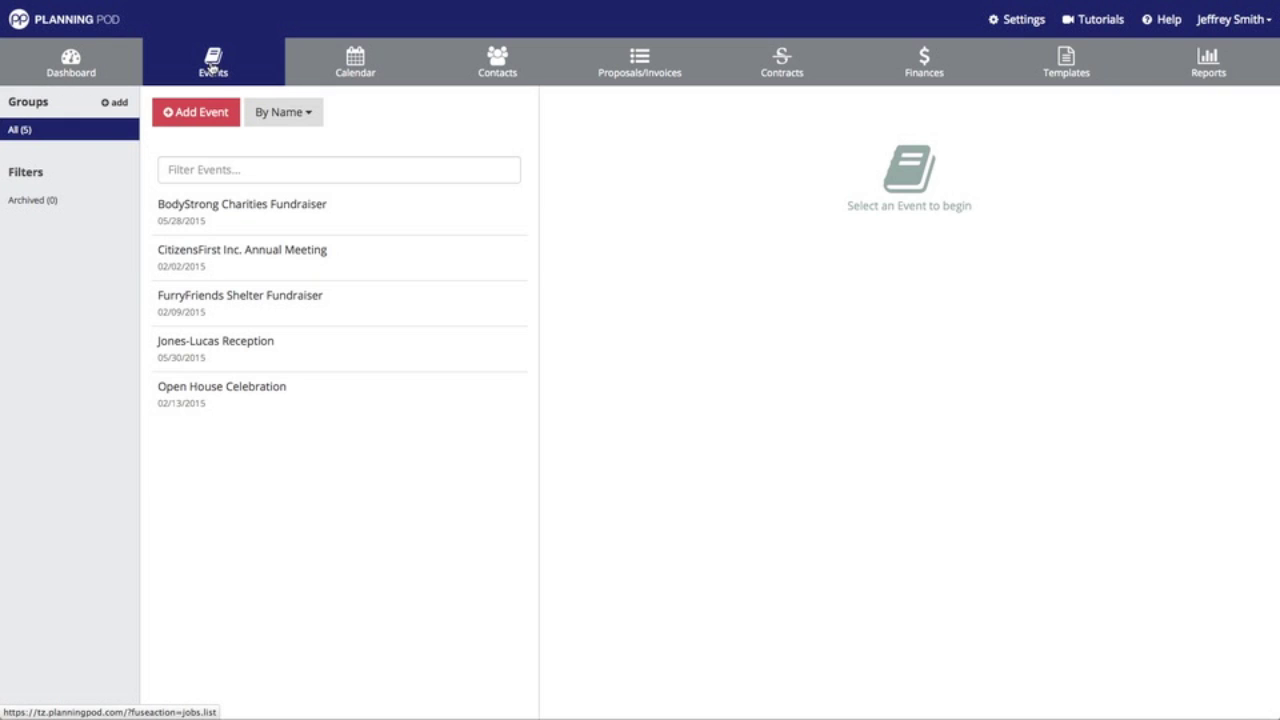
click(308, 204)
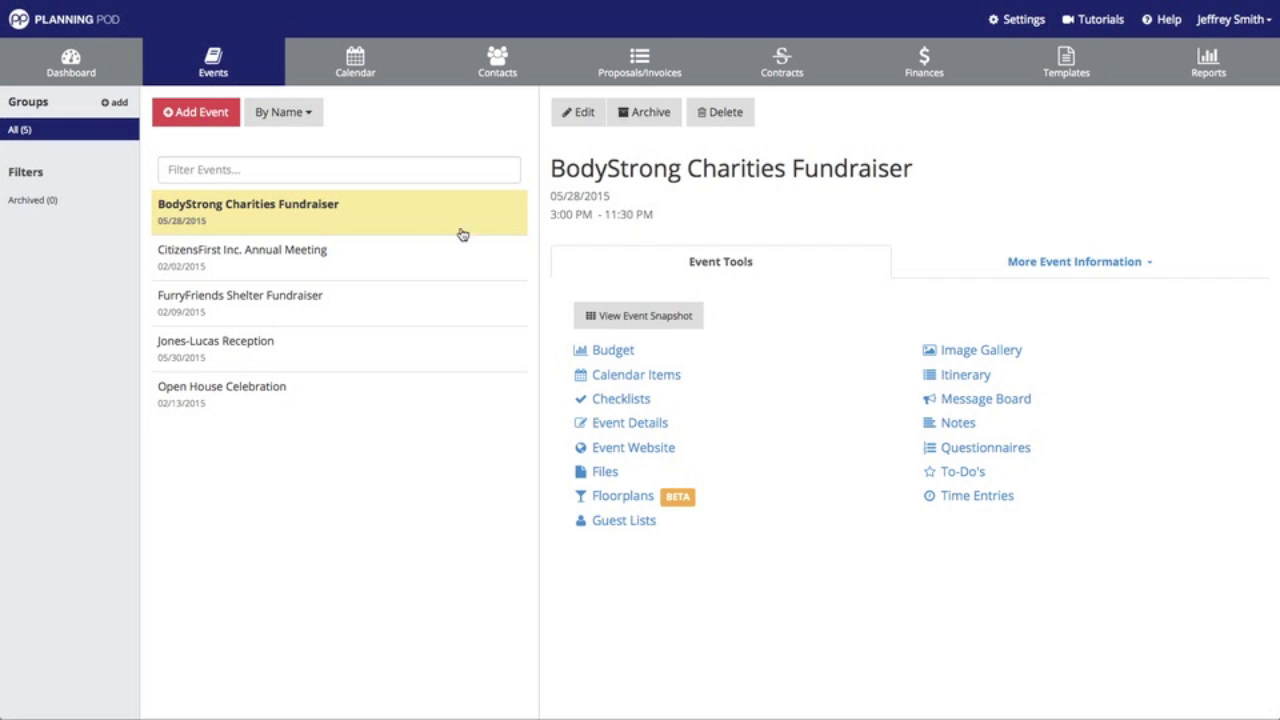
click(611, 350)
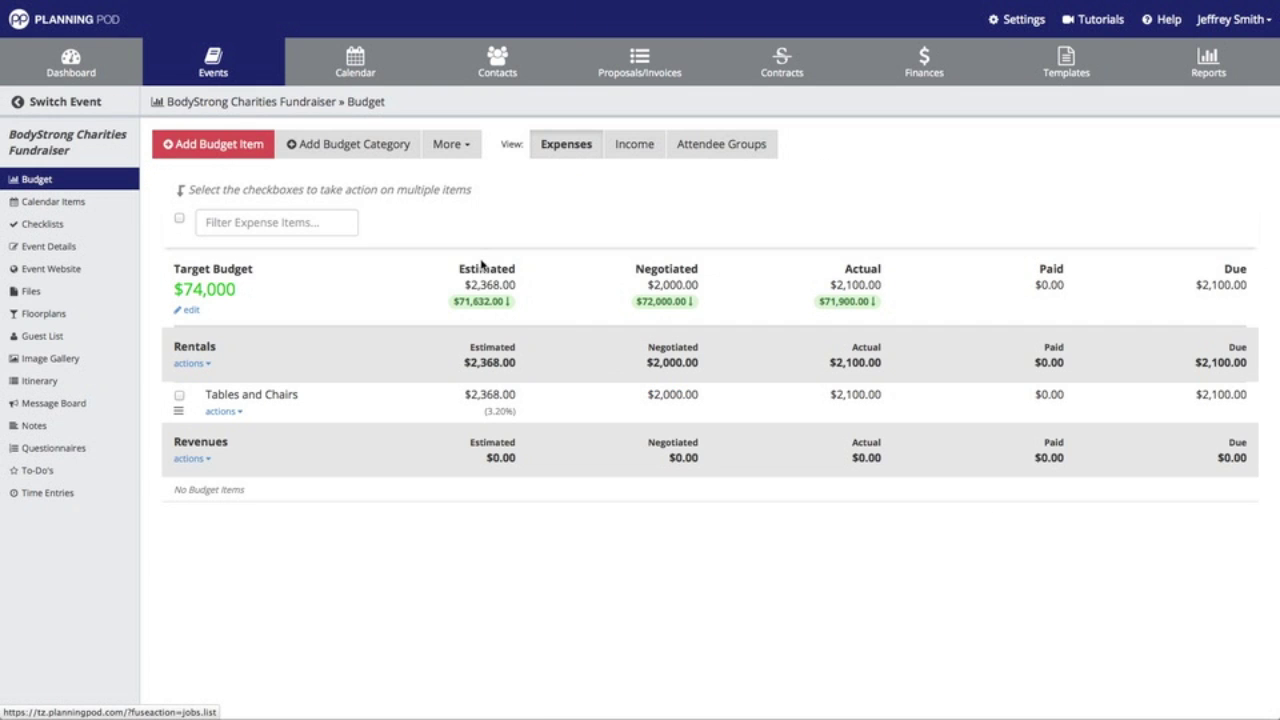
Step: Import the Gala Budget Template into the BodyStrong Charities Fundraiser budget
click(456, 146)
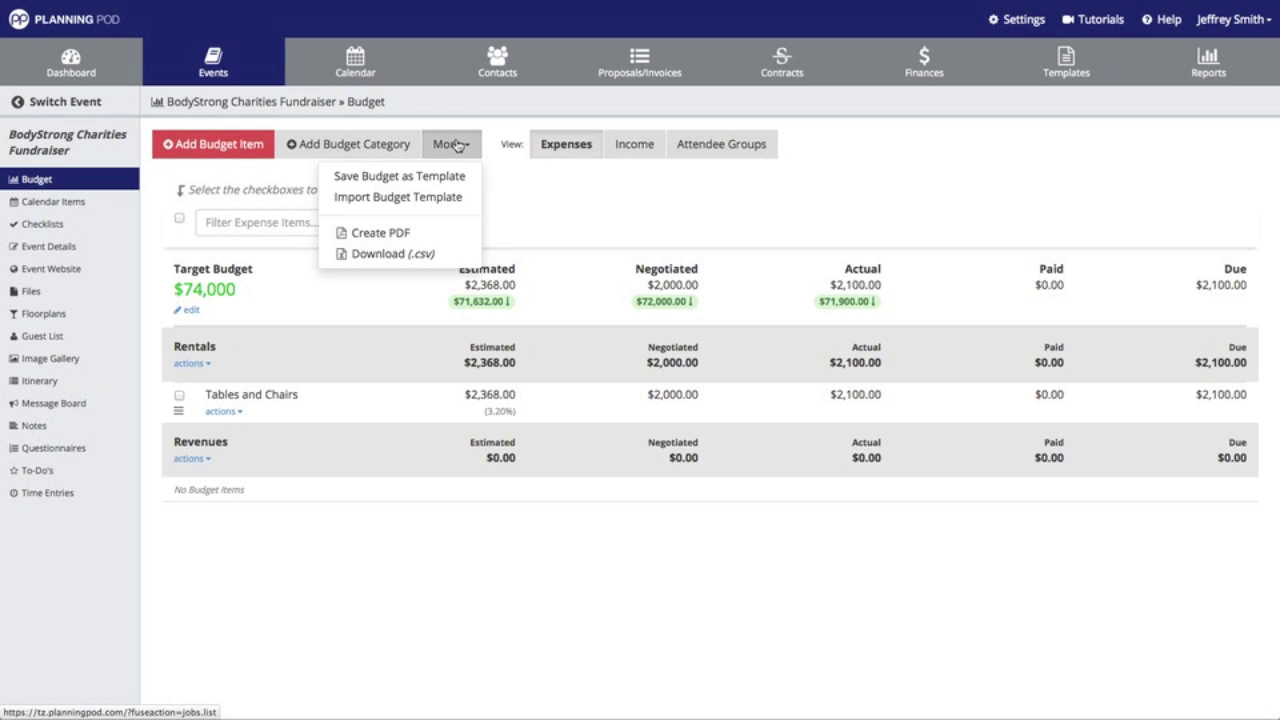
click(445, 200)
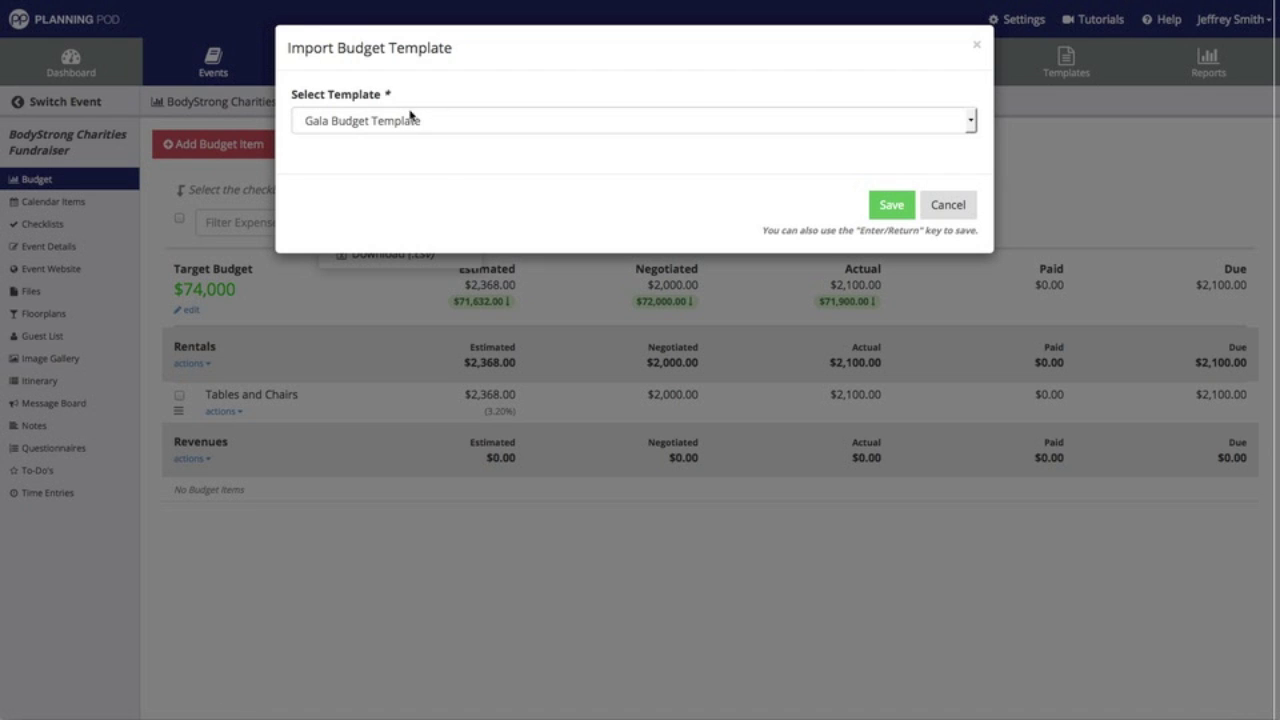
click(410, 118)
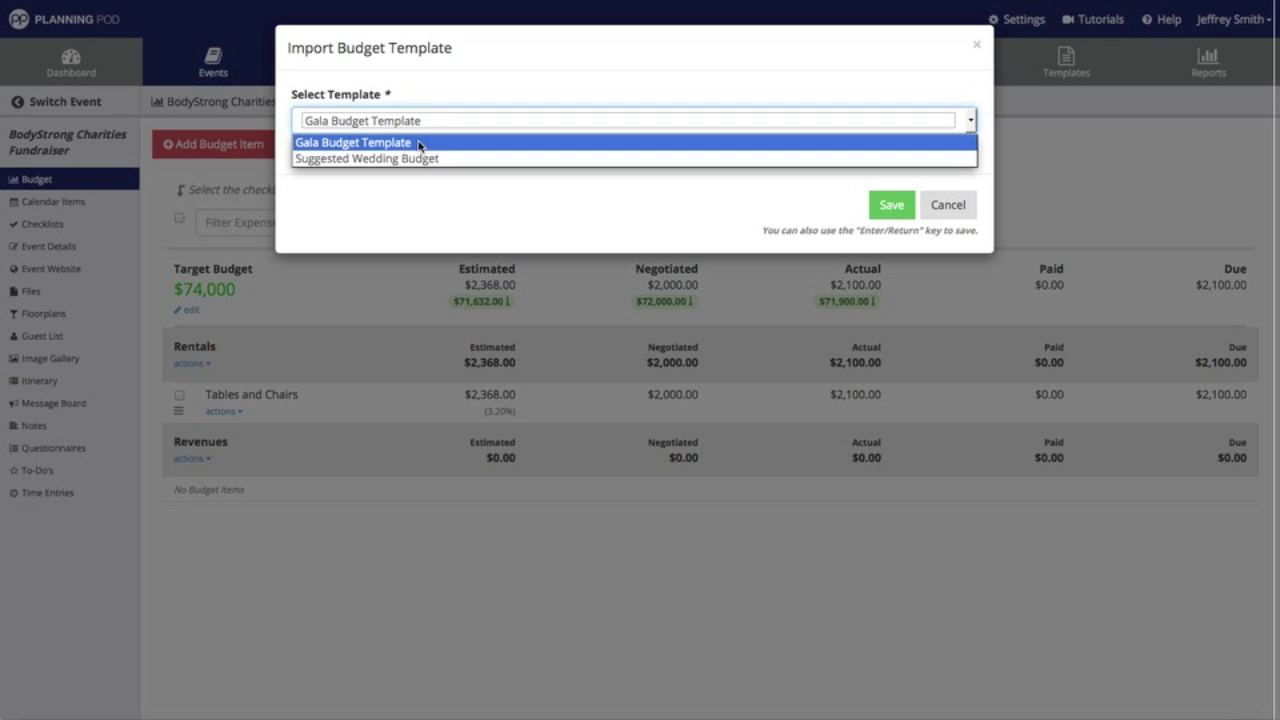
click(419, 144)
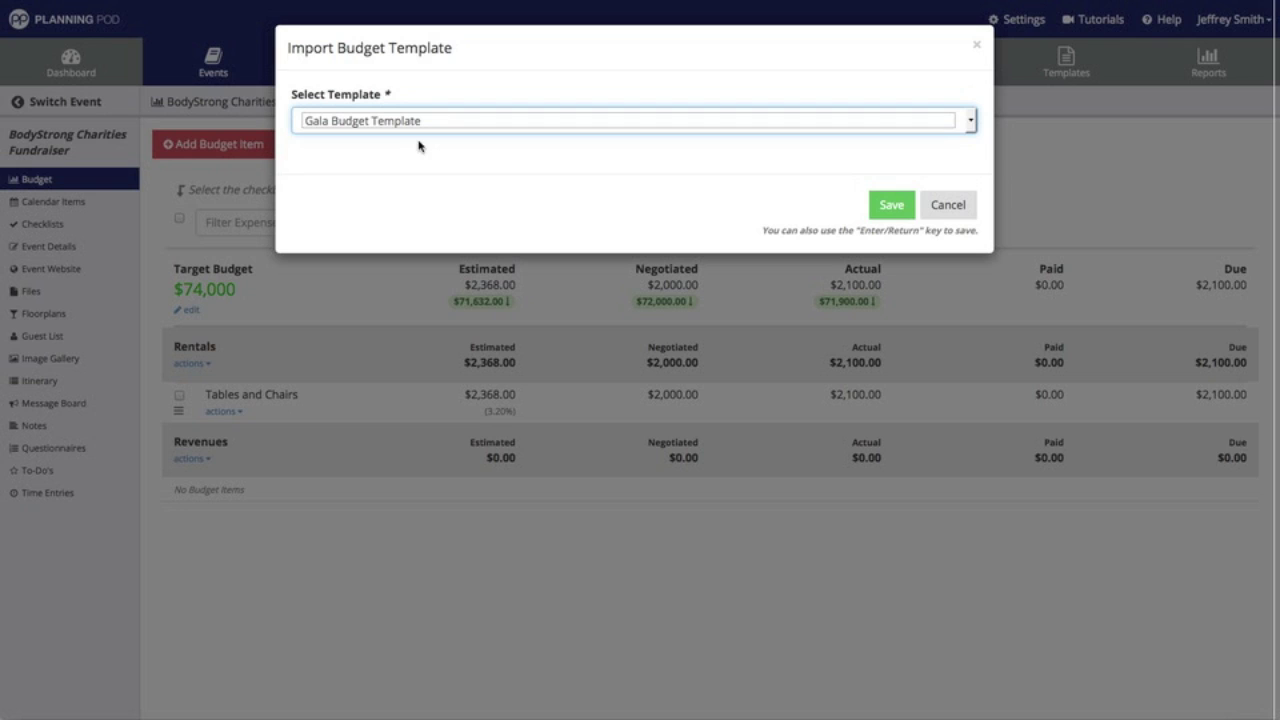
click(893, 205)
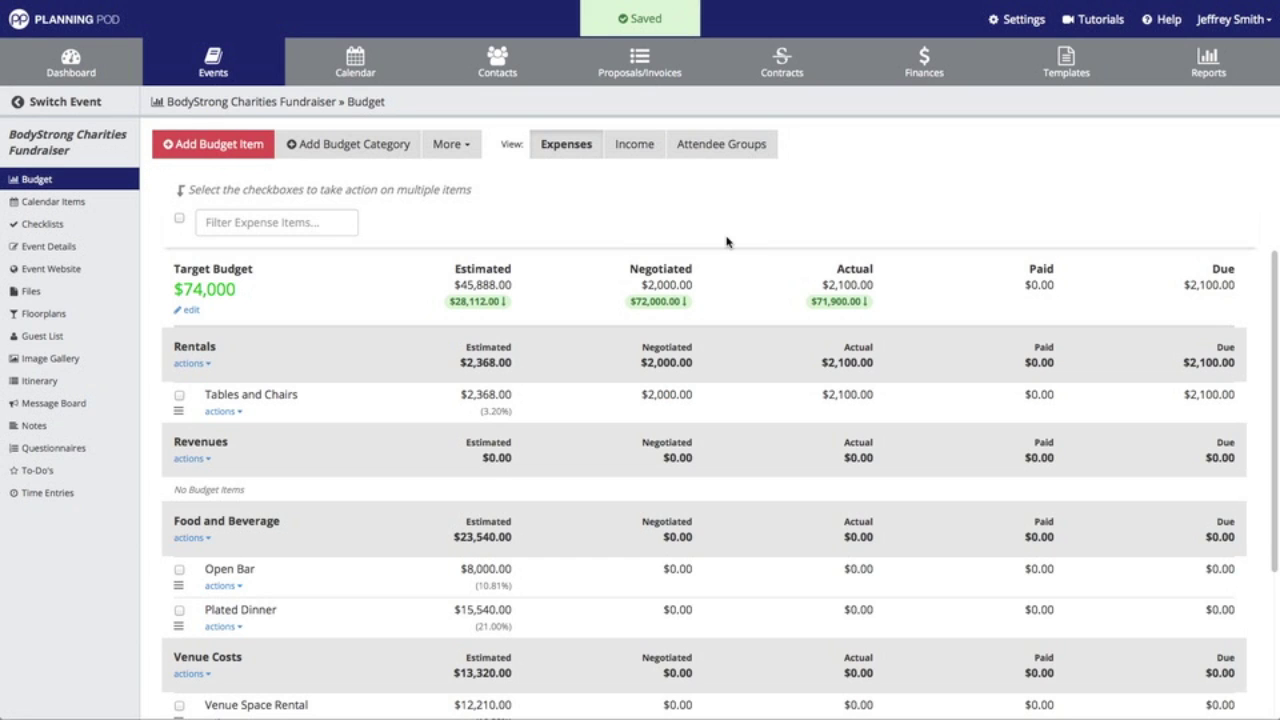
Step: Open the Plated Dinner budget item for editing and clear its estimated percentage of target budget
scroll(520, 340, down, 2)
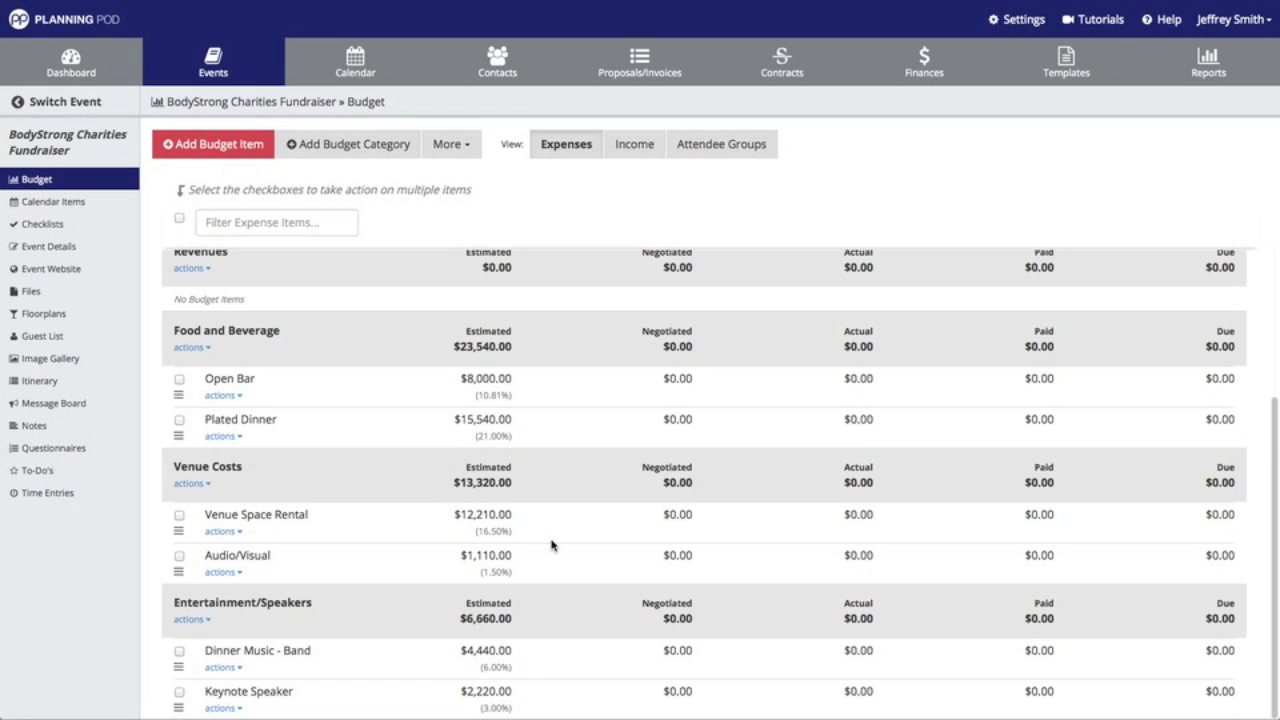
scroll(550, 544, up, 3)
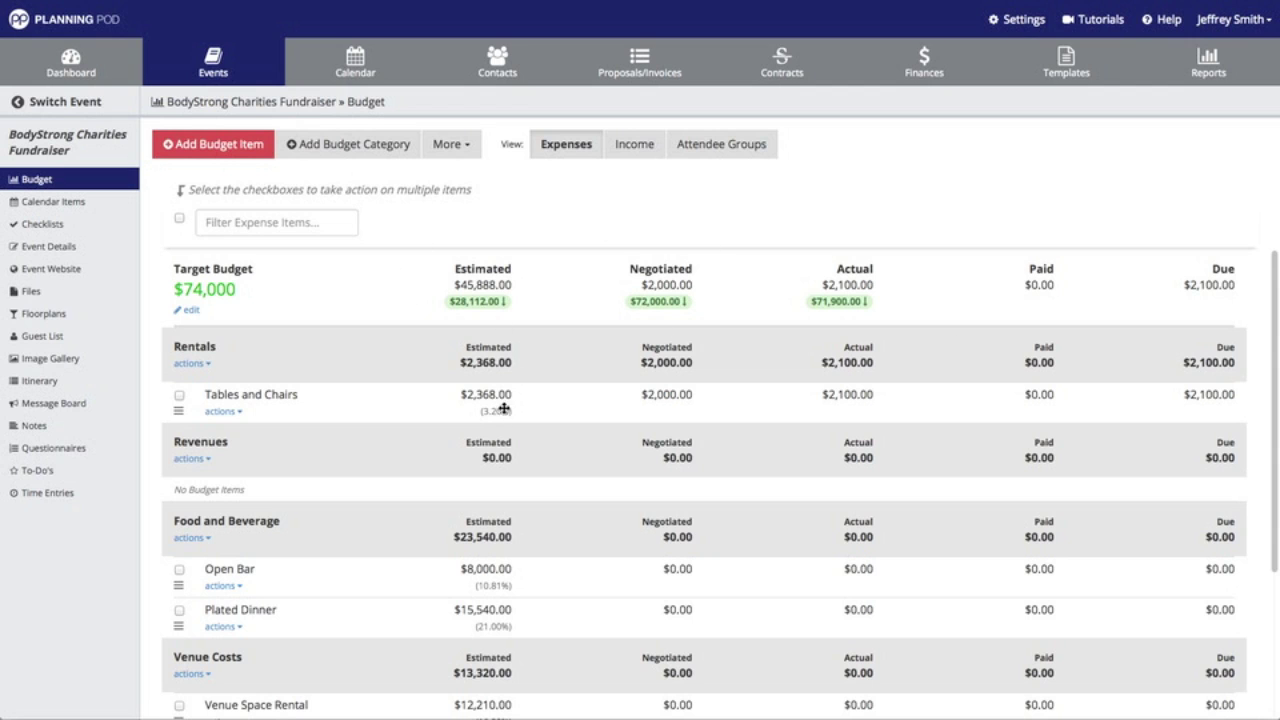
scroll(519, 418, down, 2)
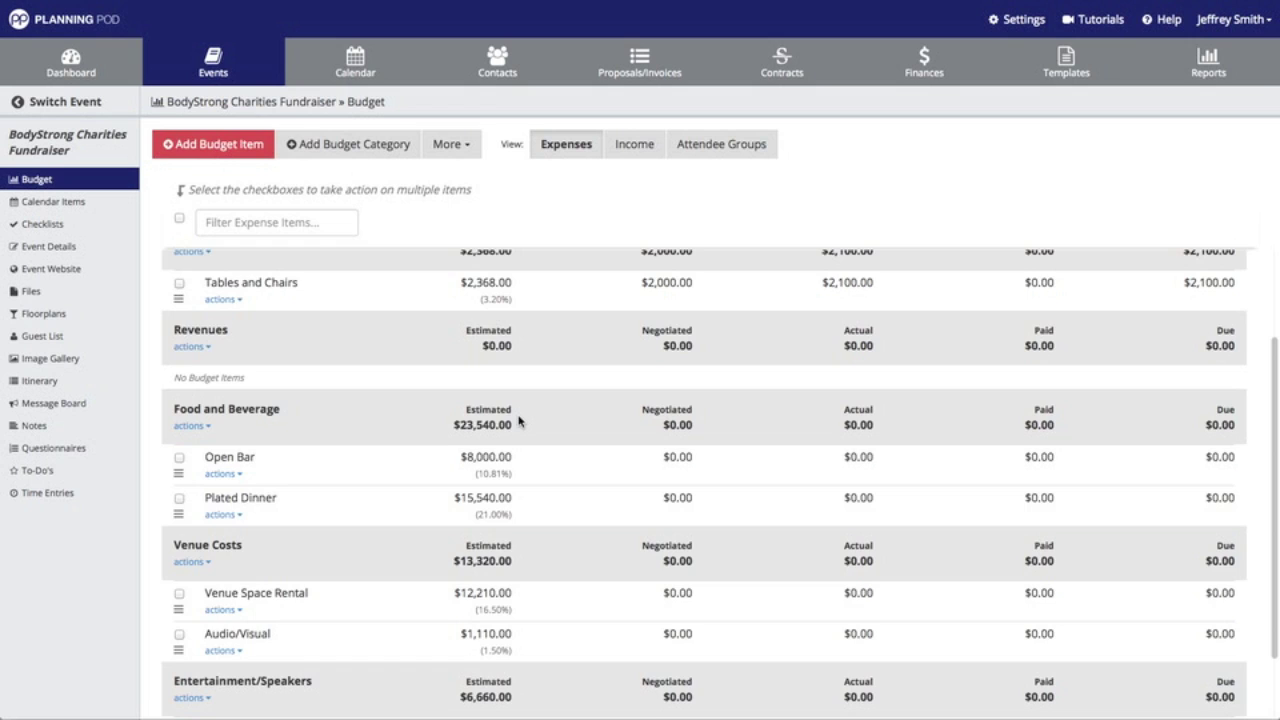
scroll(519, 420, down, 1)
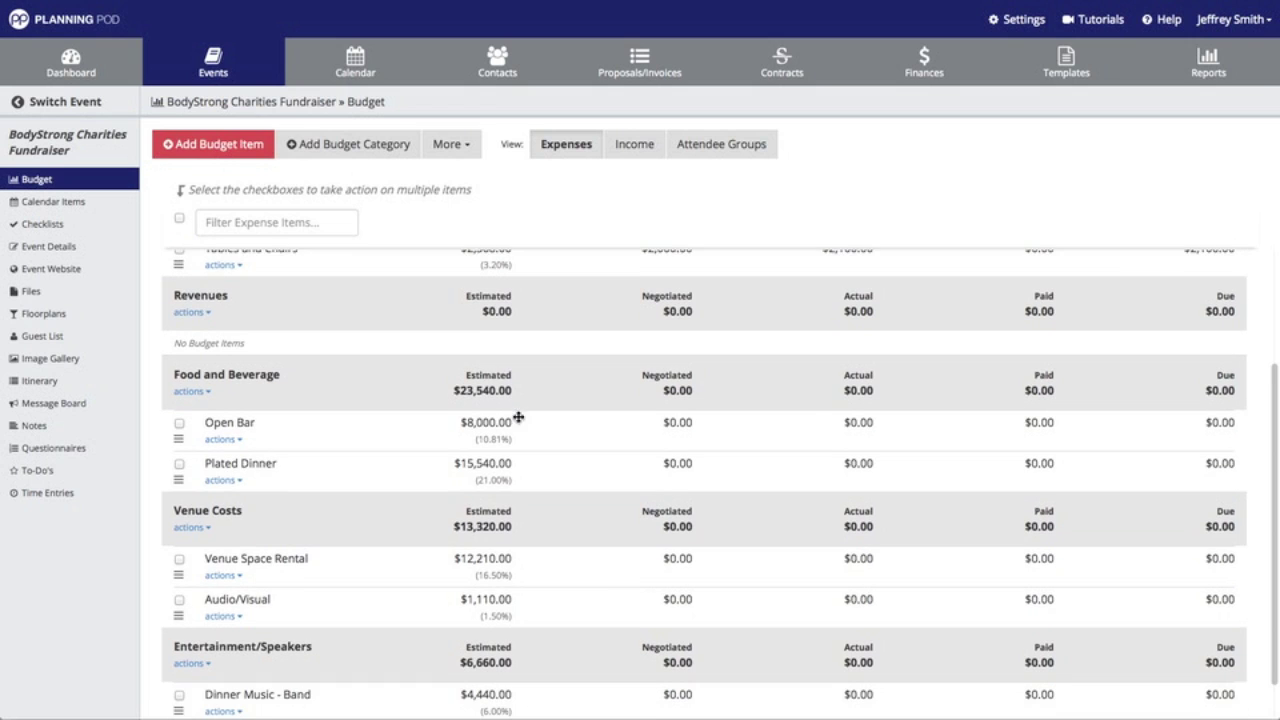
click(223, 480)
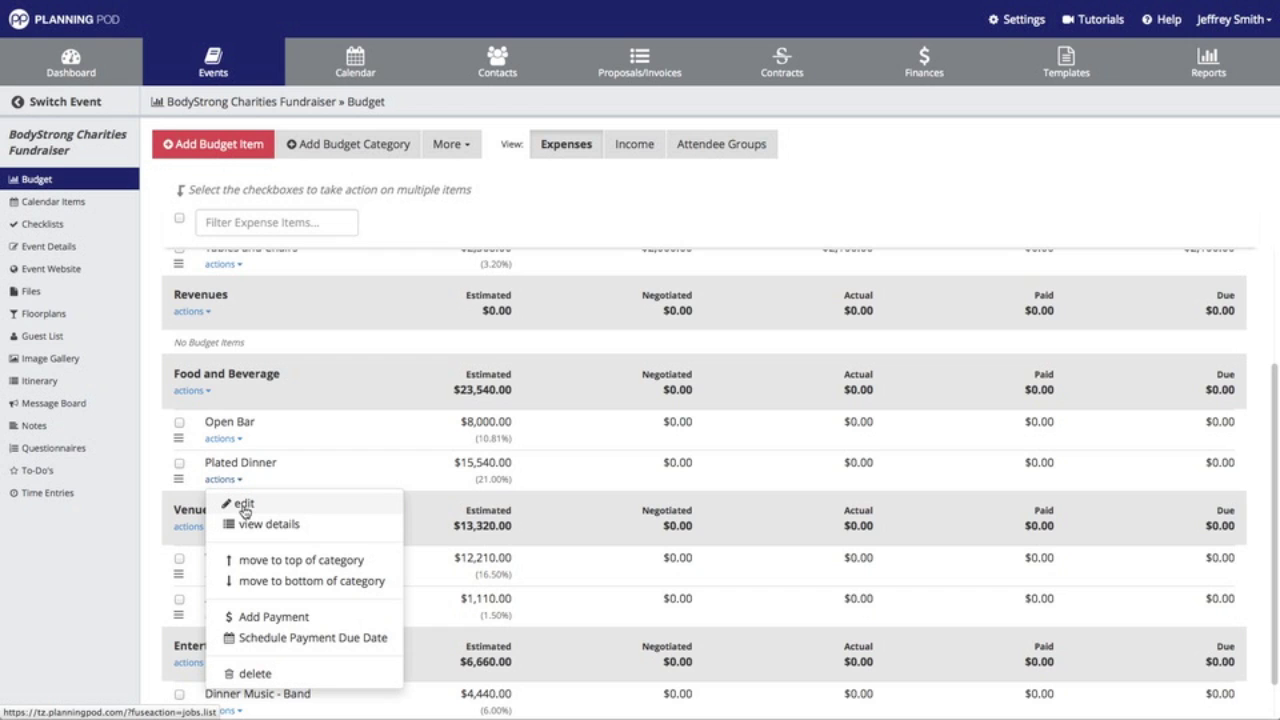
click(244, 505)
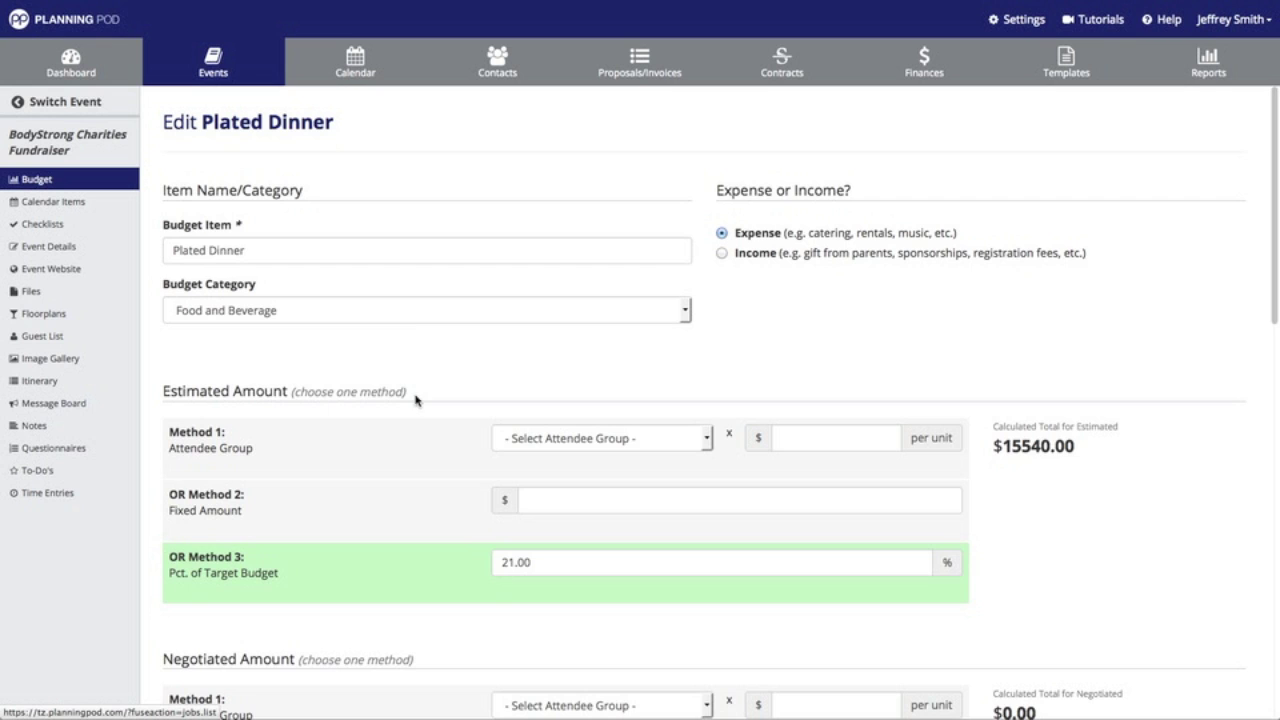
scroll(416, 400, down, 2)
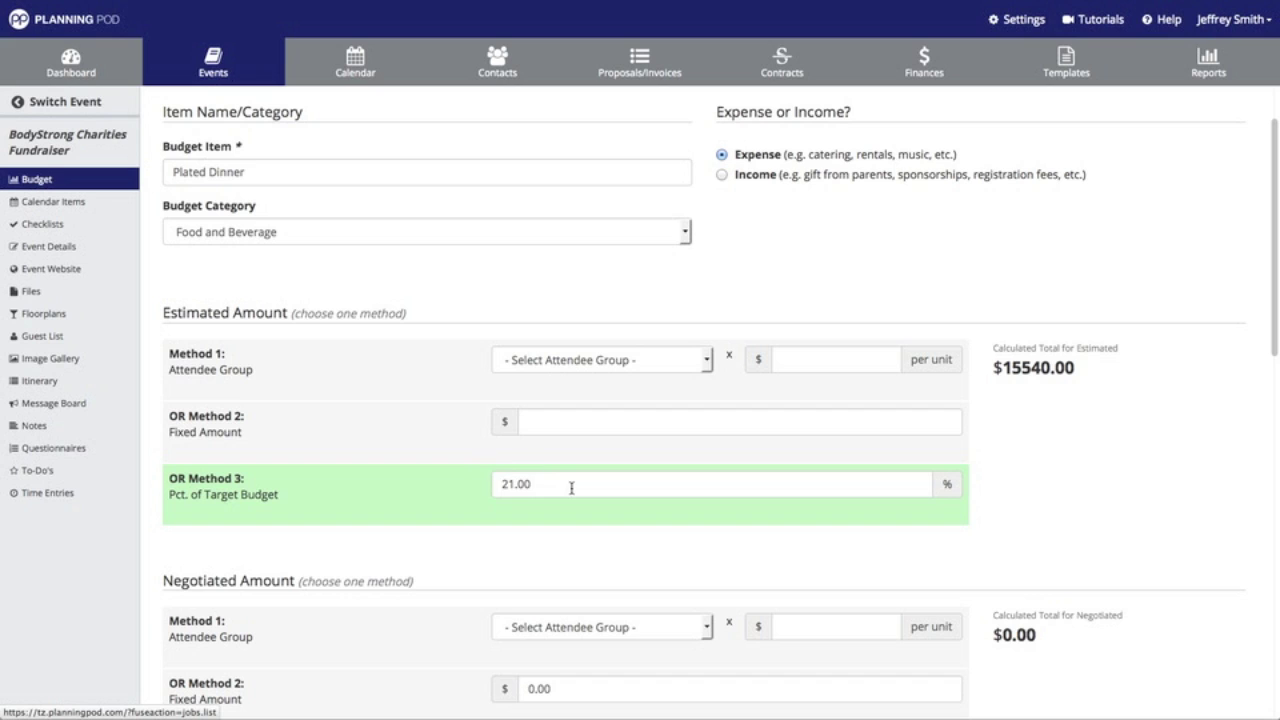
drag(571, 487, 462, 469)
key(BackSpace)
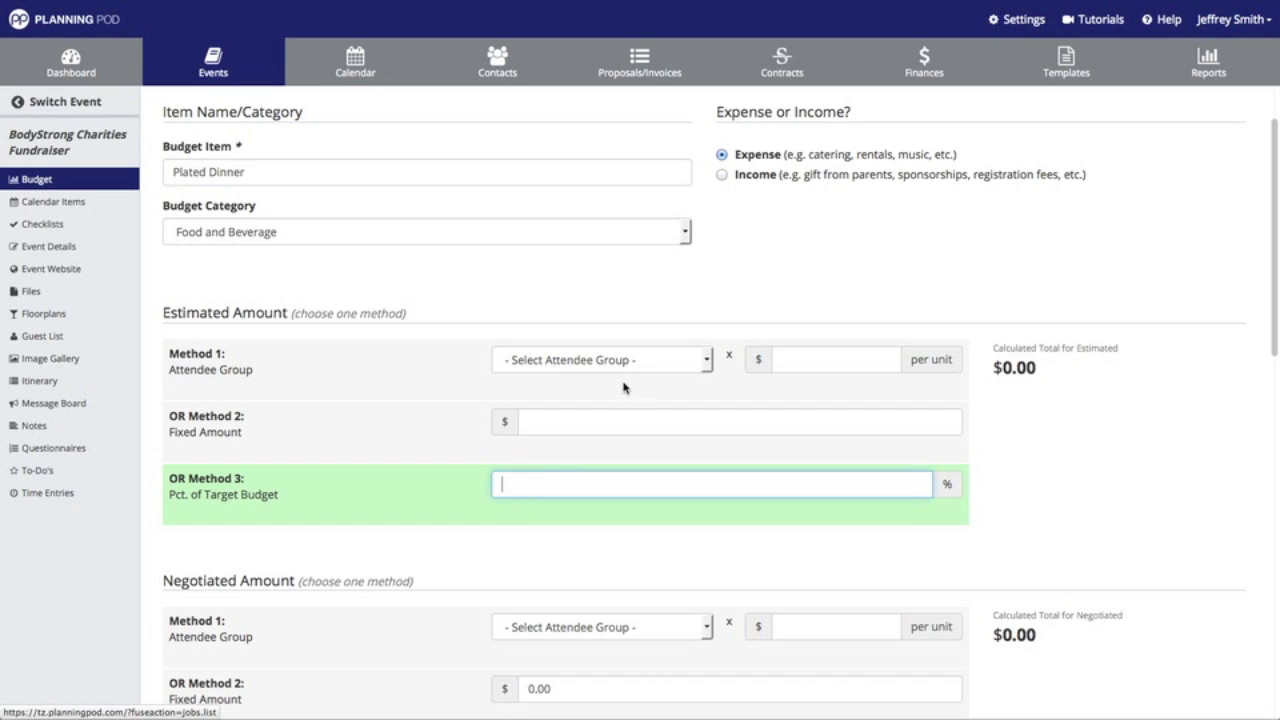
Step: Base Plated Dinner's estimated amount on the General Admission - Attendees group at $19.00 per unit
click(703, 364)
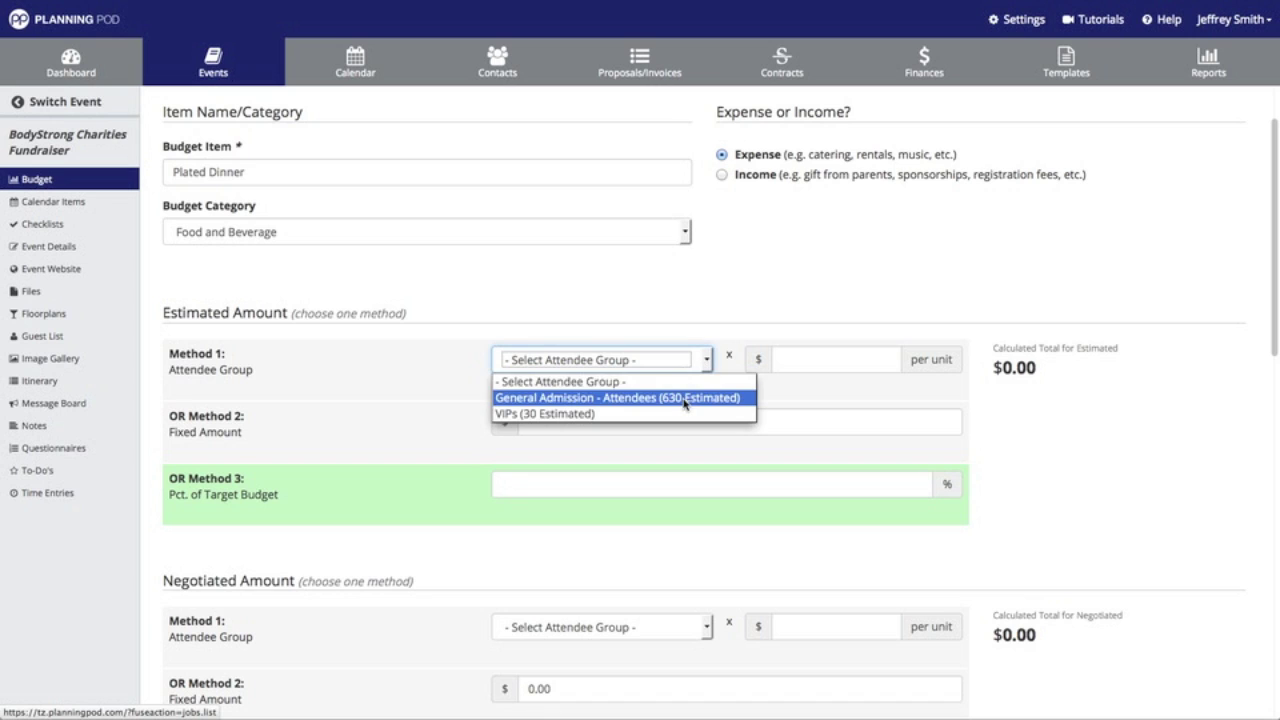
click(685, 398)
click(829, 362)
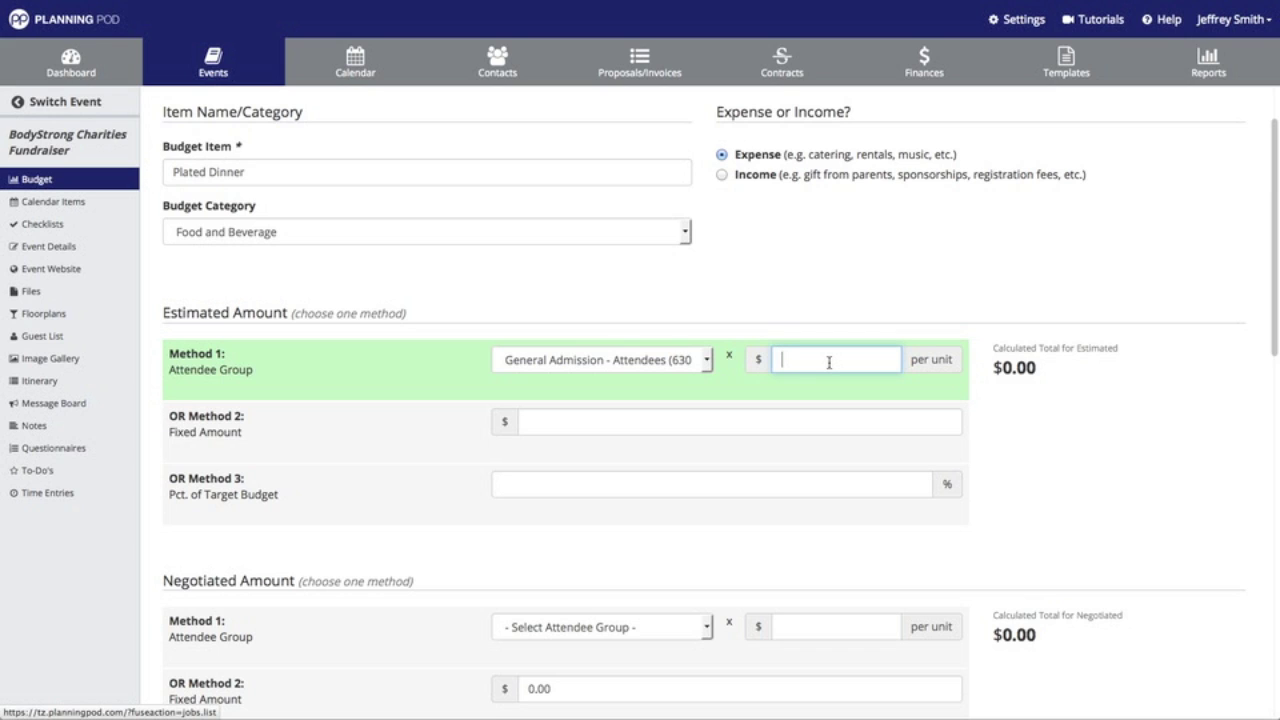
text(4)
key(BackSpace)
text(19)
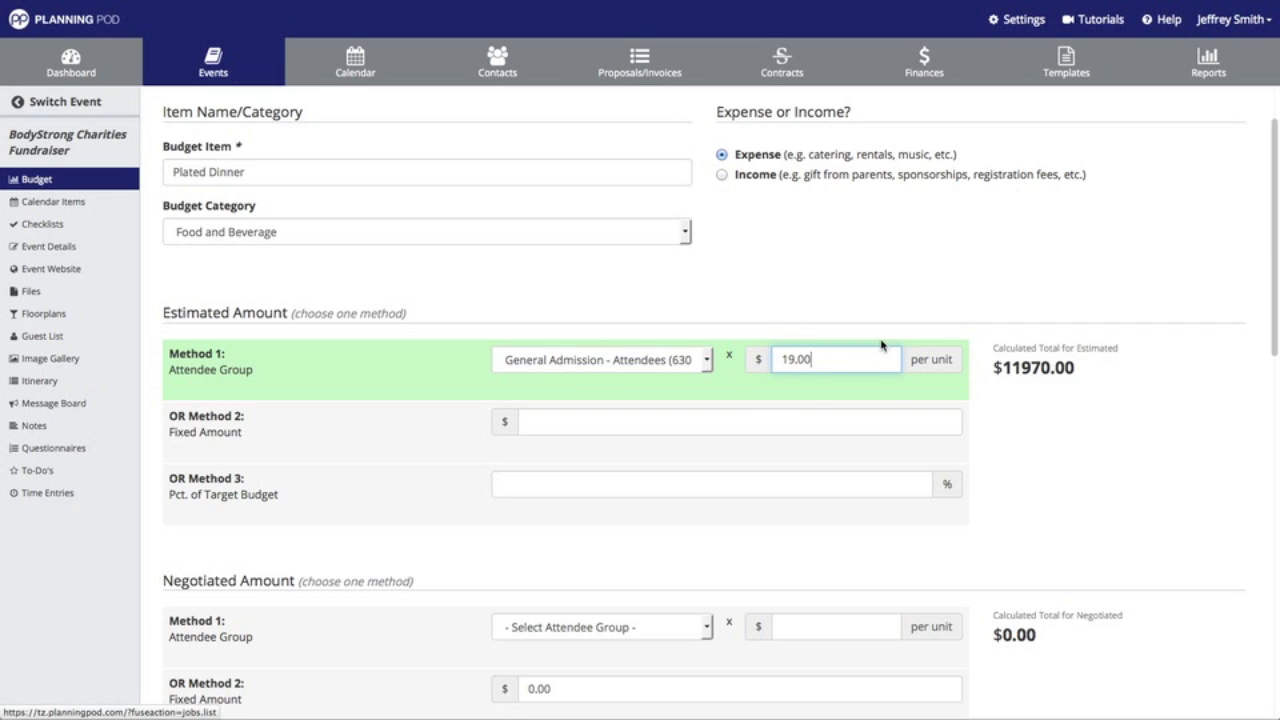
Step: Base Plated Dinner's negotiated amount on the General Admission - Attendees group at $17.50 per unit
scroll(803, 340, down, 2)
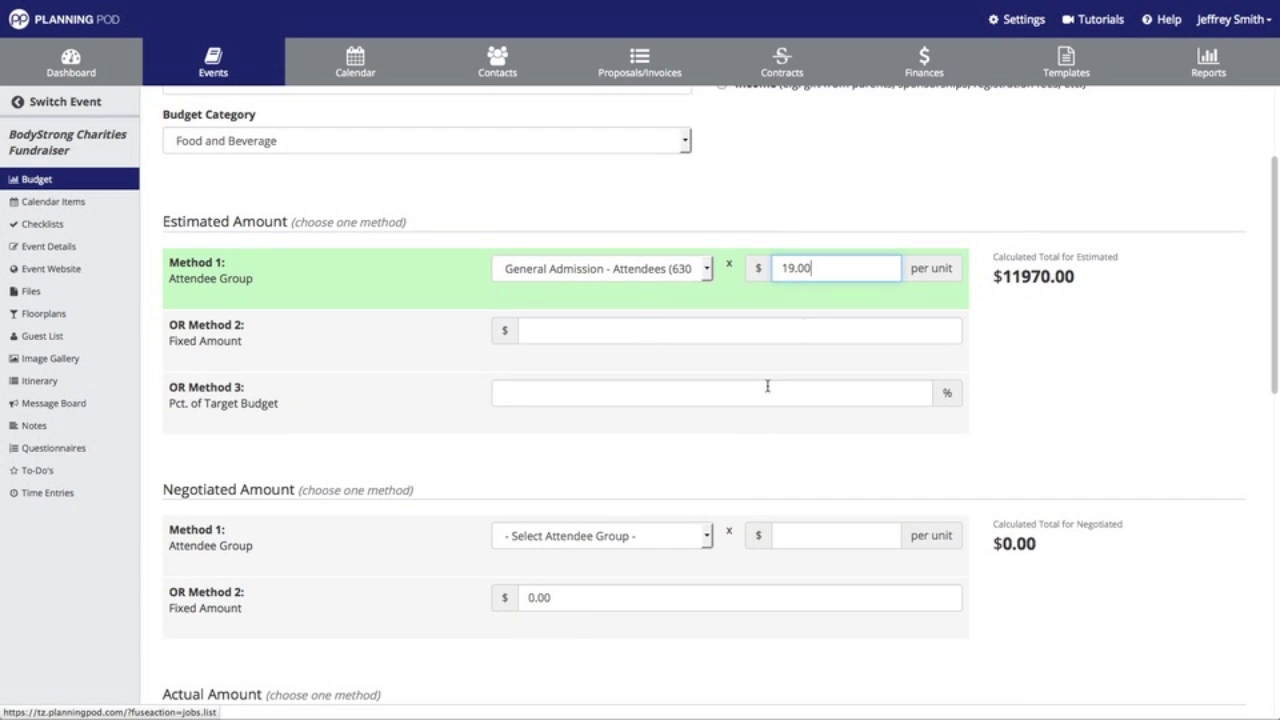
click(706, 536)
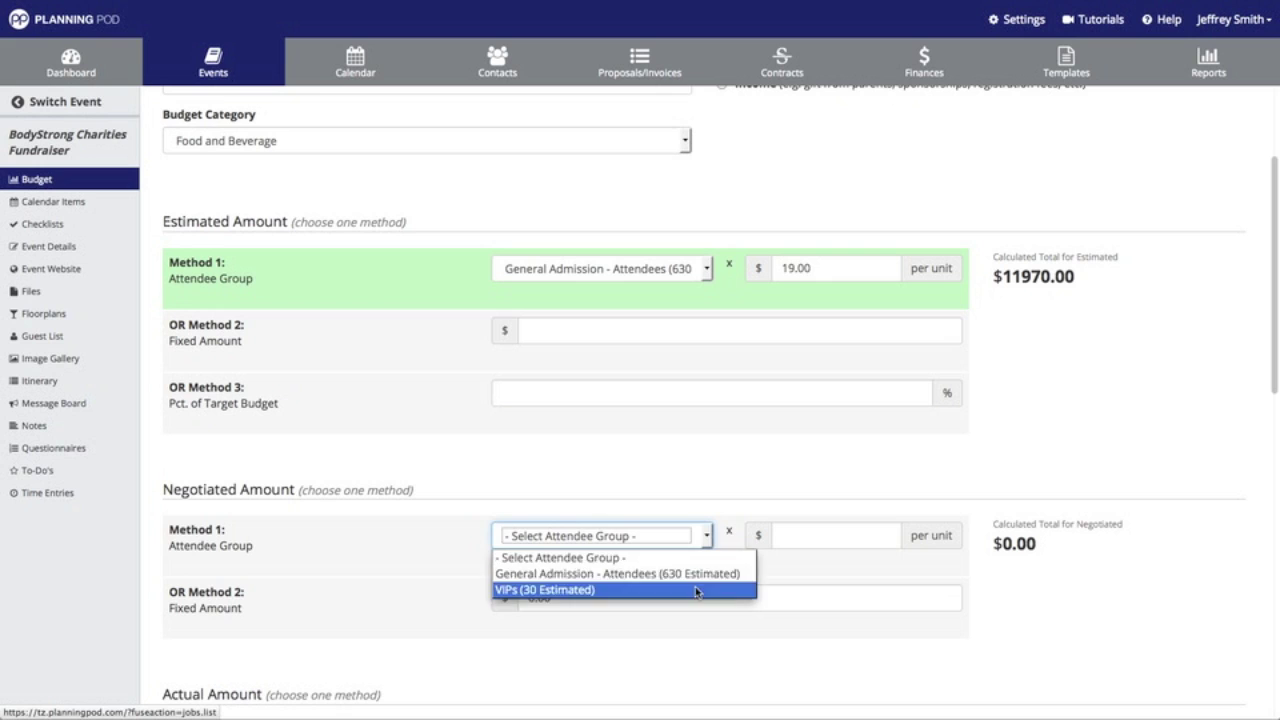
click(695, 572)
click(833, 525)
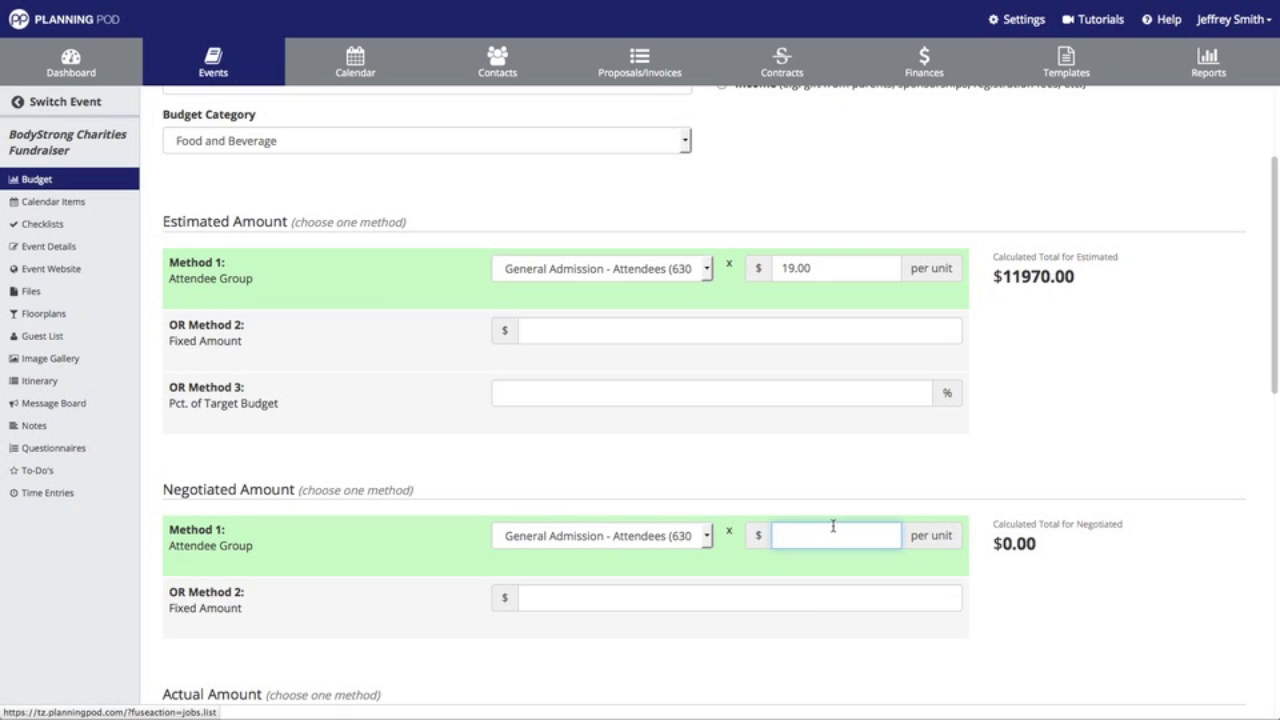
text(17.)
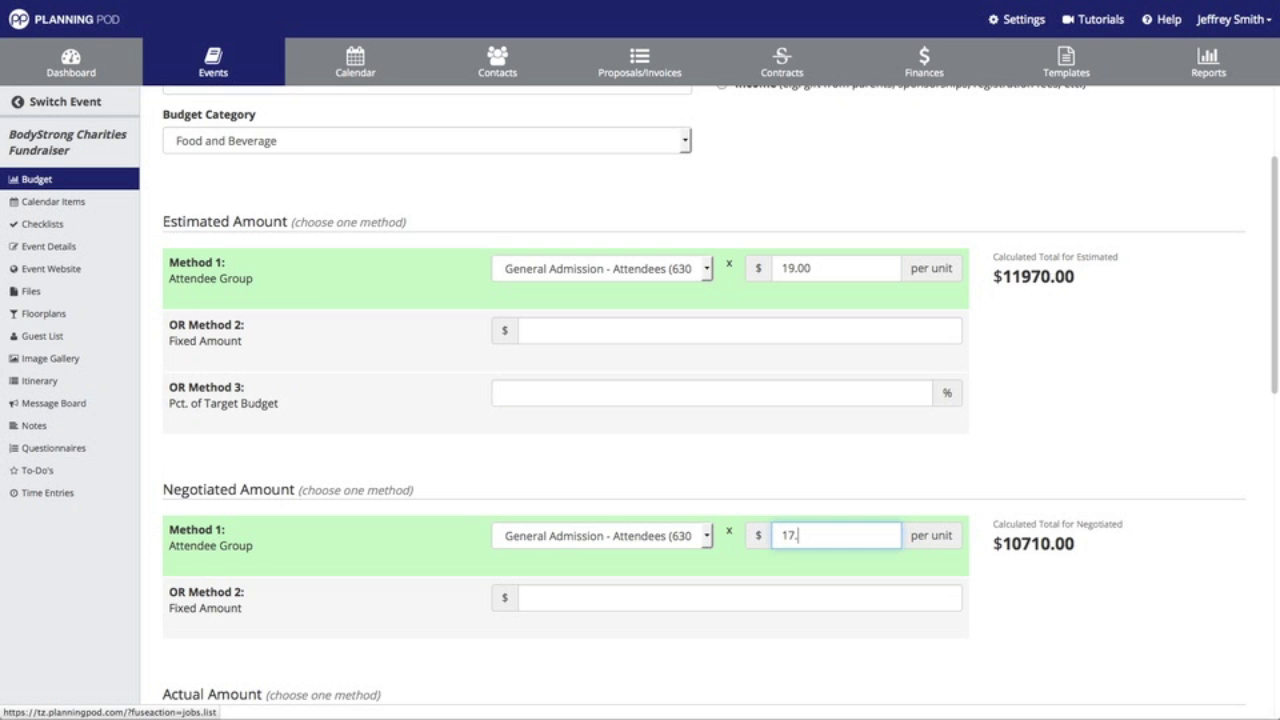
text(50)
Step: Base Plated Dinner's actual amount on the General Admission - Attendees group at $17.50 per unit
scroll(1090, 569, down, 5)
click(700, 432)
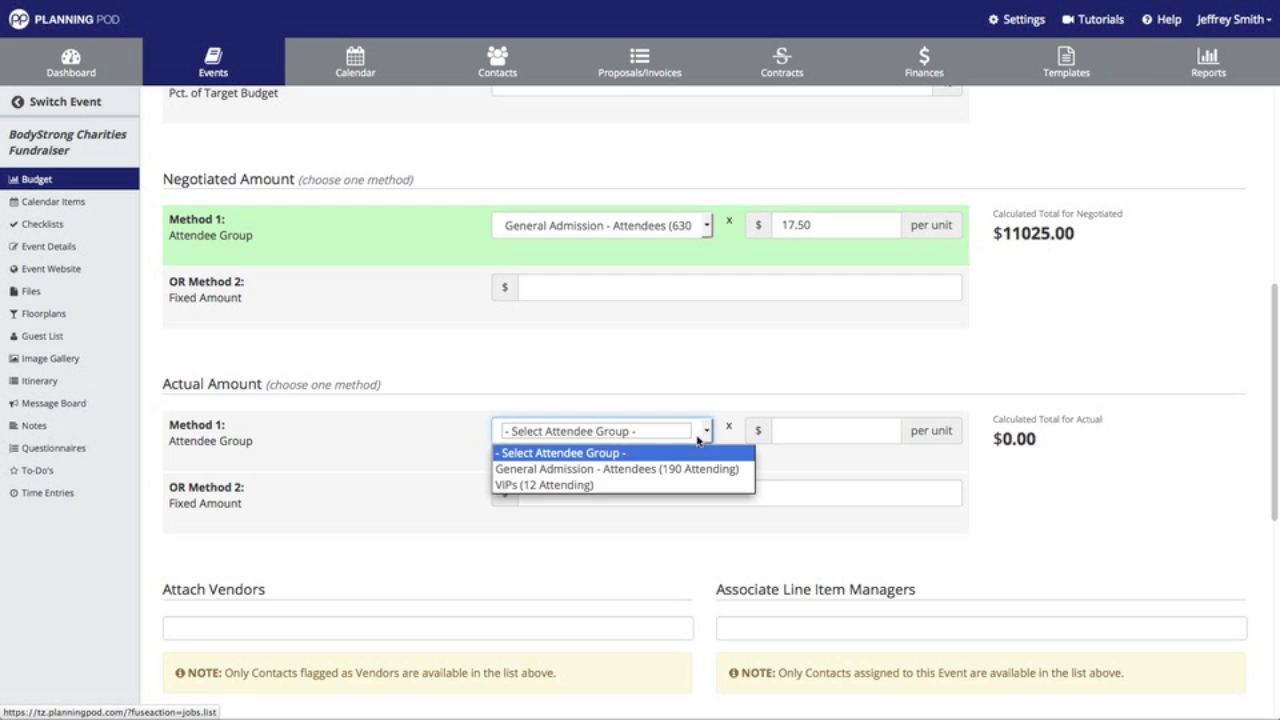
click(650, 469)
click(834, 430)
text(1)
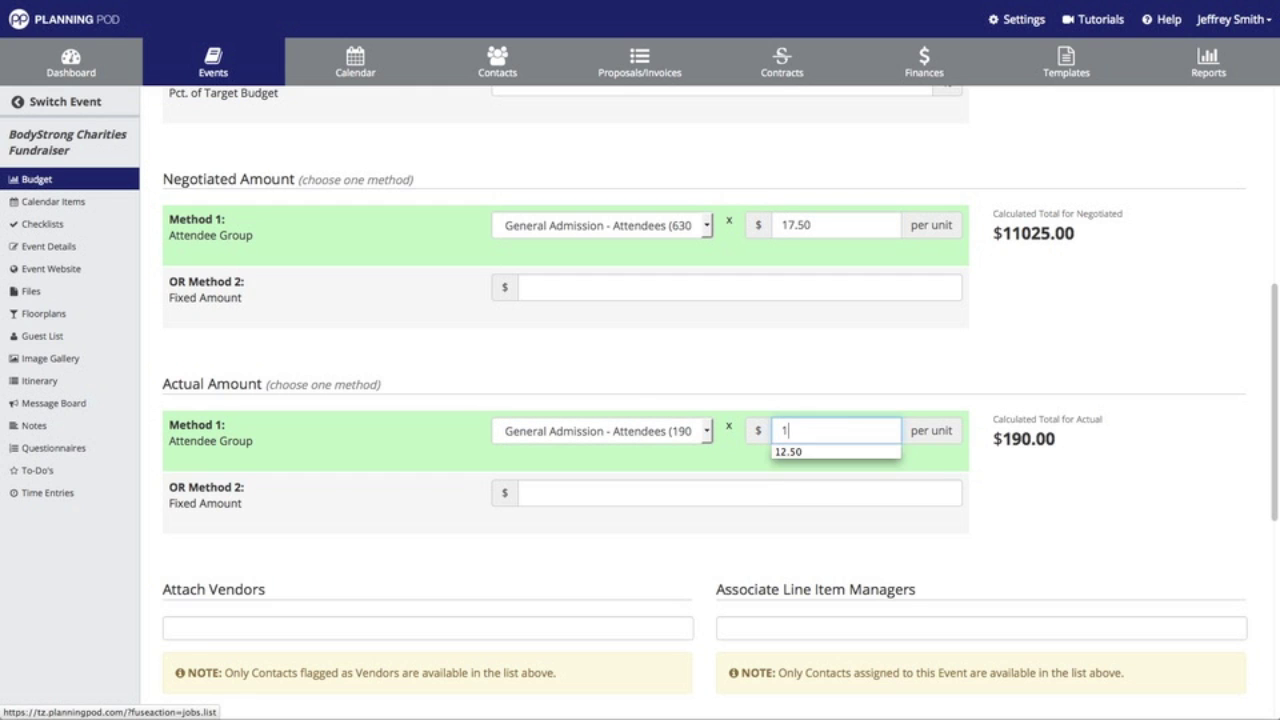
text(7.50)
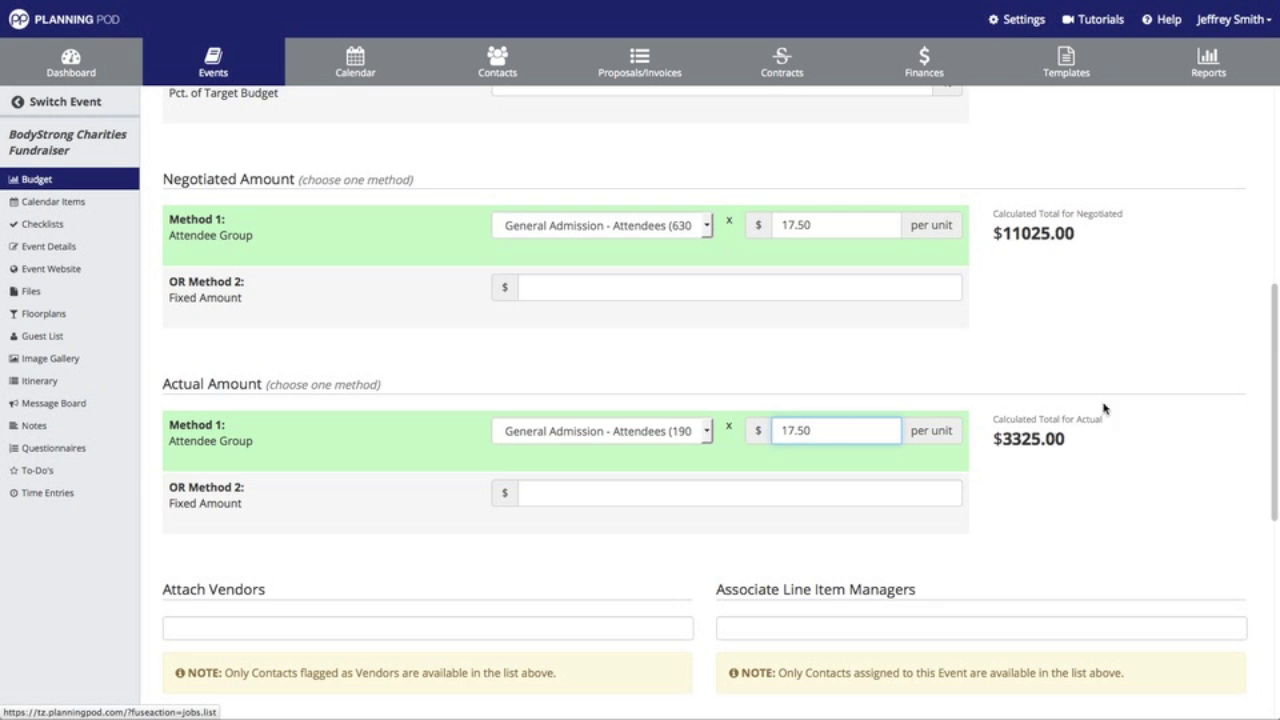
Step: Attach The Lodge at Inverness Green as vendor, assign the signed-in account holder as line item manager, and save Plated Dinner
scroll(1014, 477, down, 3)
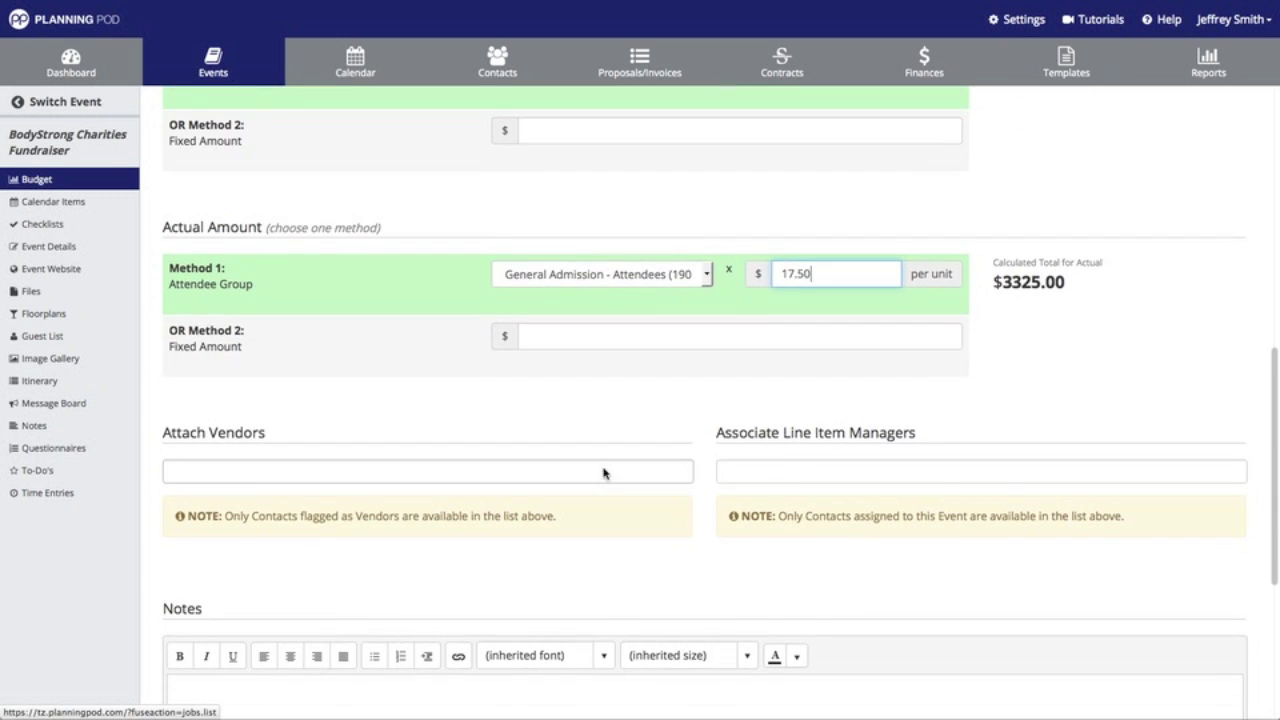
click(581, 471)
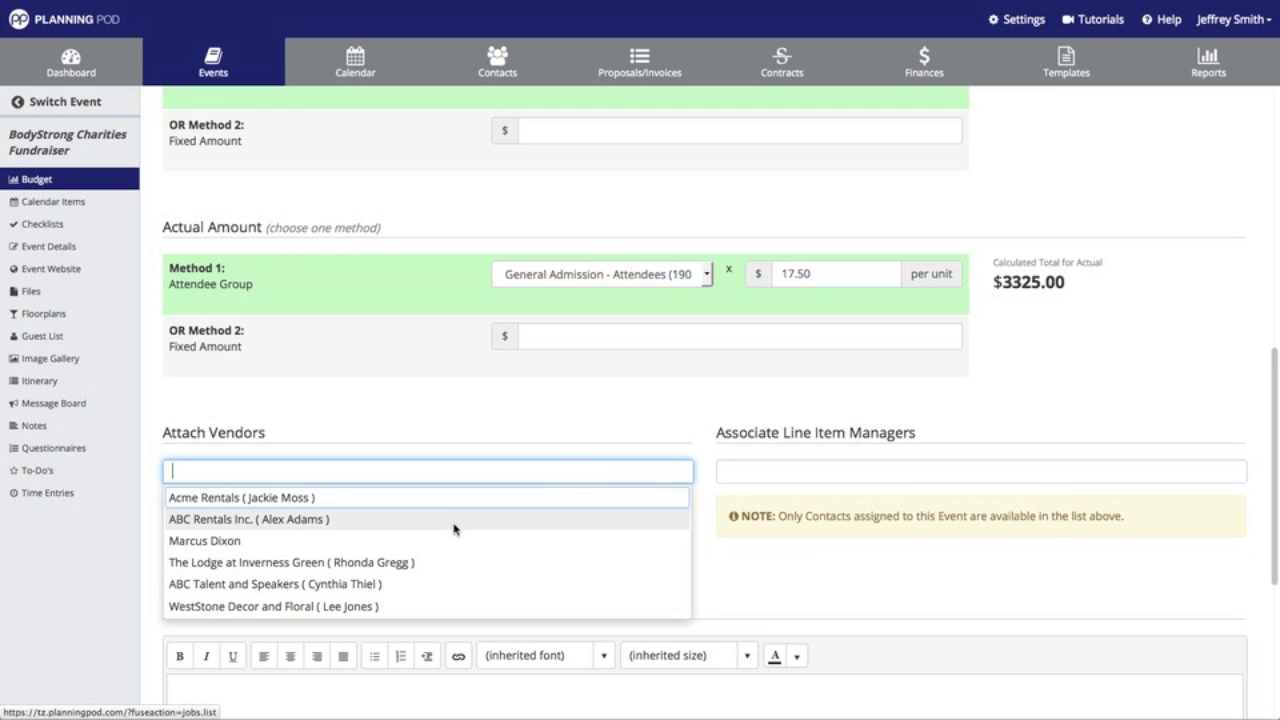
click(400, 563)
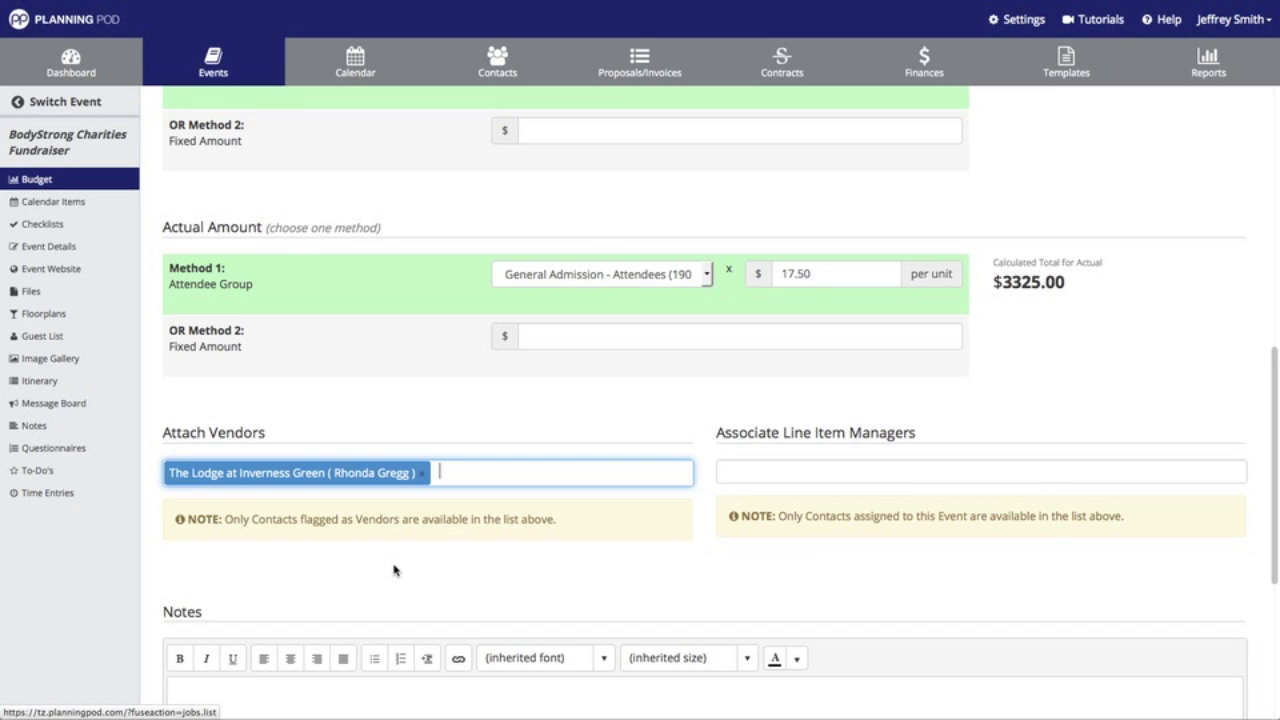
click(787, 475)
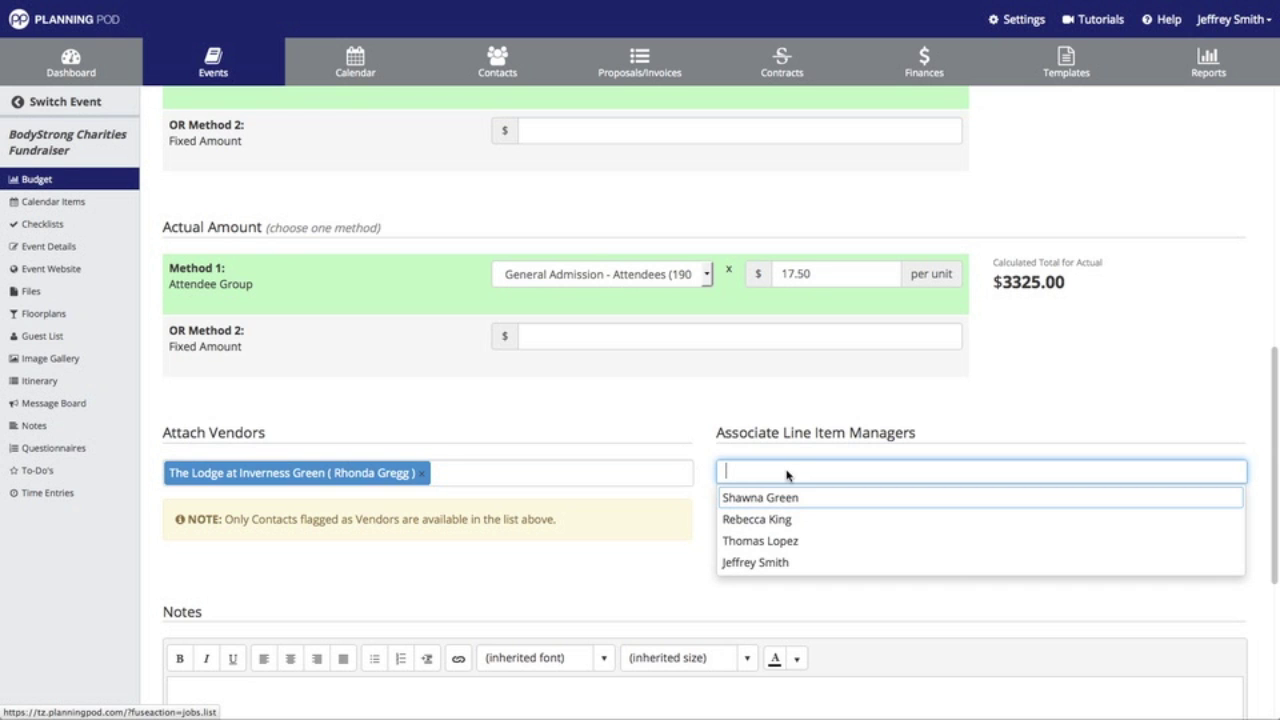
click(788, 562)
scroll(787, 557, down, 5)
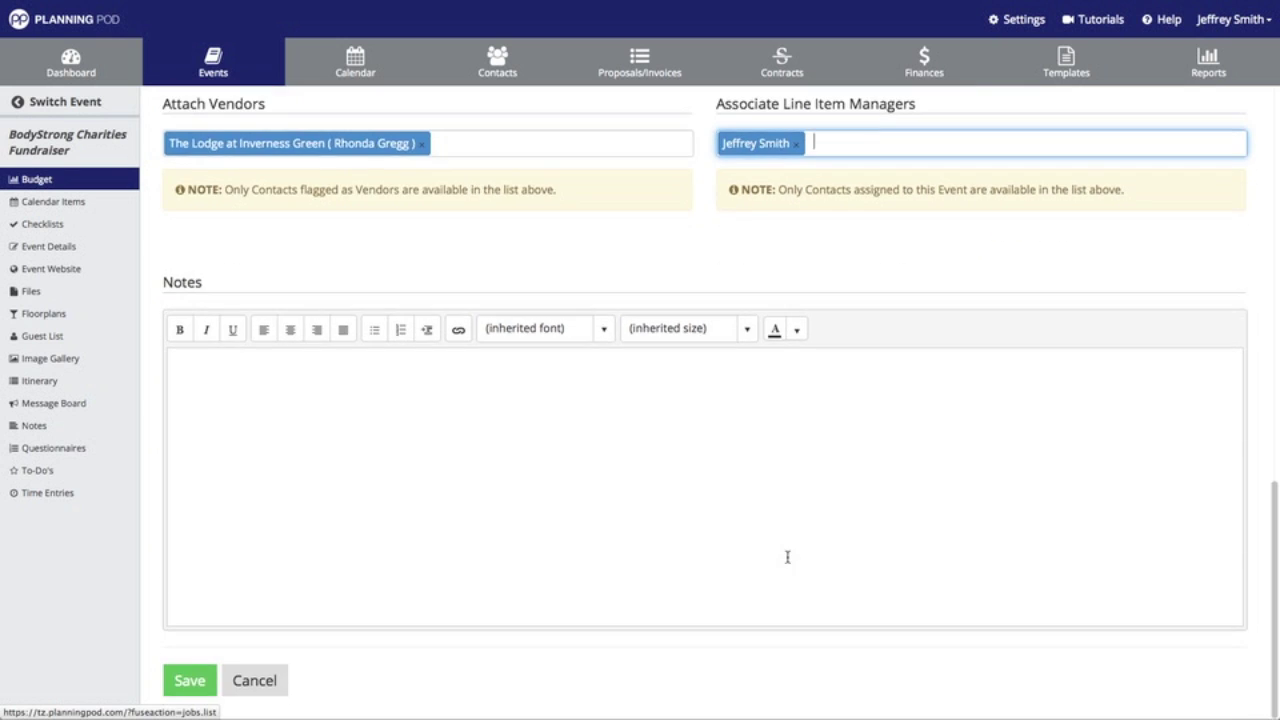
click(179, 691)
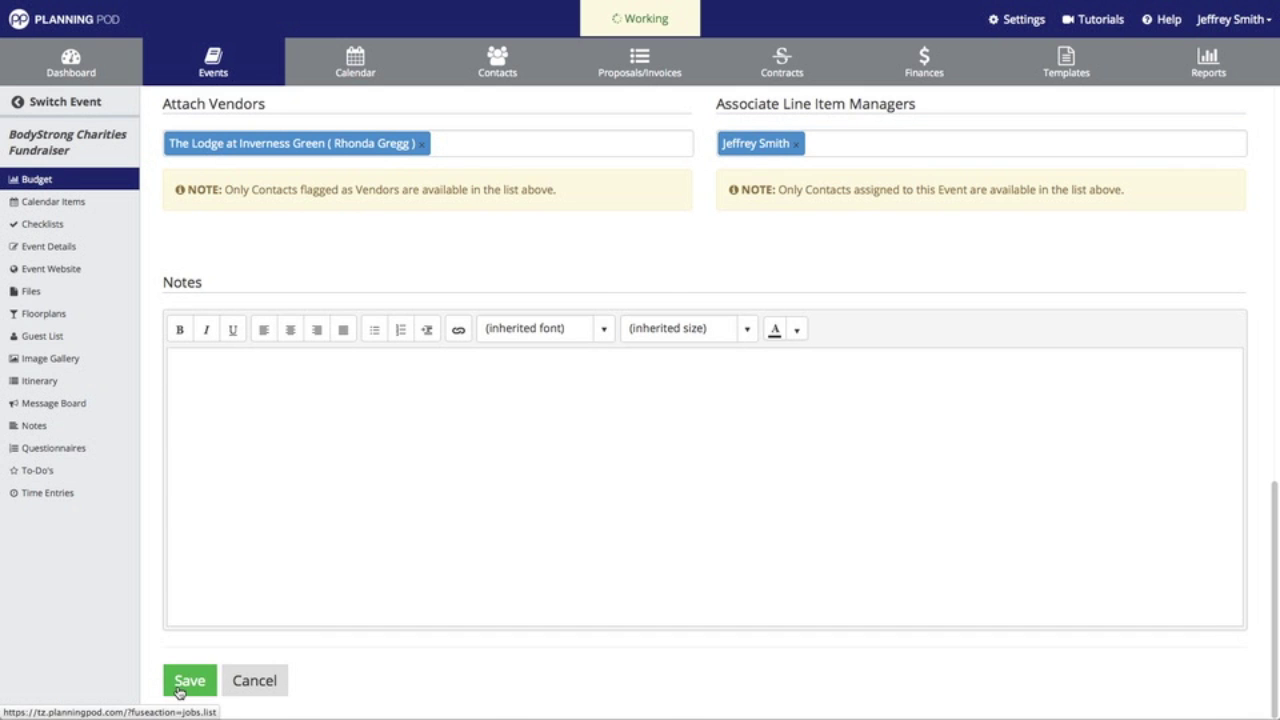
Step: Review the Plated Dinner item's calculations, vendor, line item manager, and payment sections
scroll(261, 587, down, 3)
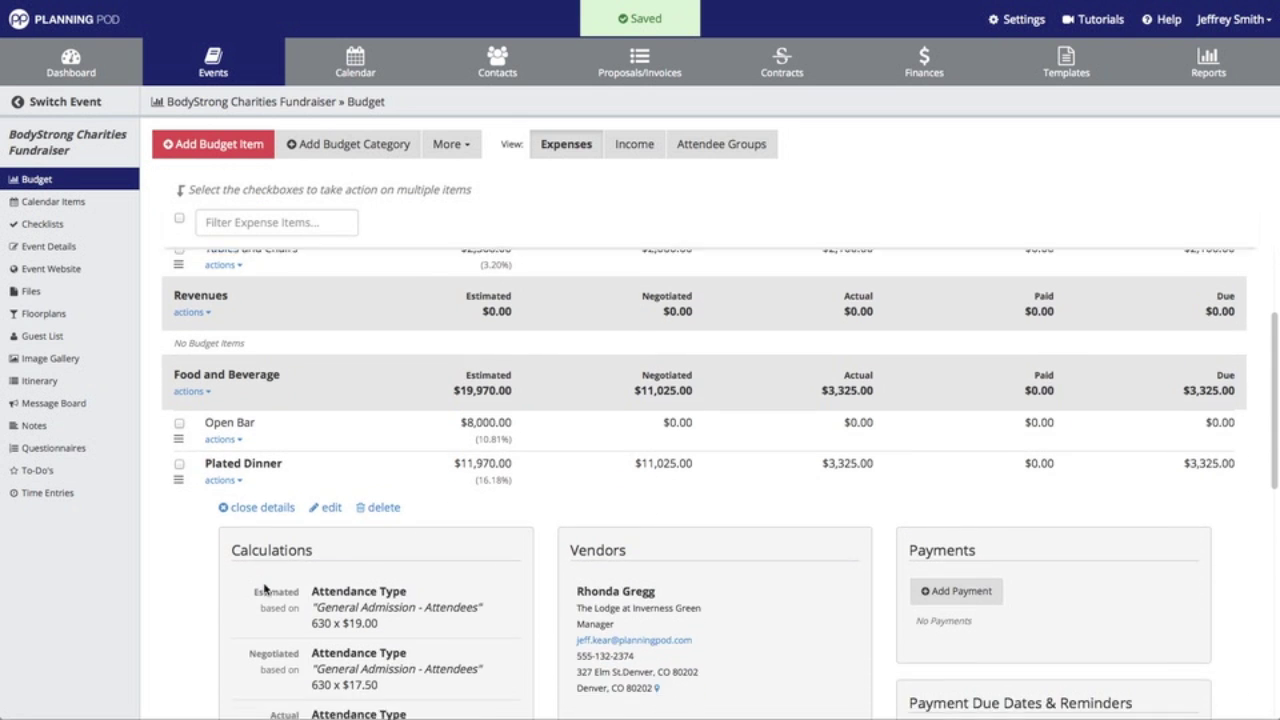
scroll(264, 590, down, 3)
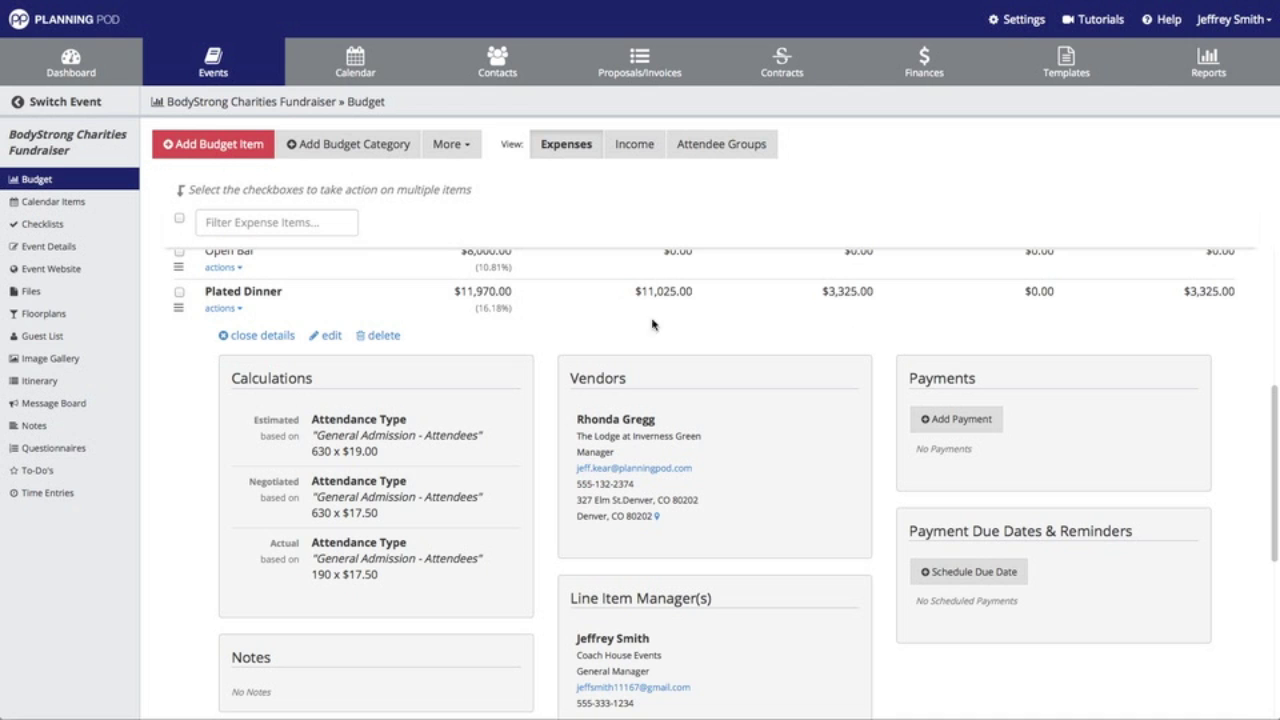
scroll(460, 420, down, 2)
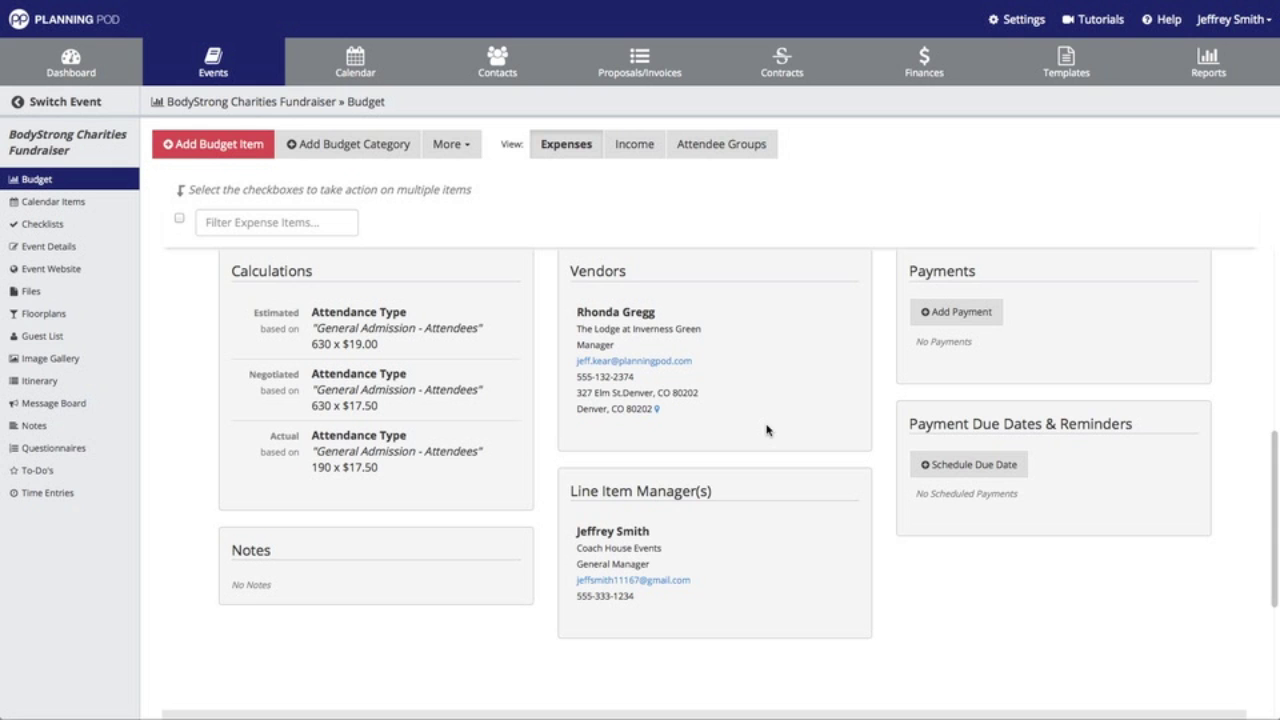
Step: Start a payment for the Plated Dinner item, dated 02/09/2015, with an amount of $1000.00
scroll(767, 430, up, 2)
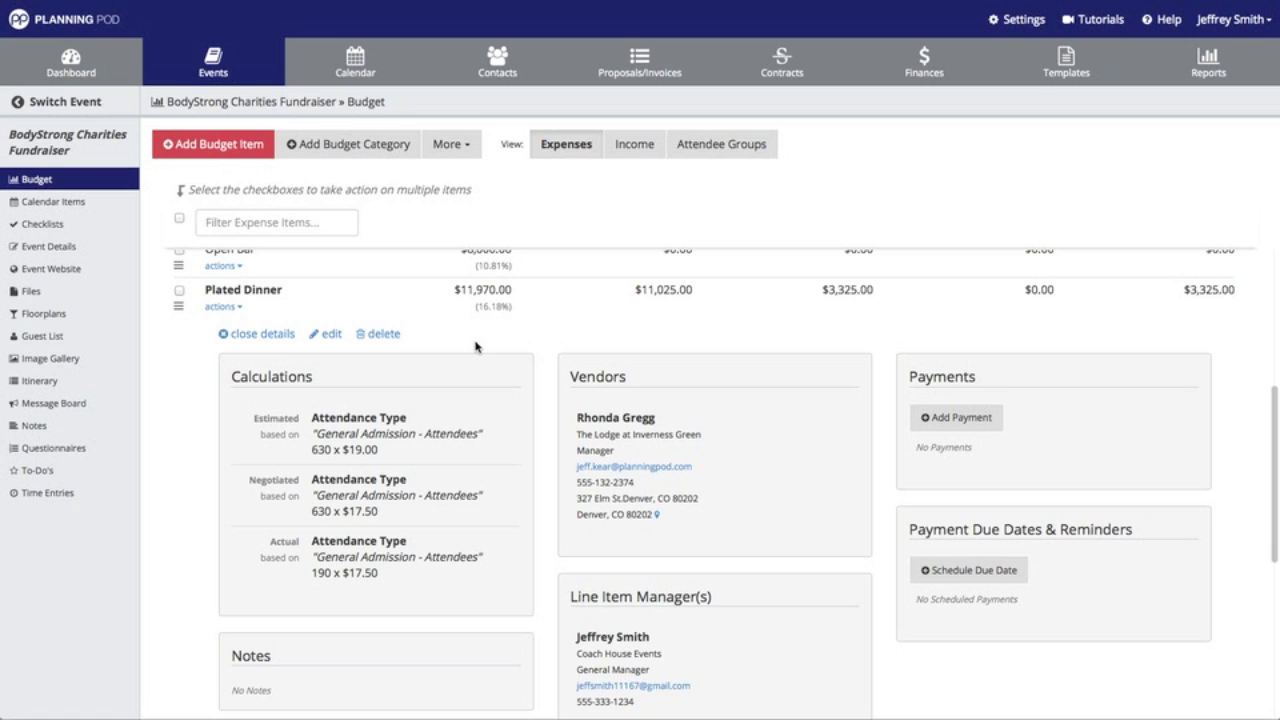
click(219, 308)
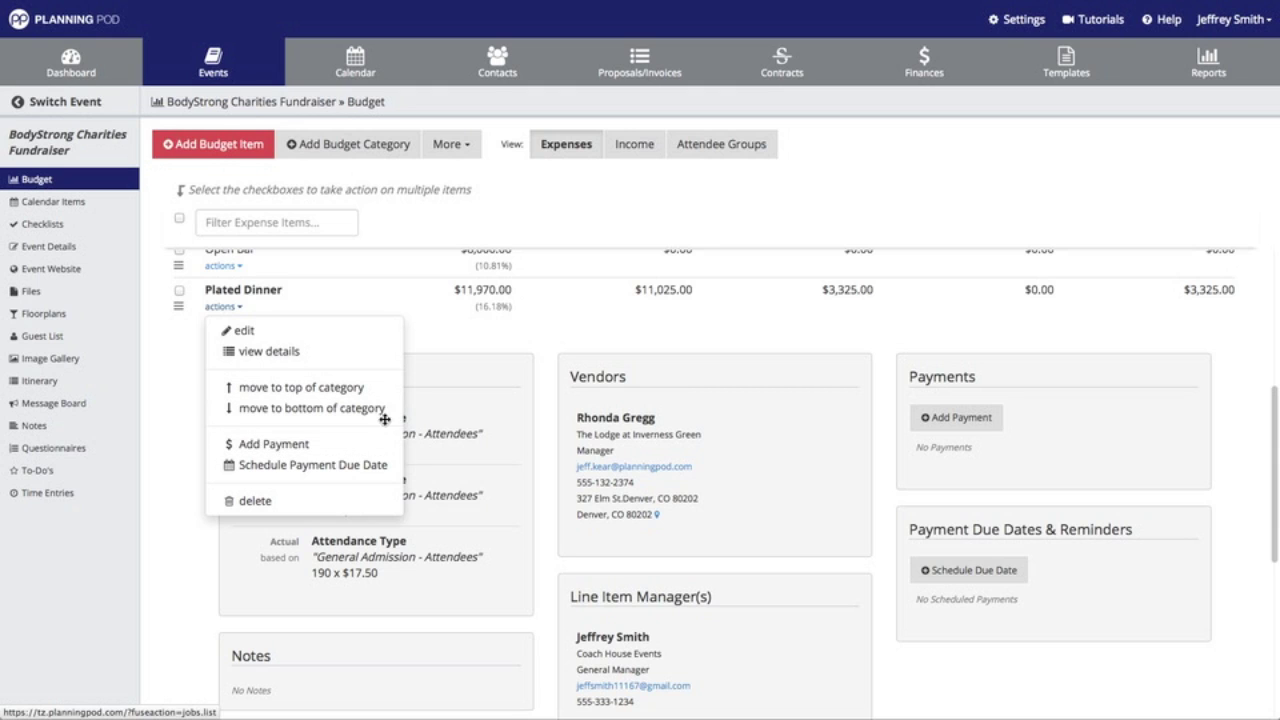
click(453, 348)
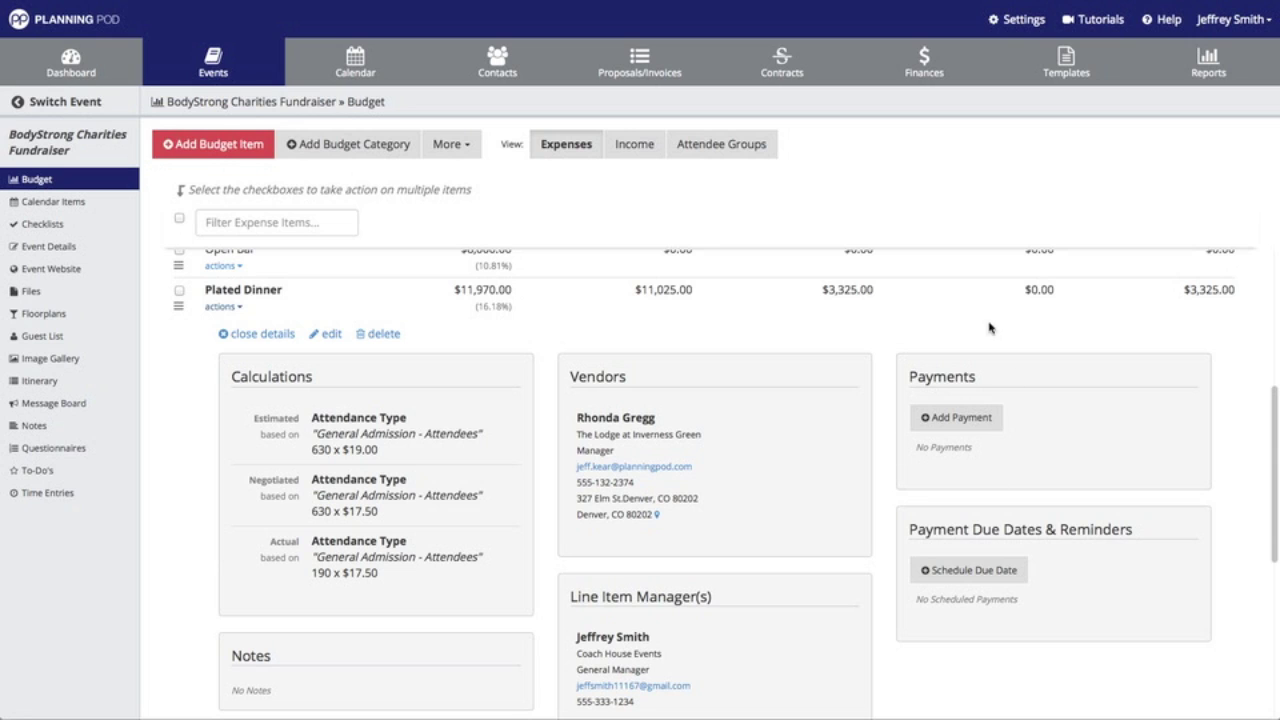
click(968, 425)
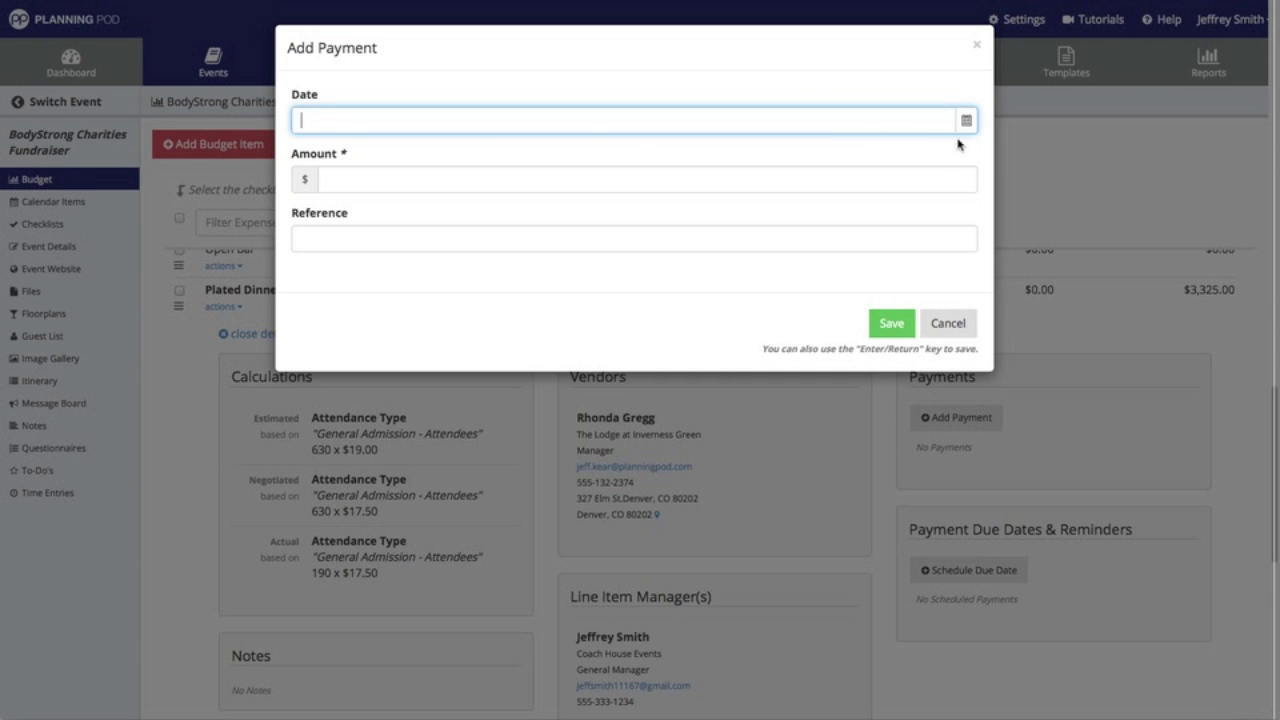
click(965, 120)
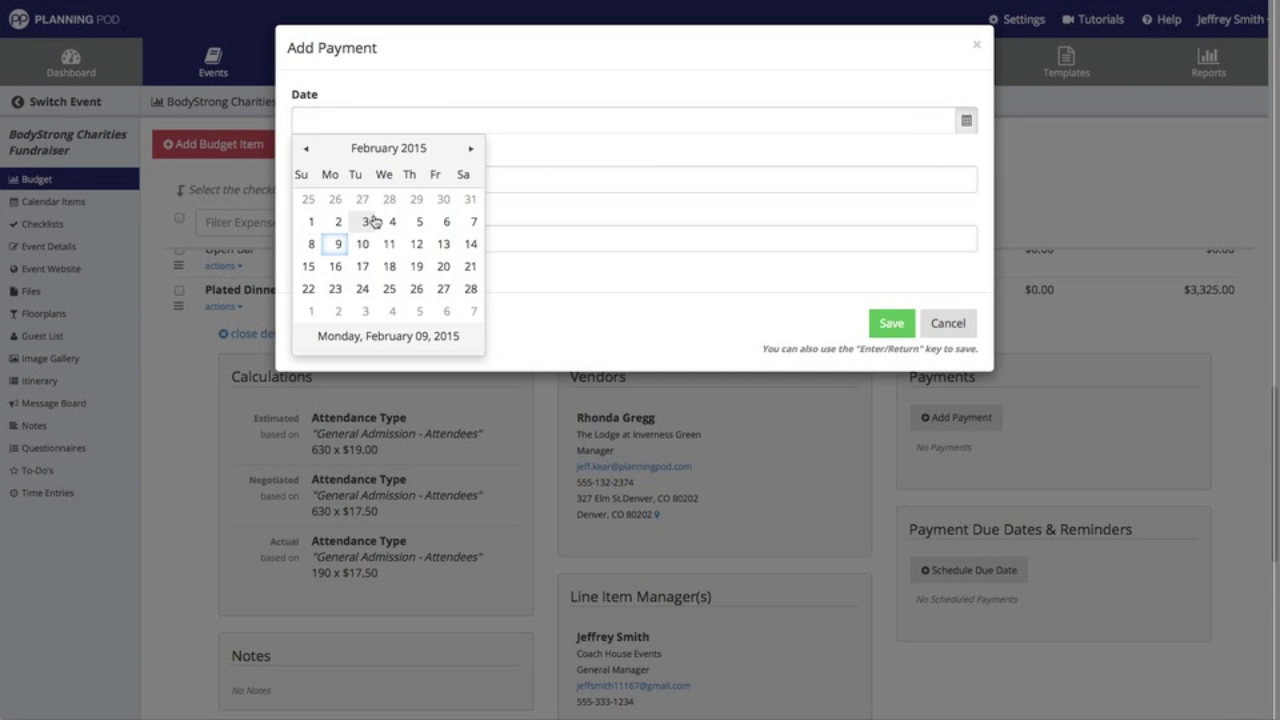
click(338, 244)
click(342, 181)
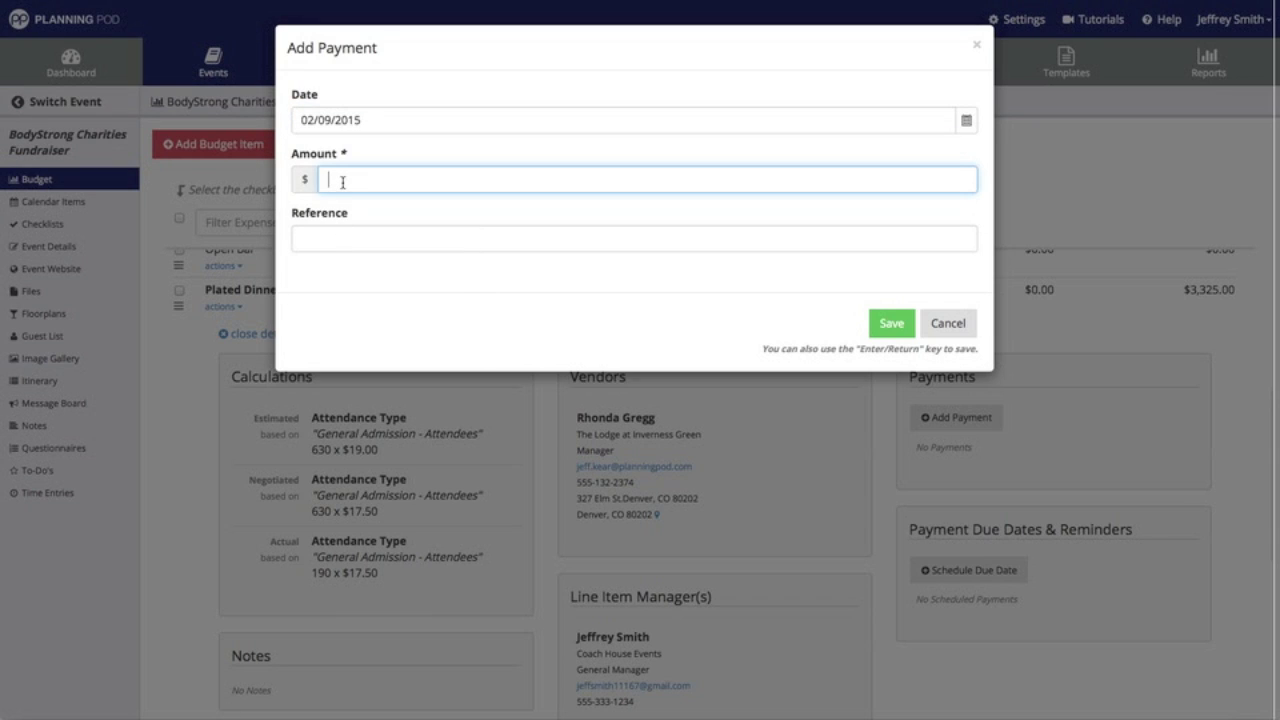
text(1000)
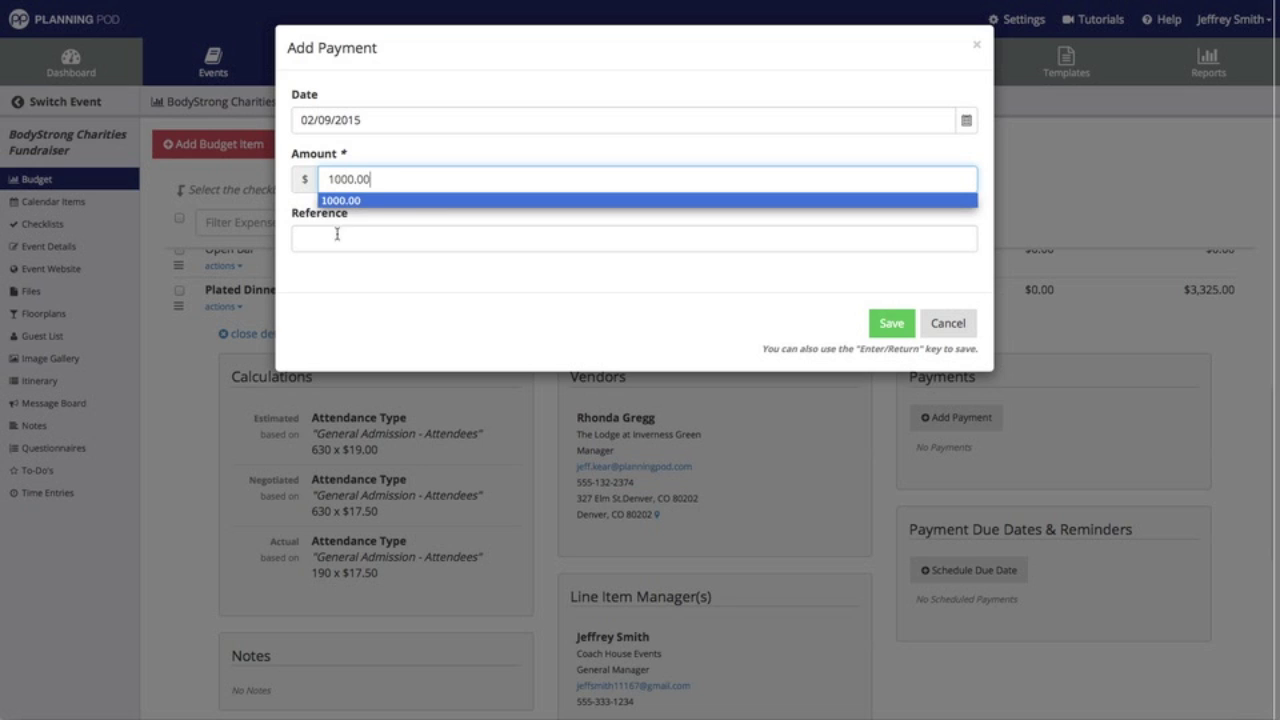
Step: Enter the check number as the payment's reference and save the payment
click(399, 215)
click(394, 237)
text(Che)
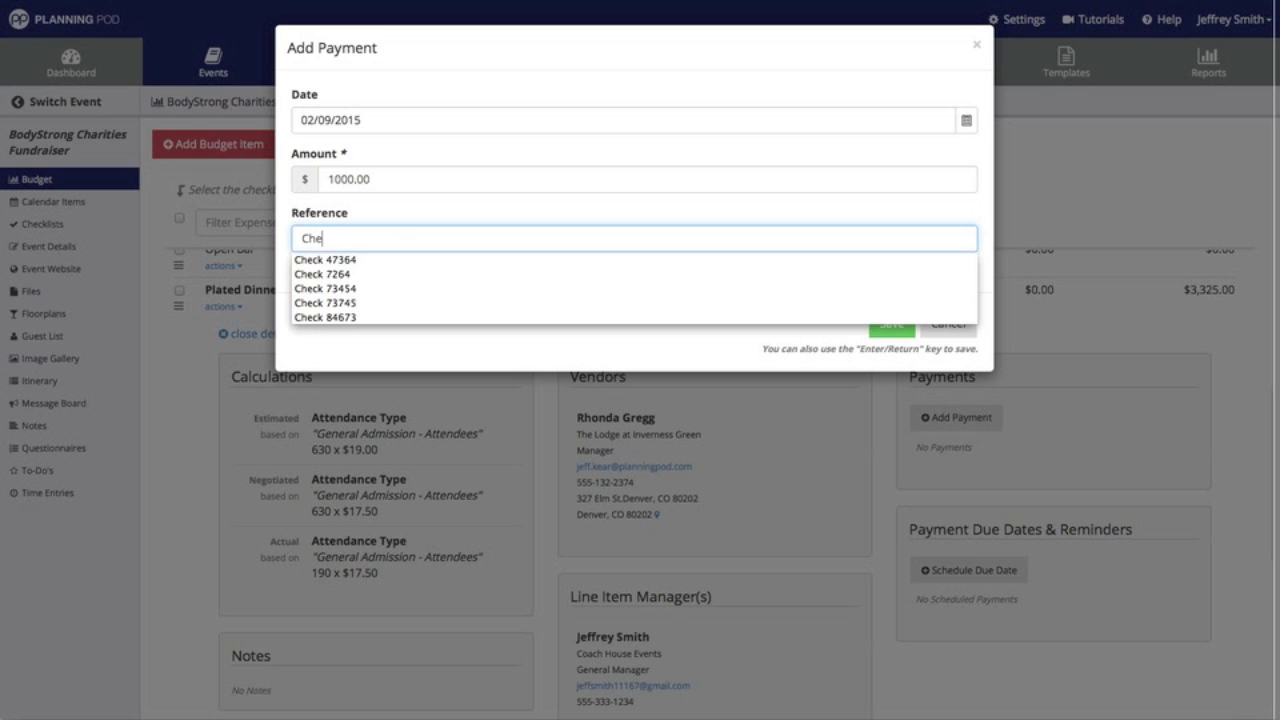
text(ck 8734645)
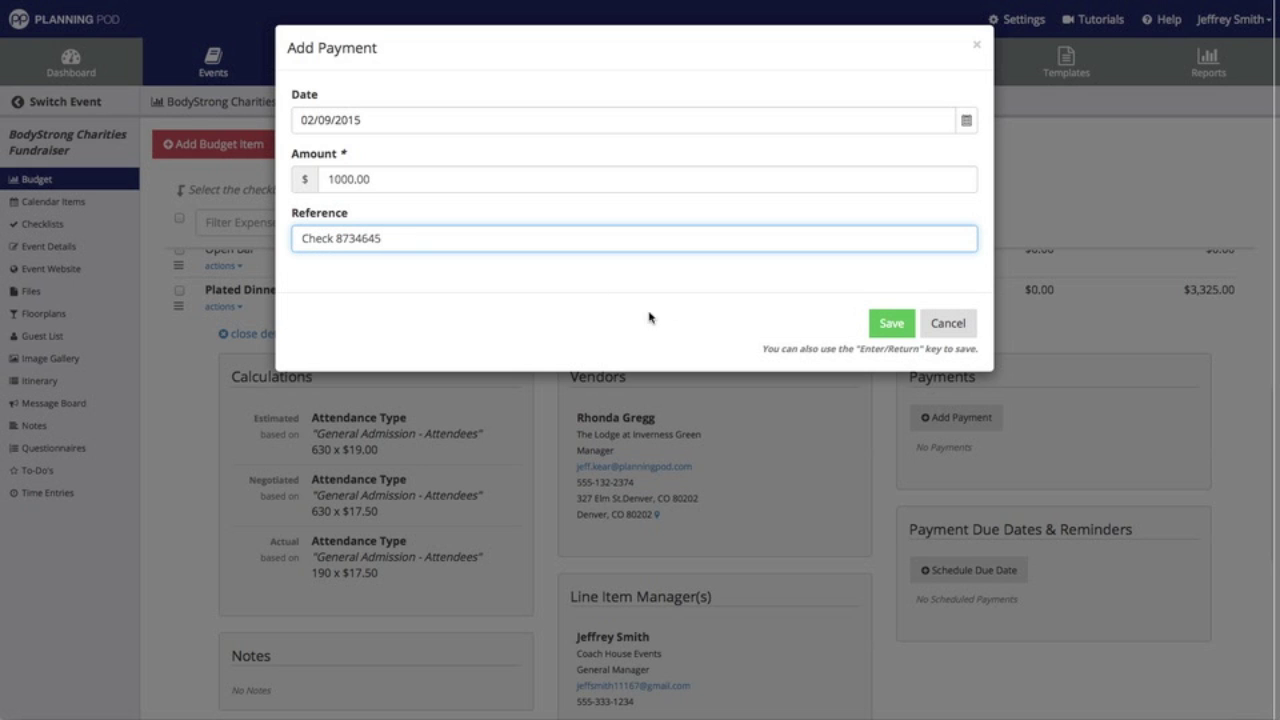
click(905, 324)
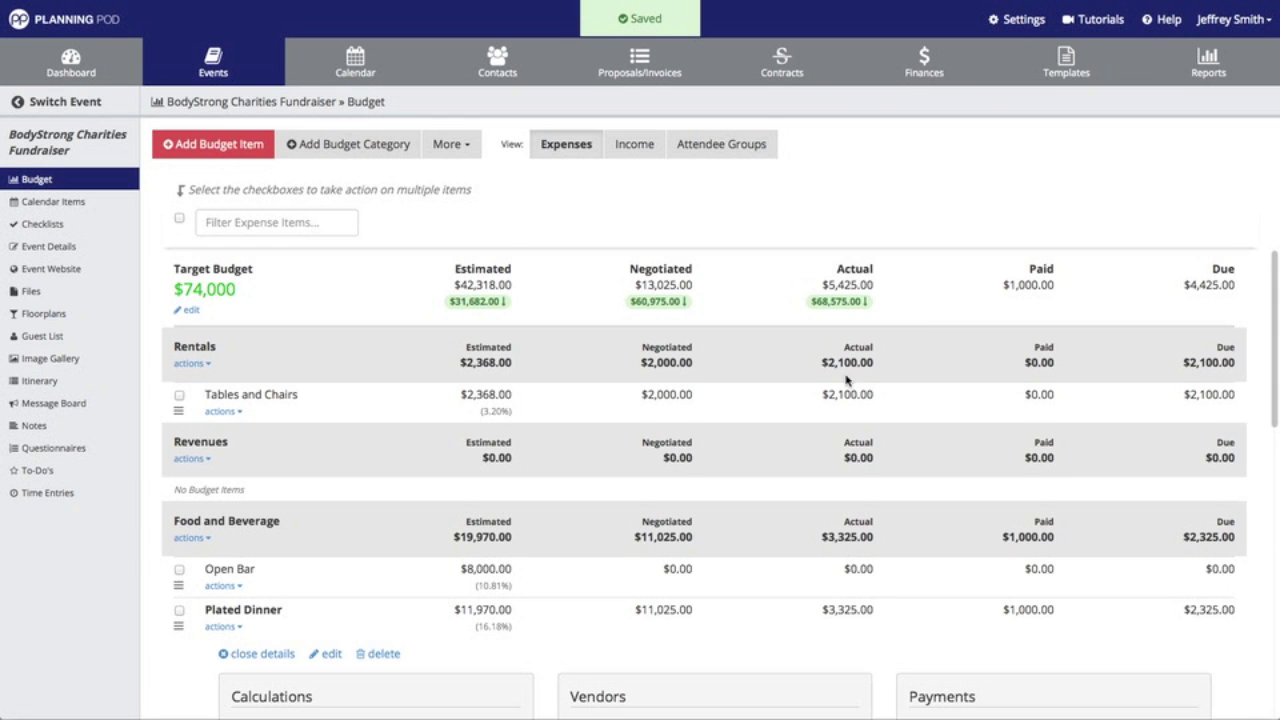
Step: Change the amount of Plated Dinner's recorded payment to $2500.00 and save it
scroll(846, 380, down, 5)
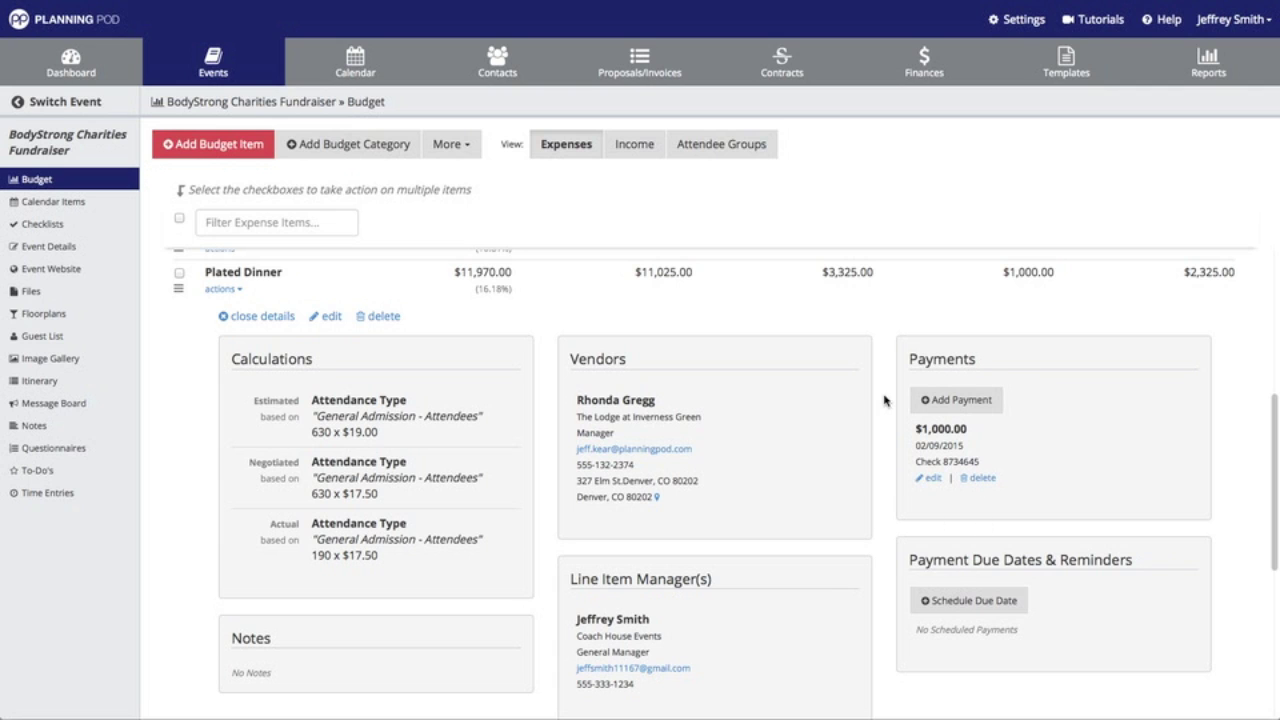
scroll(884, 400, up, 3)
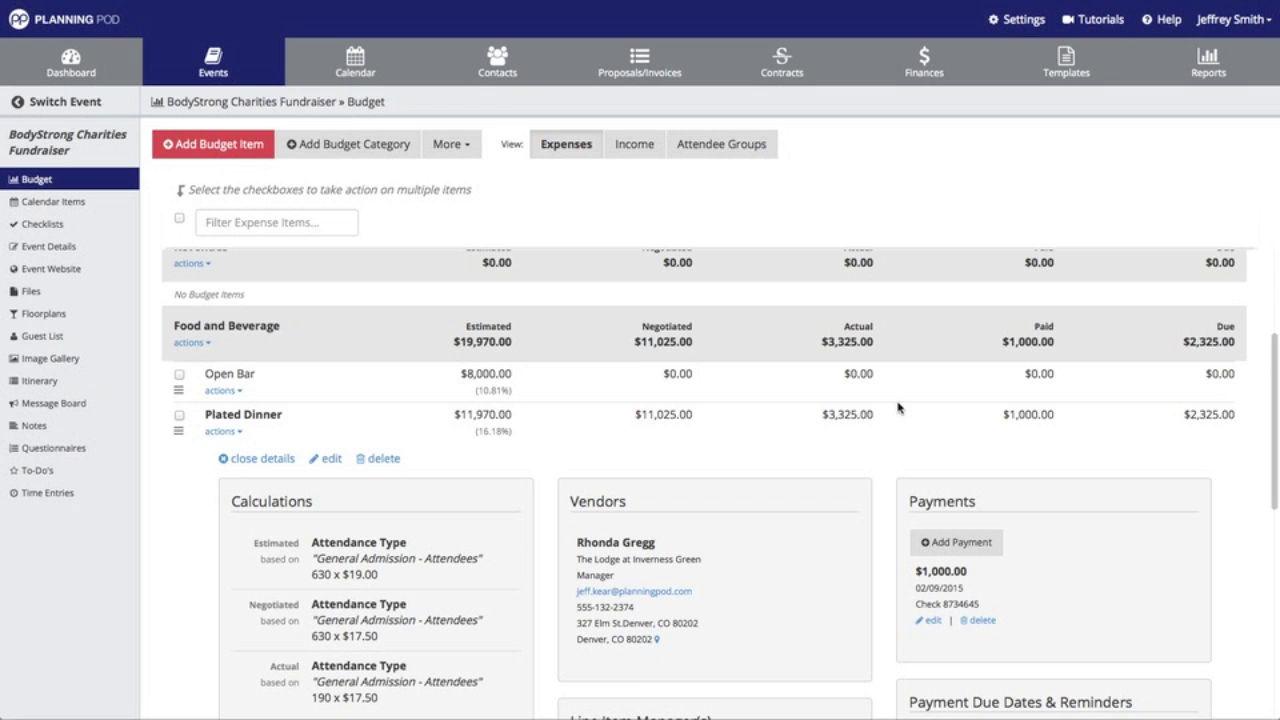
scroll(948, 636, down, 2)
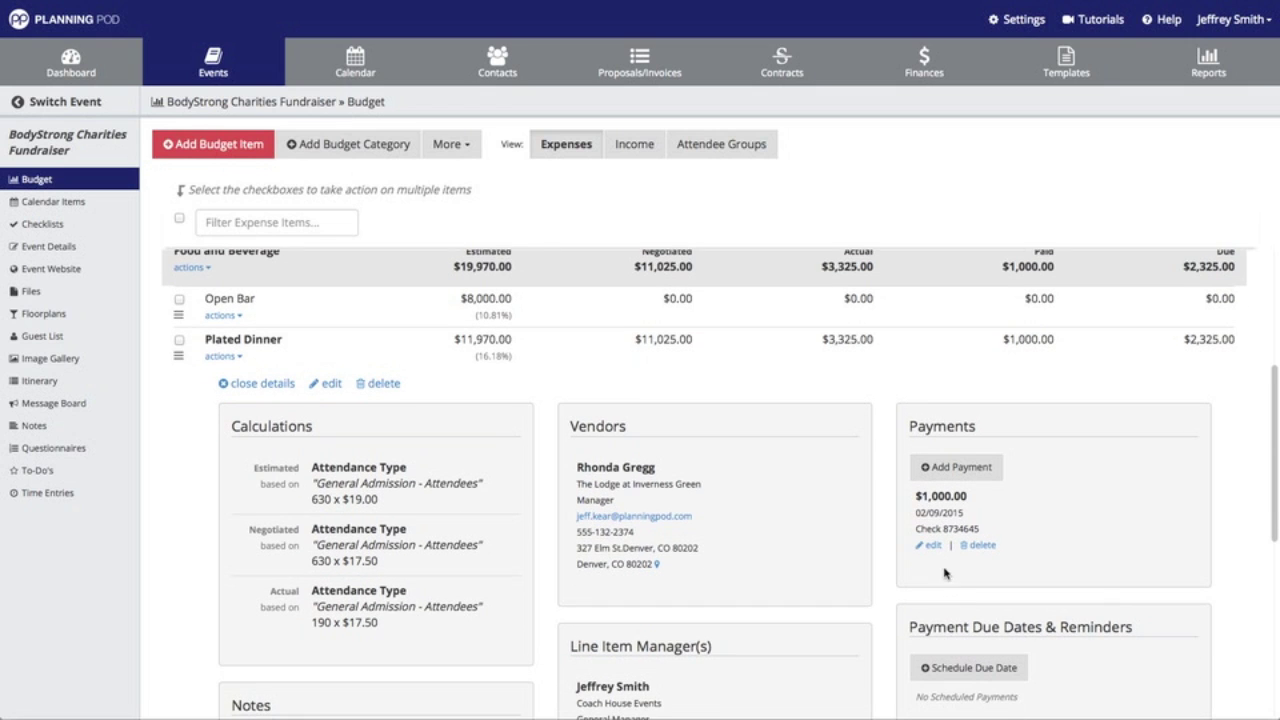
click(933, 547)
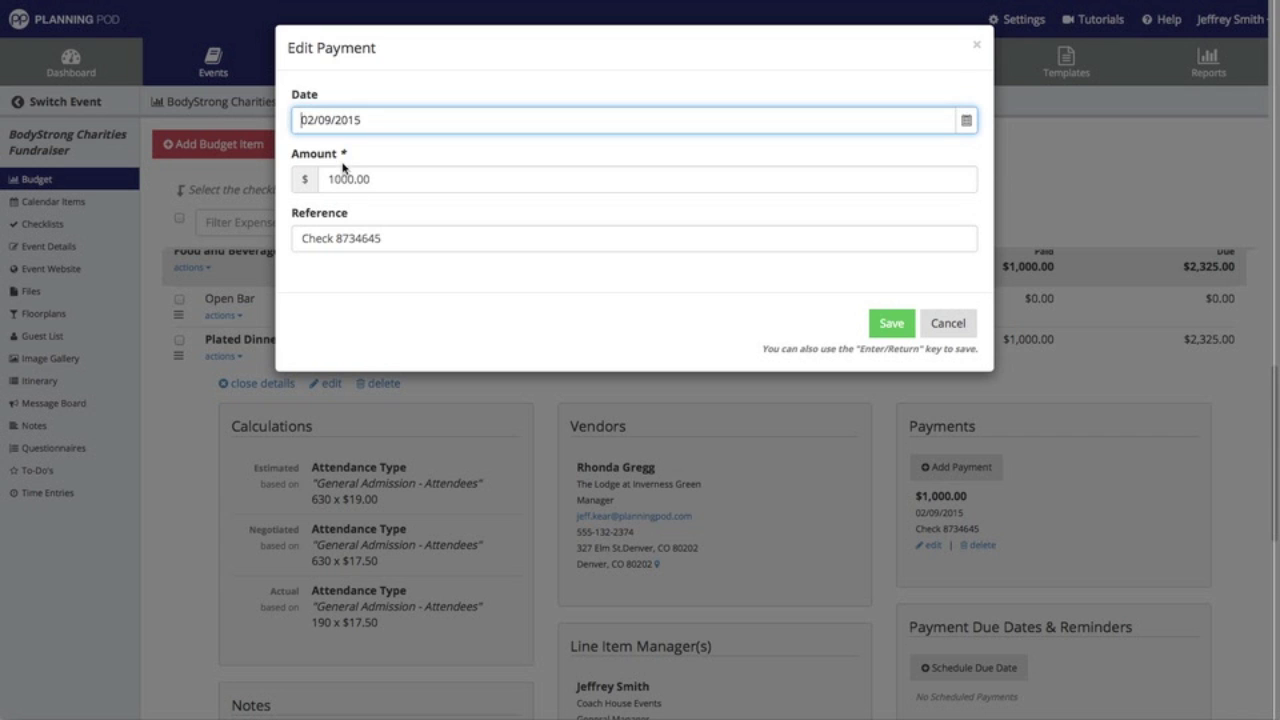
click(333, 178)
key(BackSpace)
text(2)
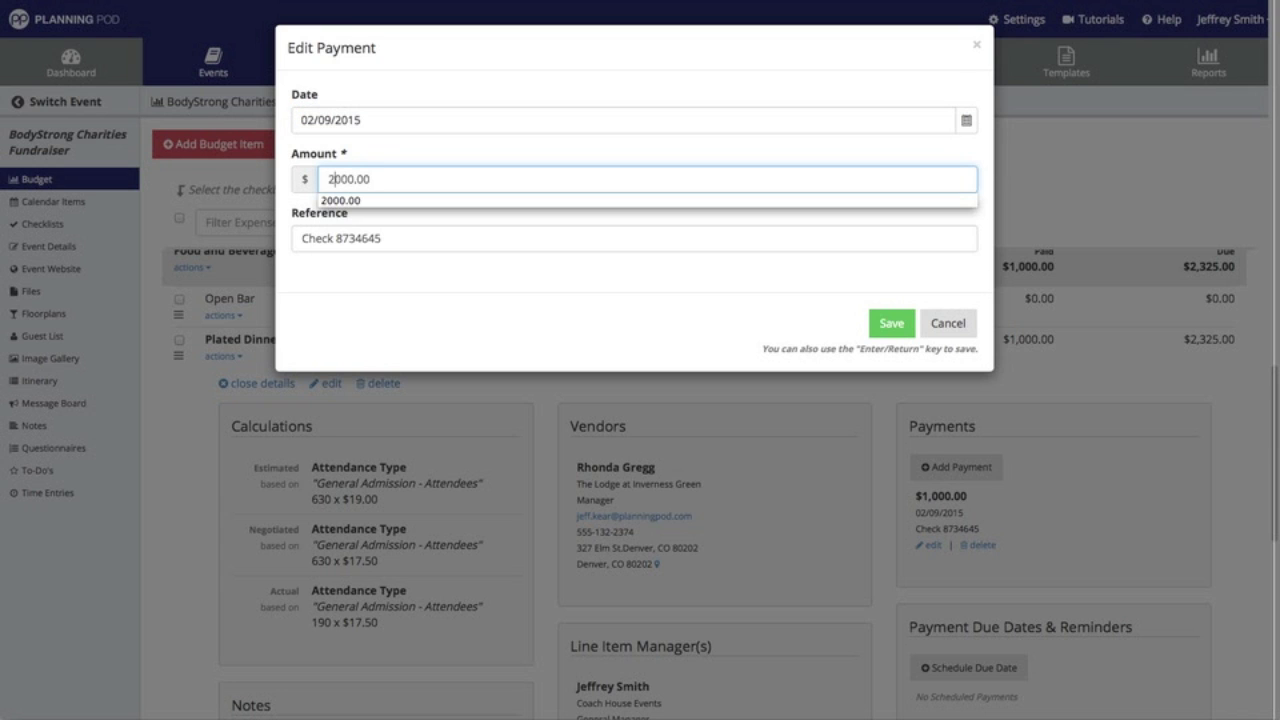
key(Delete)
text(5)
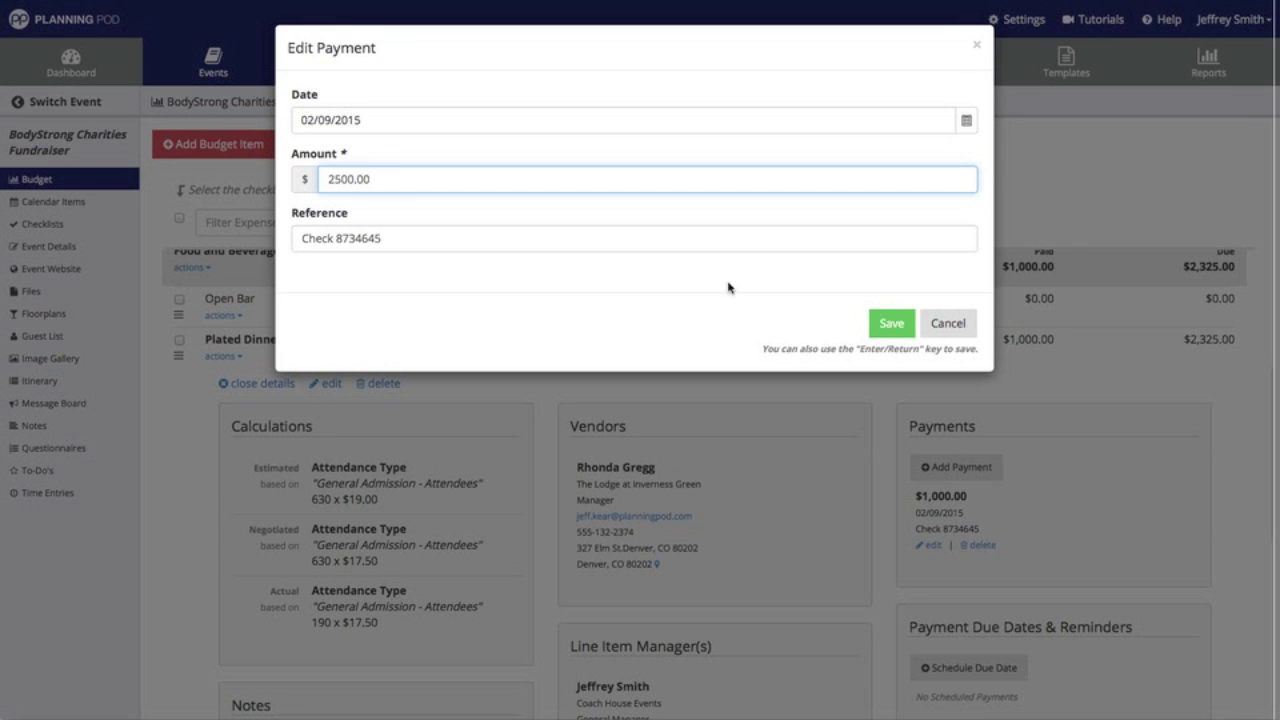
click(876, 321)
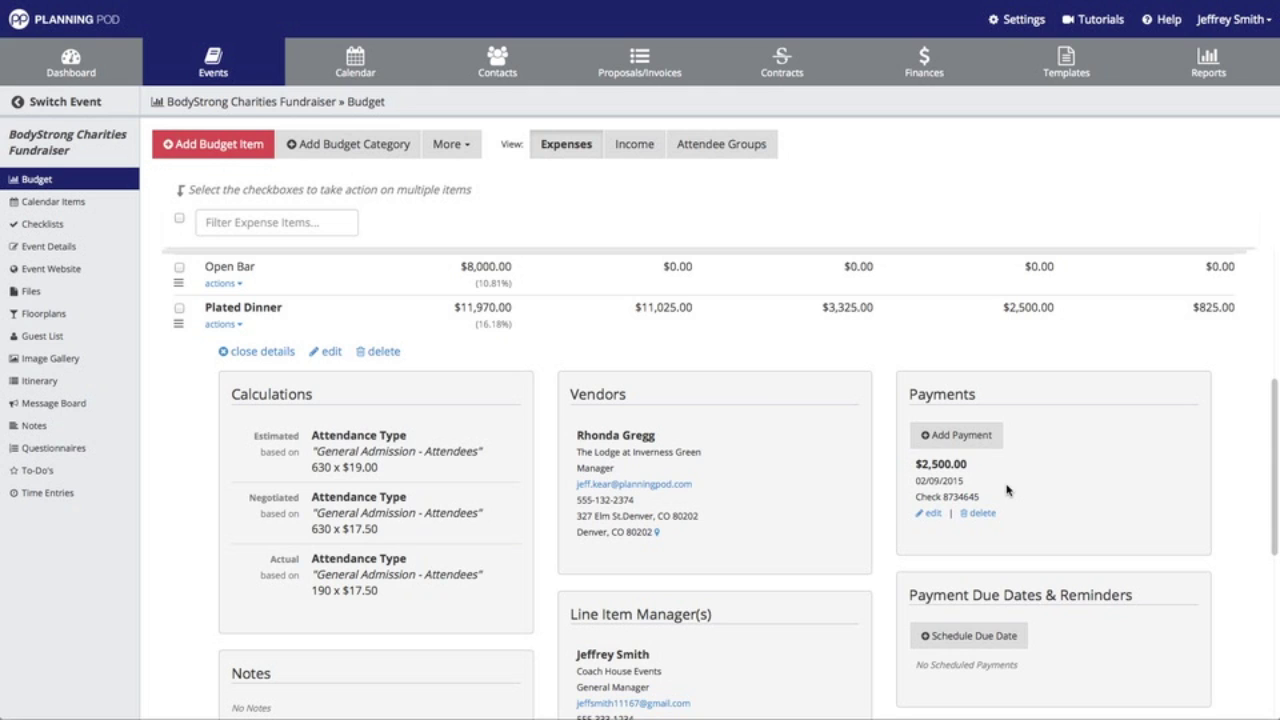
Step: Start scheduling a payment due date and reminder for the Plated Dinner item
click(224, 324)
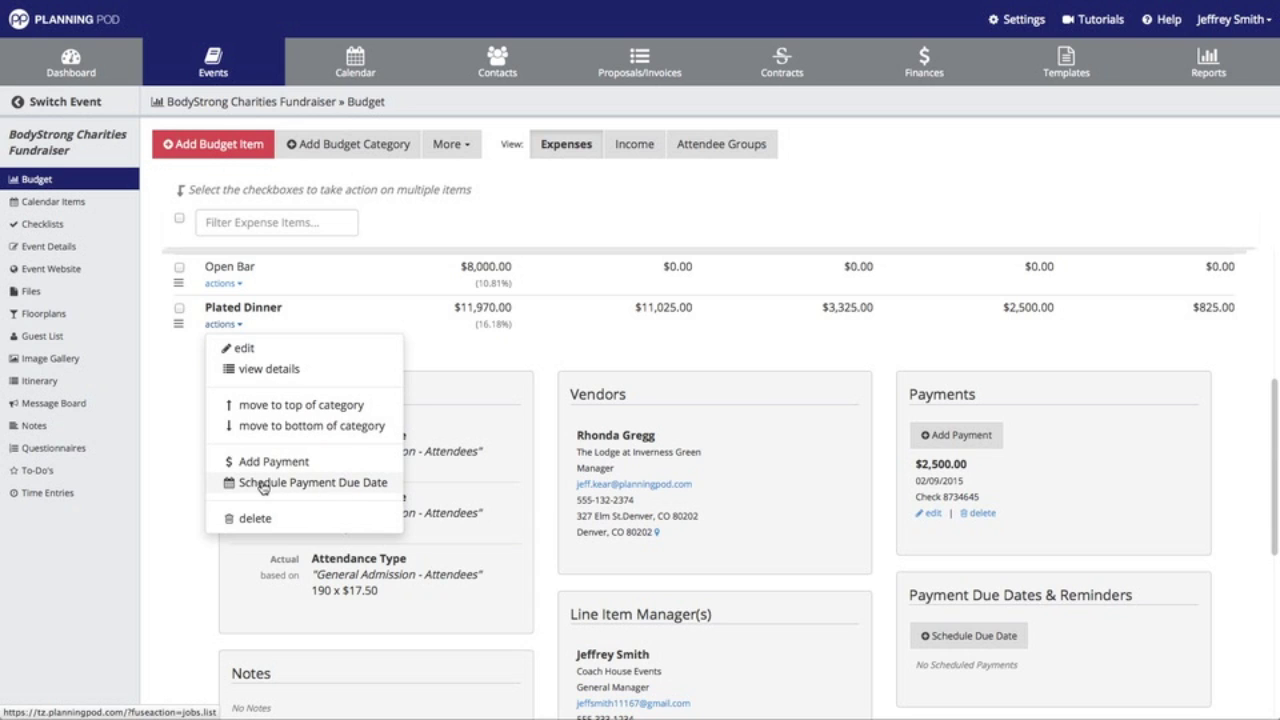
click(423, 349)
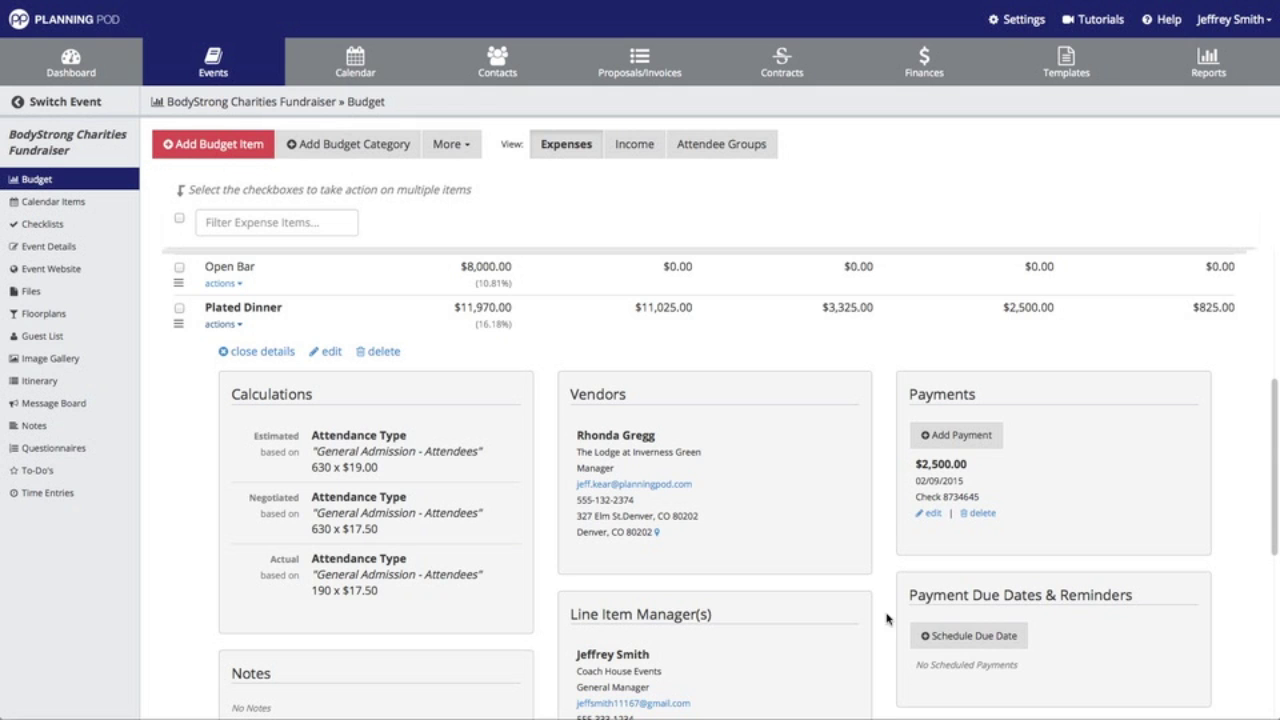
scroll(1050, 583, down, 1)
scroll(1049, 583, down, 1)
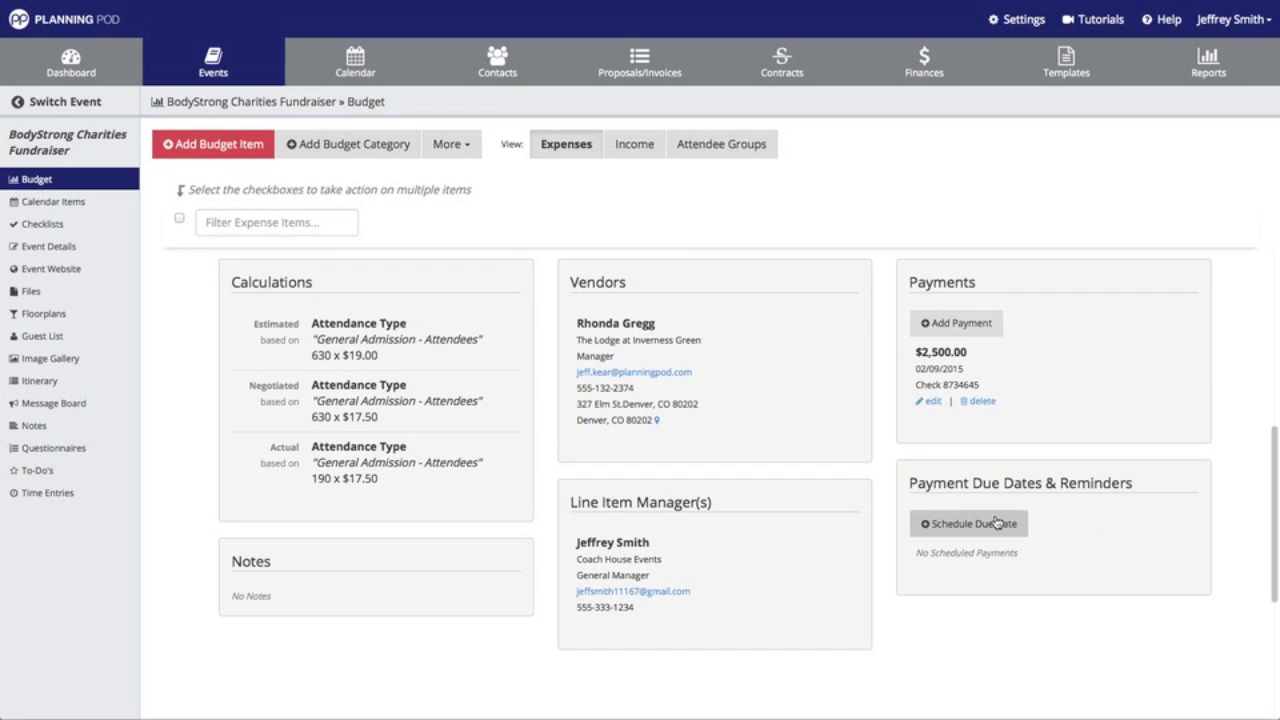
click(995, 521)
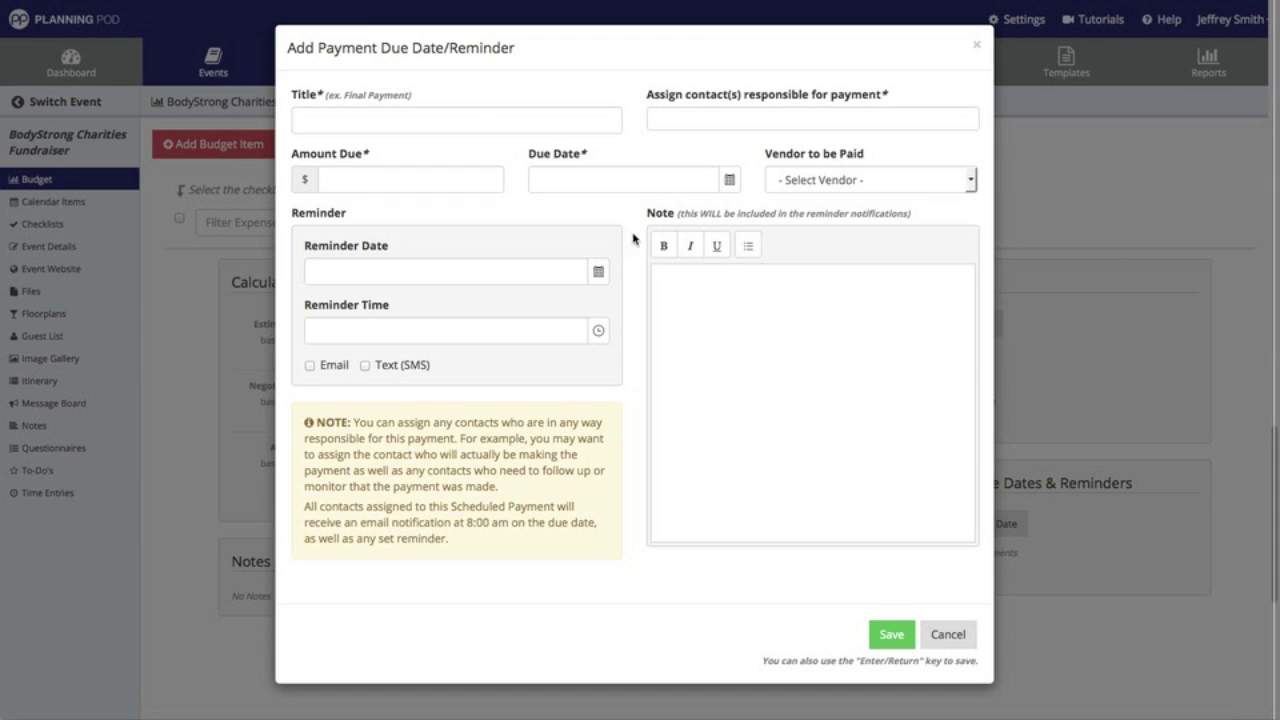
click(495, 115)
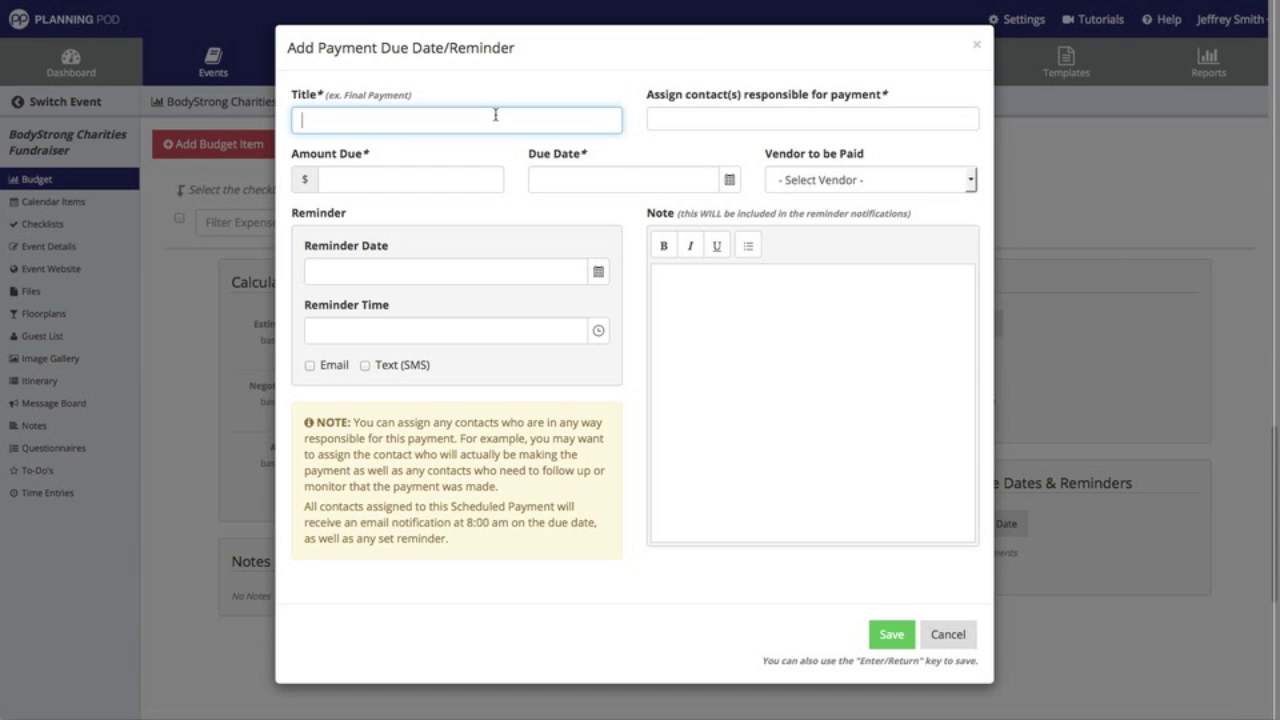
text(Deposit)
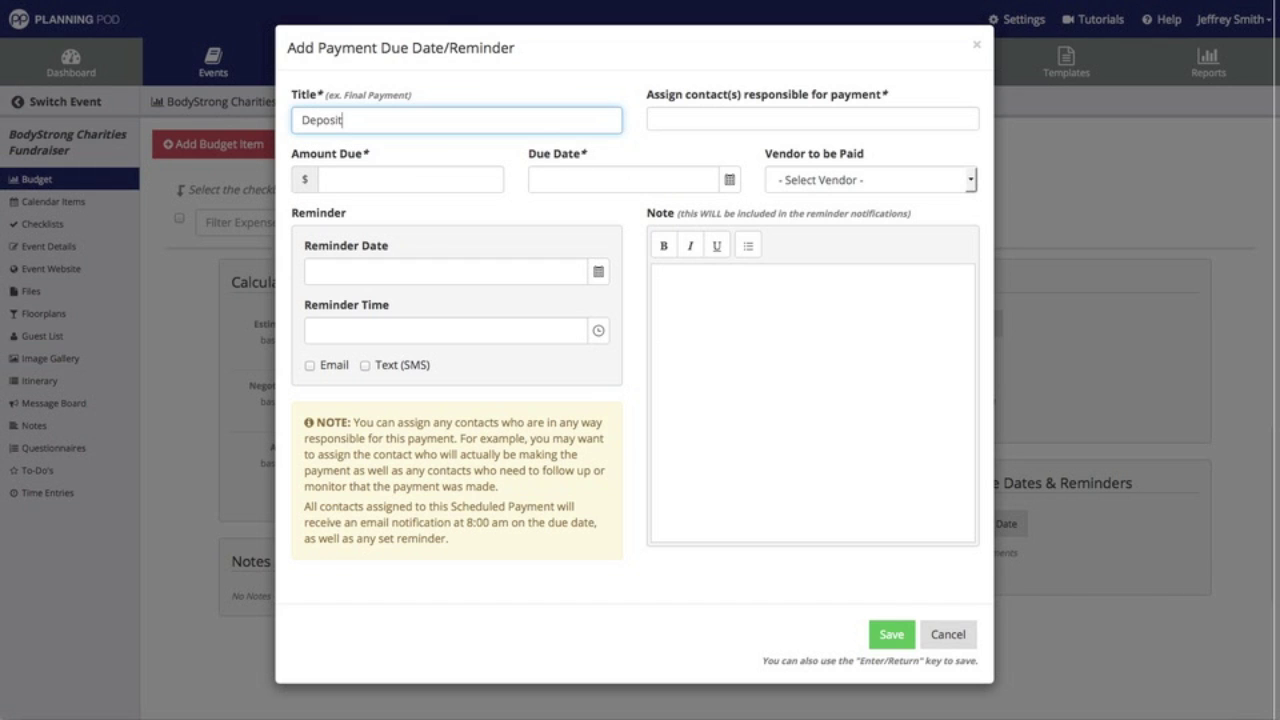
key(BackSpace)
key(BackSpace)
key(BackSpace)
key(BackSpace)
key(BackSpace)
key(BackSpace)
key(BackSpace)
Step: Title the scheduled payment First Installment and make the contact listed without a company responsible for it
text(First Installment)
click(758, 119)
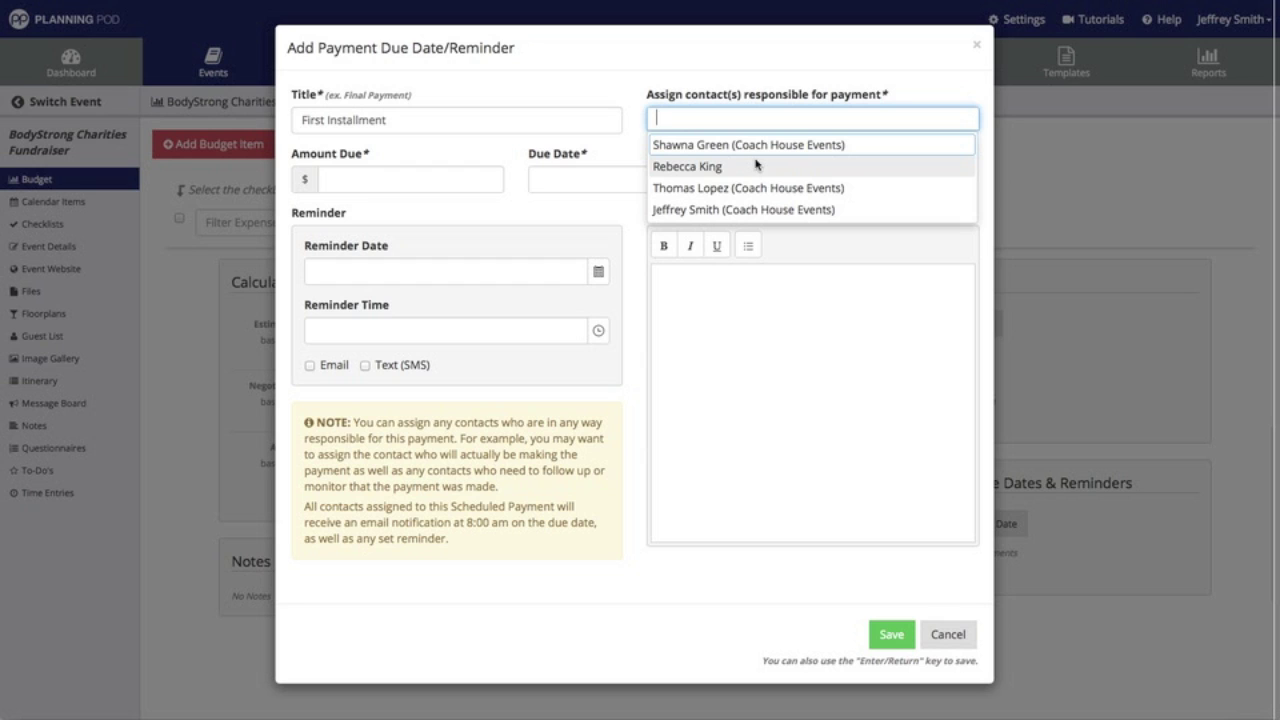
click(756, 166)
Step: Set the installment's amount due to $2000.00, due date to 02/11/2015, and vendor to be paid to The Lodge at Inverness Green
click(458, 180)
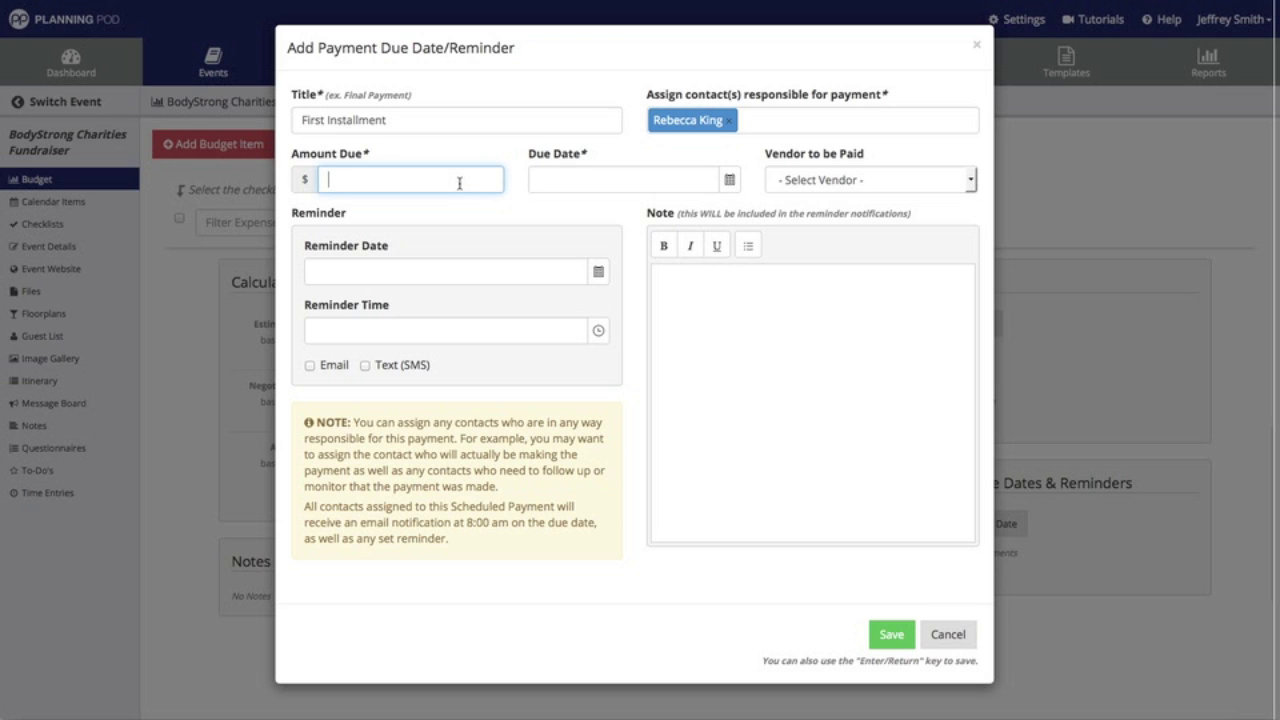
text(2000.00)
click(730, 181)
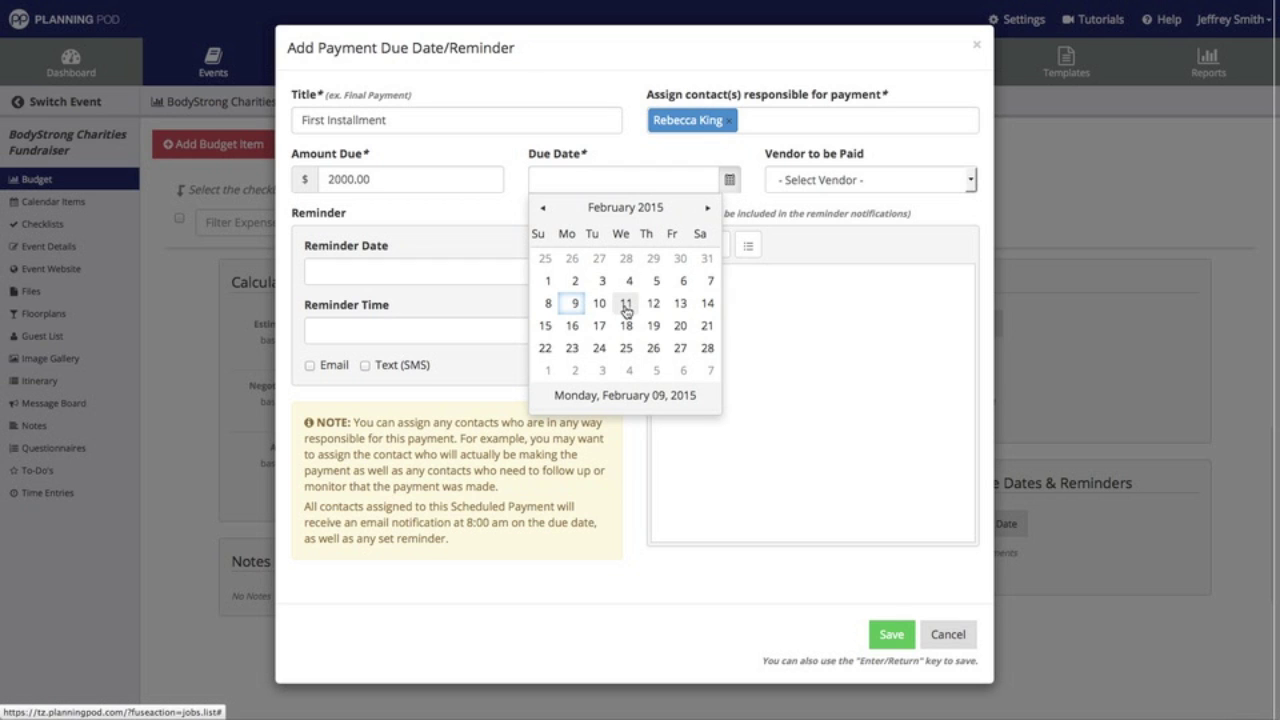
click(626, 304)
click(837, 185)
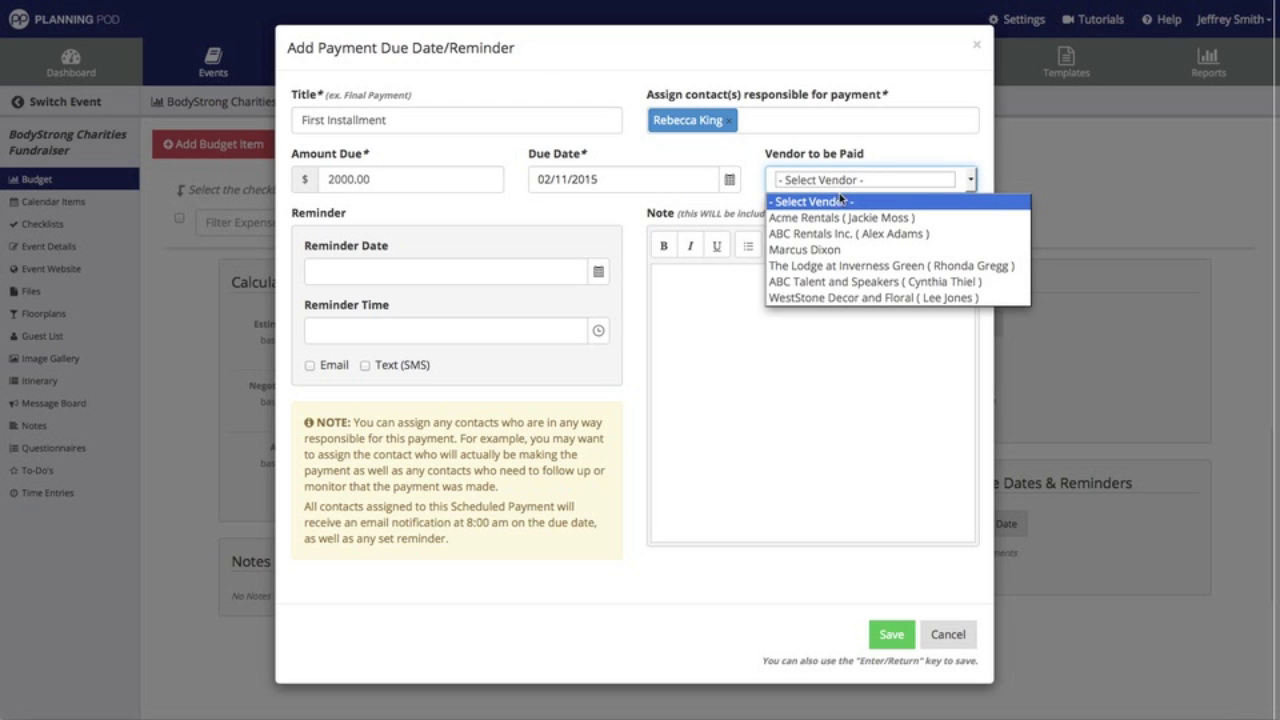
click(852, 268)
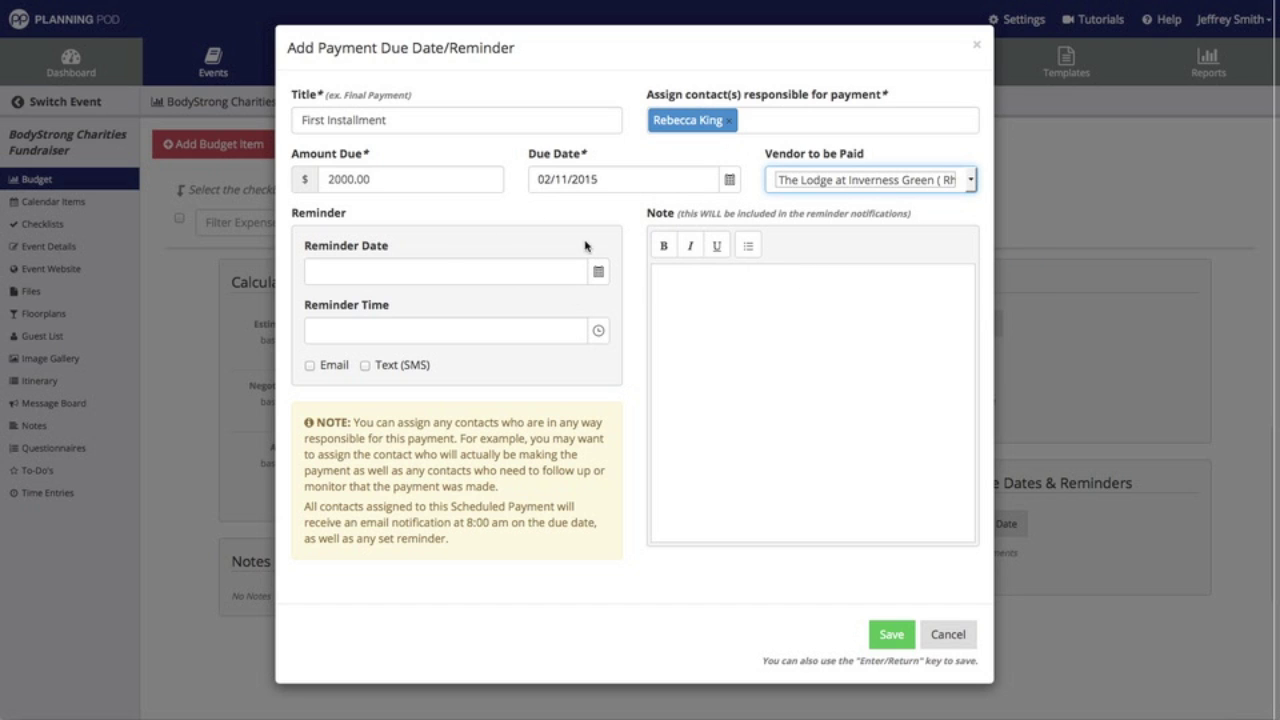
Step: Set the installment's reminder to 02/10/2015 at 11:00 AM
click(598, 272)
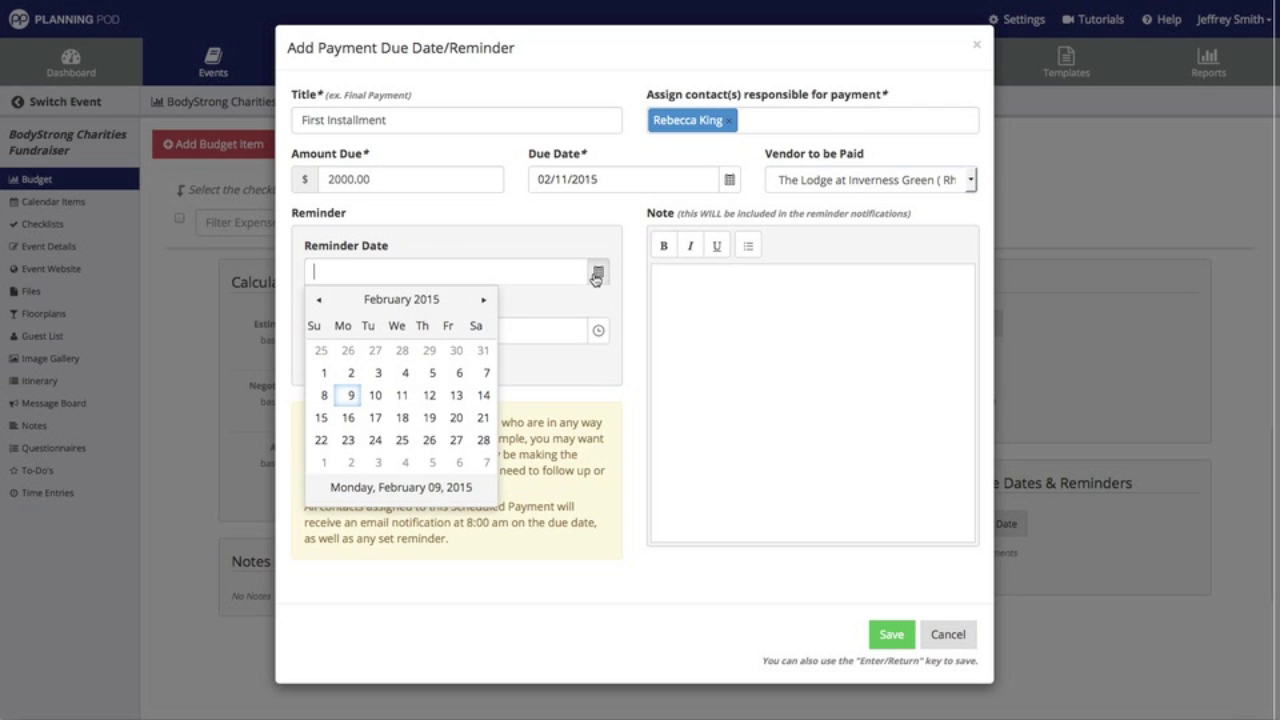
click(377, 398)
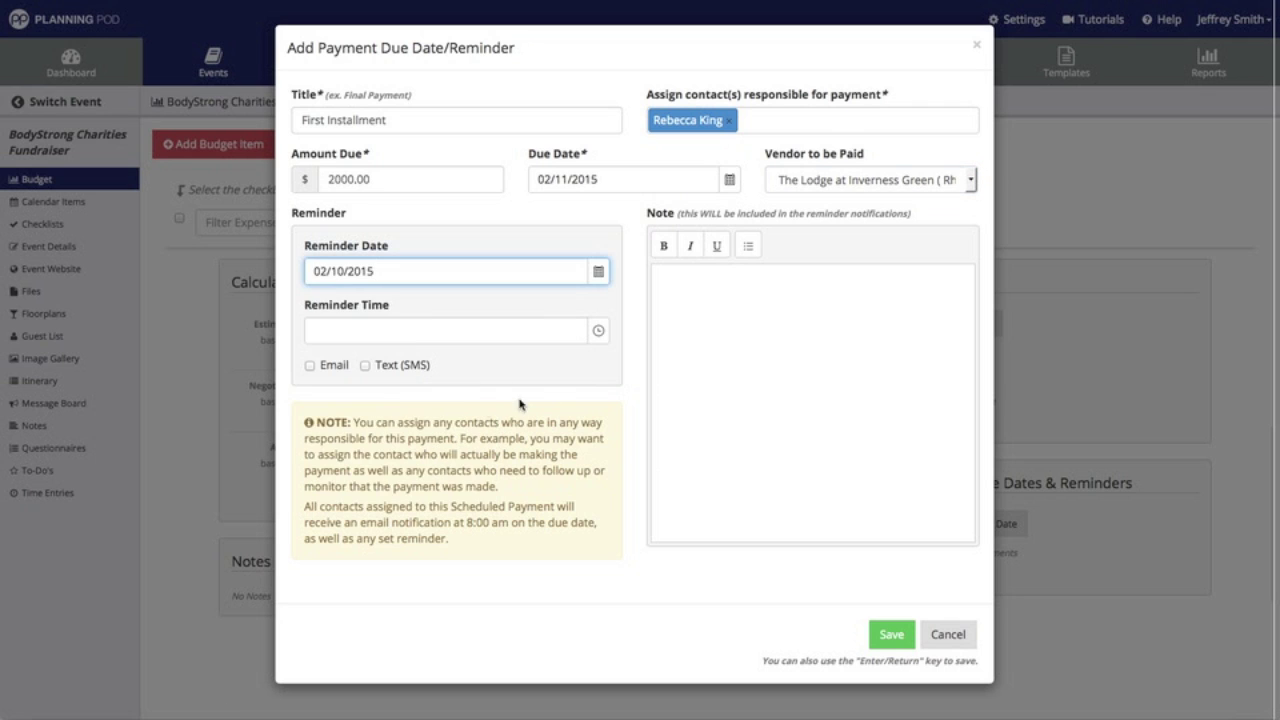
click(598, 331)
click(521, 336)
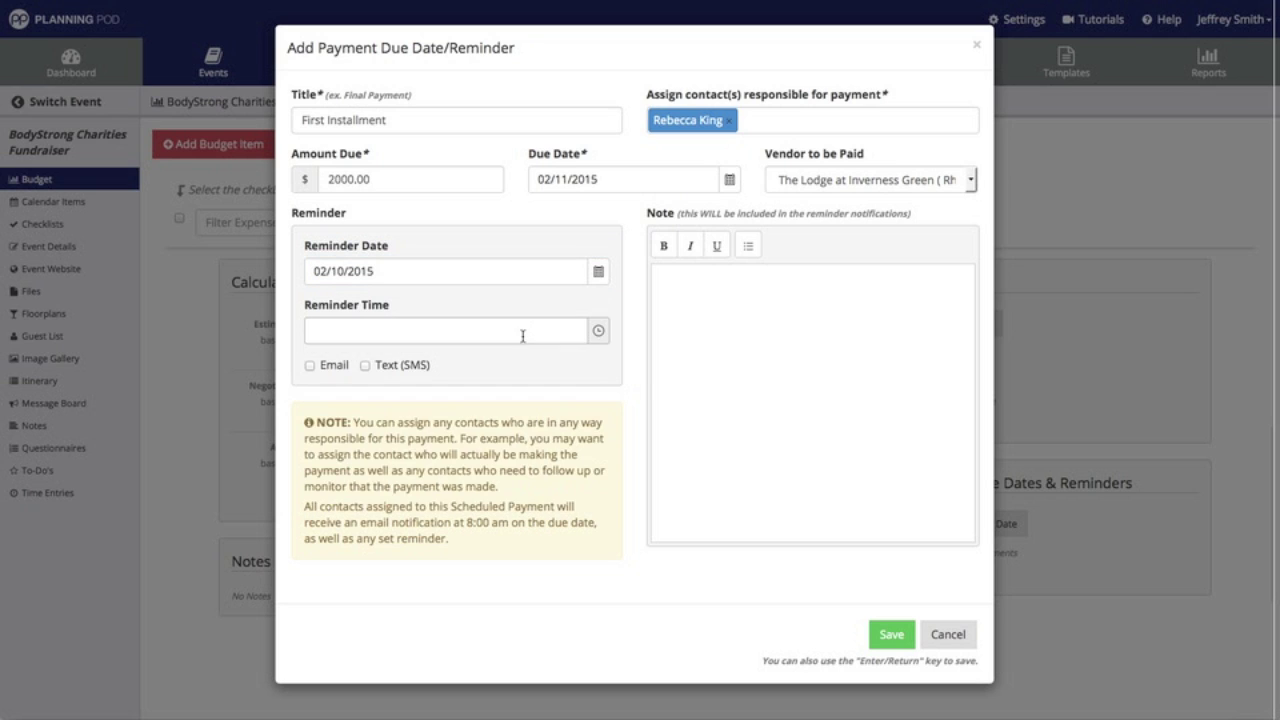
text(11:00 am)
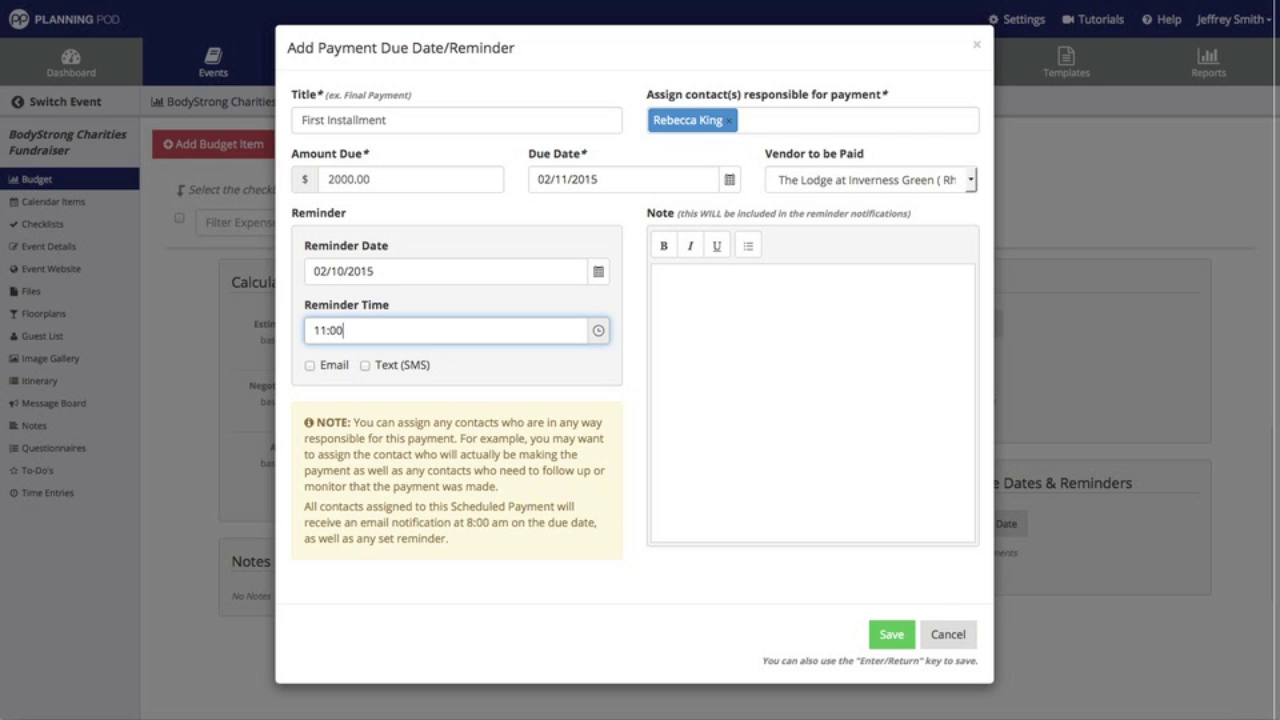
Step: Send the reminder by email and text with the note "Please pay by check or credit card", and save the scheduled payment
click(310, 365)
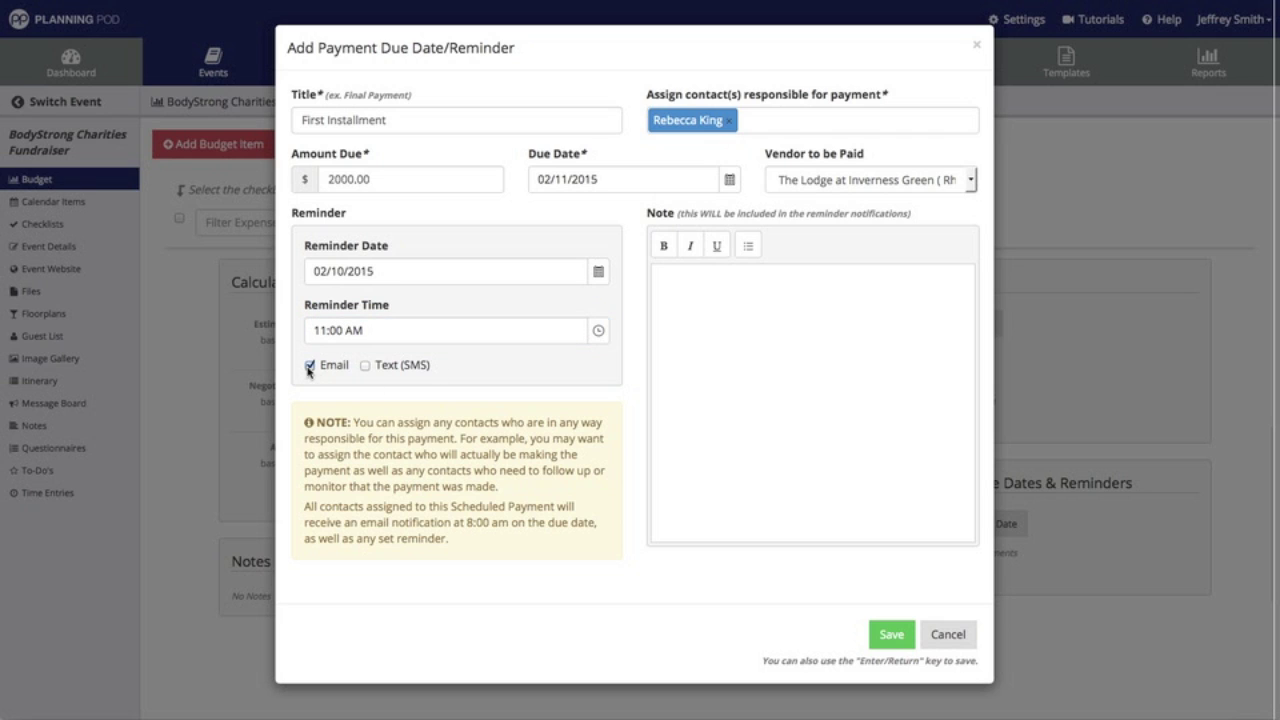
click(365, 366)
text(Ple)
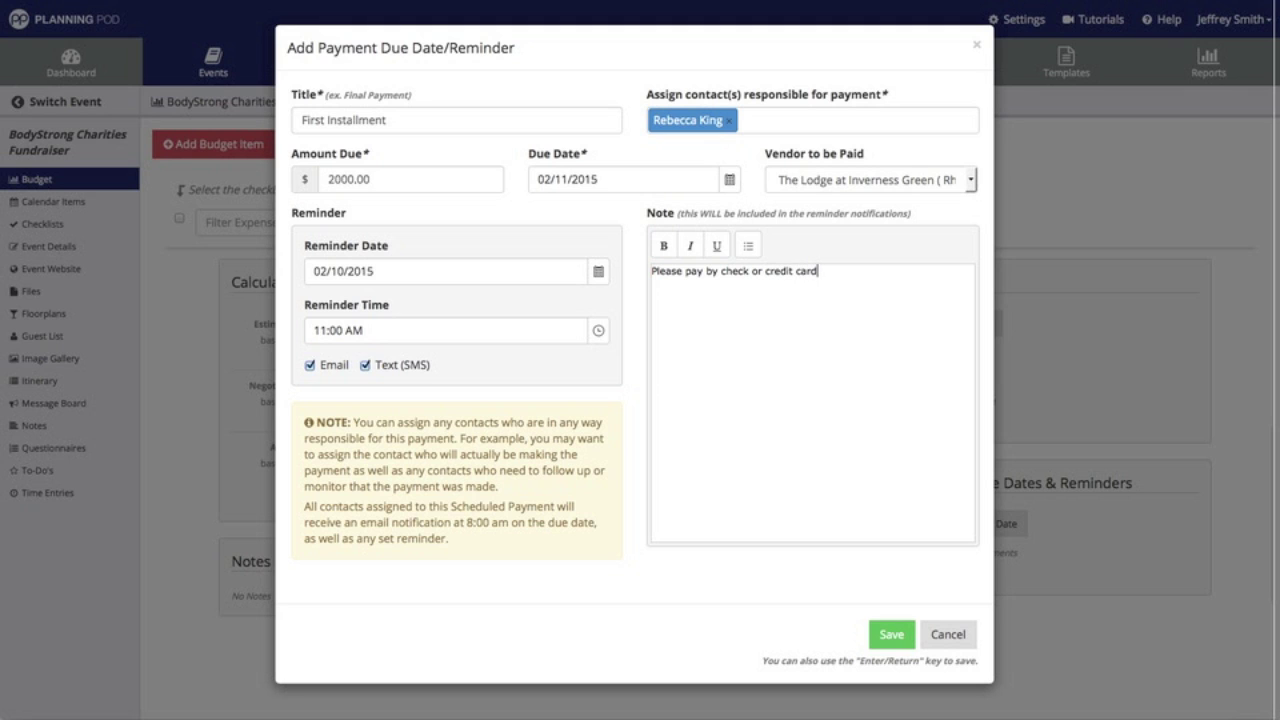
click(897, 636)
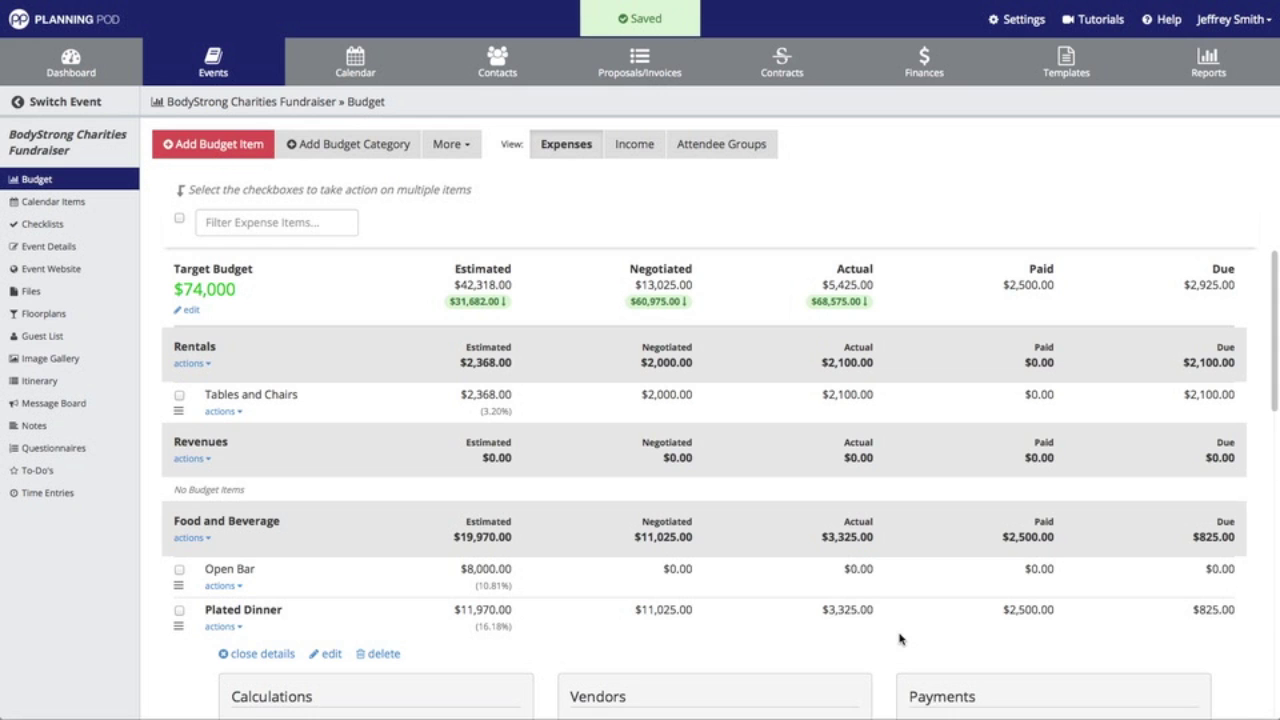
Step: Schedule another due date for Plated Dinner, titled Second Installment, with the contact responsible for the First Installment assigned to it
scroll(907, 627, down, 1)
scroll(907, 627, down, 5)
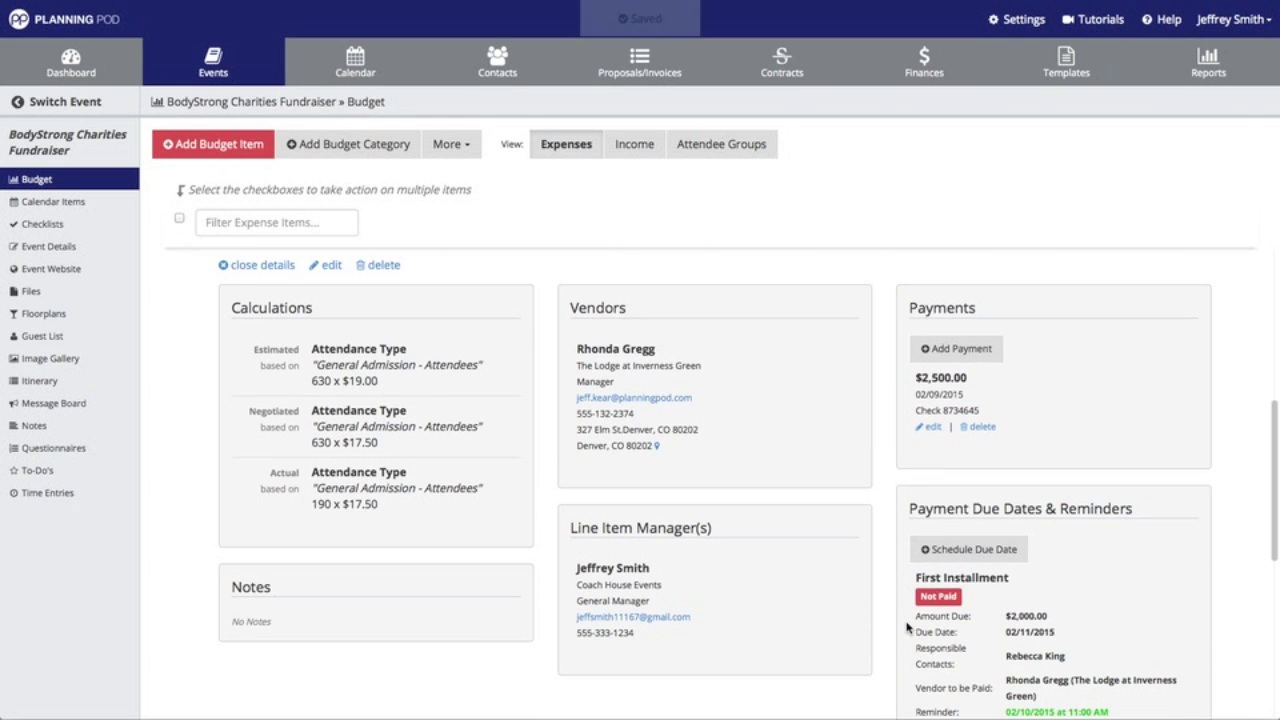
scroll(370, 345, up, 2)
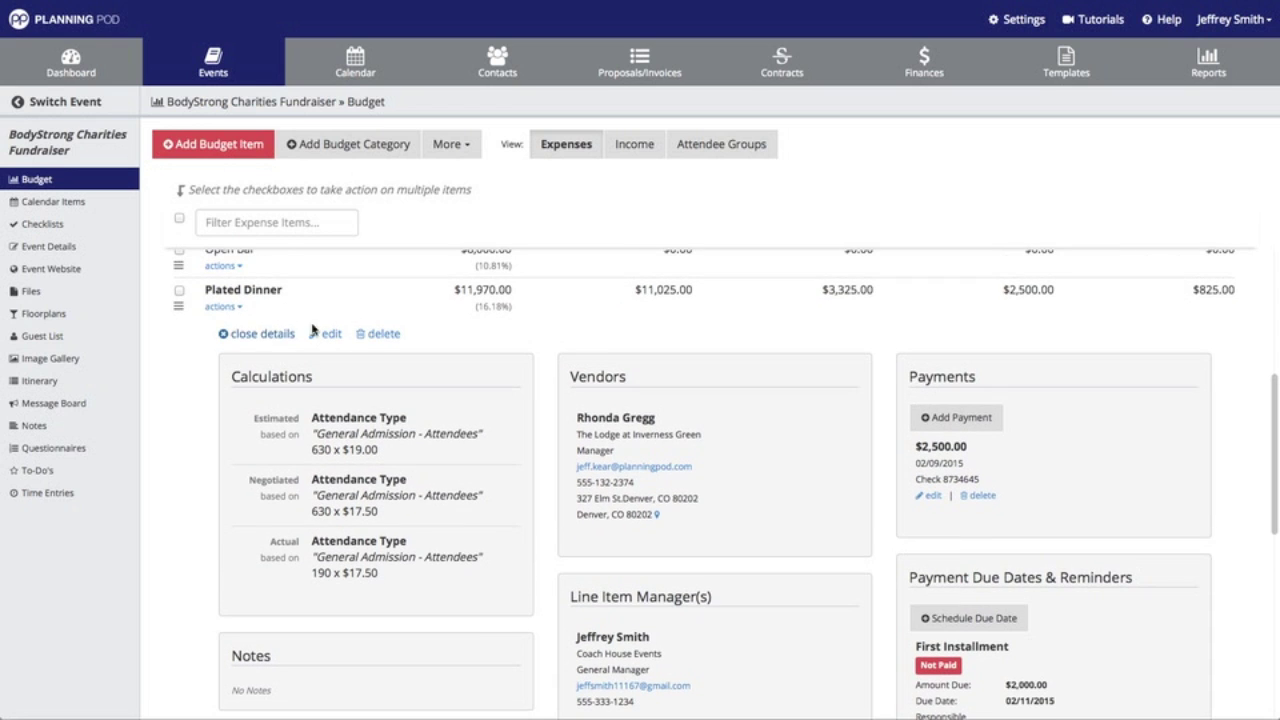
scroll(812, 560, down, 3)
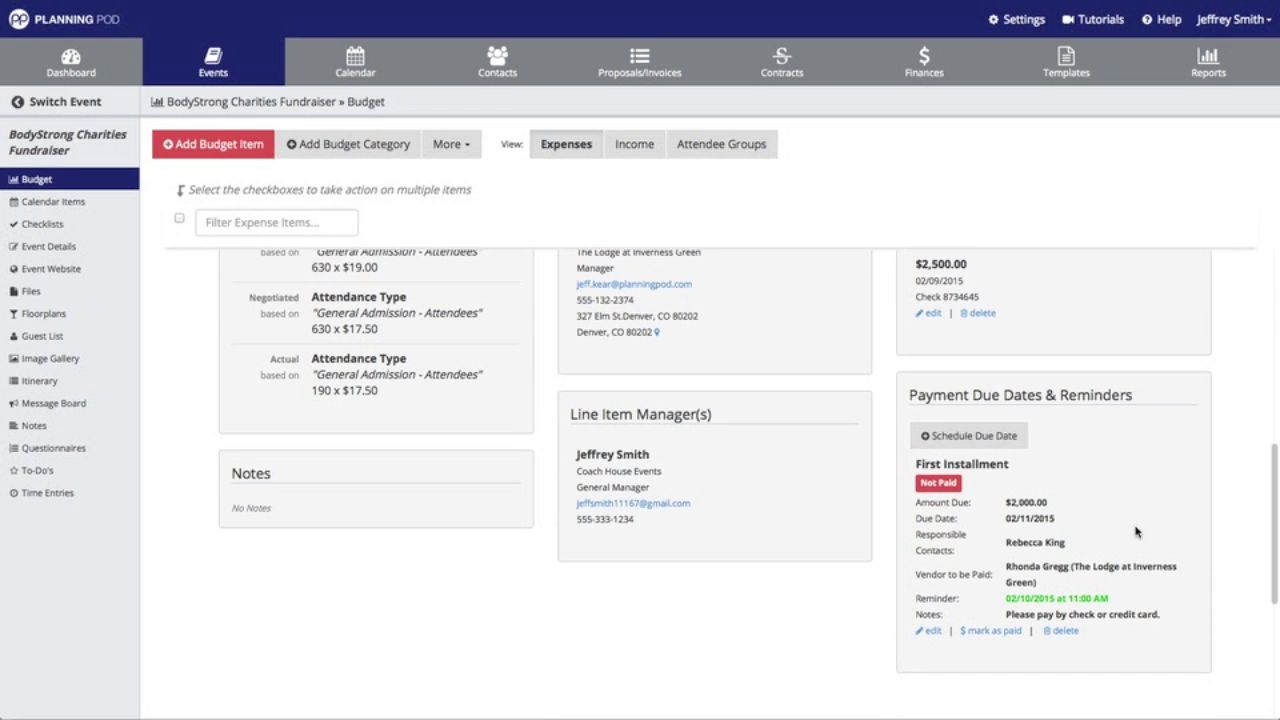
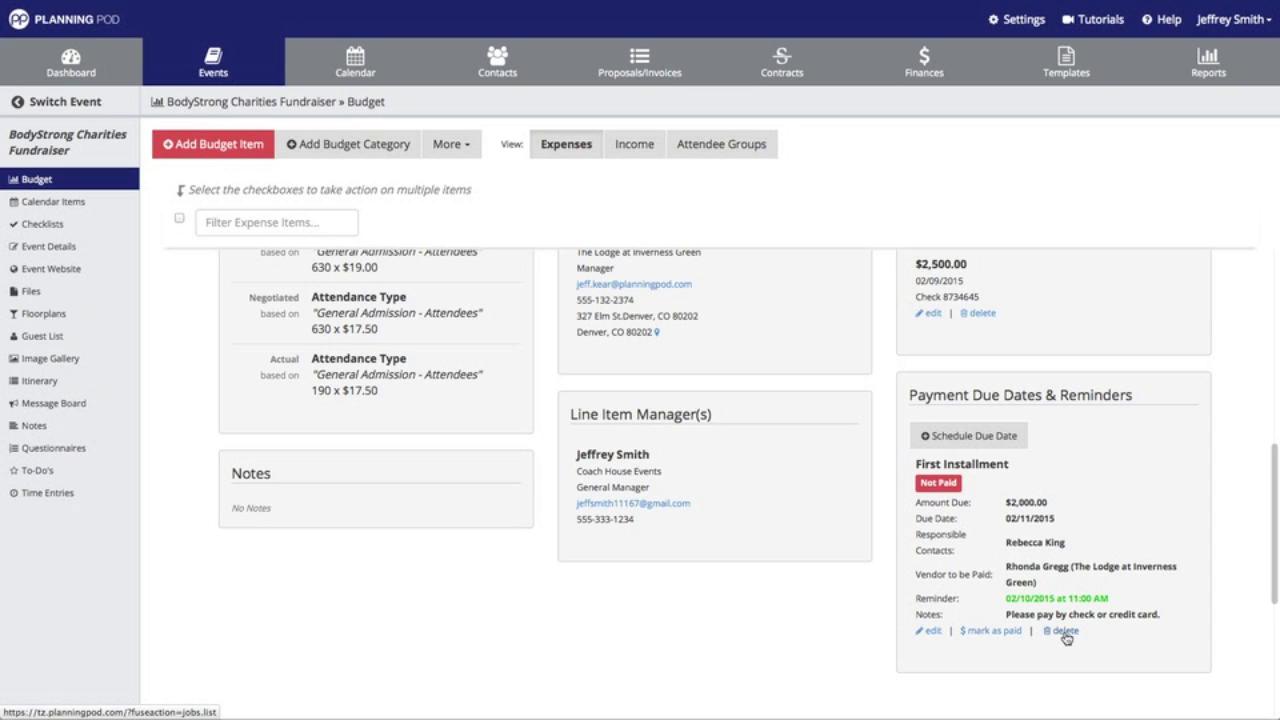
click(988, 441)
click(508, 122)
text(S)
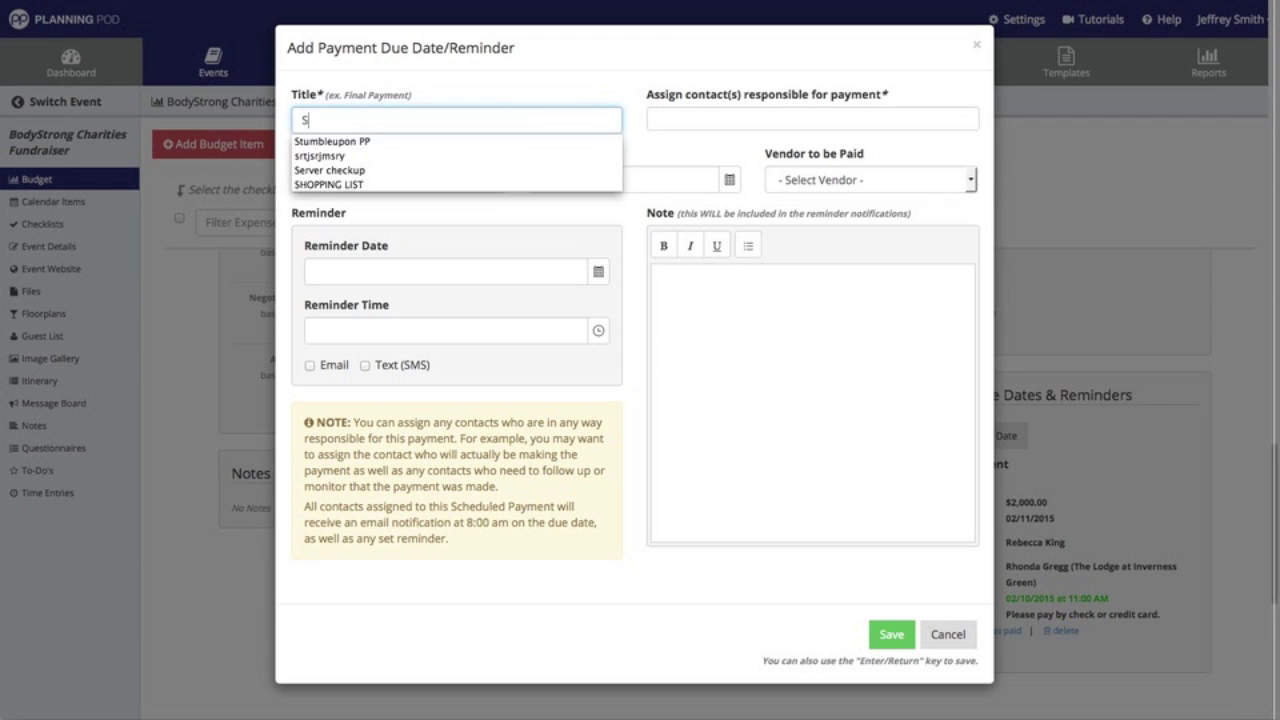
text(econd Inta)
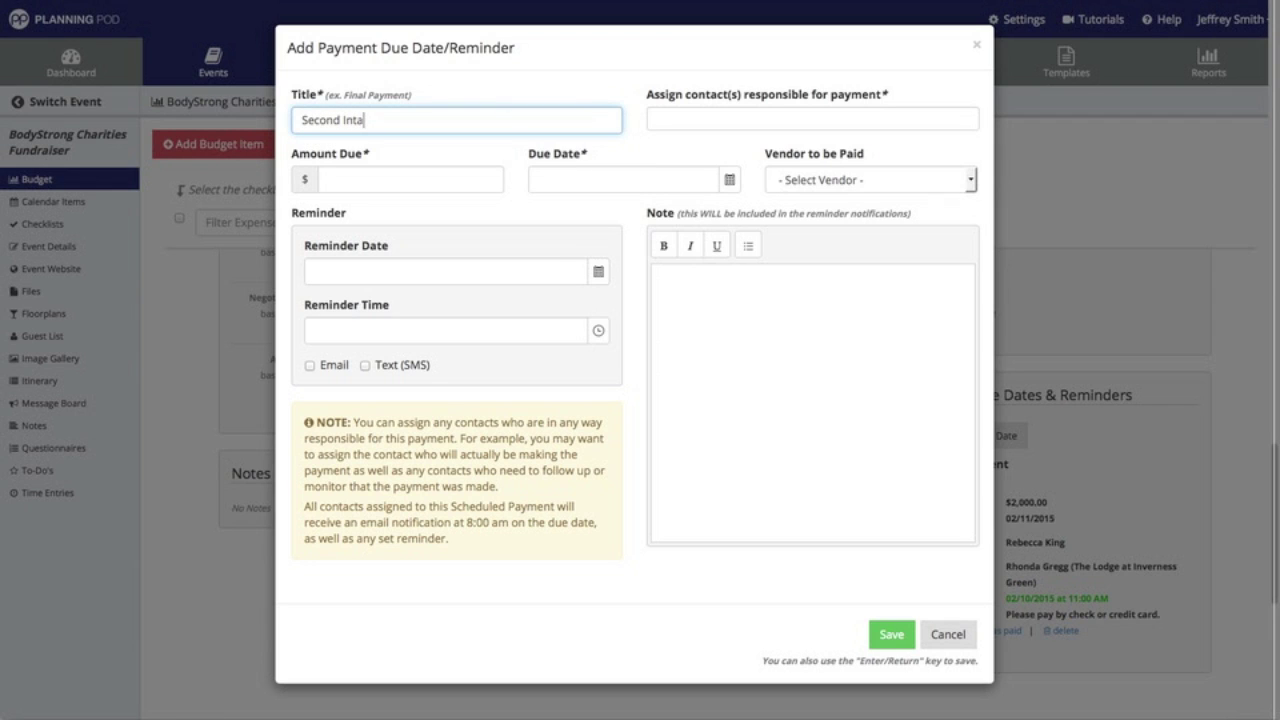
key(BackSpace)
key(BackSpace)
text(stallment)
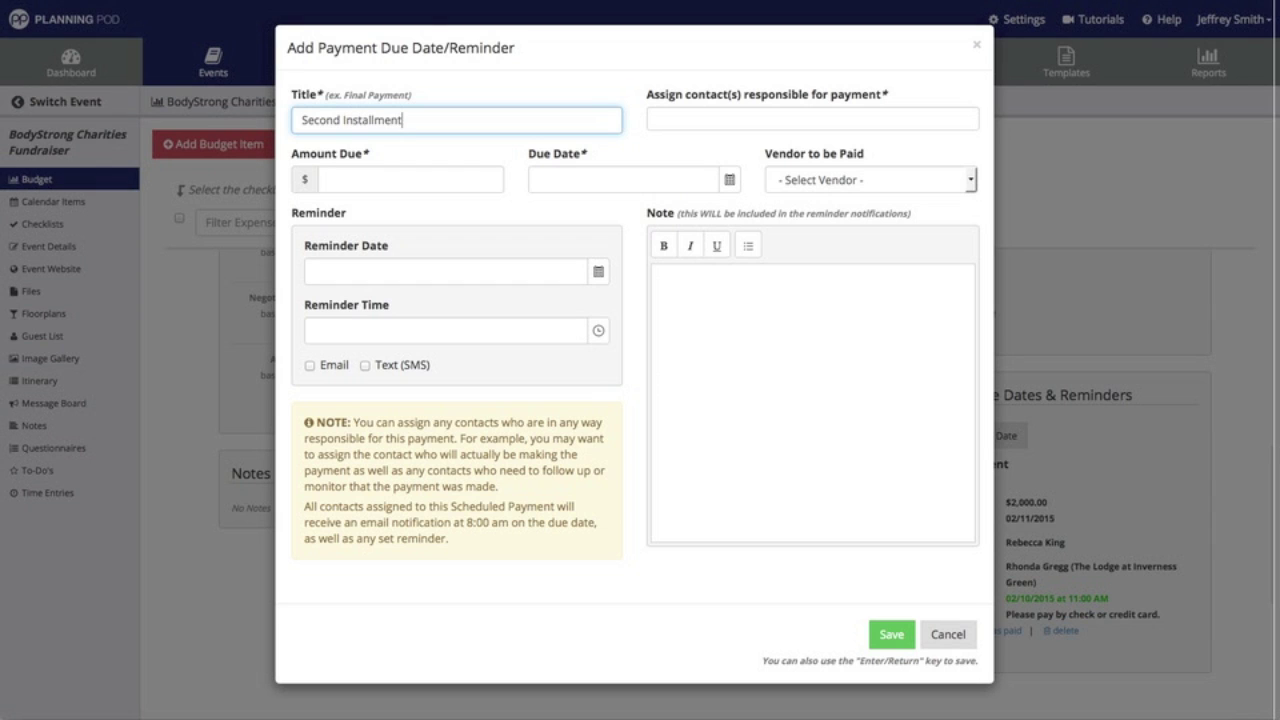
click(661, 117)
click(688, 156)
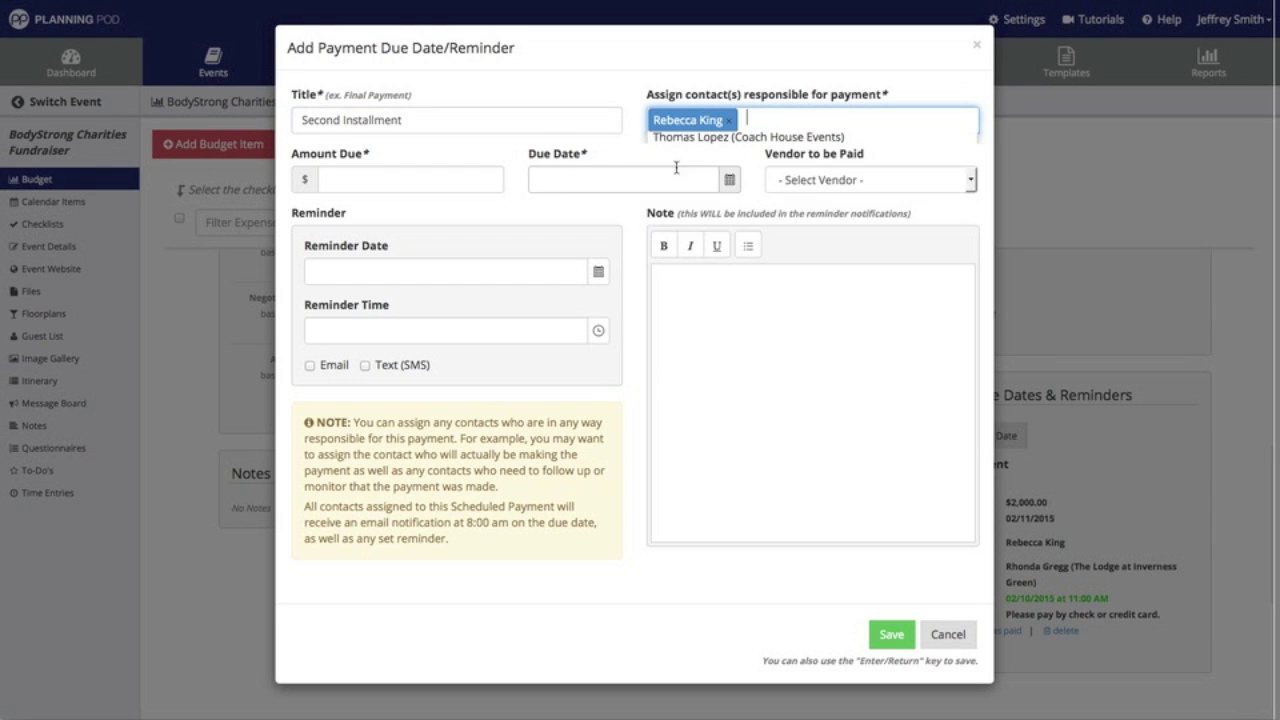
Step: Set the Second Installment's amount due to $2500.00, due date to 03/03/2015, and vendor to be paid to The Lodge at Inverness Green
click(488, 168)
text(12)
key(BackSpace)
key(BackSpace)
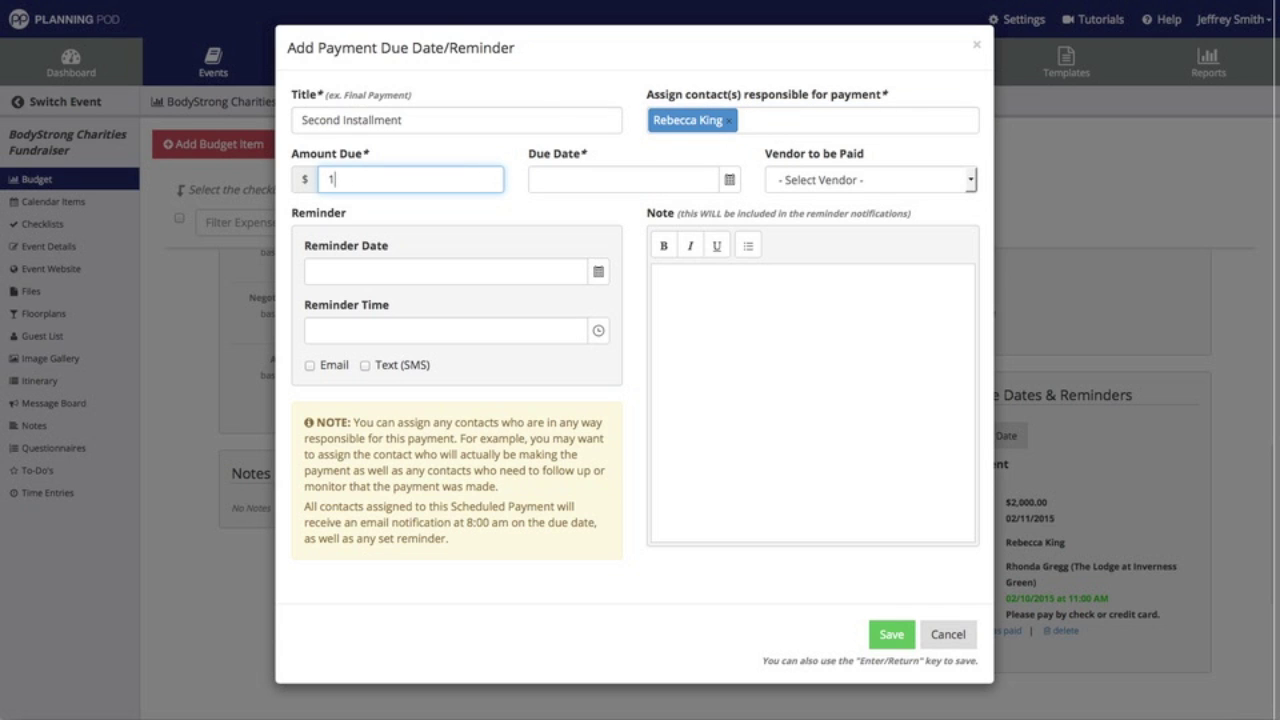
text(2500.00)
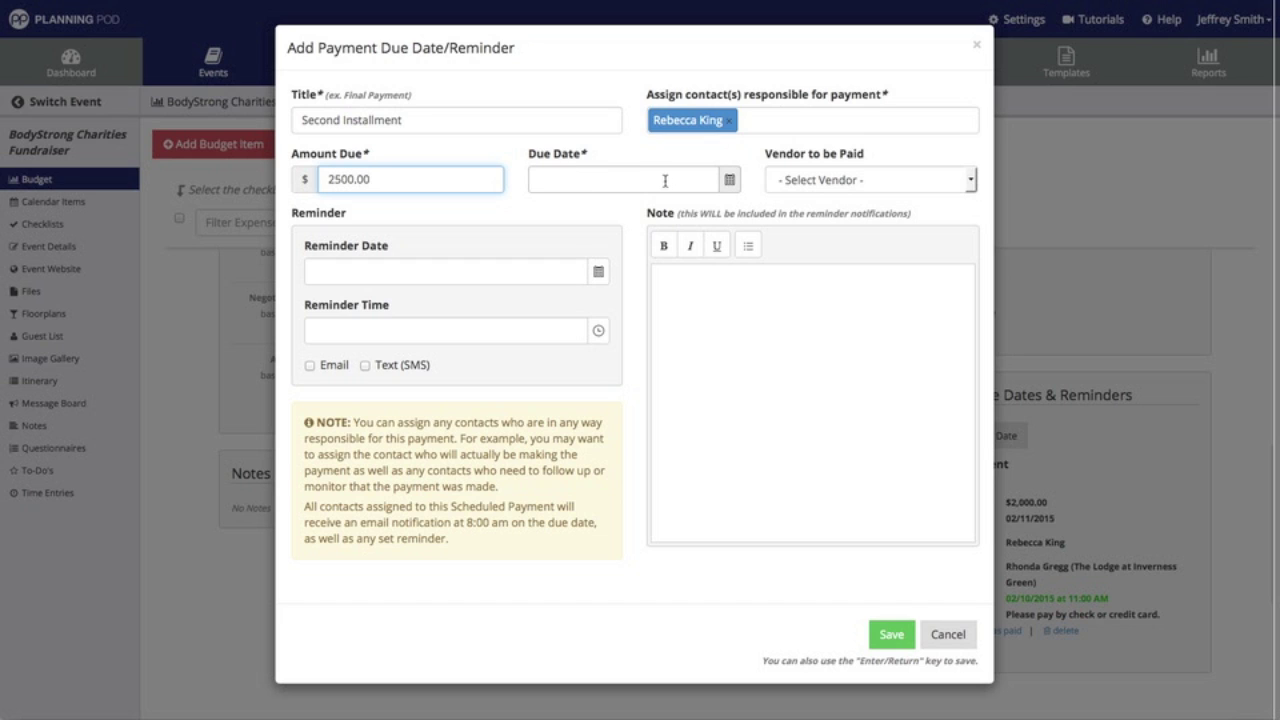
click(730, 180)
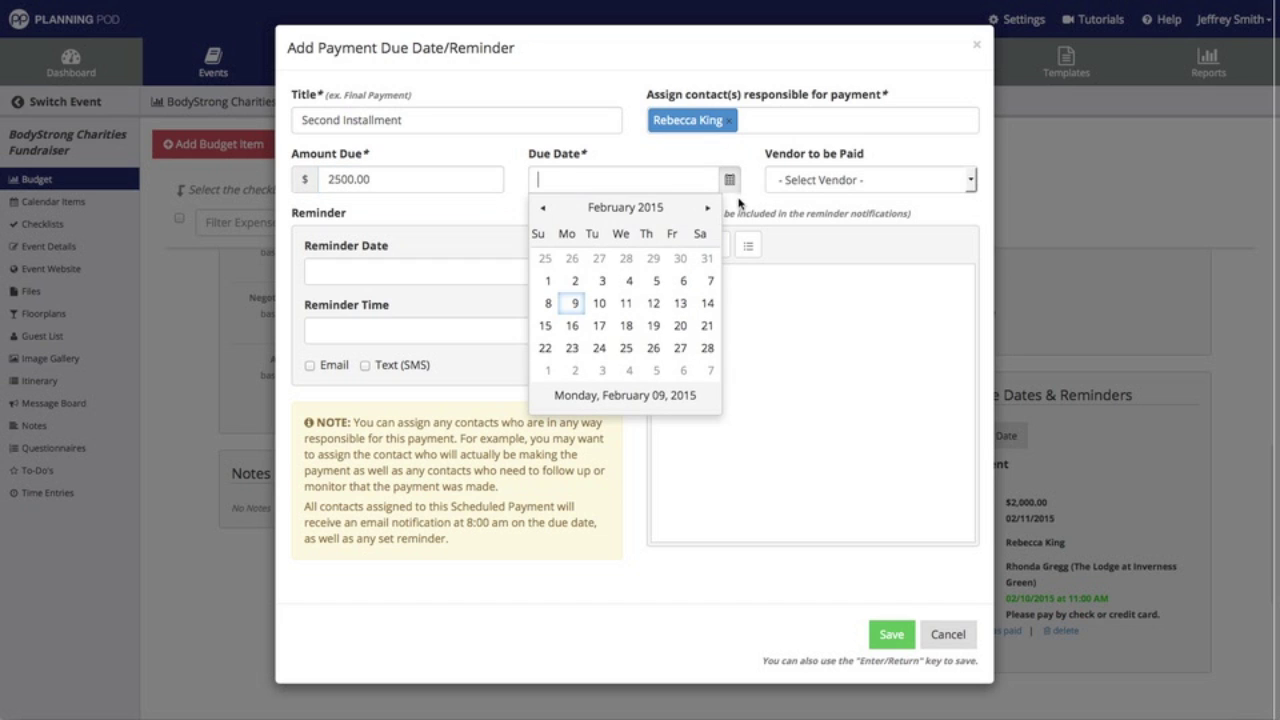
click(707, 208)
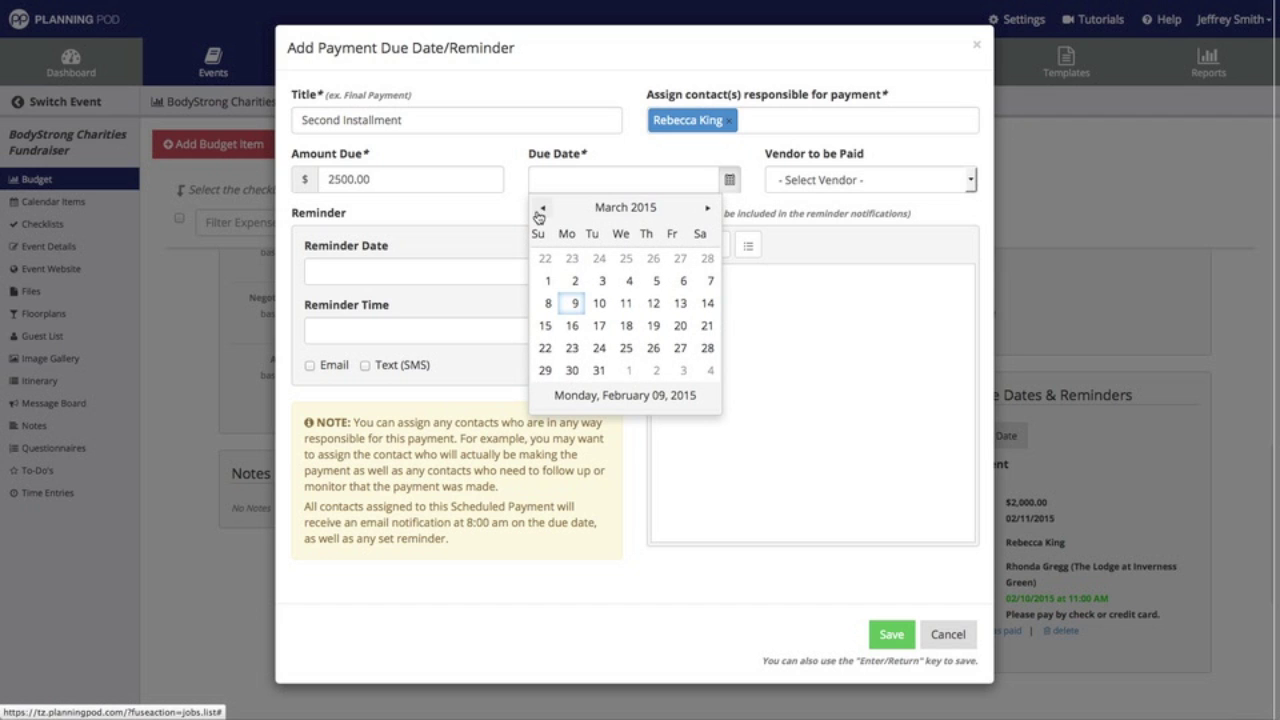
click(598, 283)
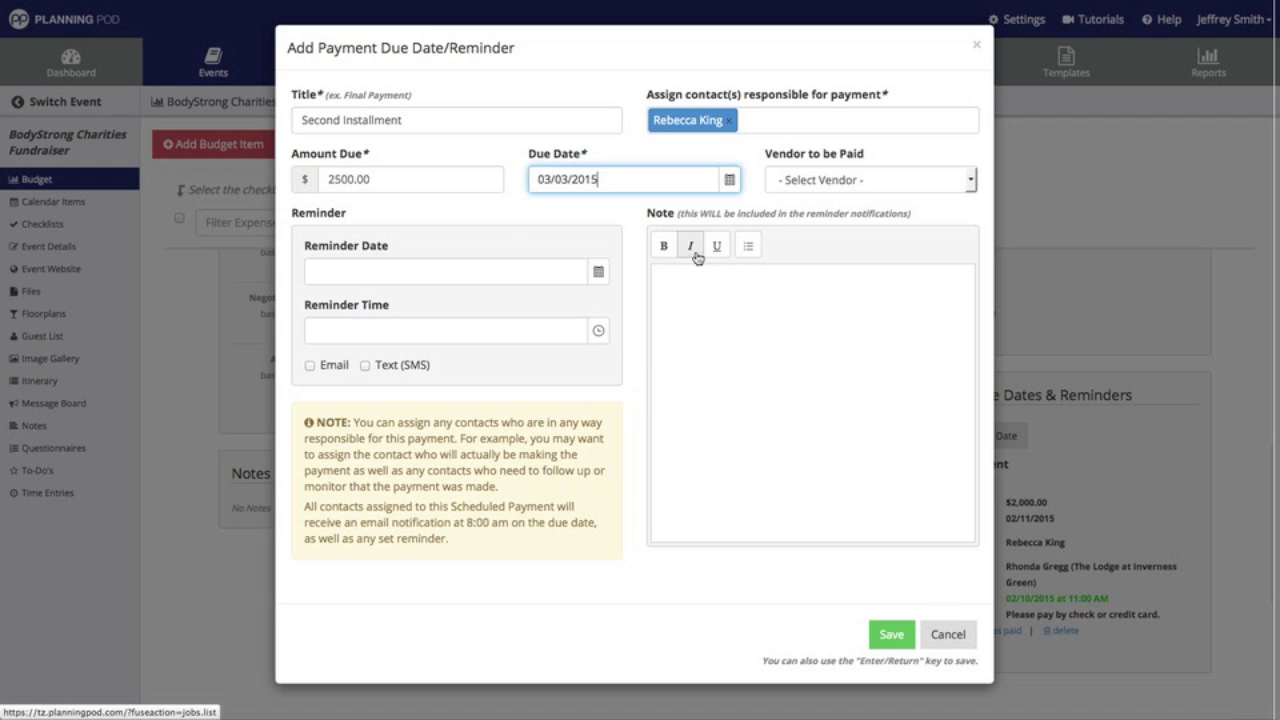
click(829, 180)
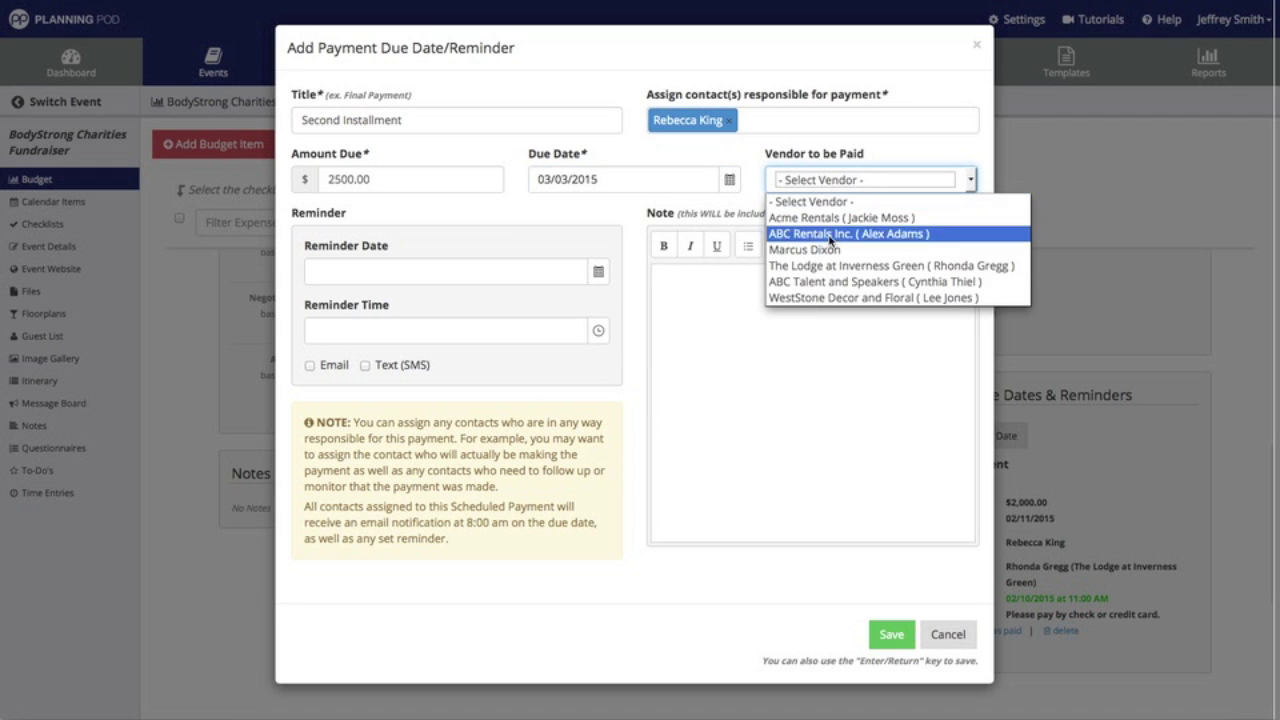
click(850, 265)
Step: Set an email reminder for the Second Installment on 03/01/2015 at 10:00 AM, and save the scheduled payment
click(598, 273)
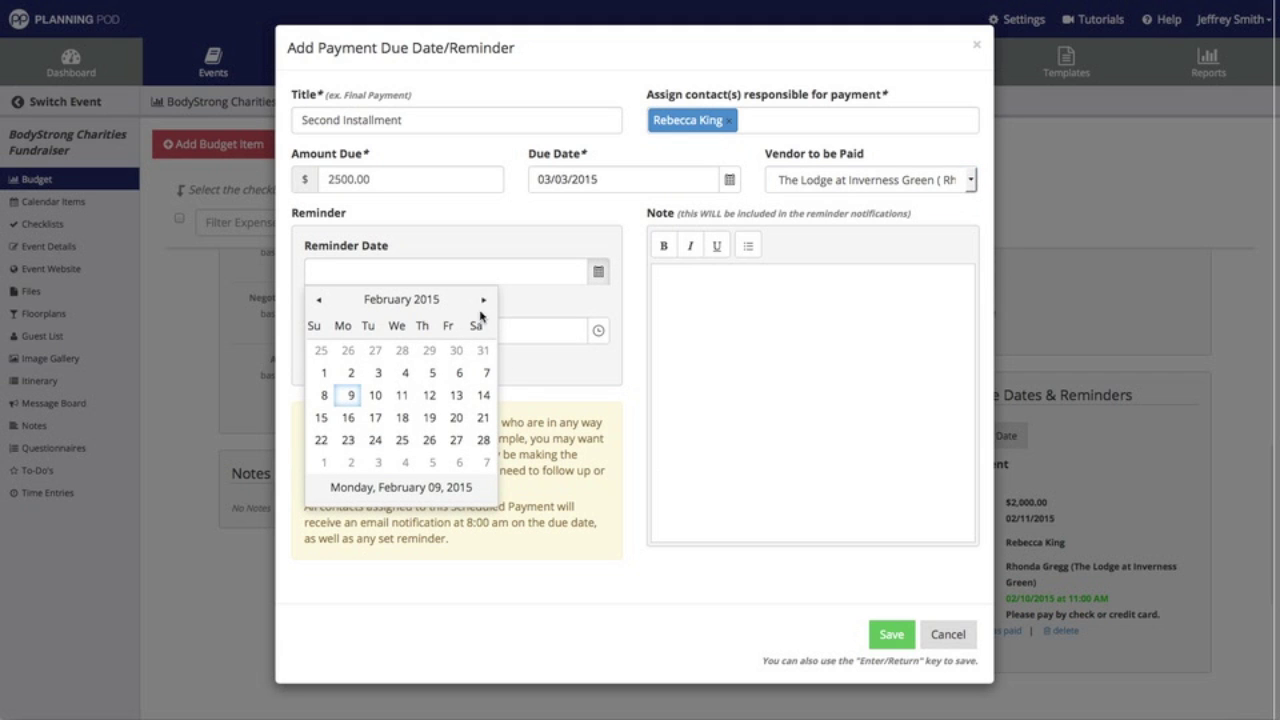
click(483, 300)
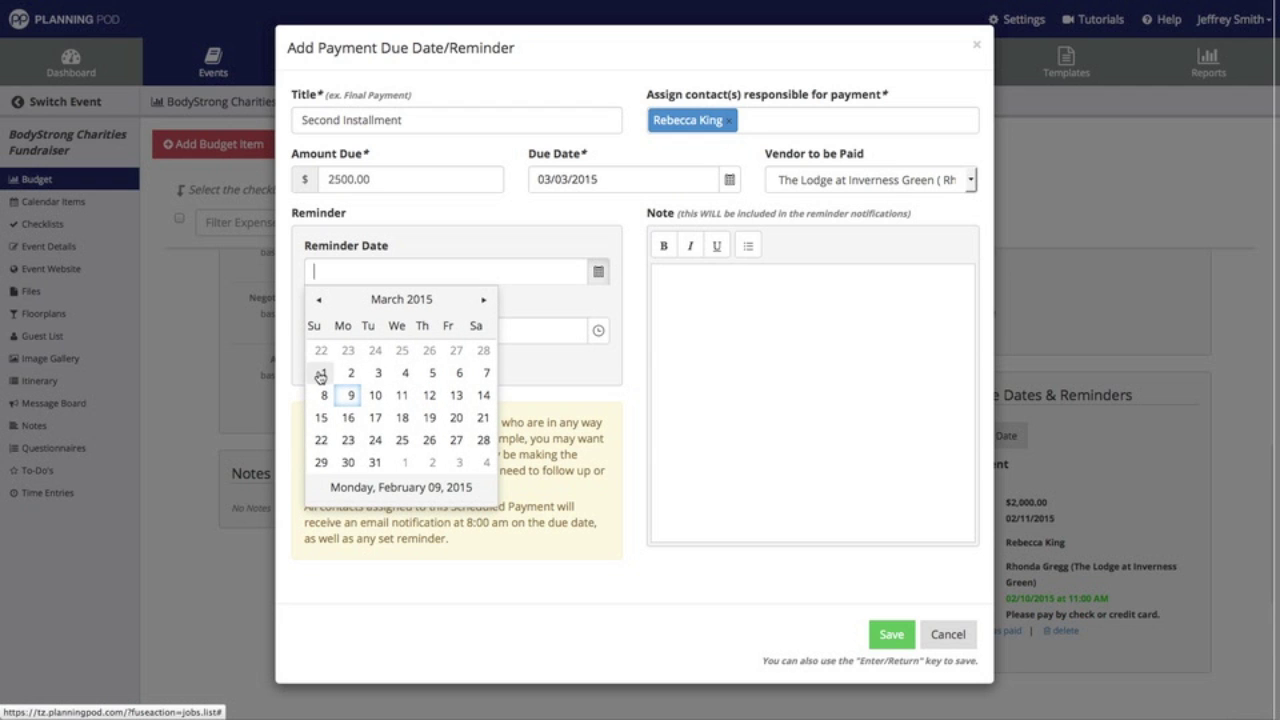
click(320, 374)
click(560, 337)
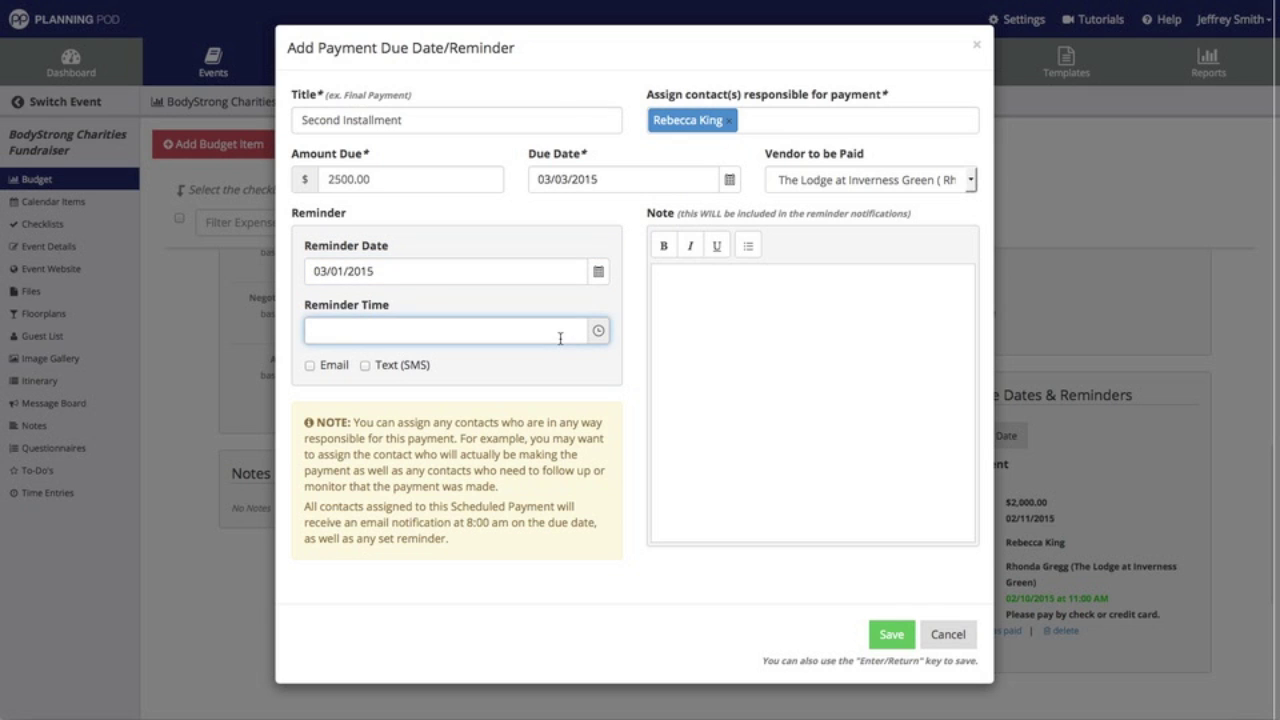
text(10:0)
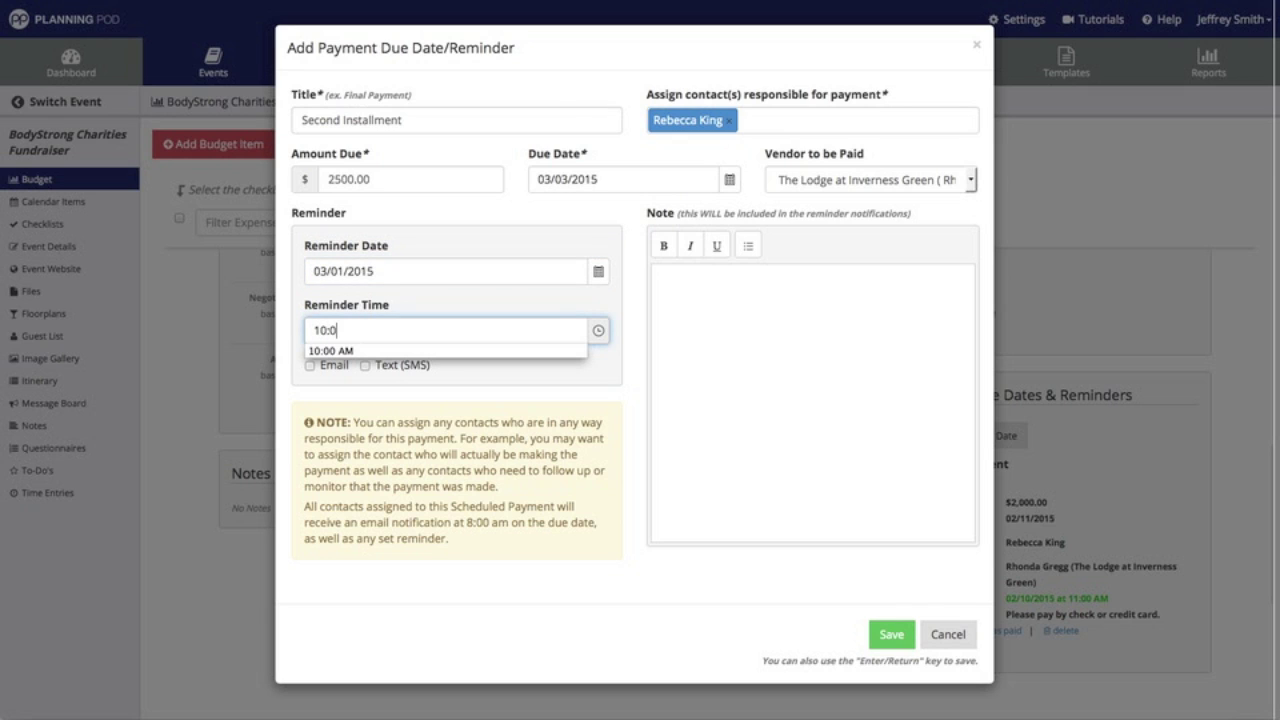
key(Down)
text(0:0)
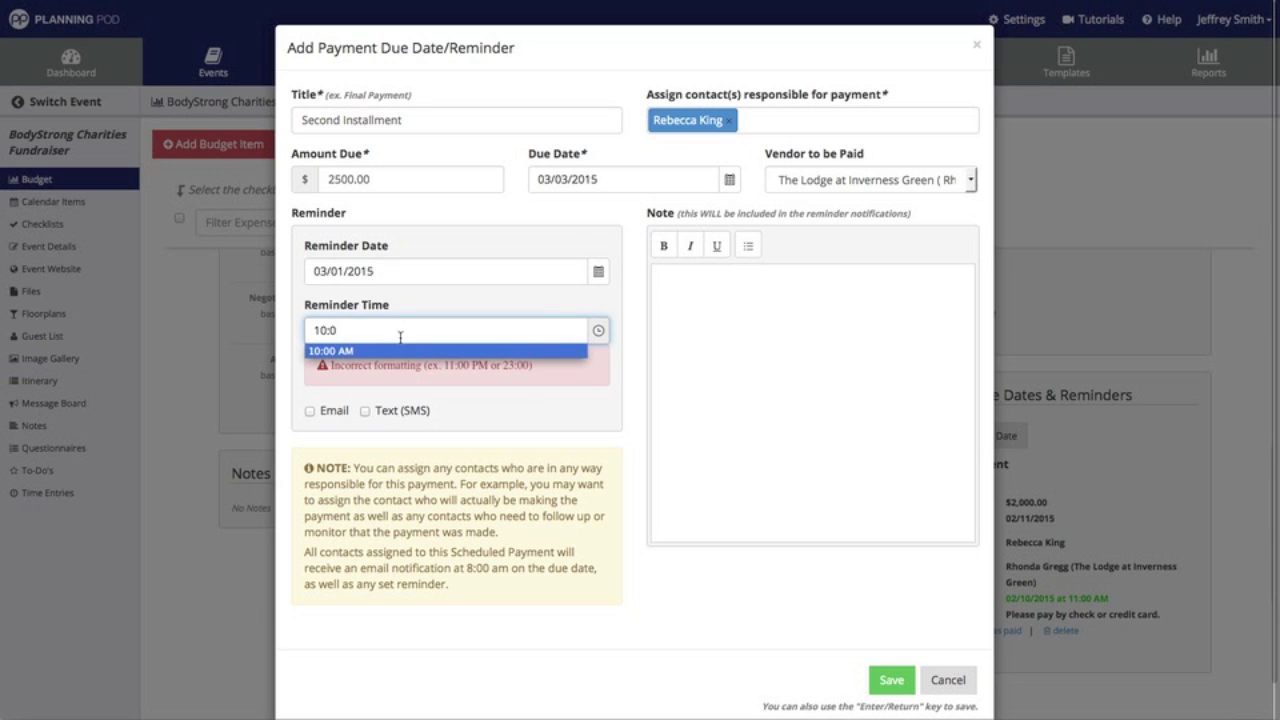
text(0 am)
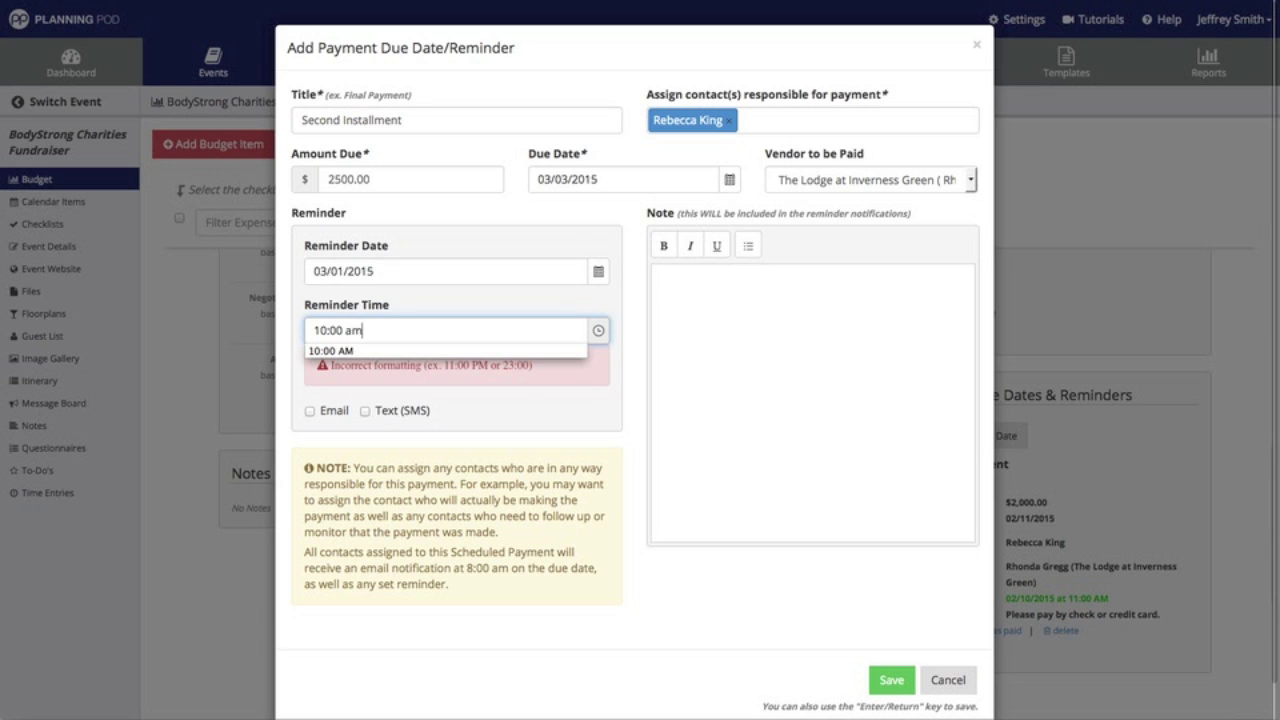
key(Down)
key(Return)
click(310, 411)
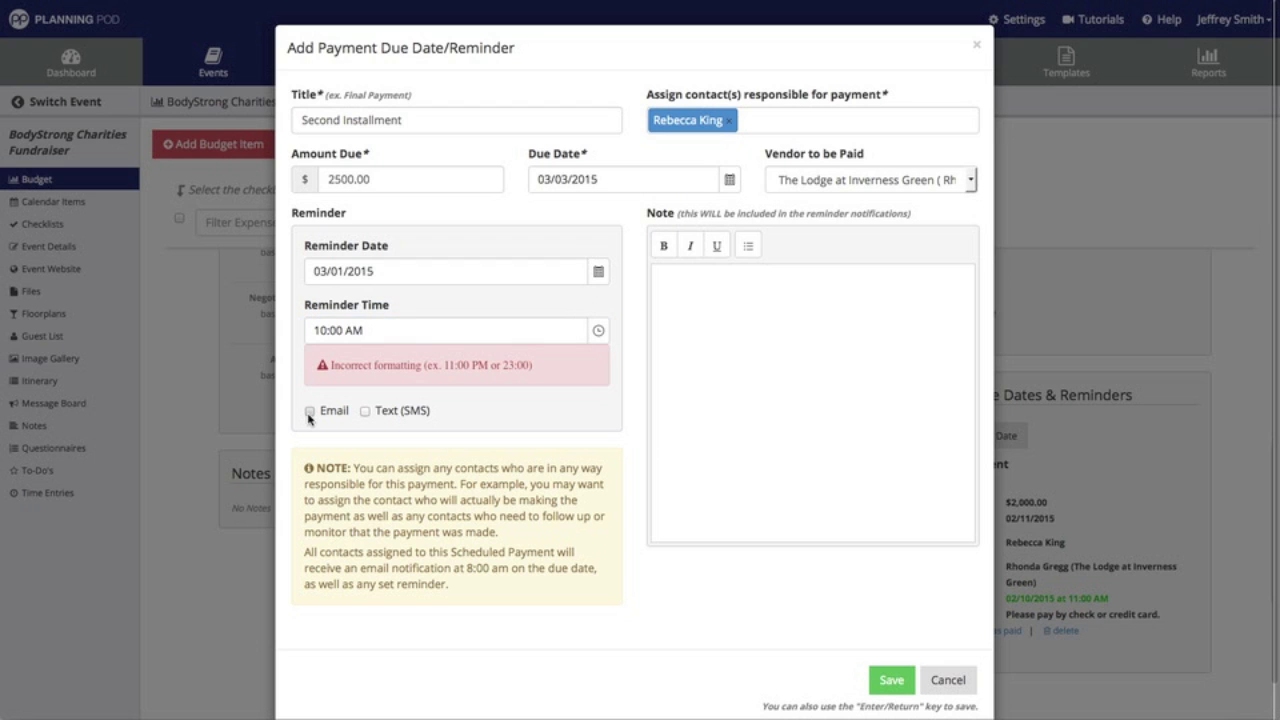
click(892, 680)
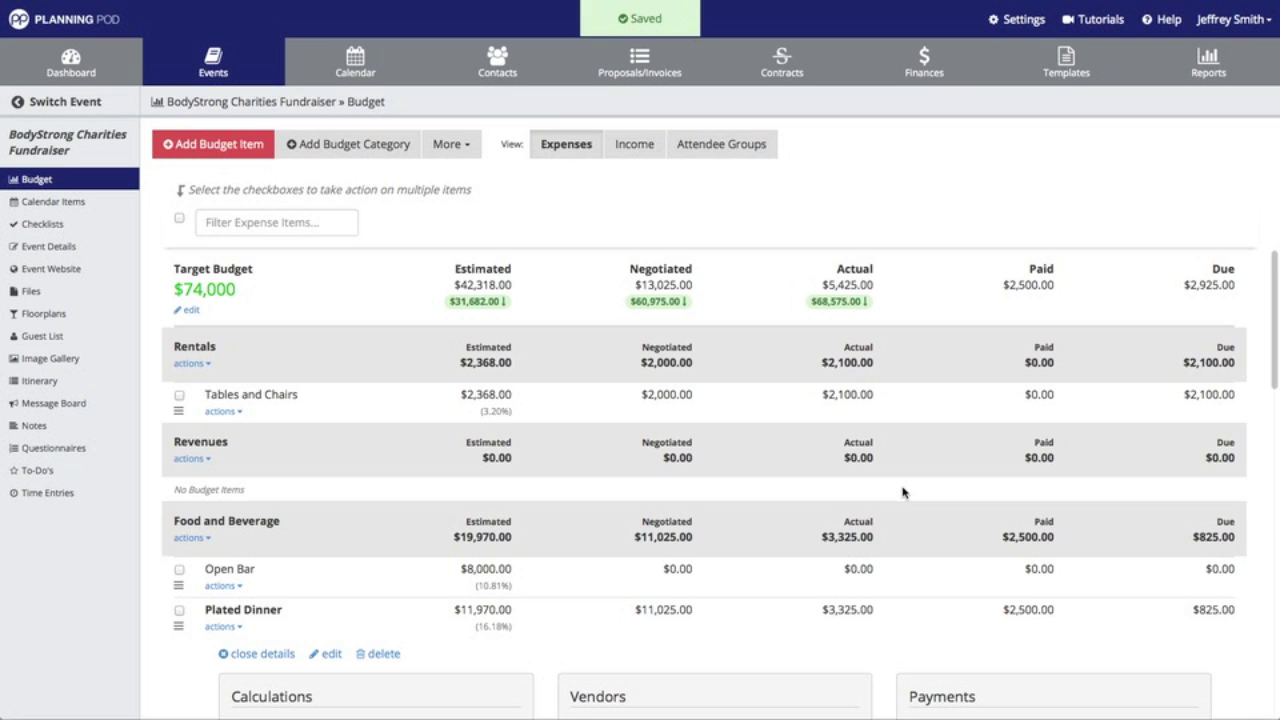
Step: Review both scheduled installments, and show all items for the next 30 days on the dashboard
scroll(902, 492, down, 6)
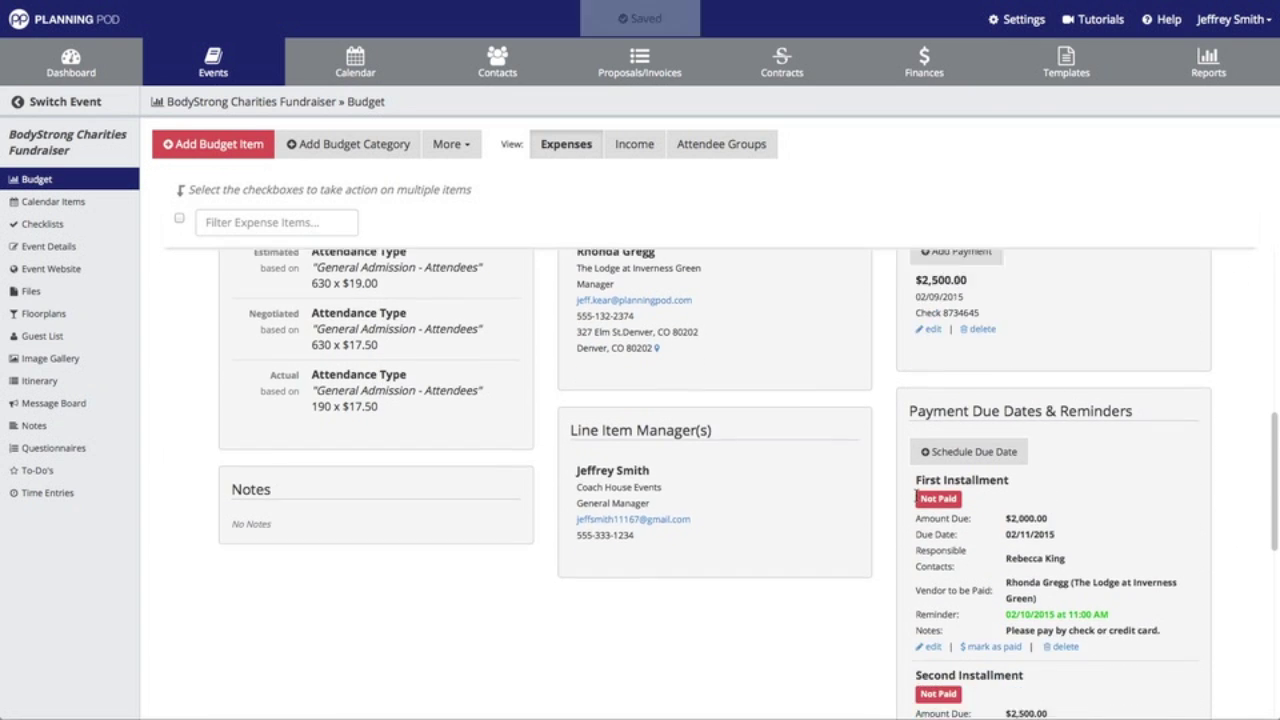
scroll(968, 582, down, 2)
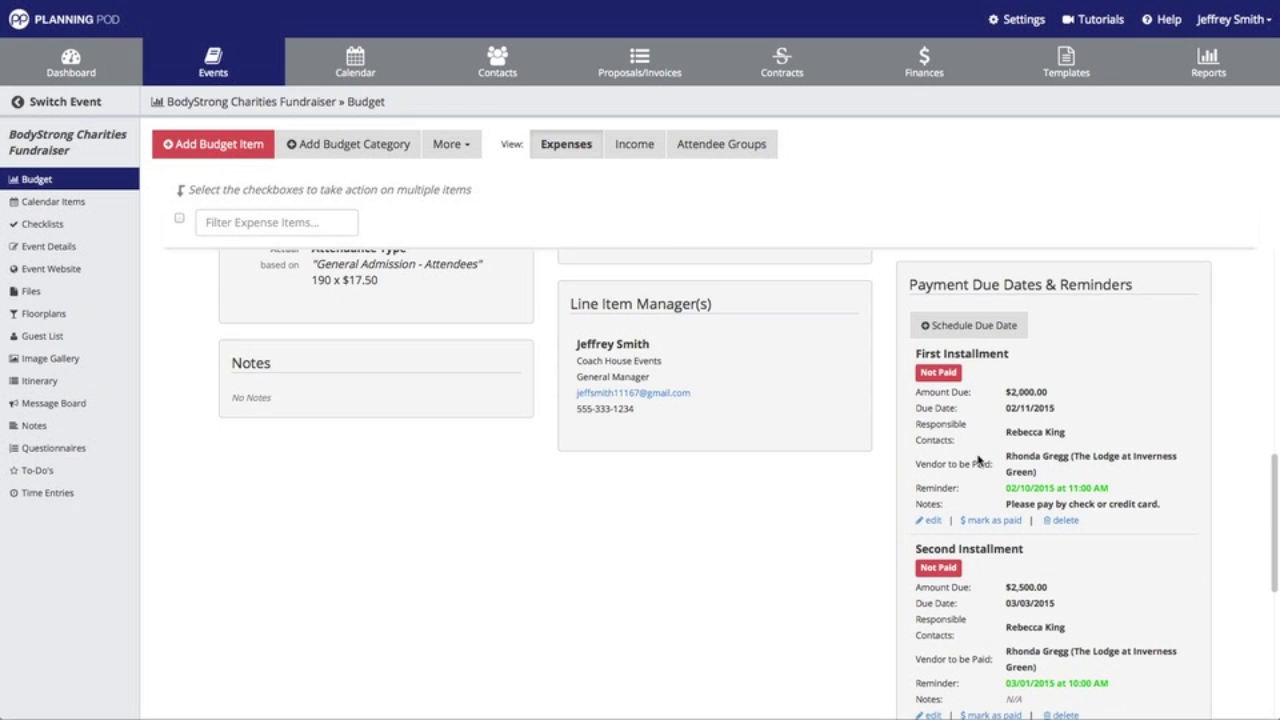
scroll(766, 340, down, 5)
scroll(1048, 463, up, 4)
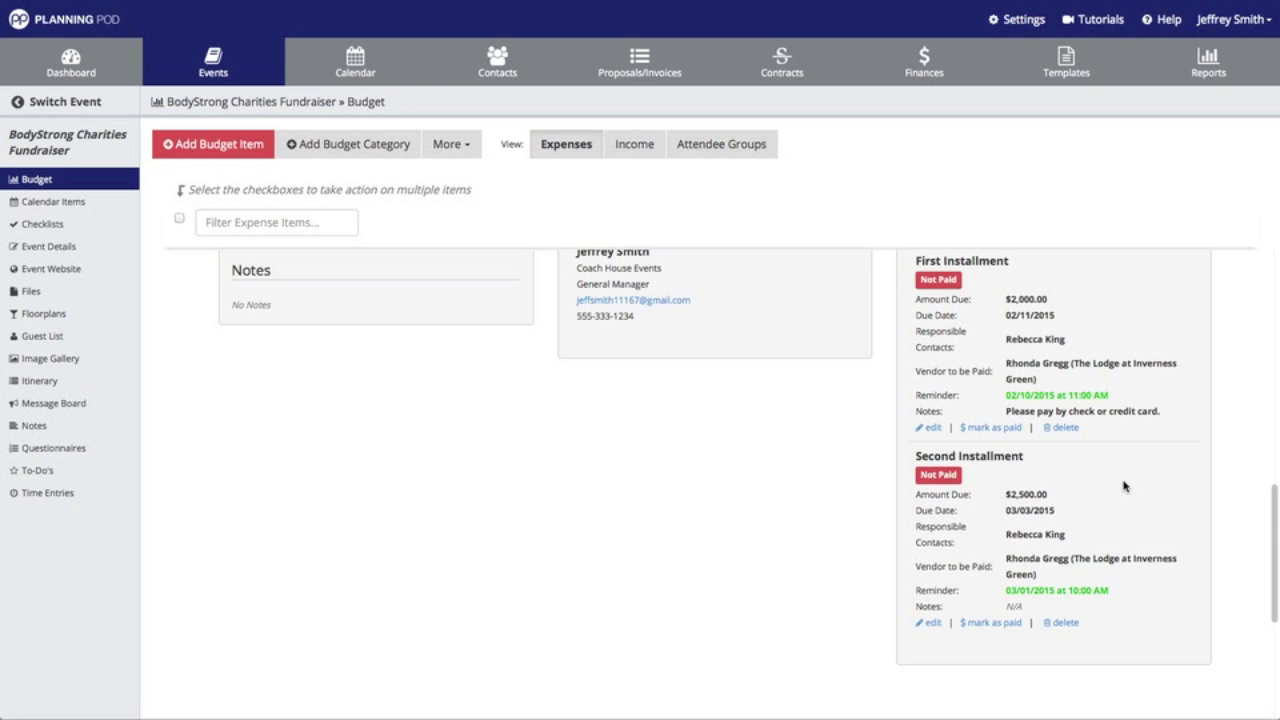
scroll(1123, 486, up, 10)
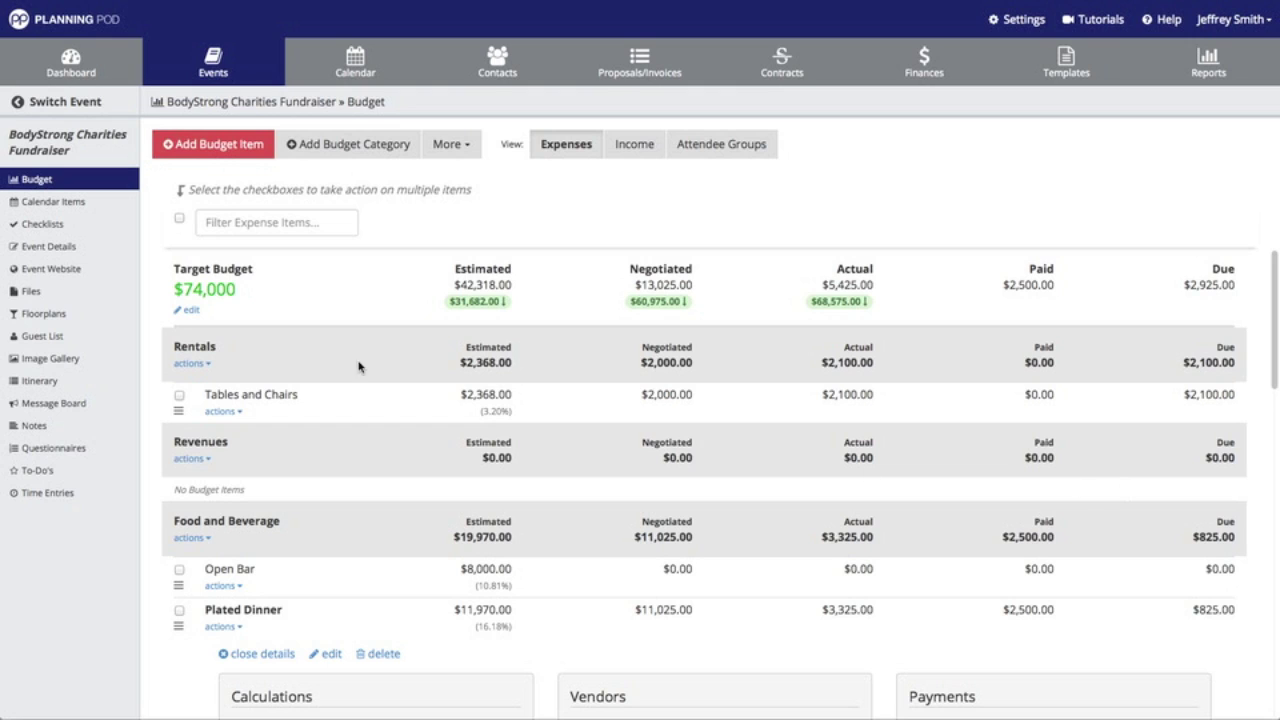
click(72, 60)
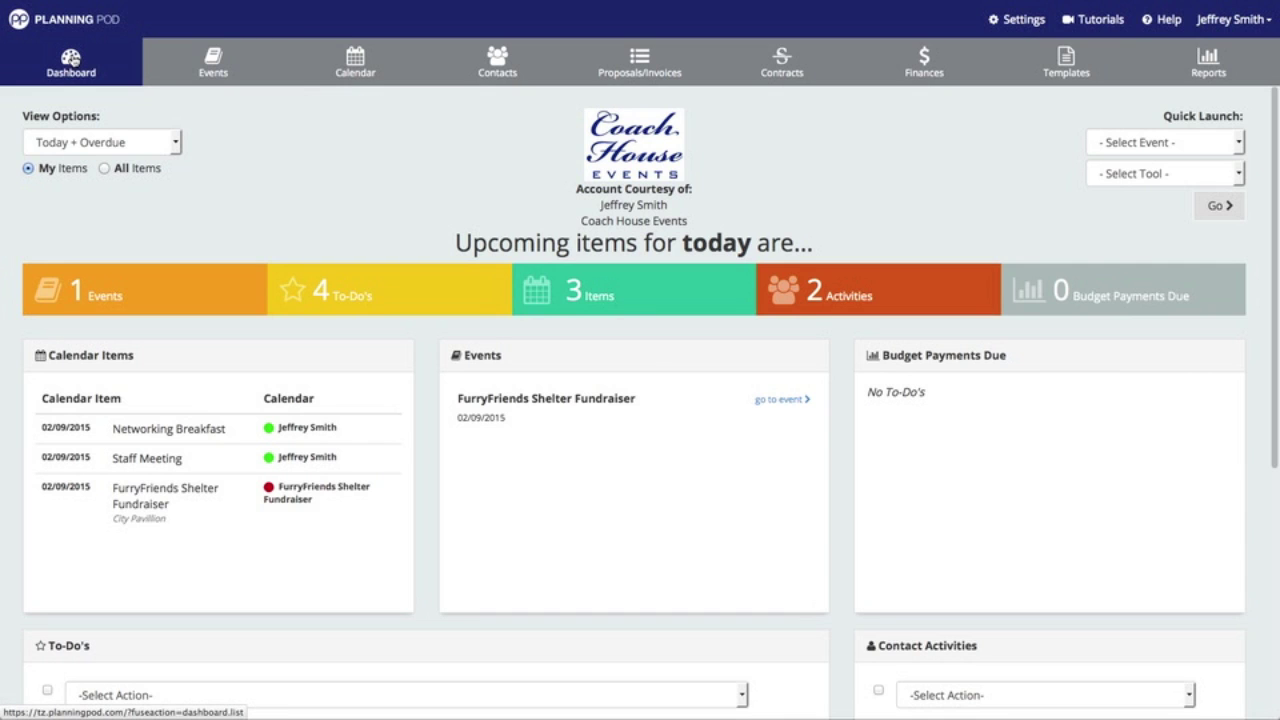
click(172, 149)
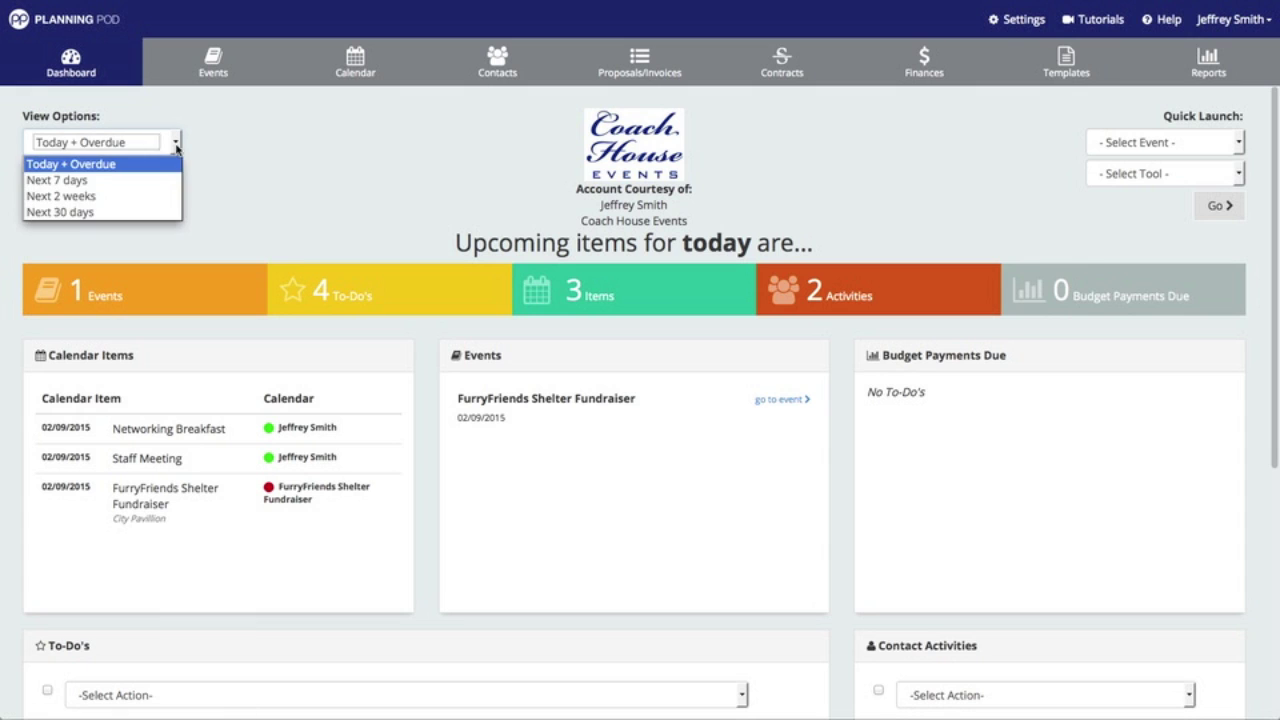
click(152, 212)
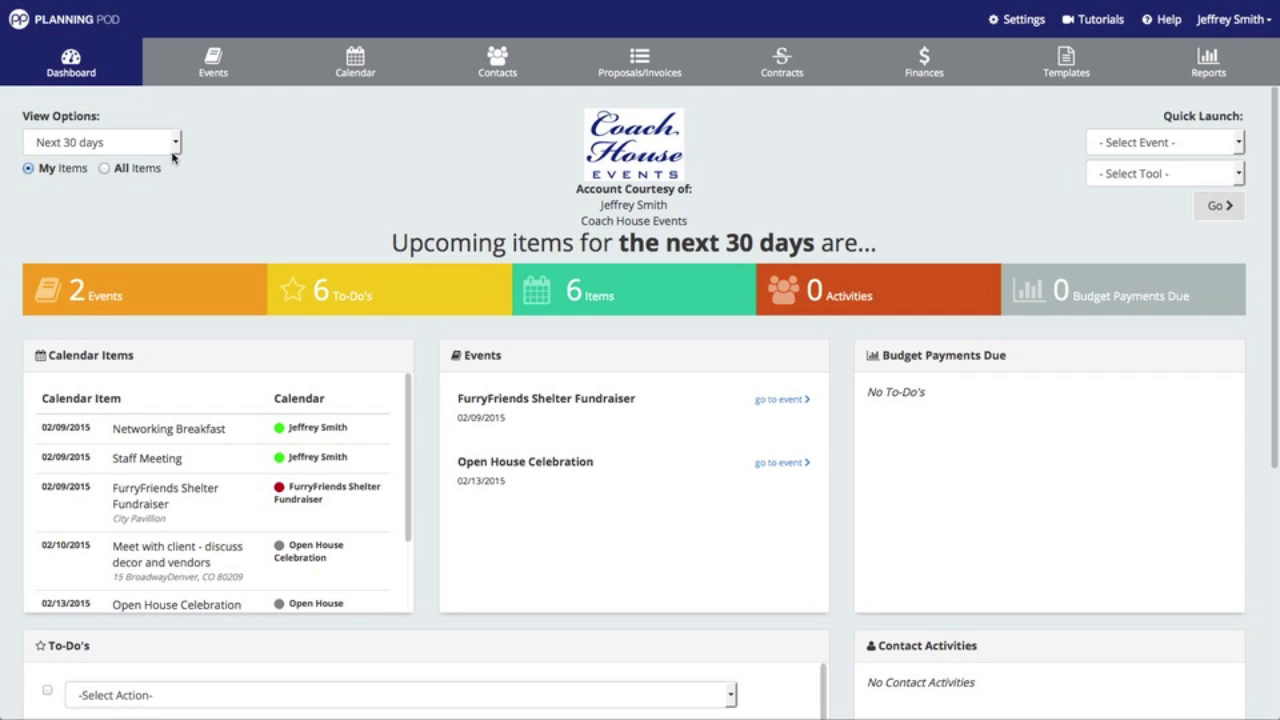
click(105, 170)
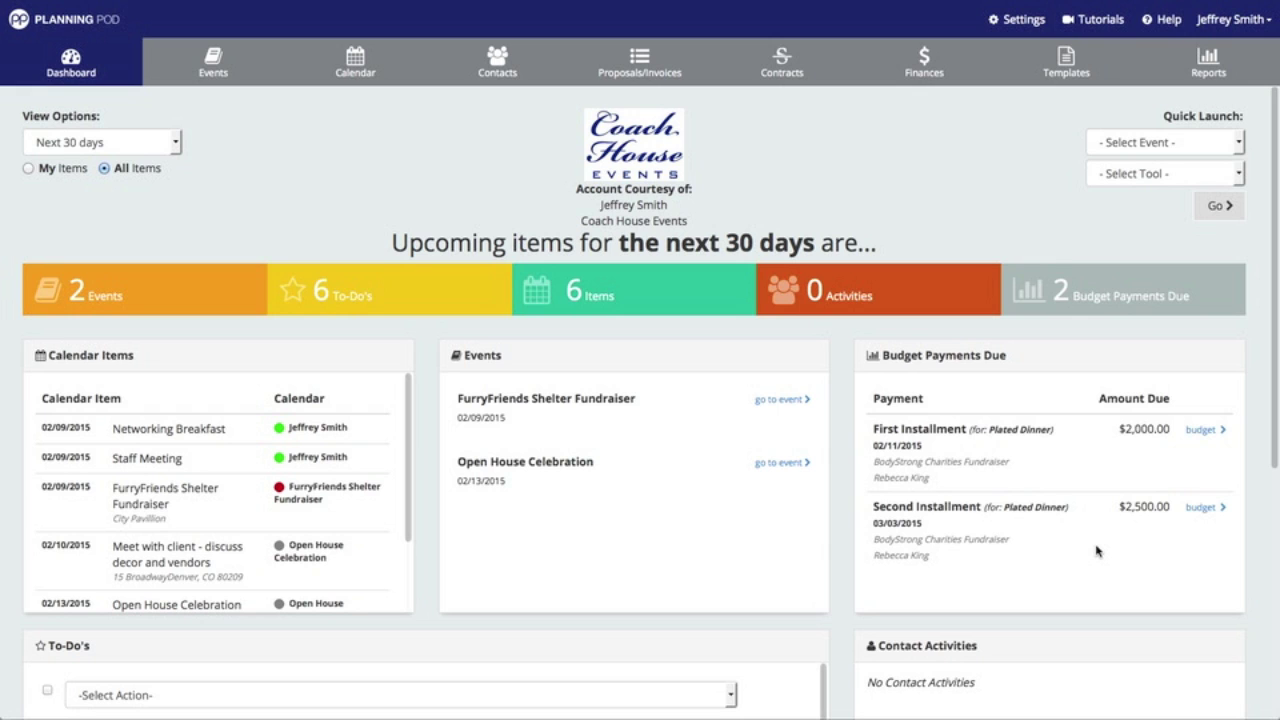
Step: Open the budget from the First Installment on the dashboard and view Plated Dinner's details down to its payment due dates
click(1207, 434)
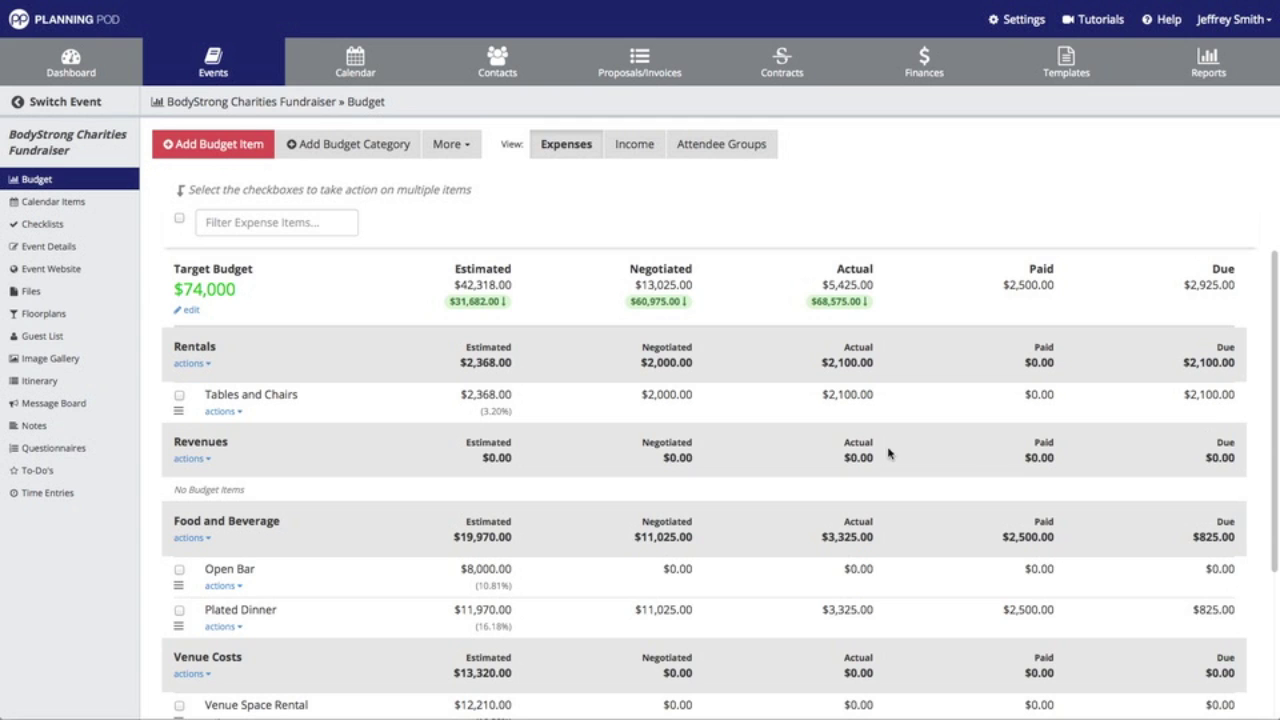
scroll(888, 452, down, 3)
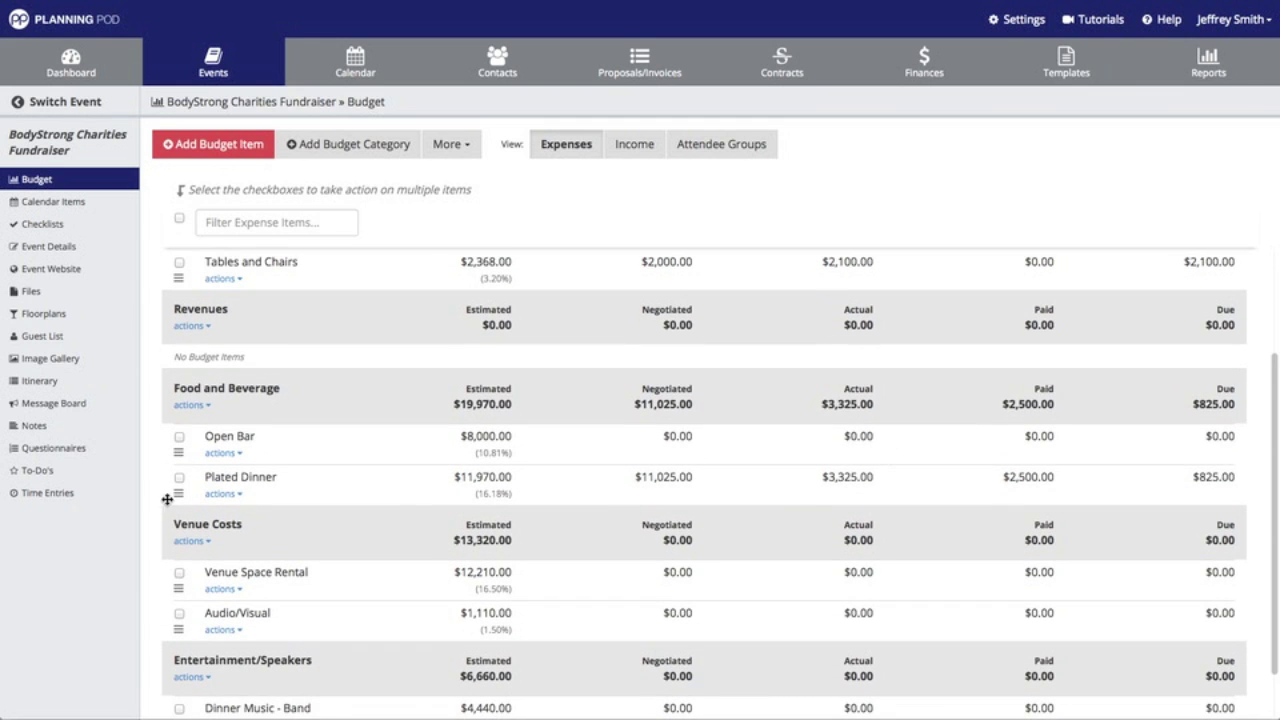
click(221, 494)
click(257, 540)
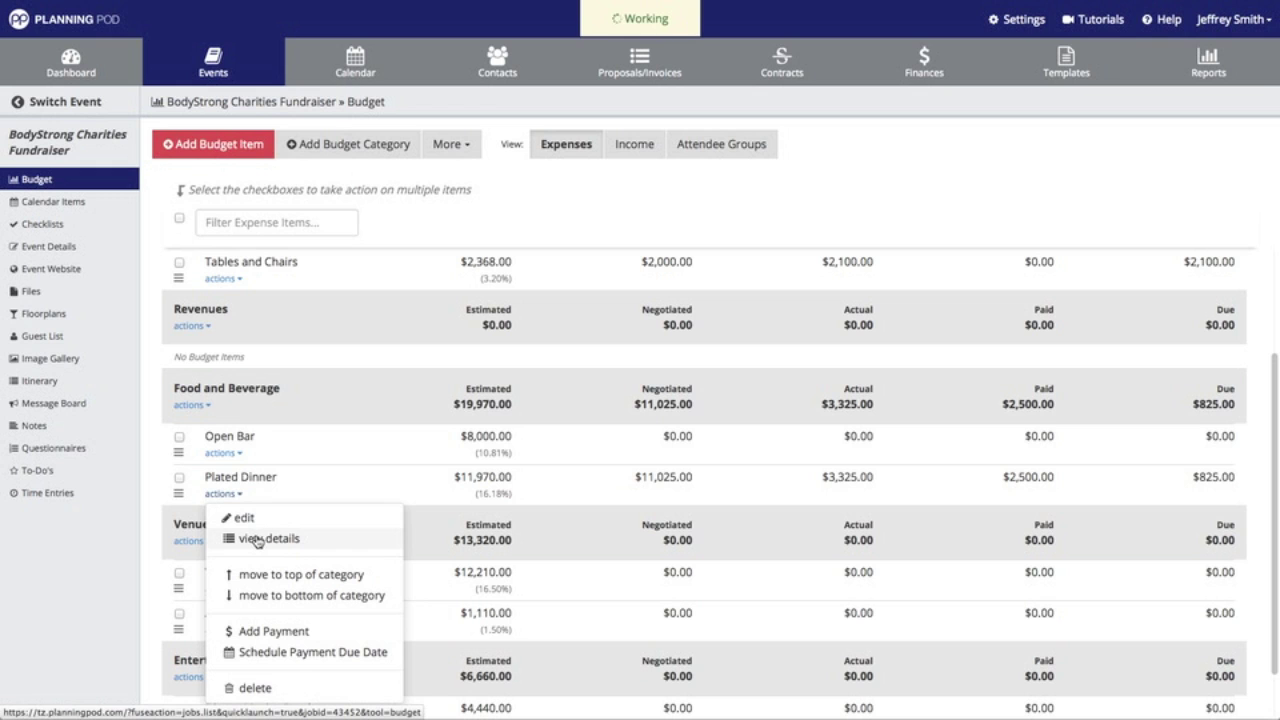
scroll(900, 500, down, 2)
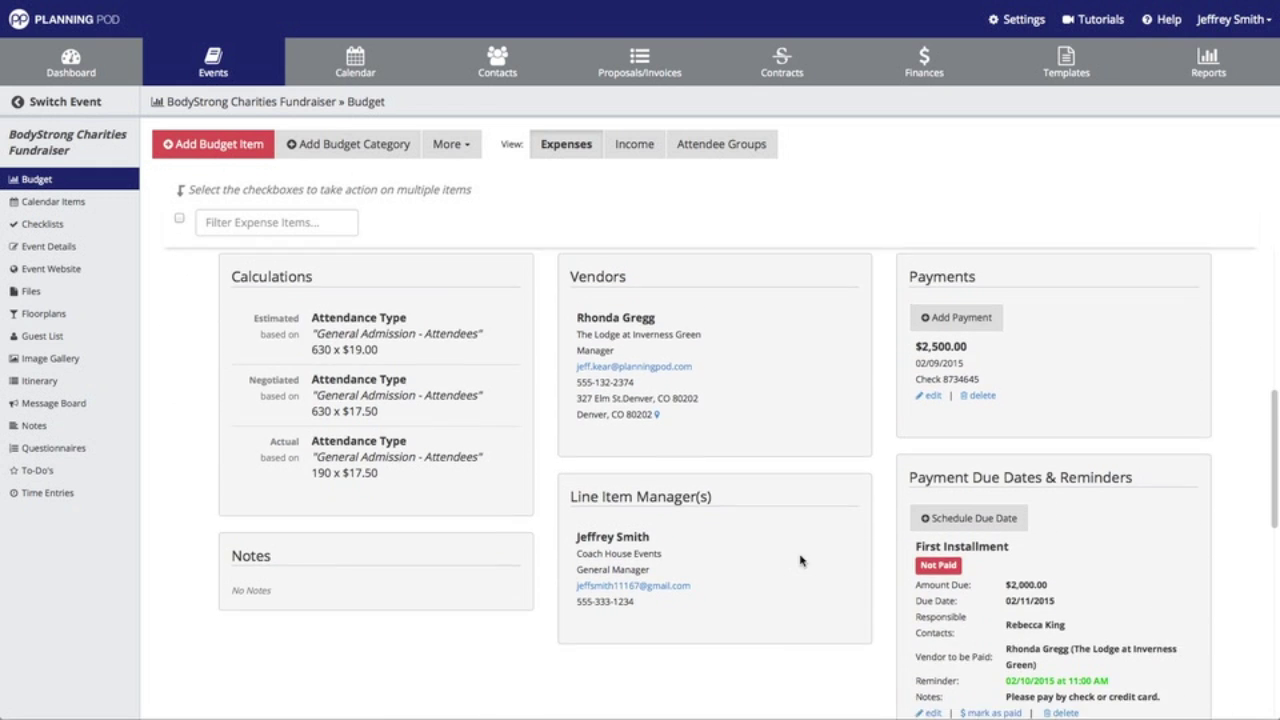
scroll(978, 462, down, 5)
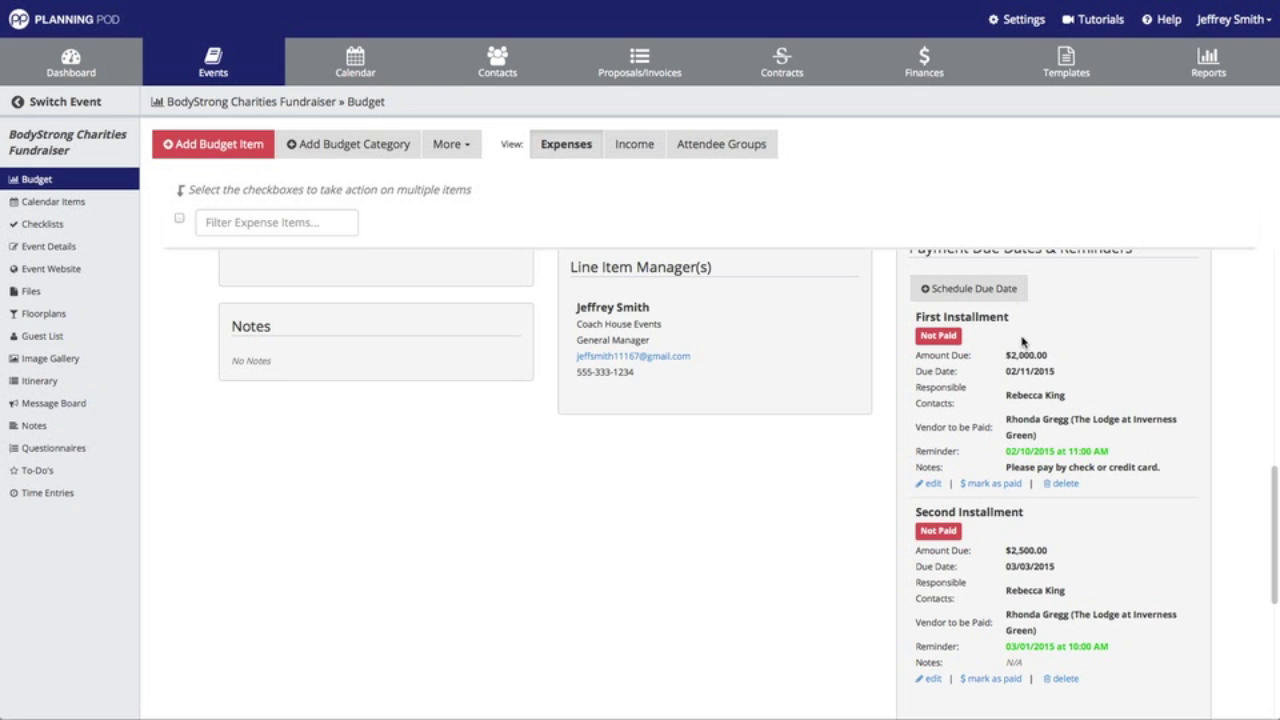
Step: Mark Plated Dinner's First Installment as paid, dating the payment 02/10/2015, adding "Check 8464" to its reference, and save it
click(1005, 487)
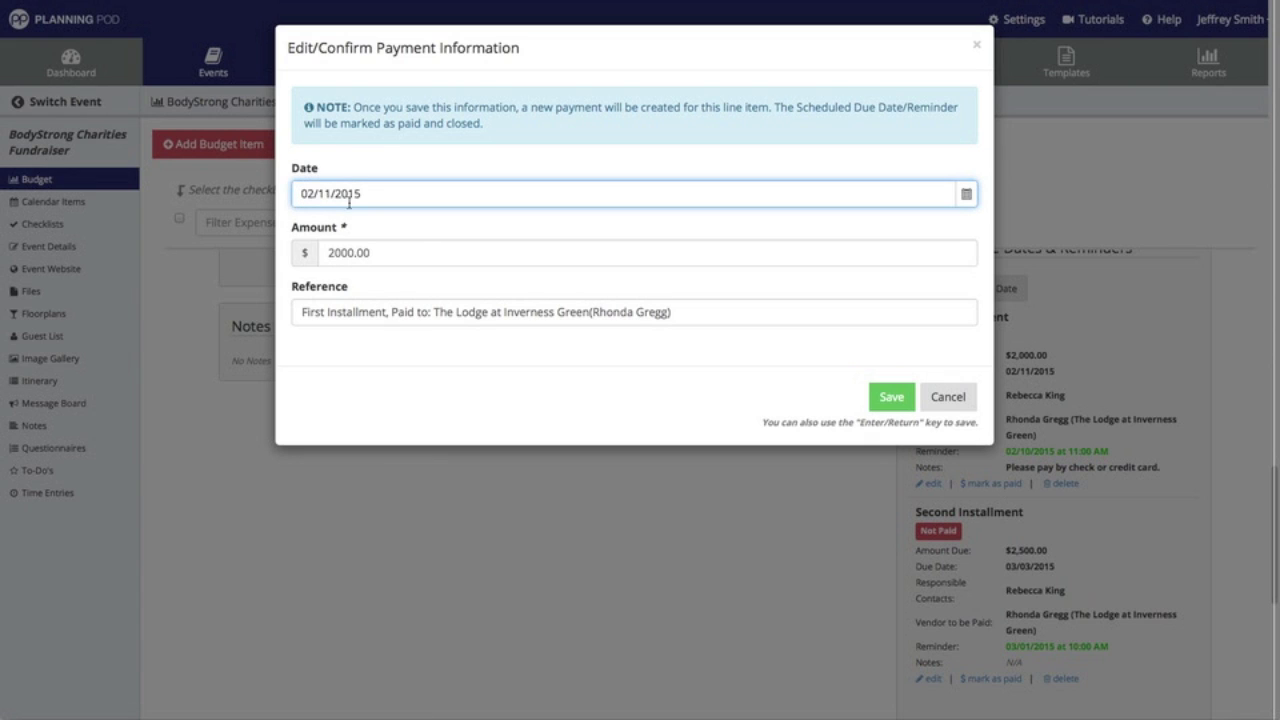
click(967, 195)
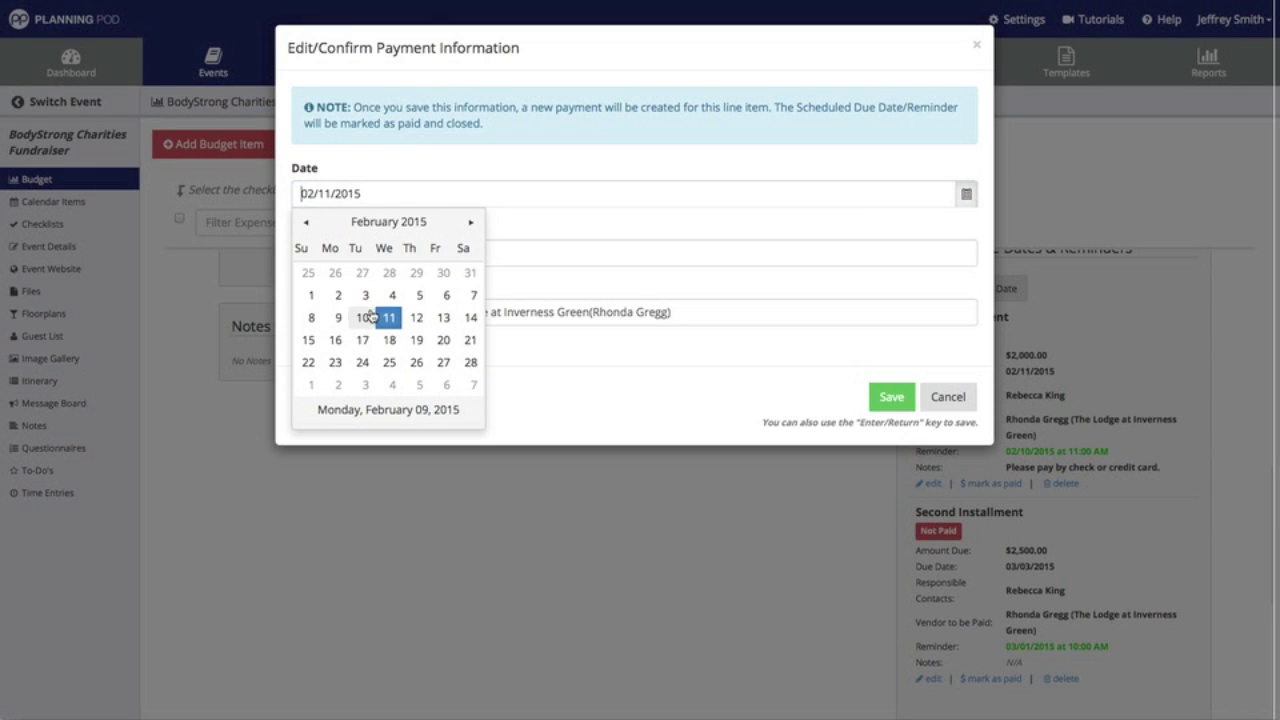
click(369, 318)
click(506, 229)
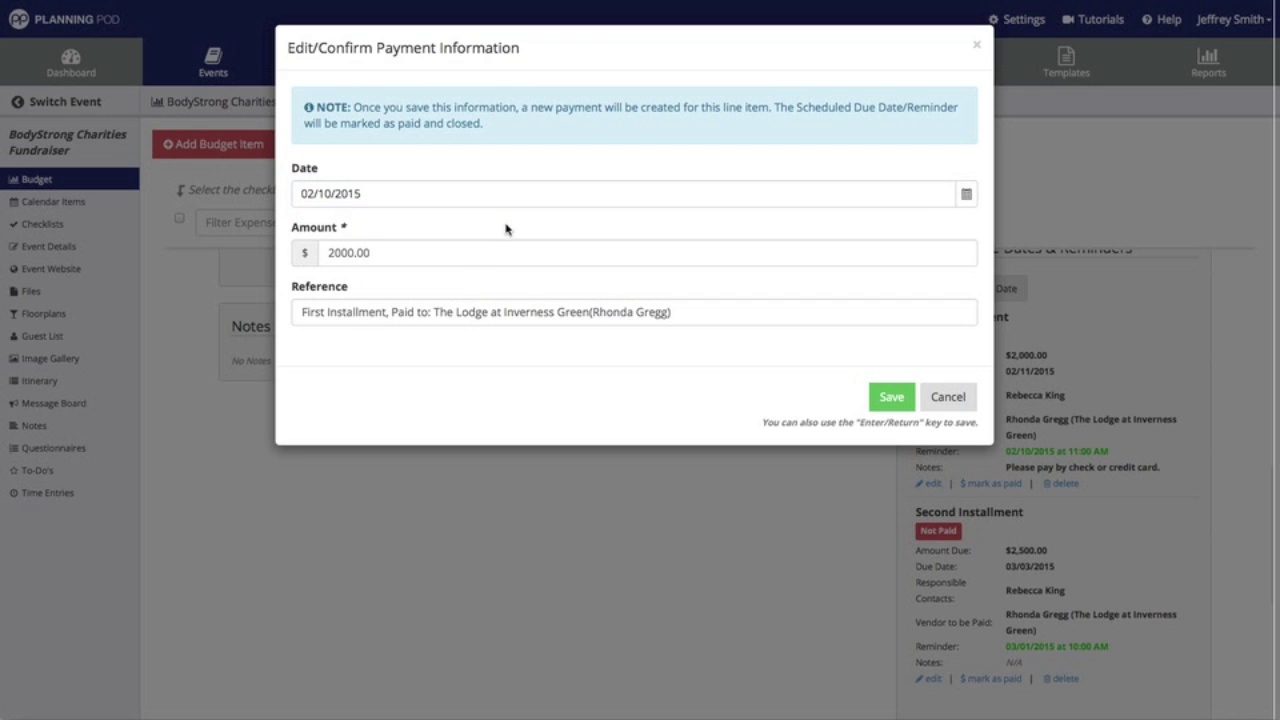
click(688, 312)
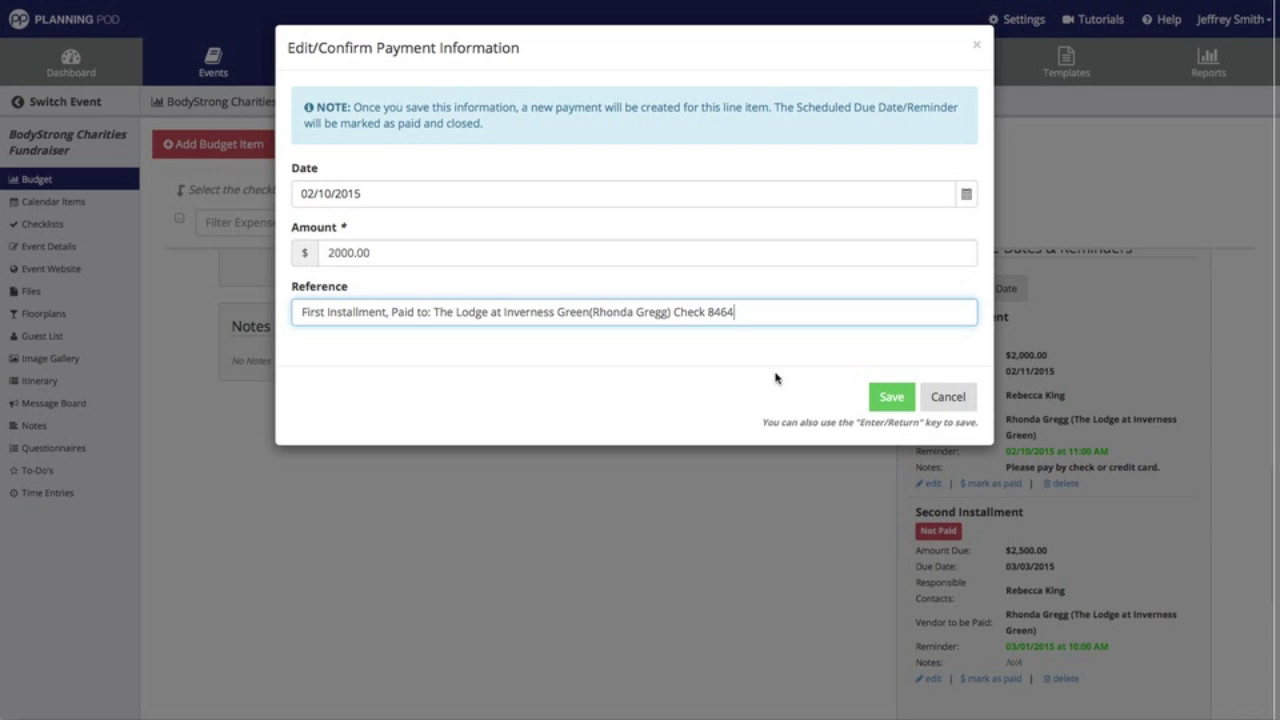
click(884, 405)
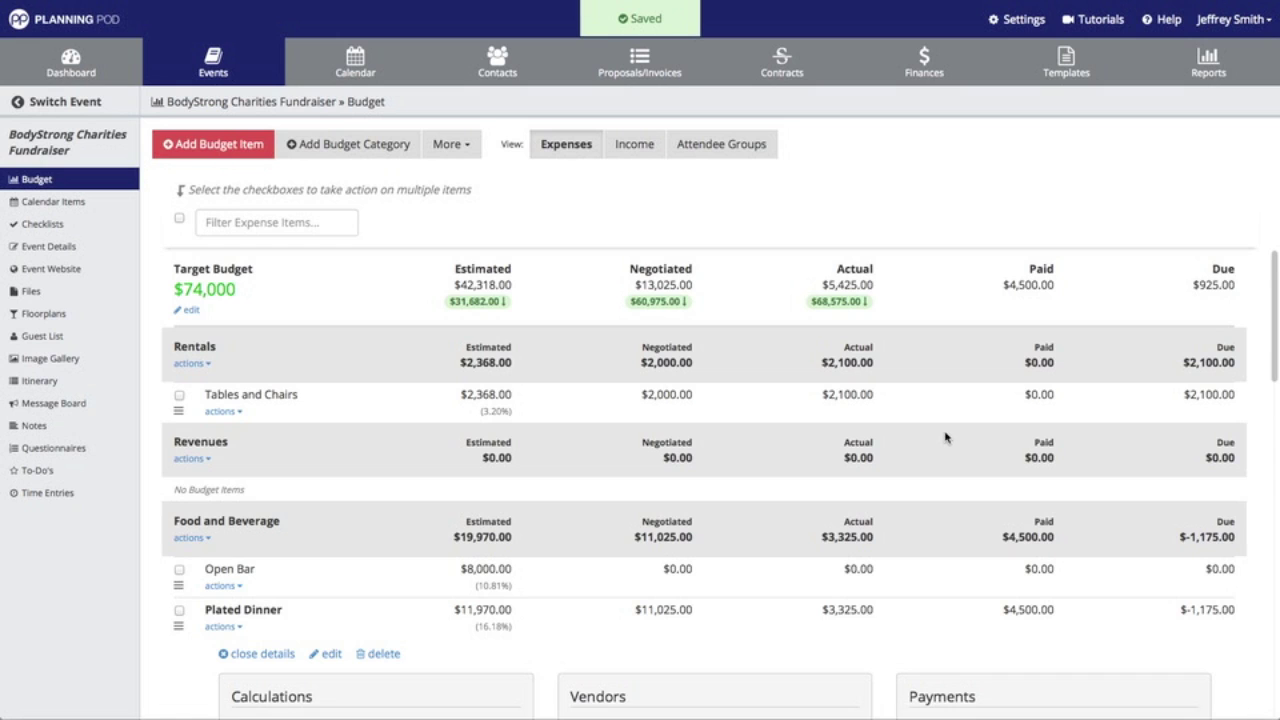
Step: Review Plated Dinner's payments, totals, and the status of its scheduled due dates, and close the item's details
scroll(987, 460, down, 3)
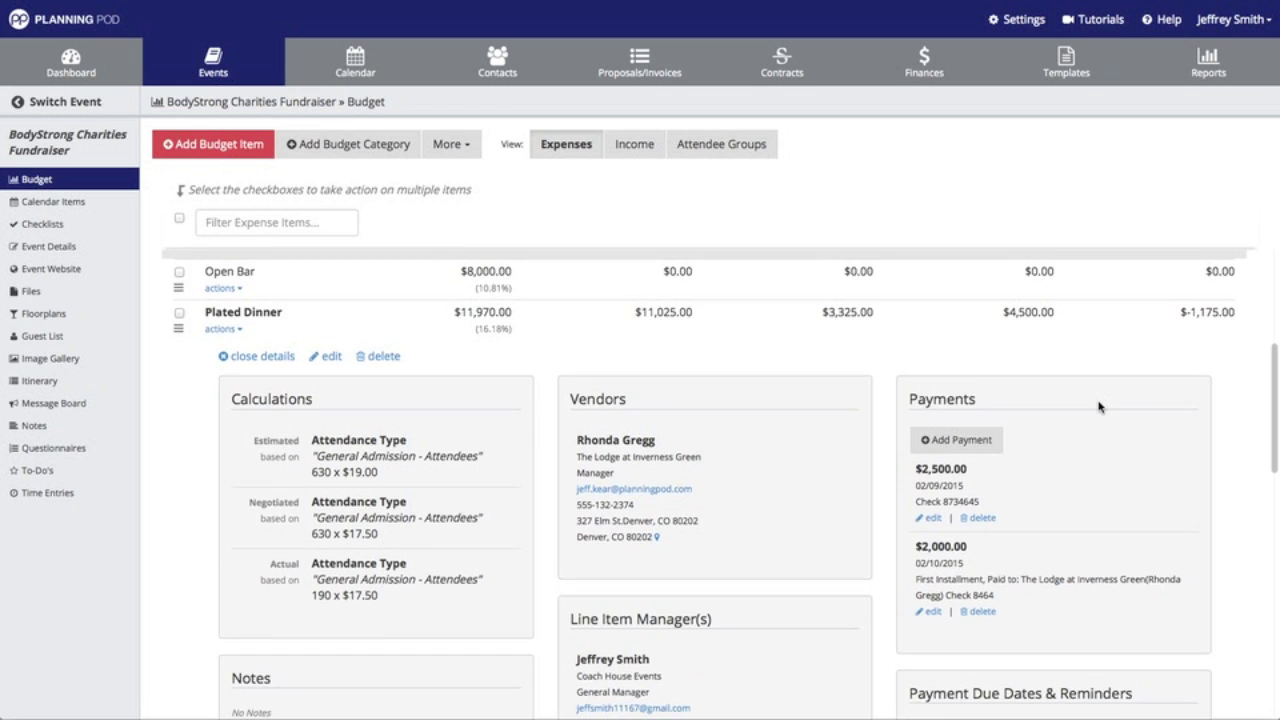
scroll(1097, 403, up, 1)
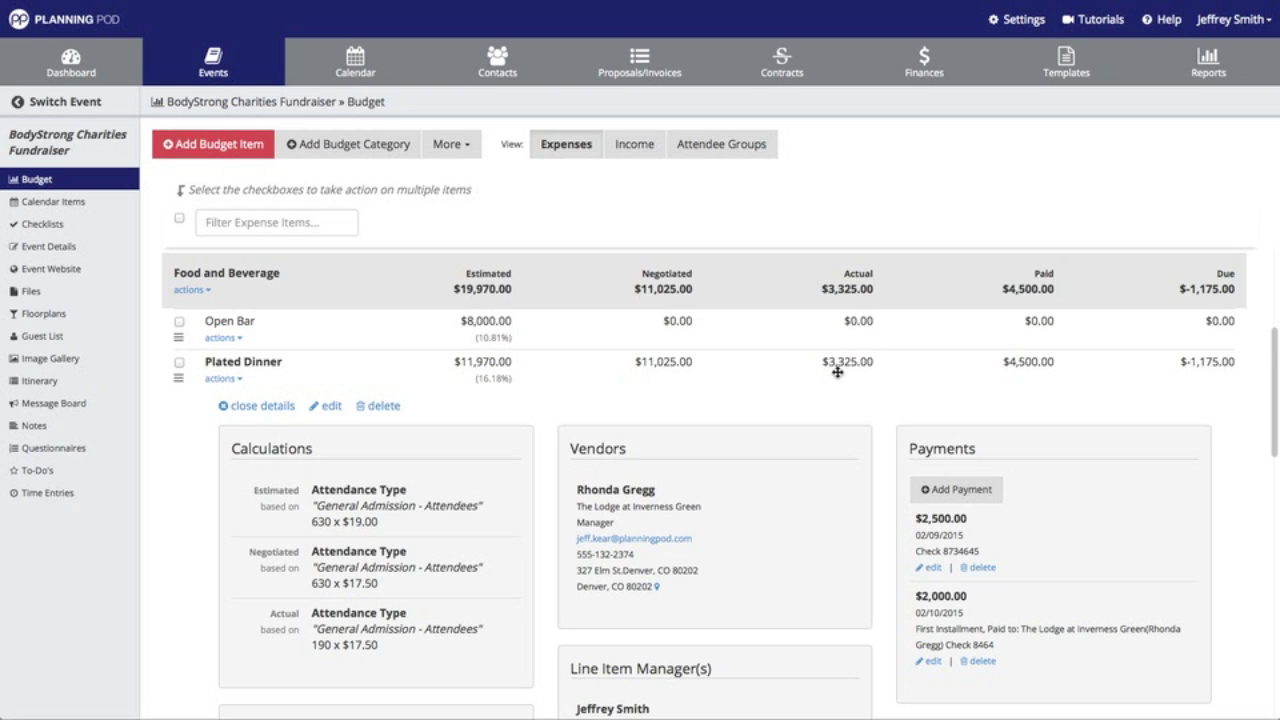
scroll(851, 373, down, 5)
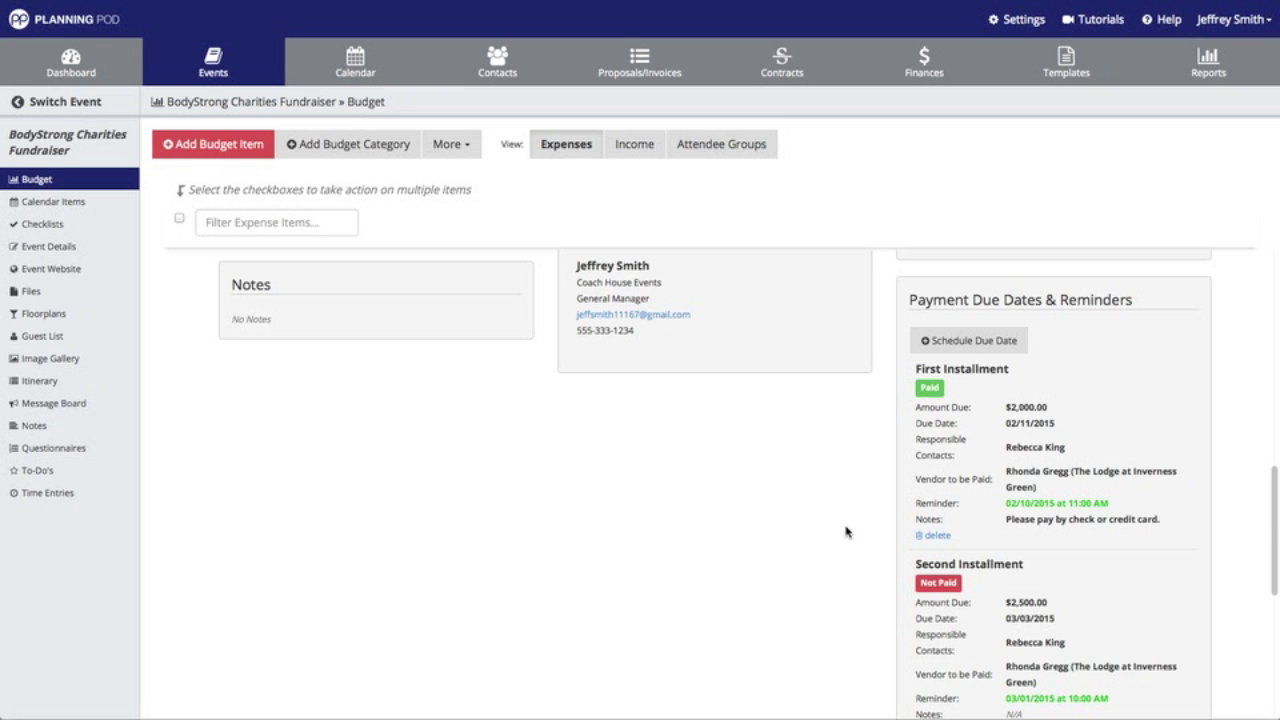
scroll(845, 532, up, 4)
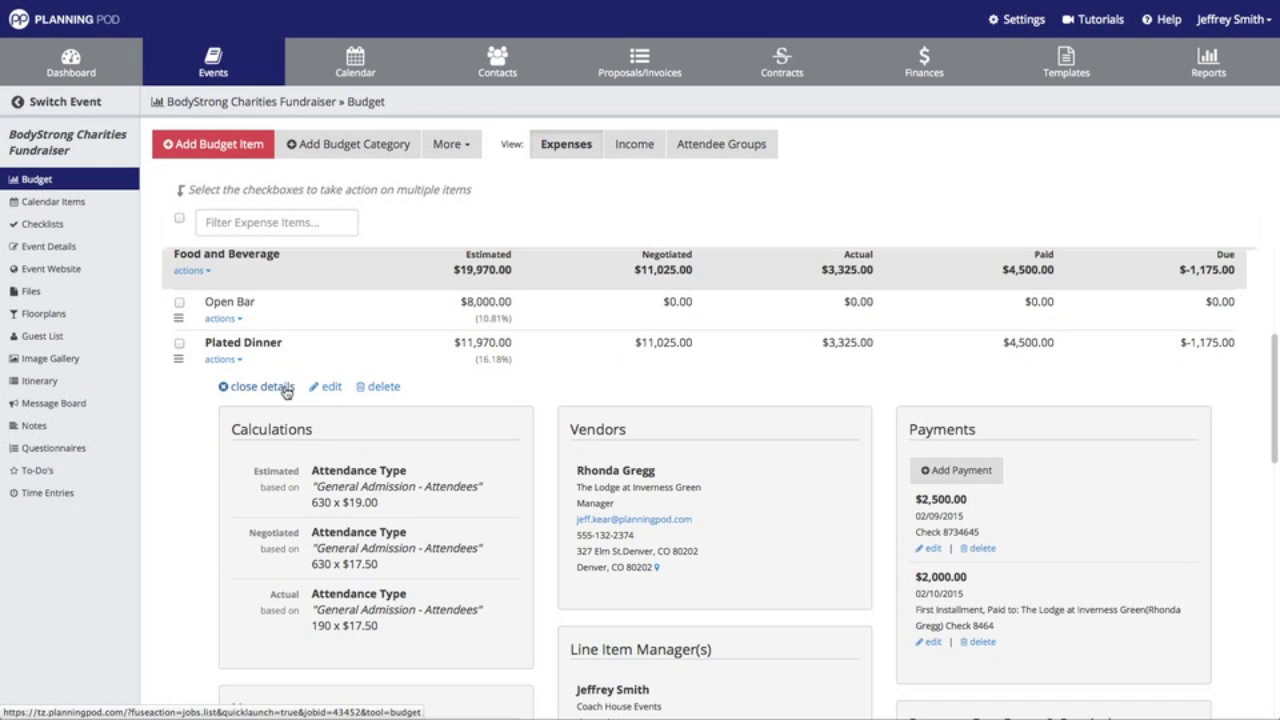
click(282, 390)
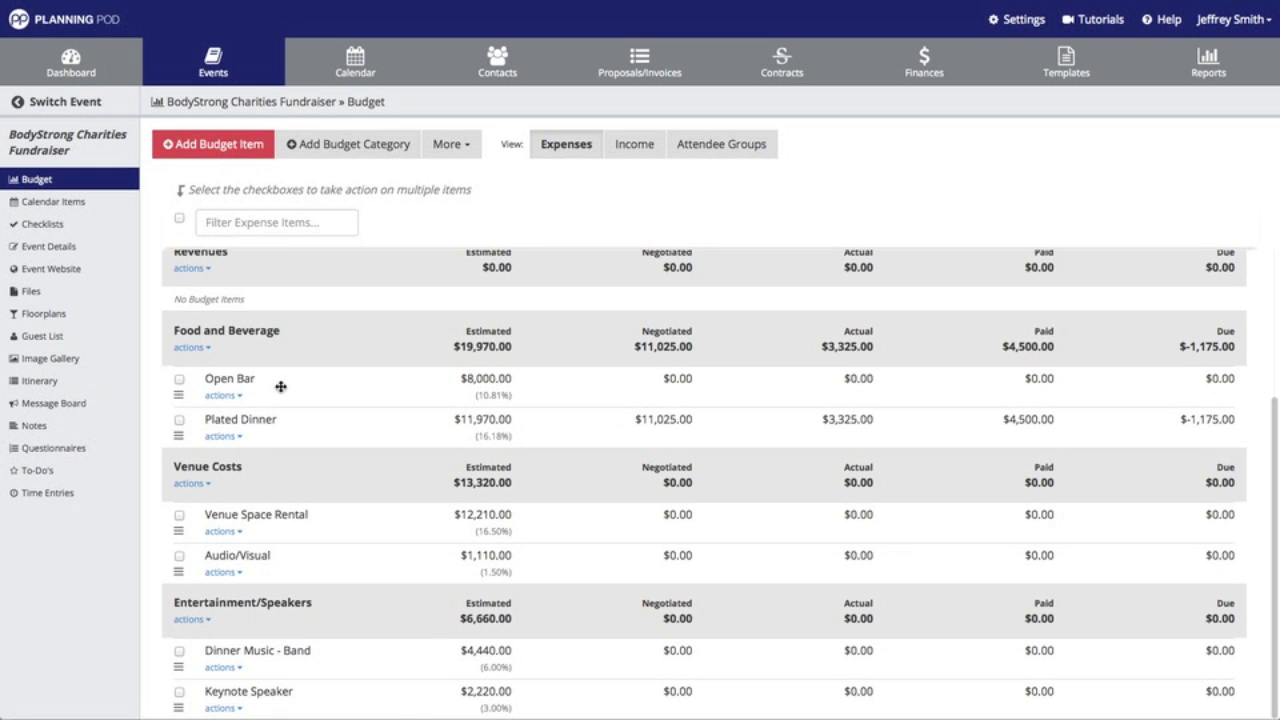
Step: Move Open Bar to the bottom of the Food and Beverage category, and move it back to the top
click(224, 396)
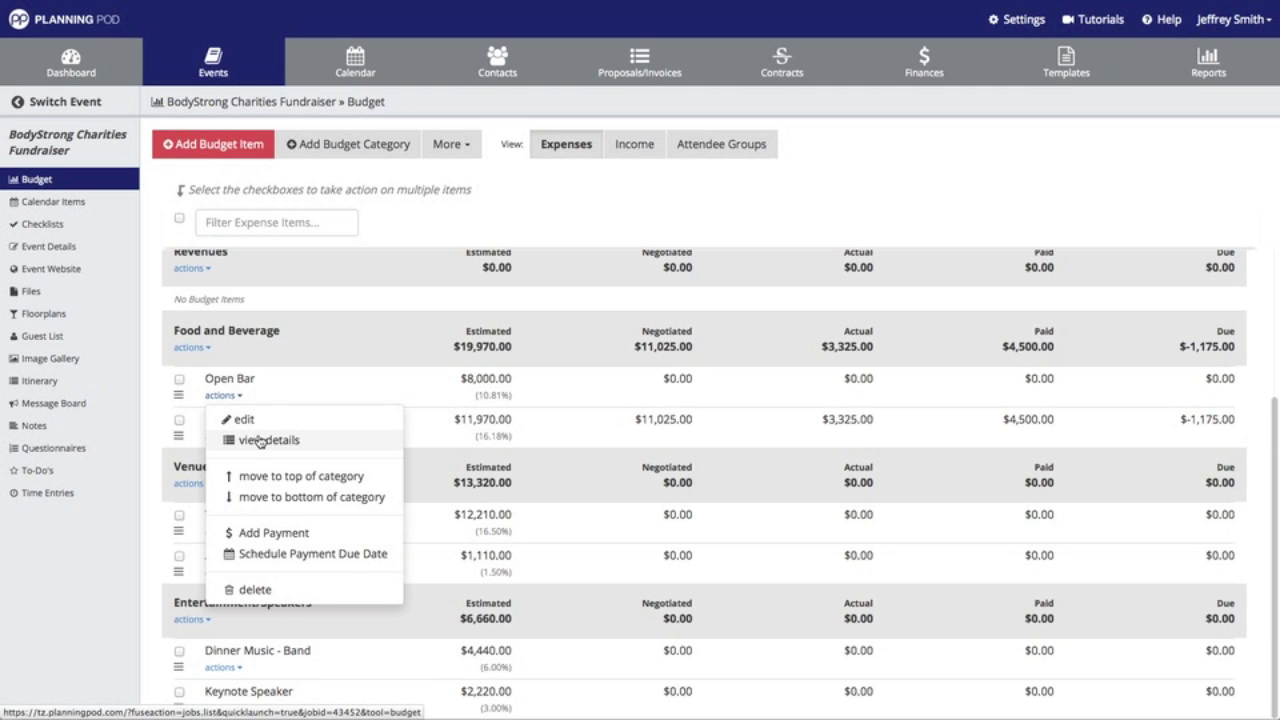
click(297, 497)
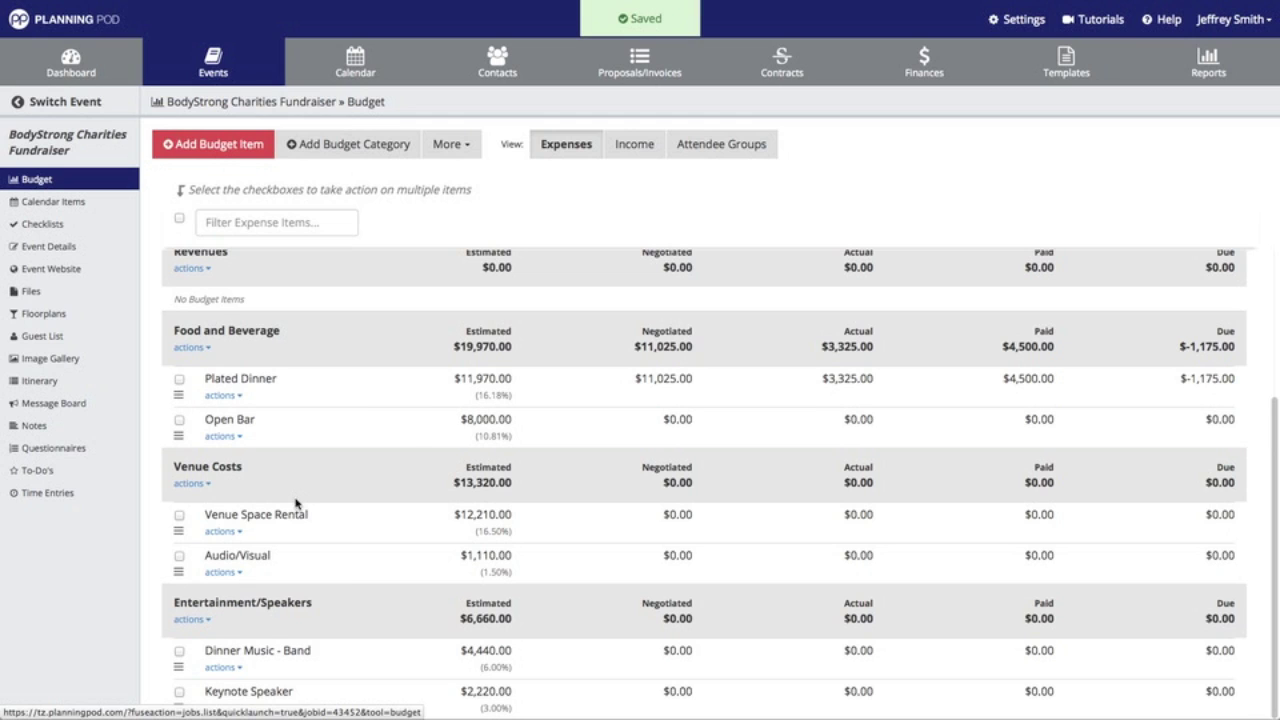
click(238, 437)
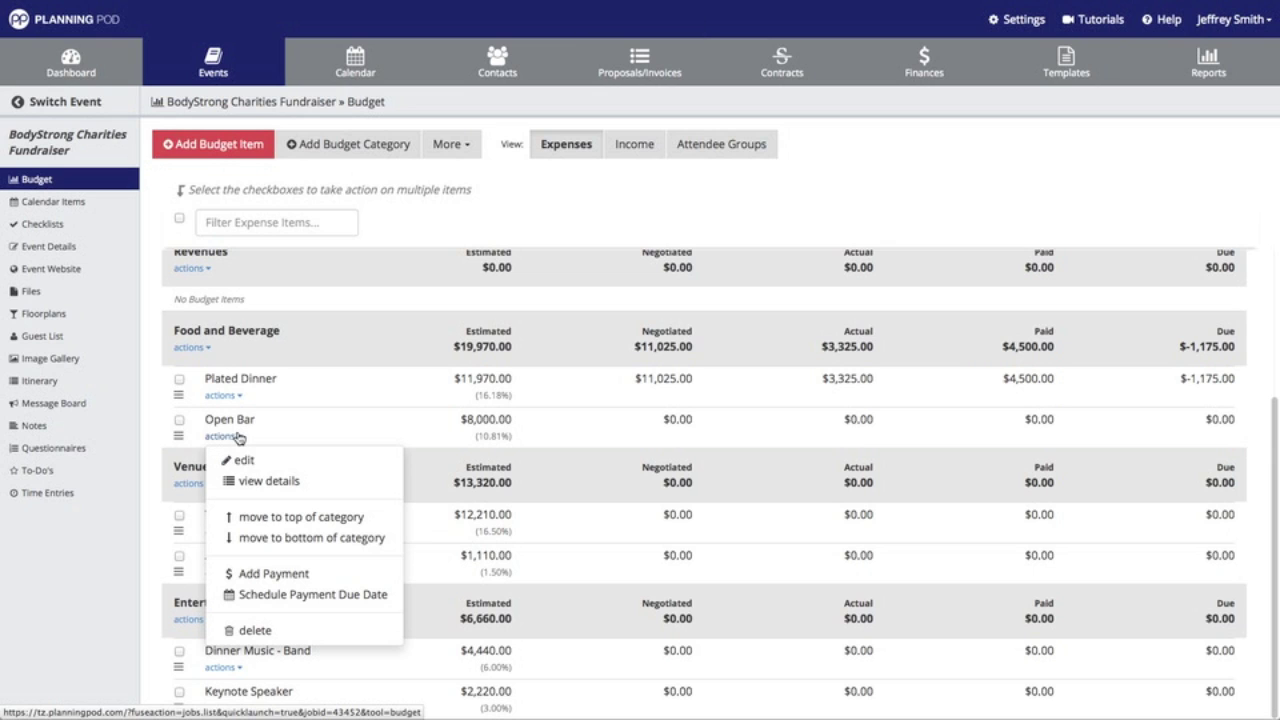
click(290, 517)
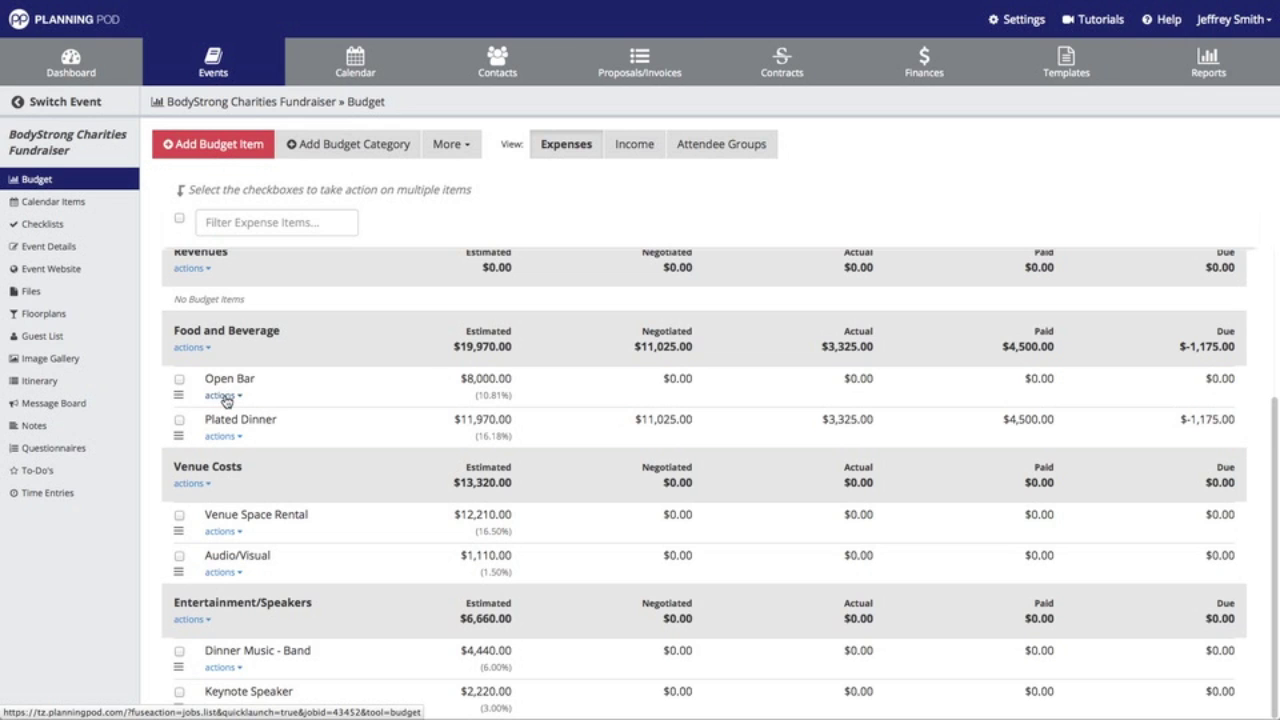
Step: Reorder the Food and Beverage items so that Open Bar sits below Plated Dinner
drag(179, 393, 178, 435)
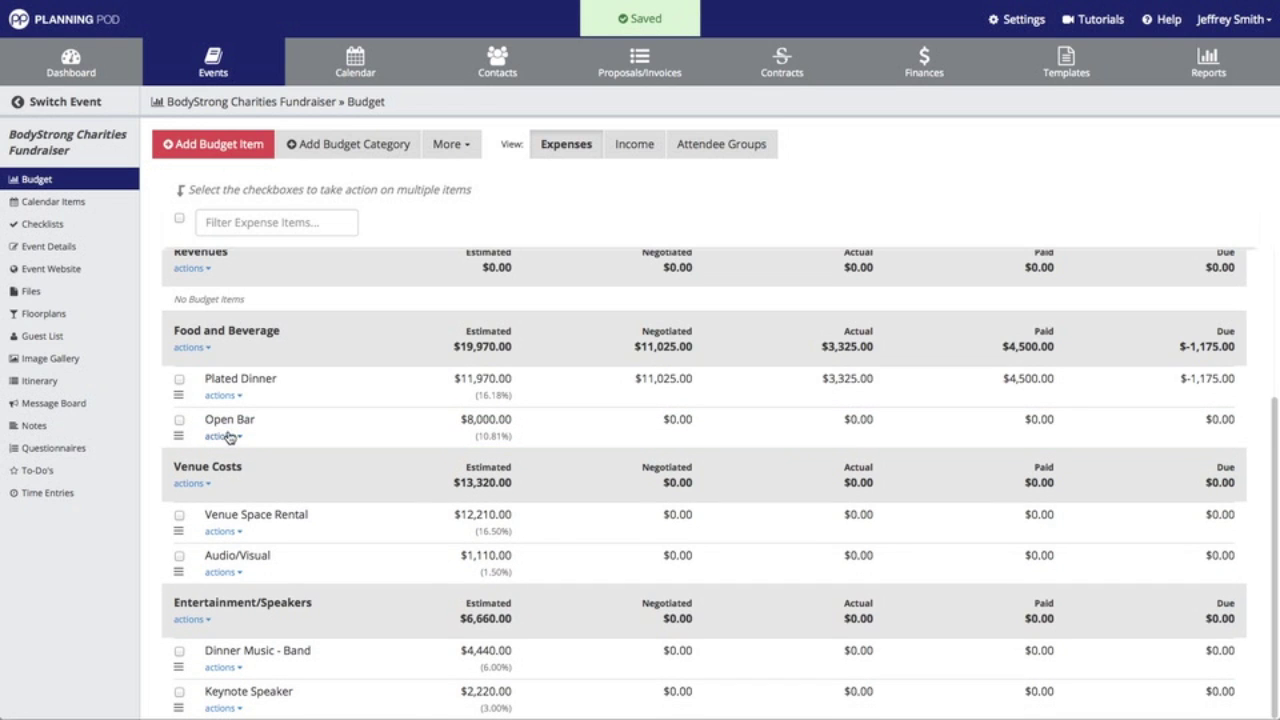
click(222, 437)
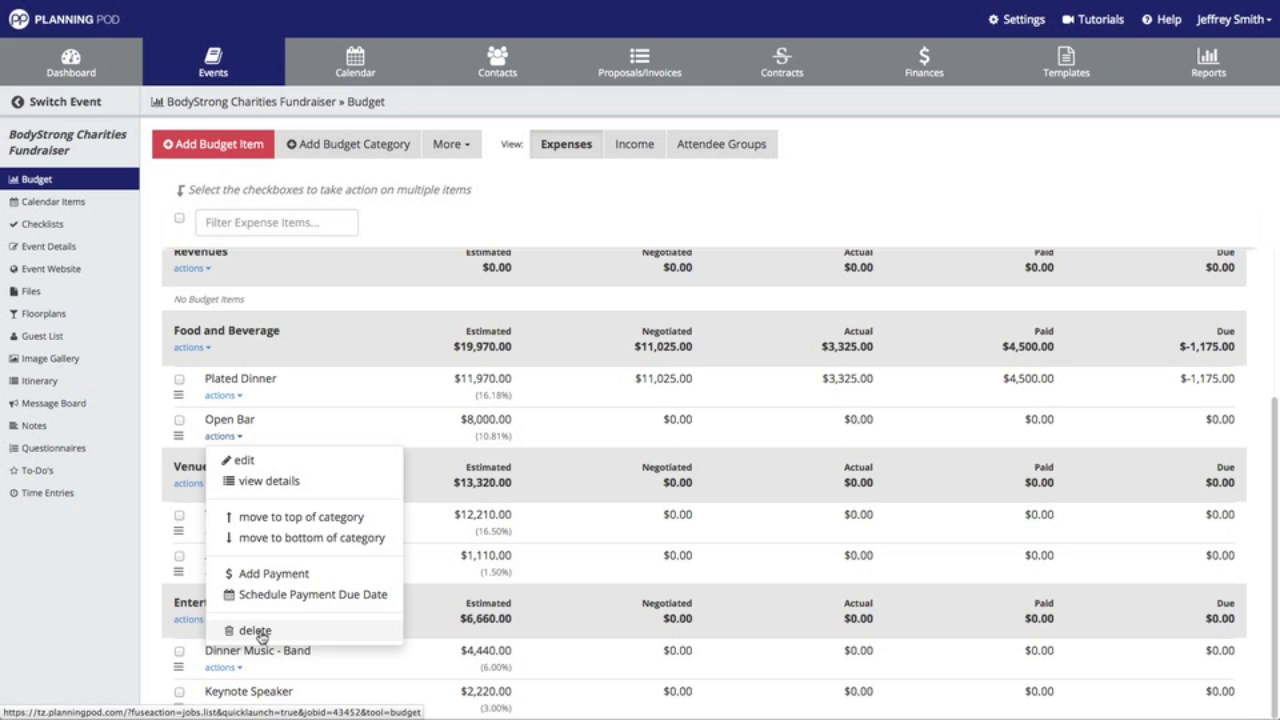
click(343, 346)
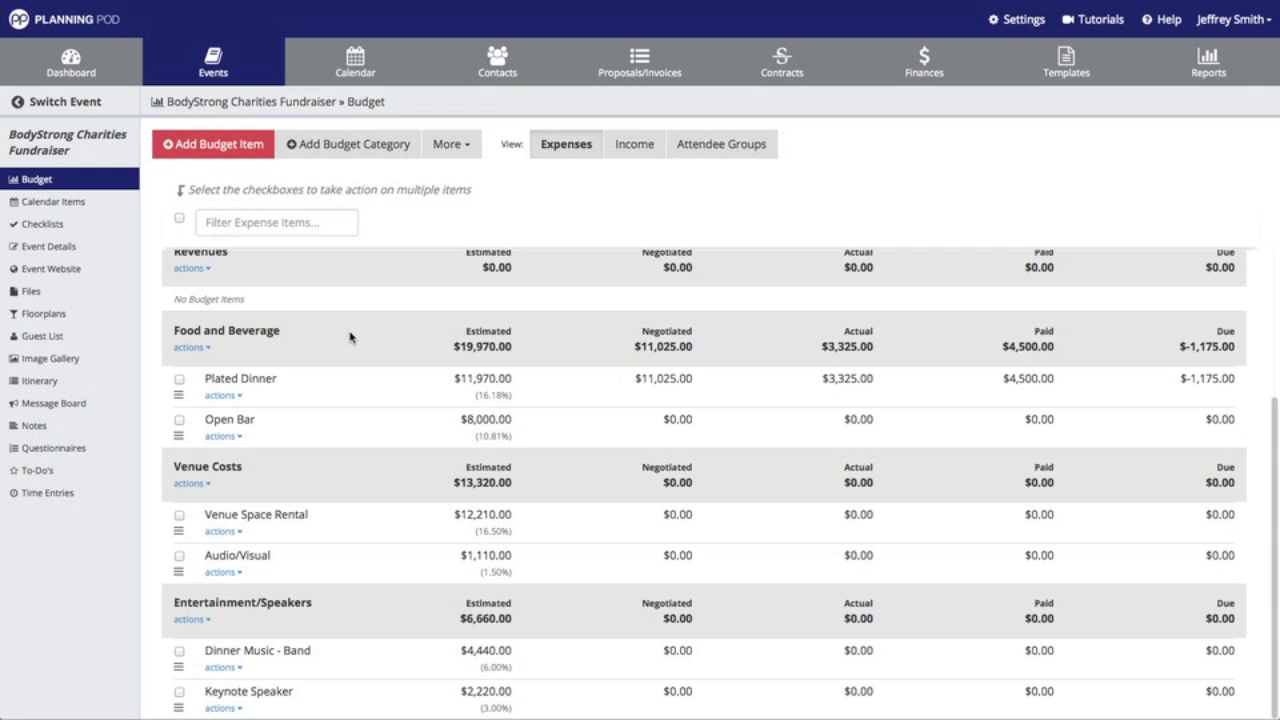
Step: Move the Rentals category down one place, below Revenues
scroll(350, 336, up, 3)
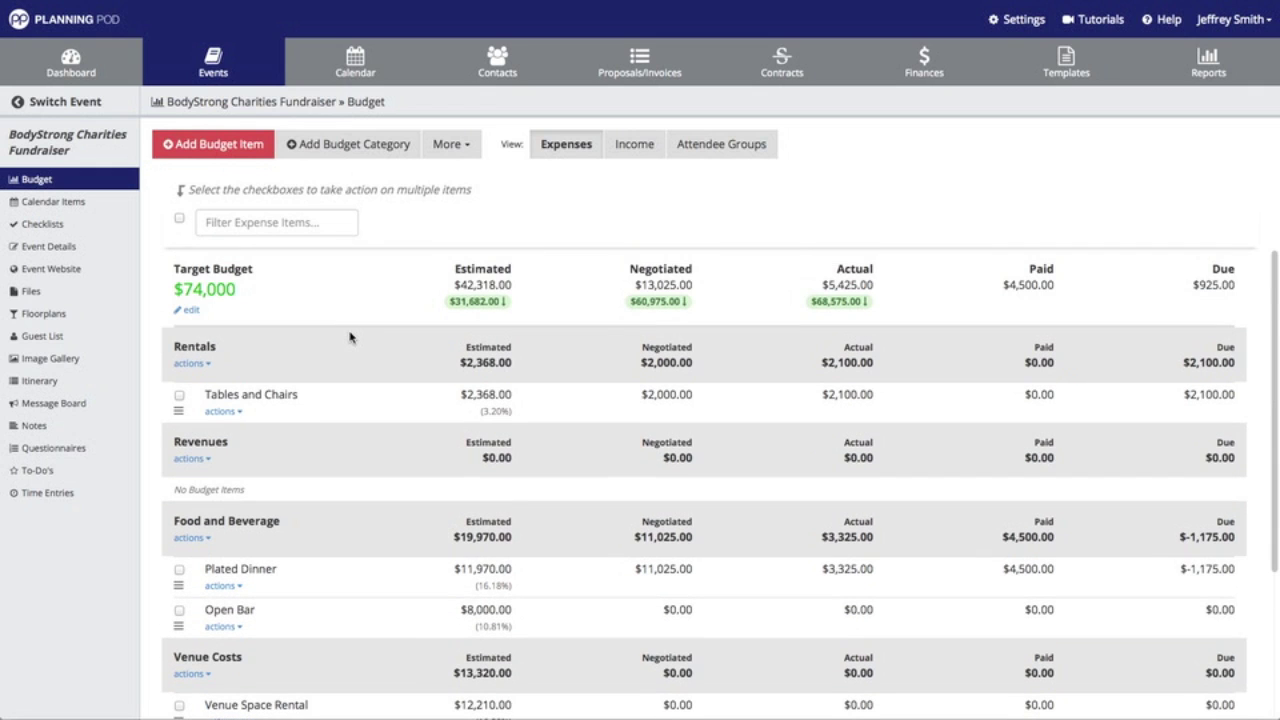
click(200, 365)
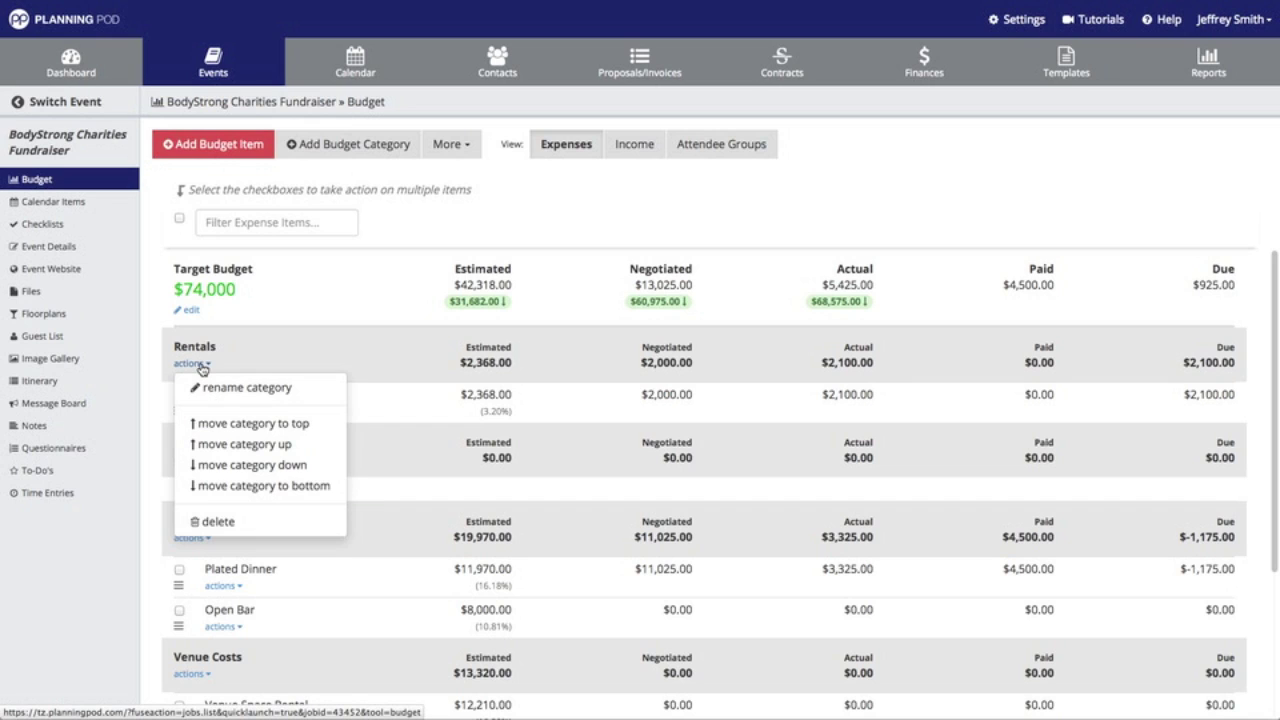
click(267, 465)
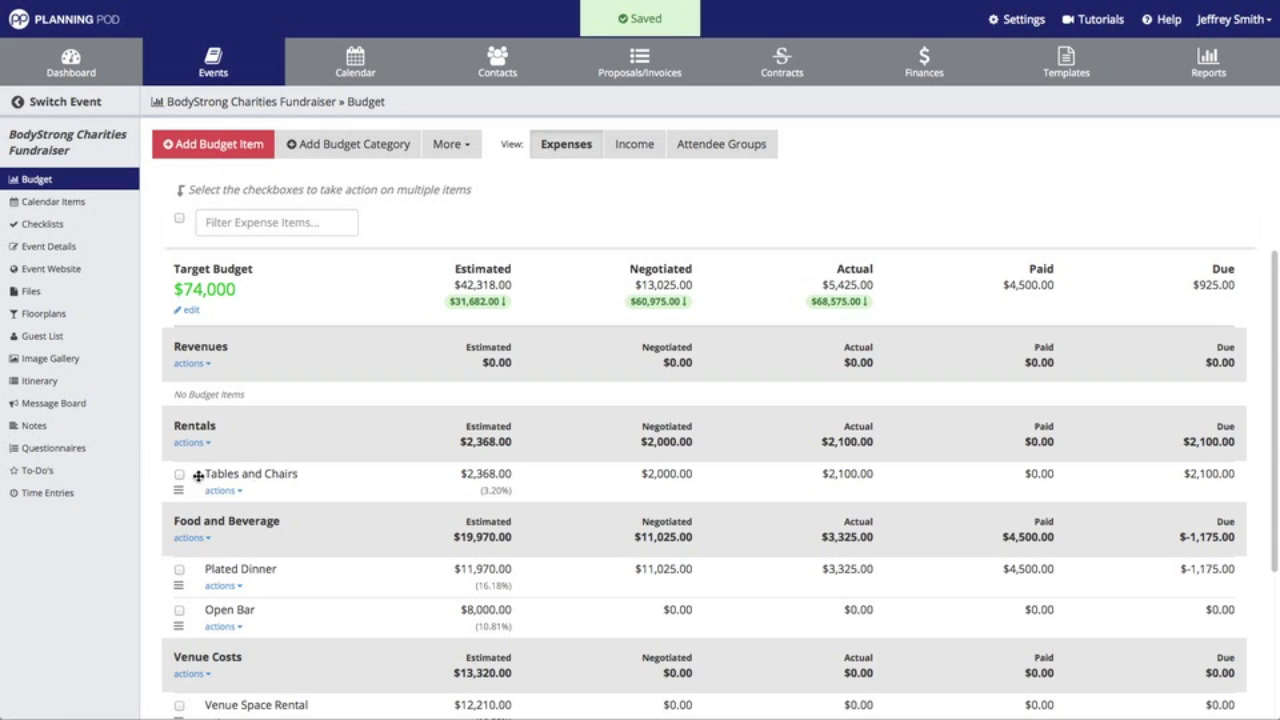
Step: Move the Rentals category to the bottom of the expense budget, below Entertainment/Speakers
click(233, 498)
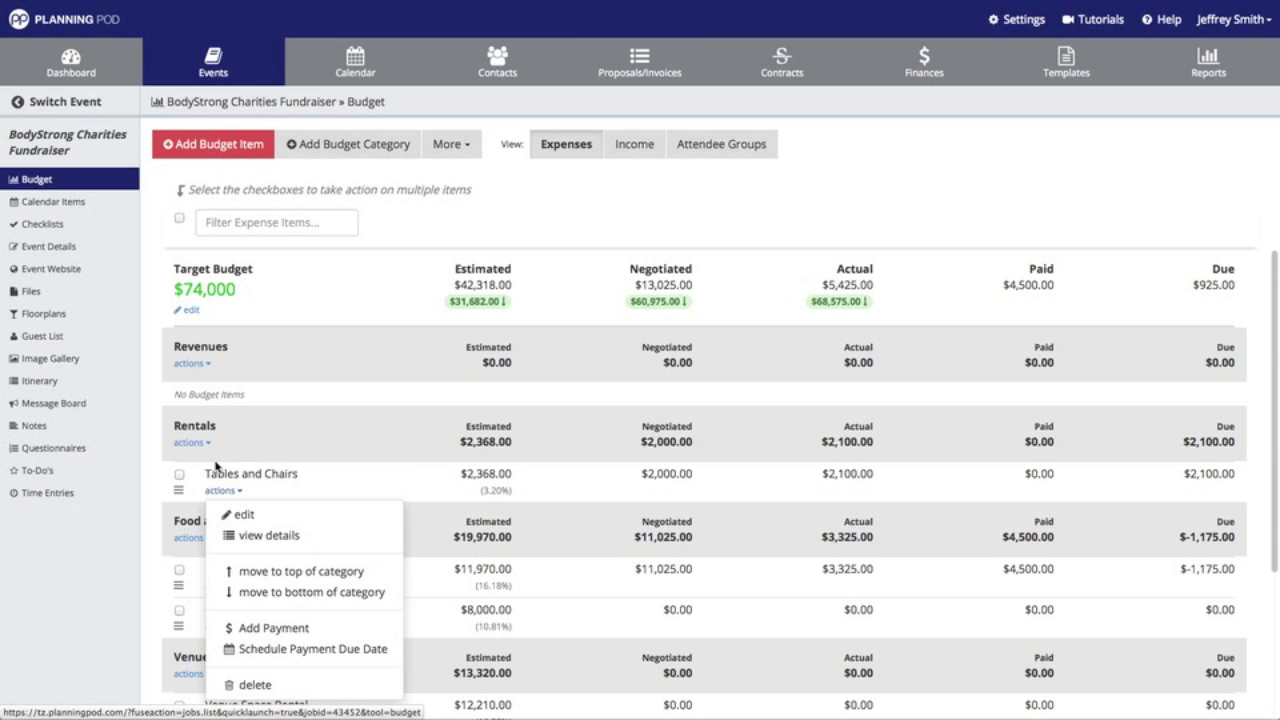
click(224, 463)
click(193, 443)
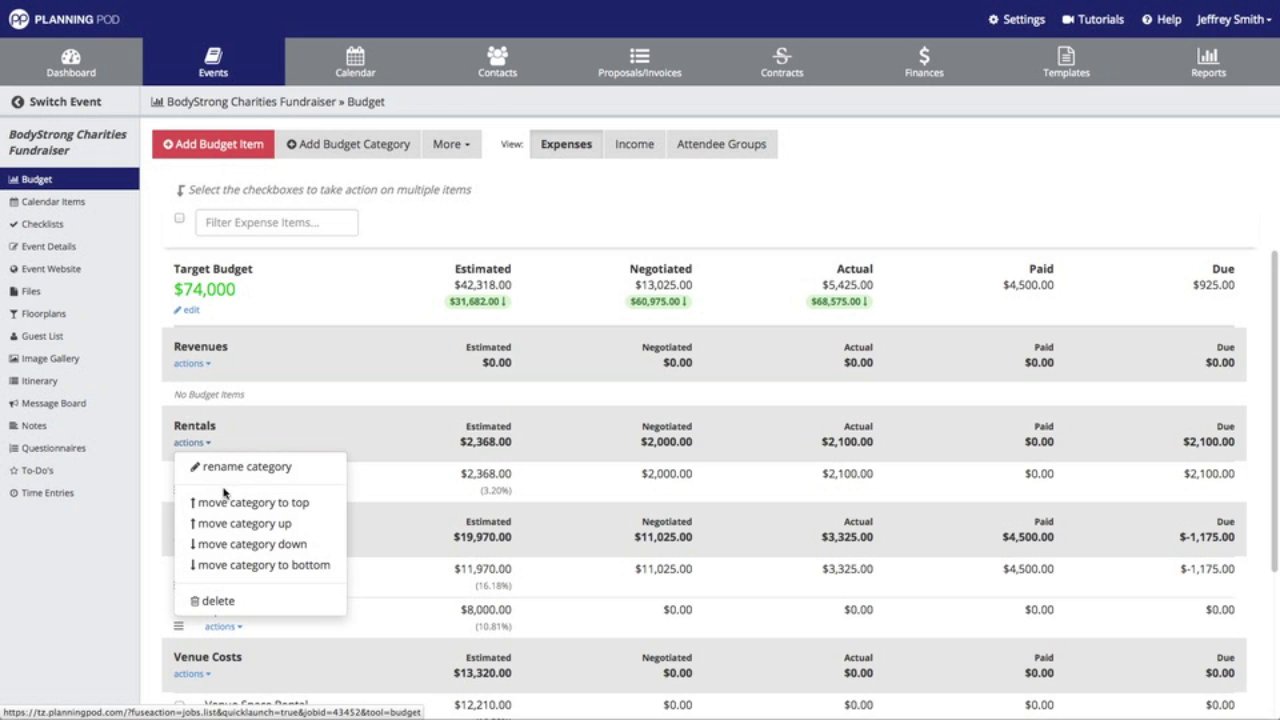
click(259, 565)
scroll(262, 415, down, 3)
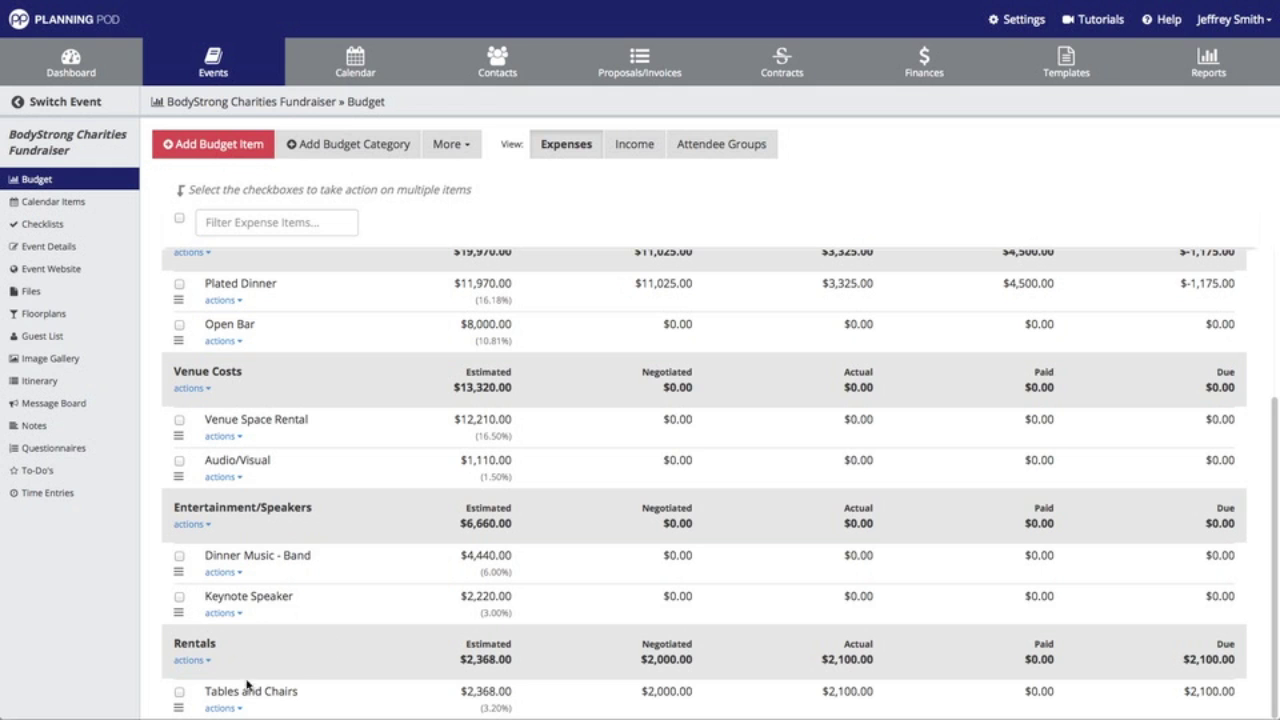
scroll(303, 600, up, 2)
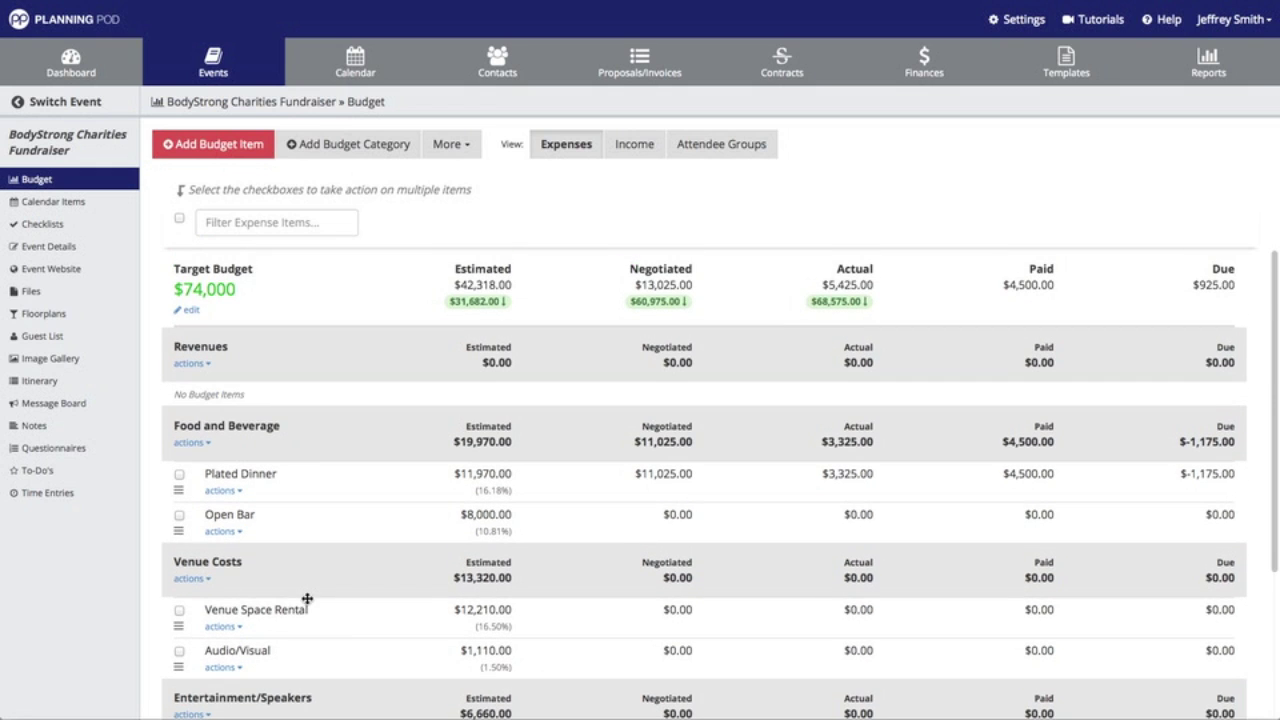
click(194, 365)
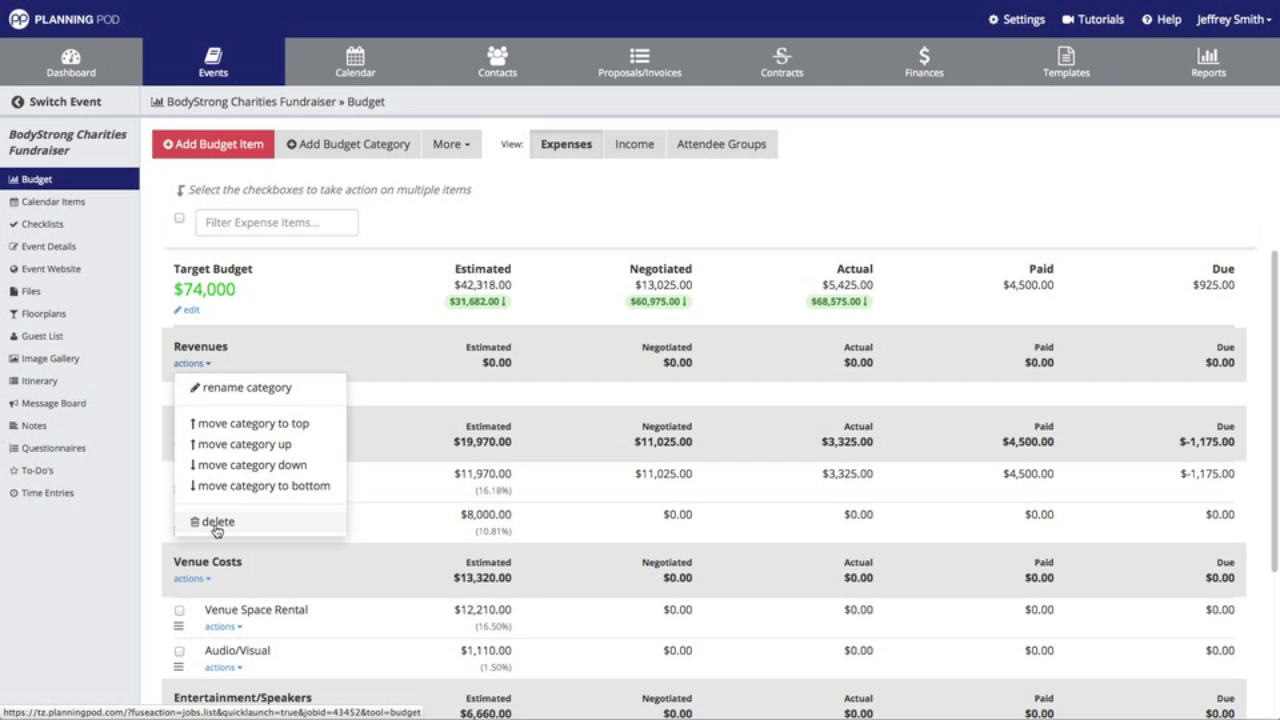
click(355, 344)
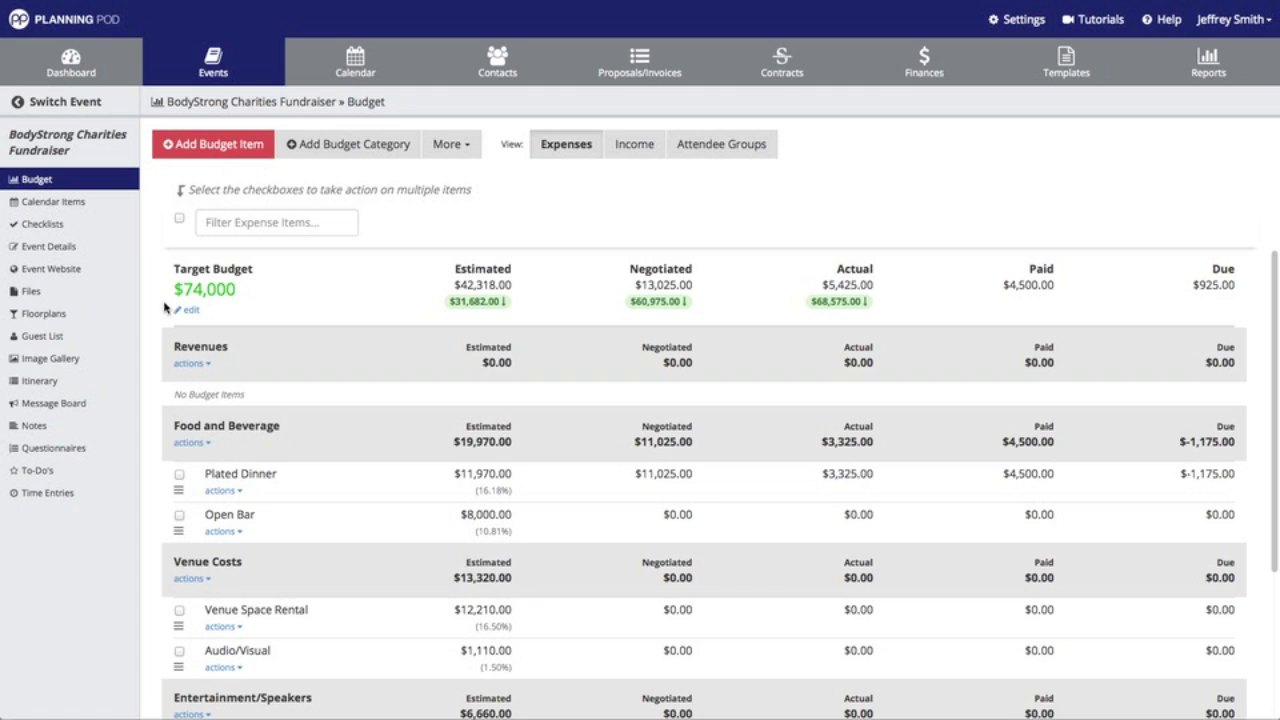
Step: Assign the last two contacts listed as line item managers for Plated Dinner, Open Bar and Venue Space Rental together, and save
click(180, 475)
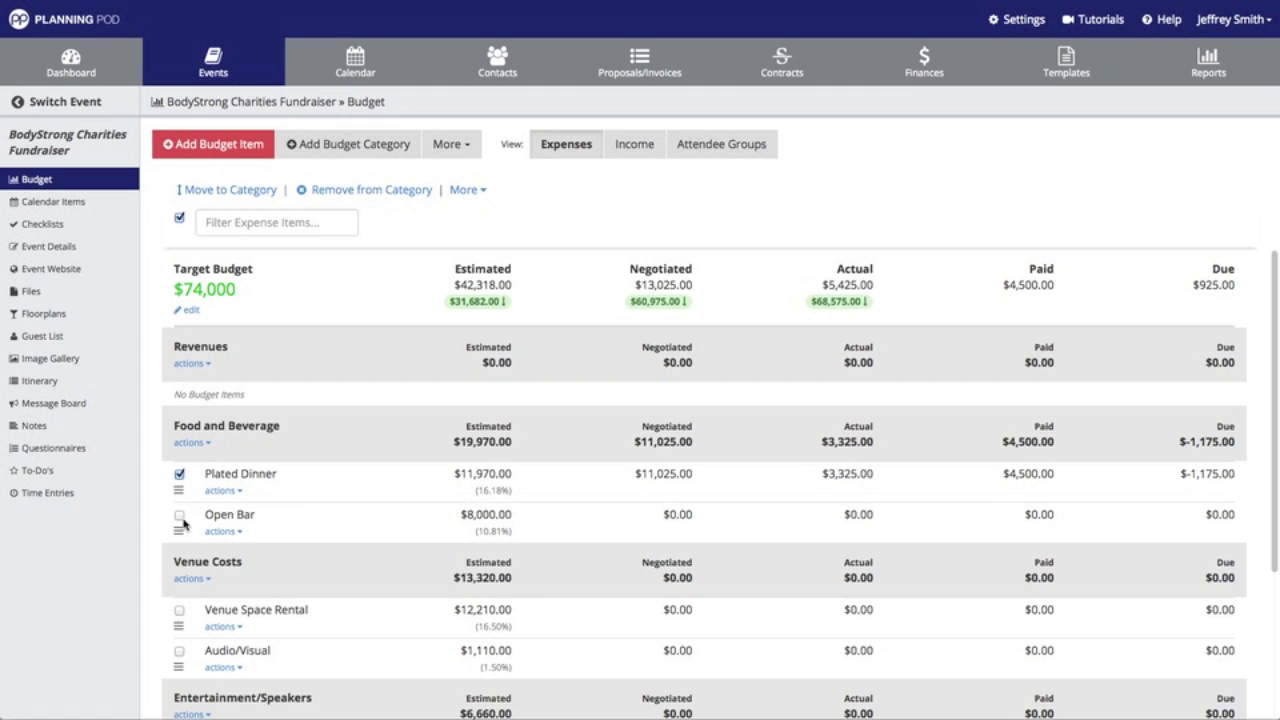
click(180, 516)
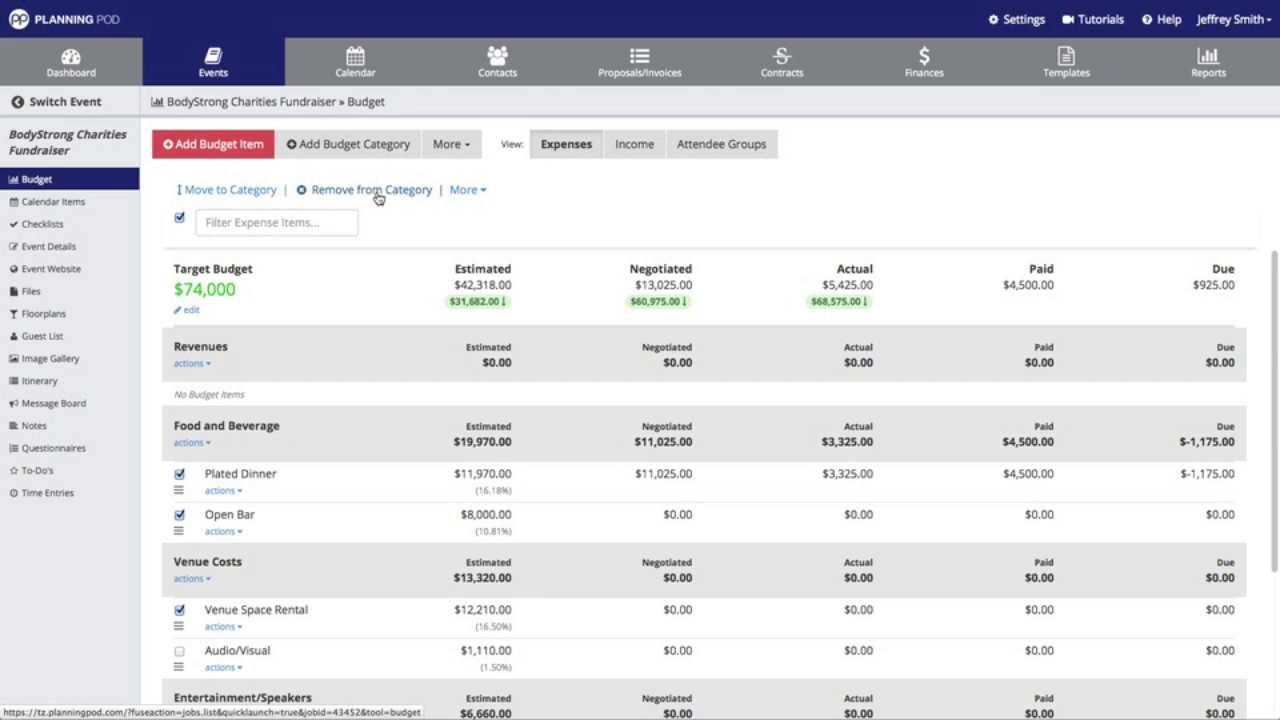
click(465, 191)
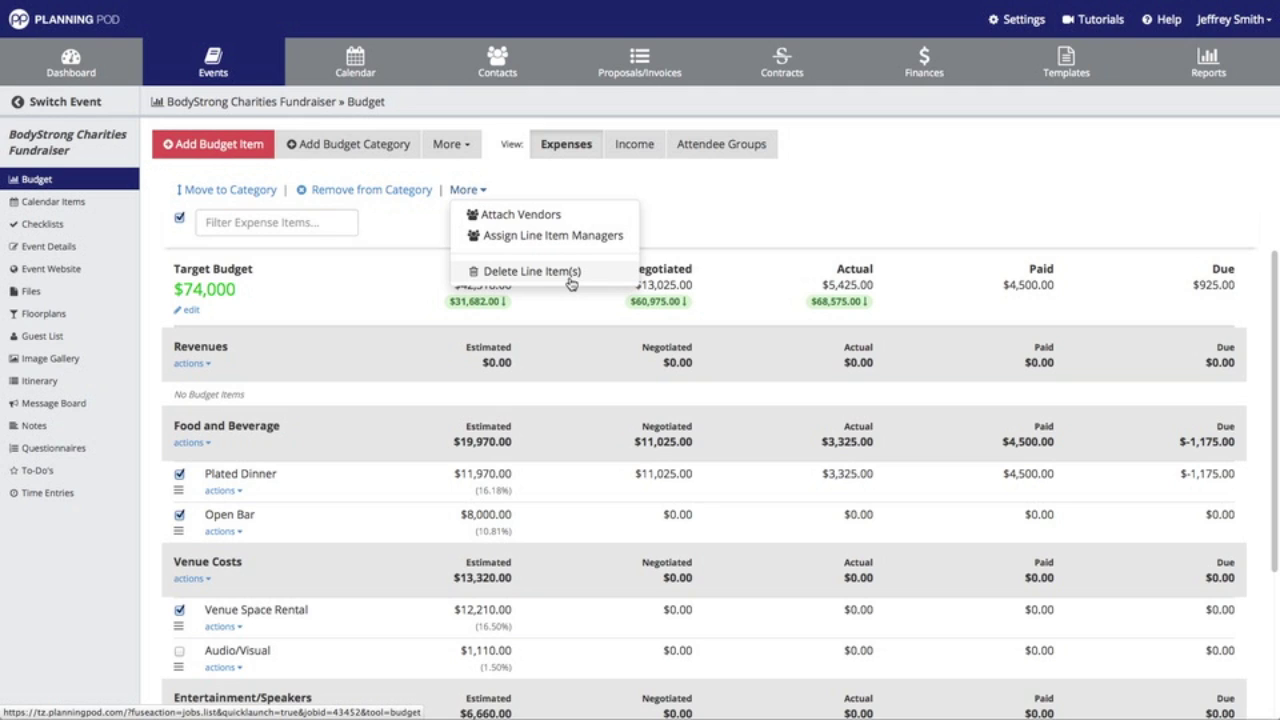
click(569, 241)
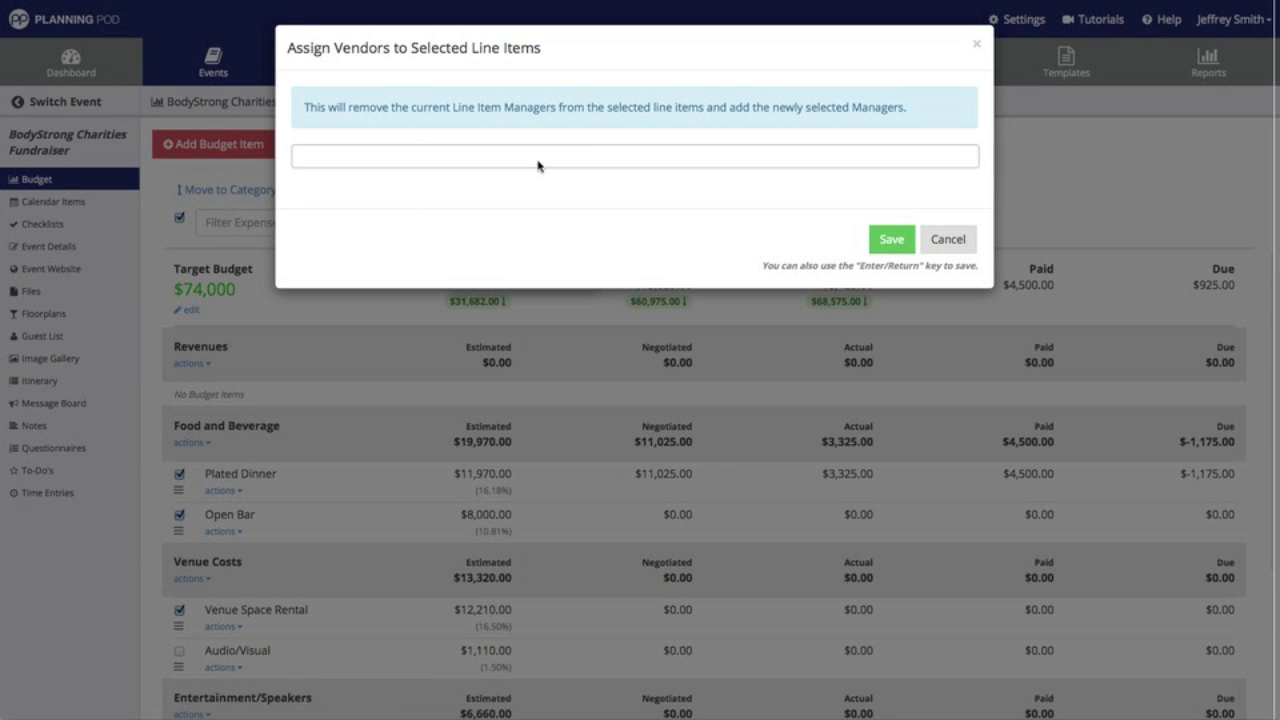
click(536, 163)
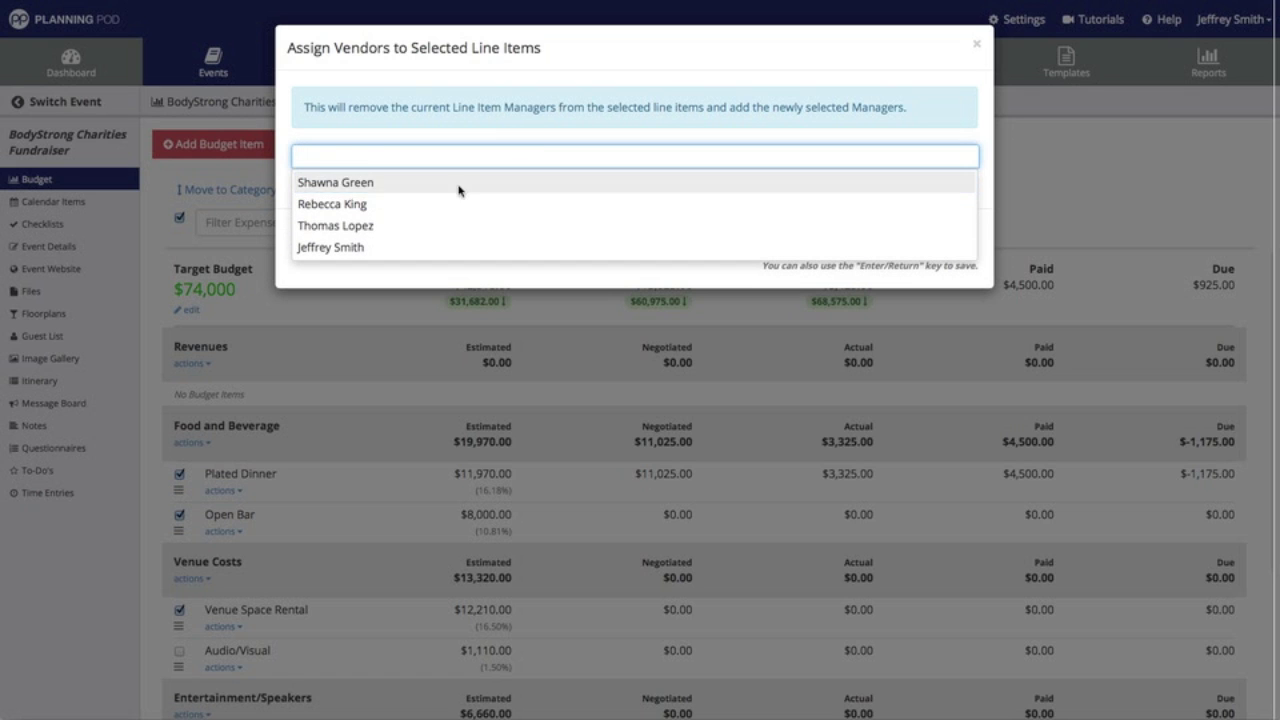
click(395, 247)
click(463, 160)
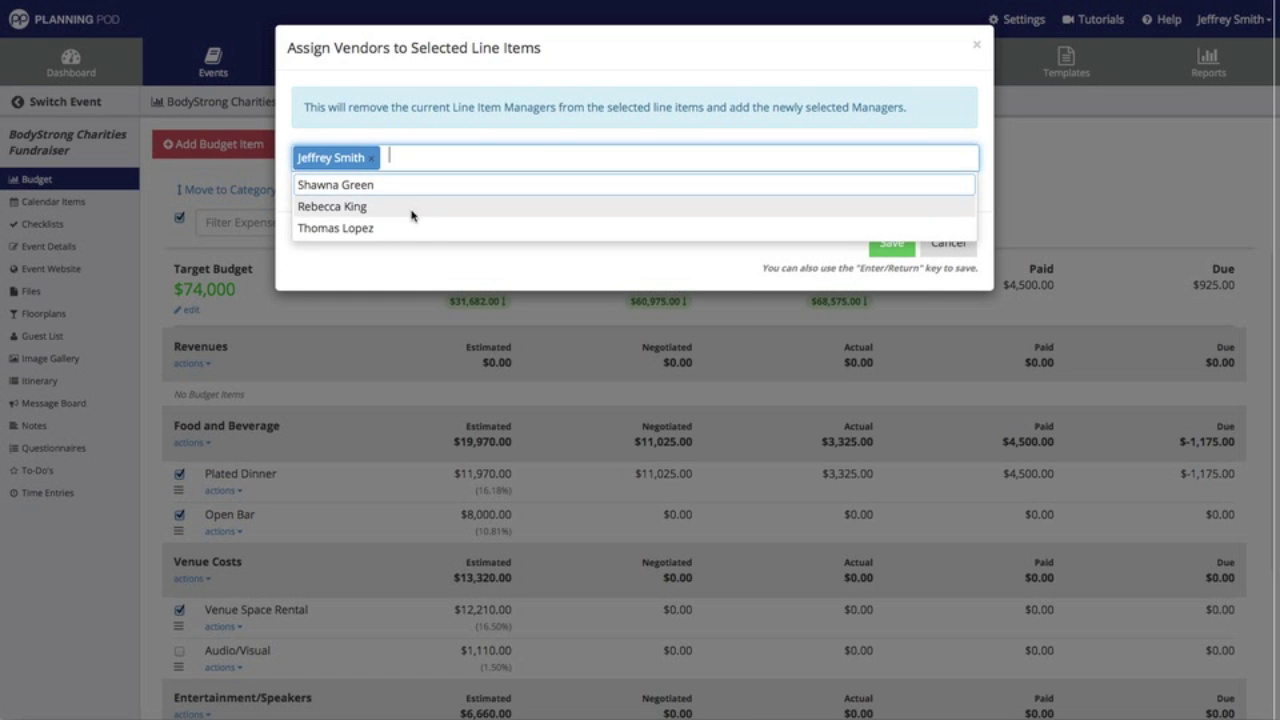
click(406, 226)
click(886, 243)
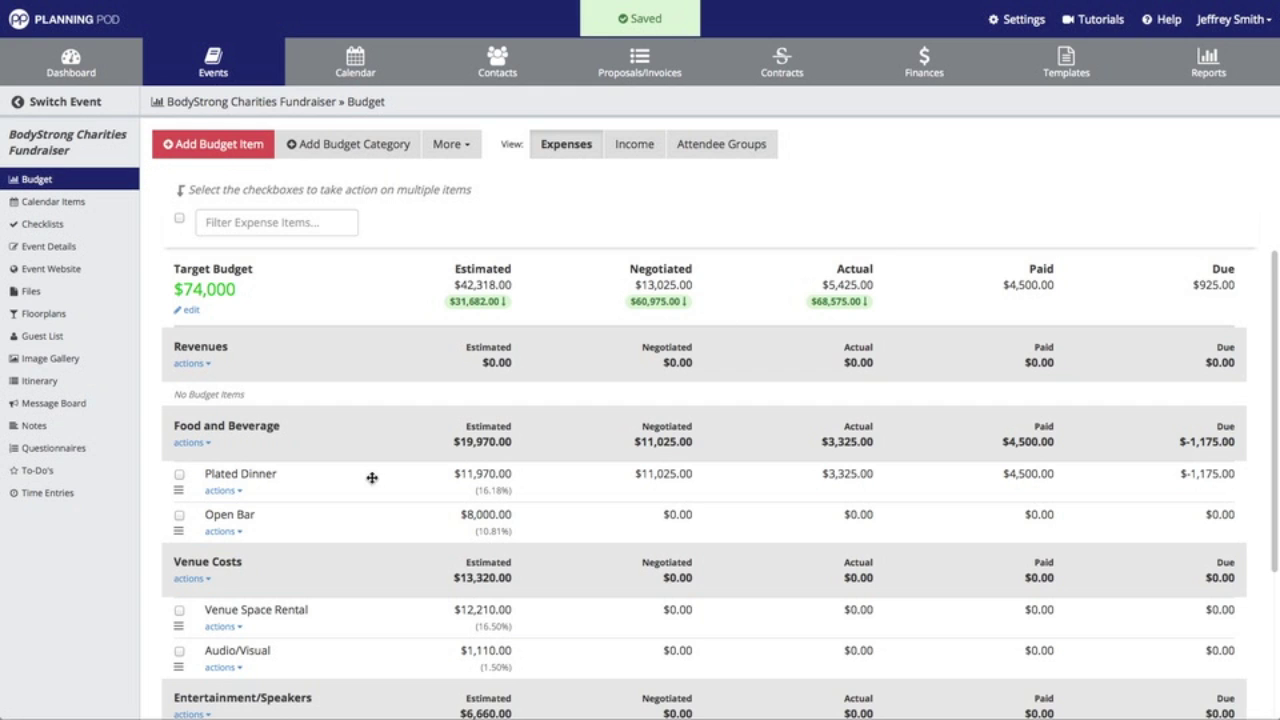
Step: View Plated Dinner's details and check its assigned line item managers
click(223, 490)
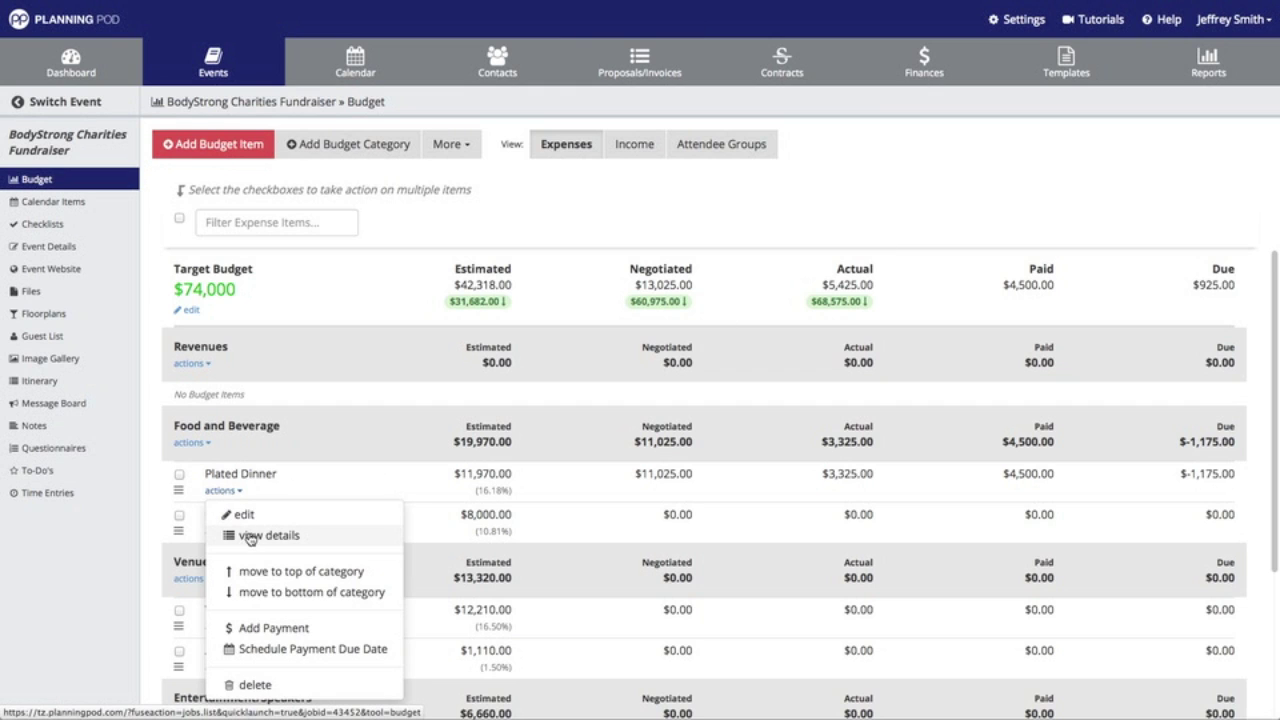
click(245, 535)
scroll(466, 440, down, 2)
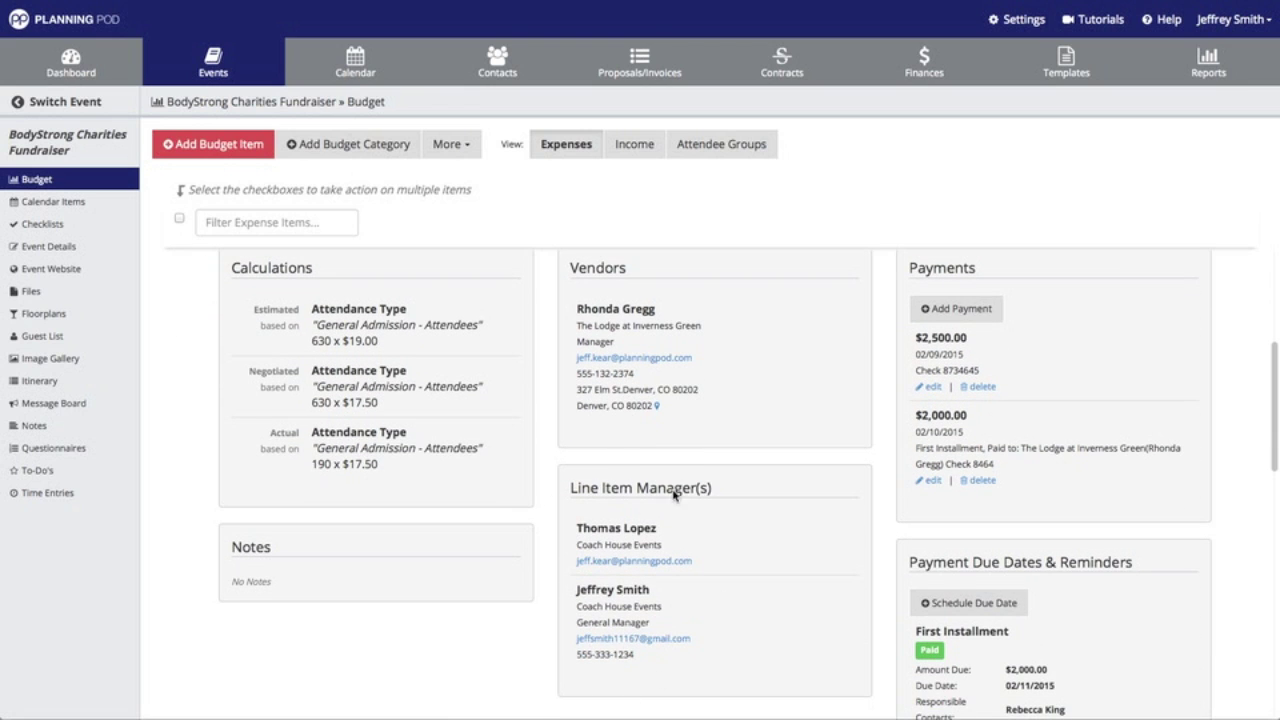
Step: Close Plated Dinner's details and export the budget as a PDF, saving the file
scroll(513, 471, up, 3)
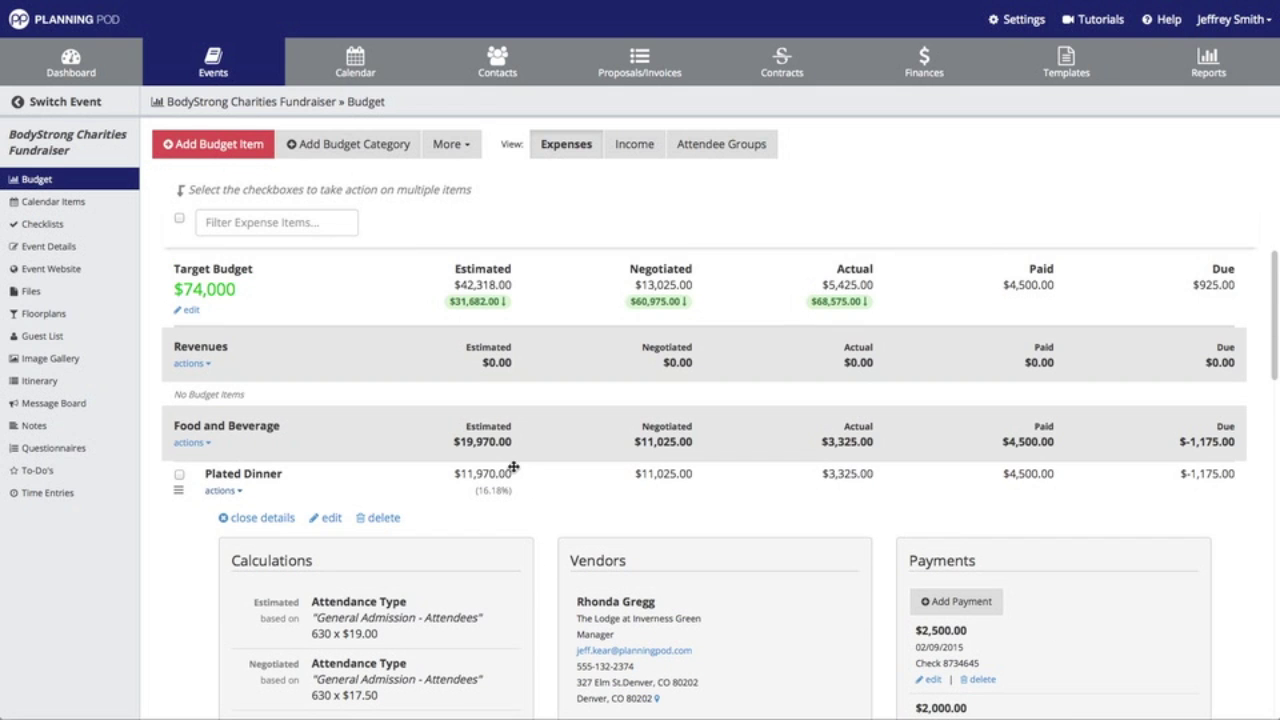
click(238, 517)
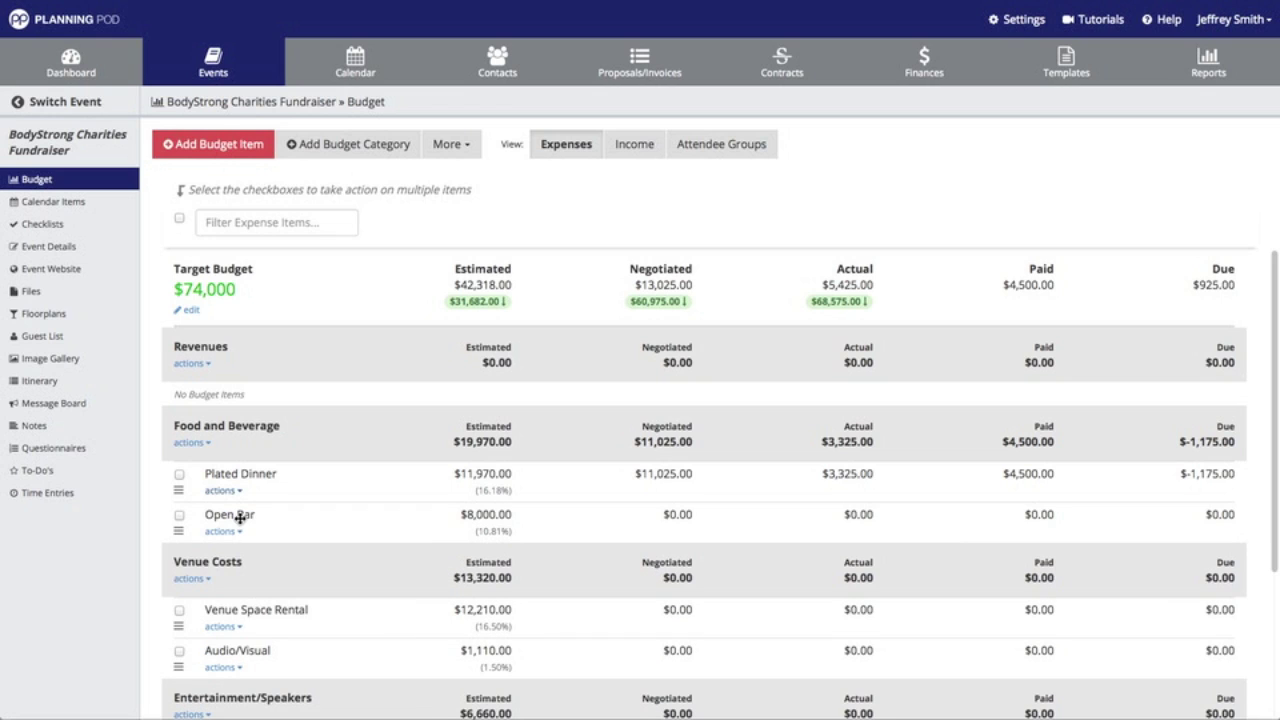
click(453, 146)
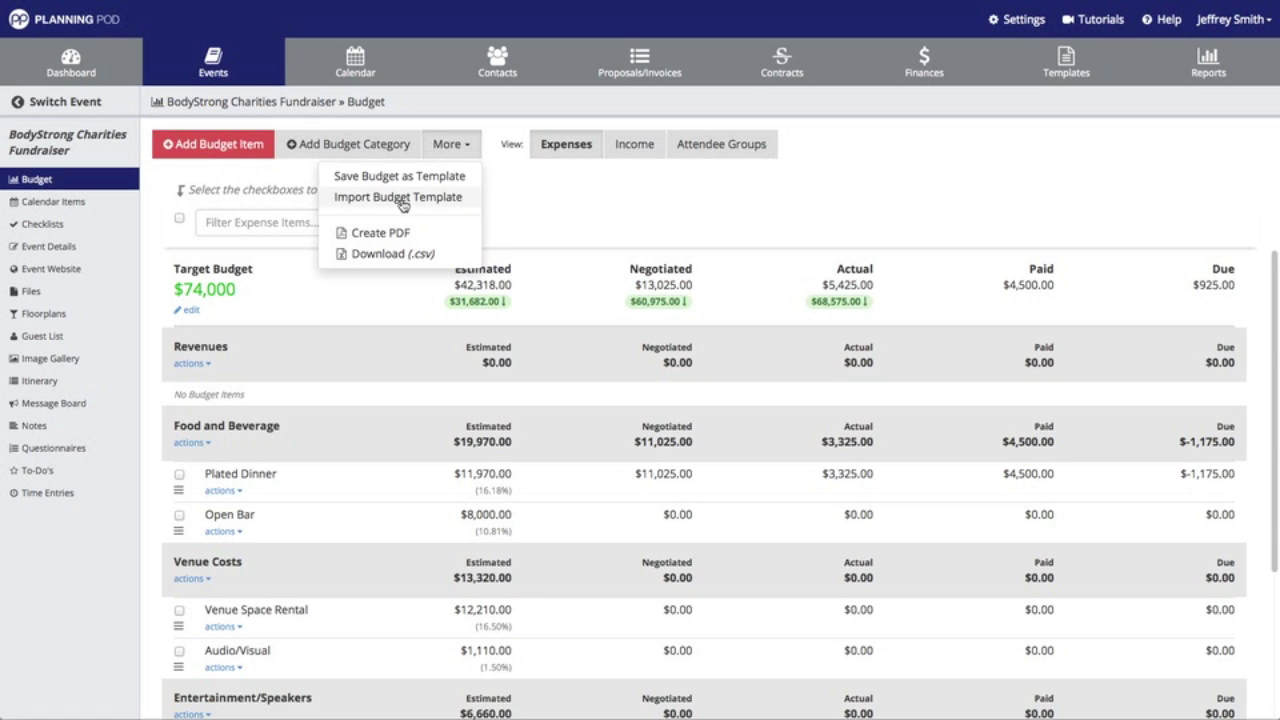
click(390, 234)
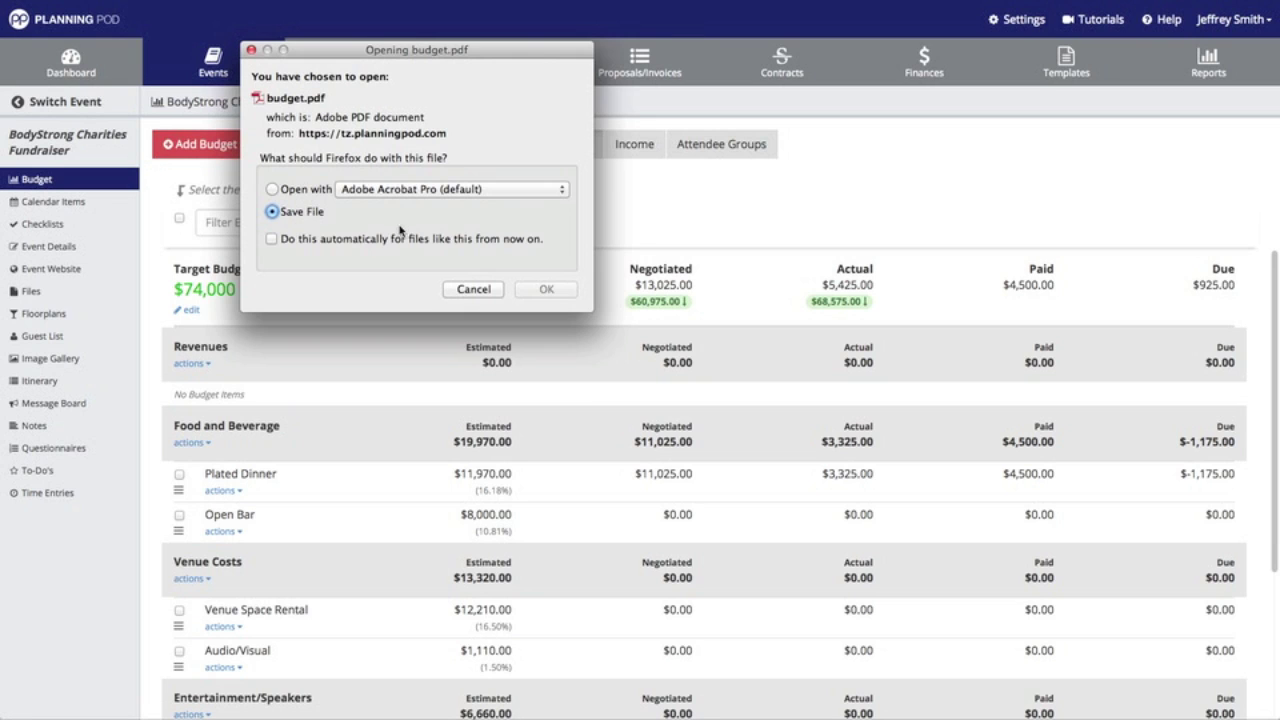
click(560, 290)
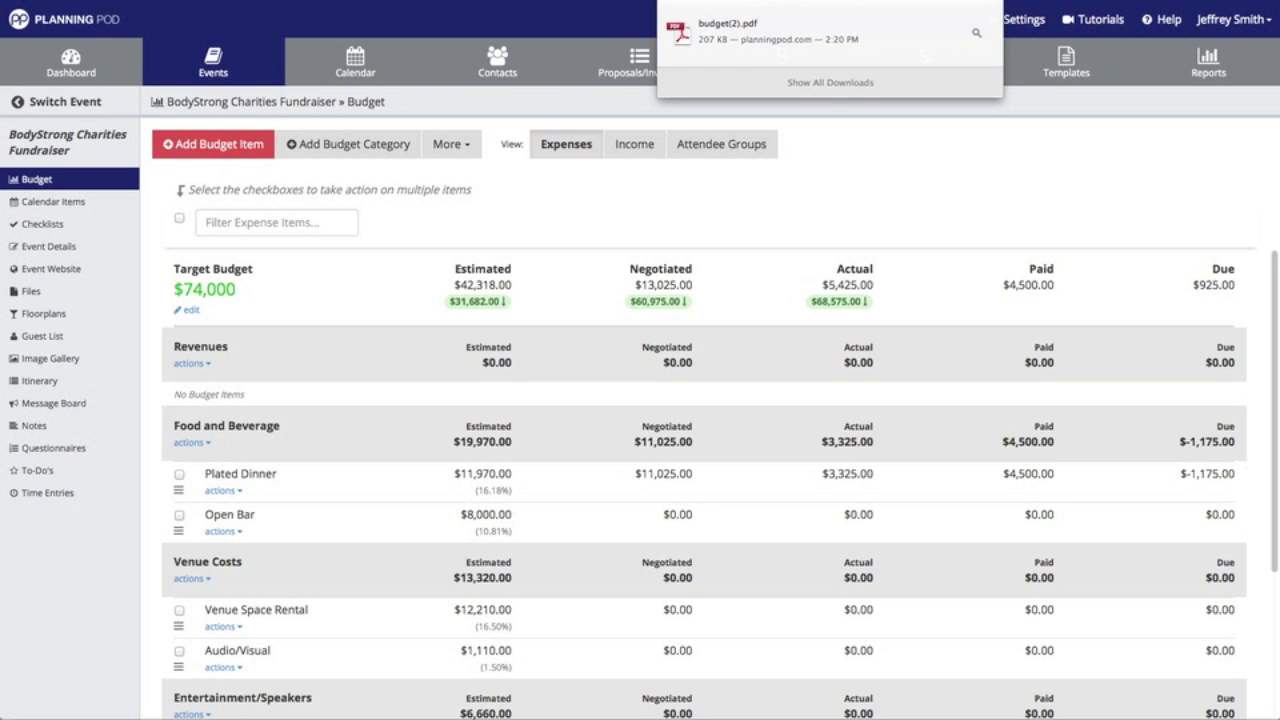
Step: Open the downloaded budget PDF in Acrobat, enlarge its window, review both pages, and return to the Planning Pod budget
click(840, 29)
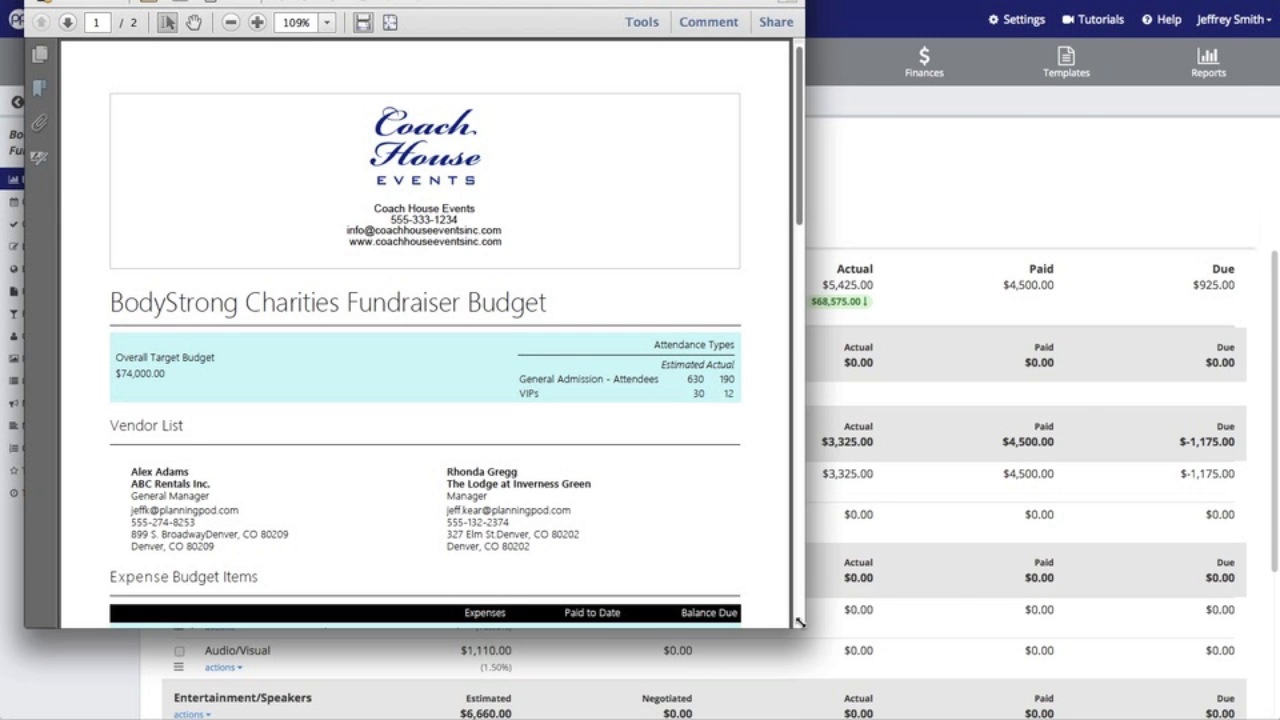
drag(802, 626, 1059, 717)
scroll(685, 516, down, 10)
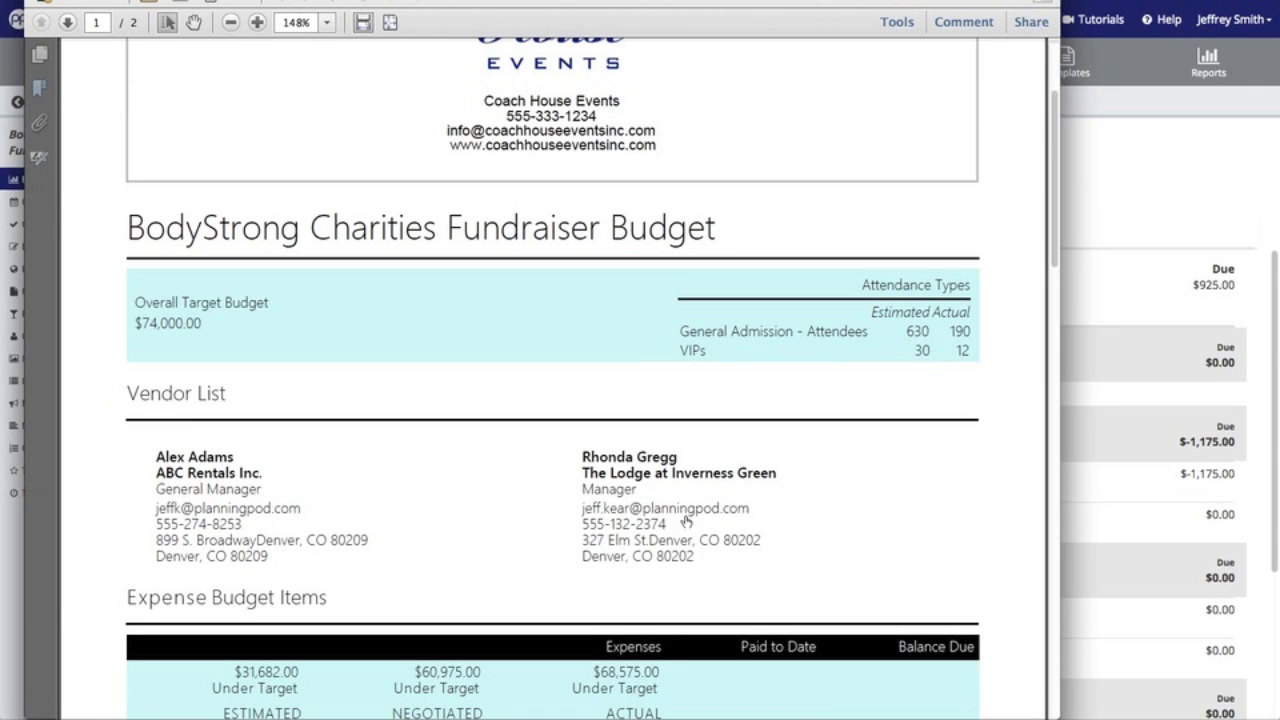
scroll(685, 519, down, 8)
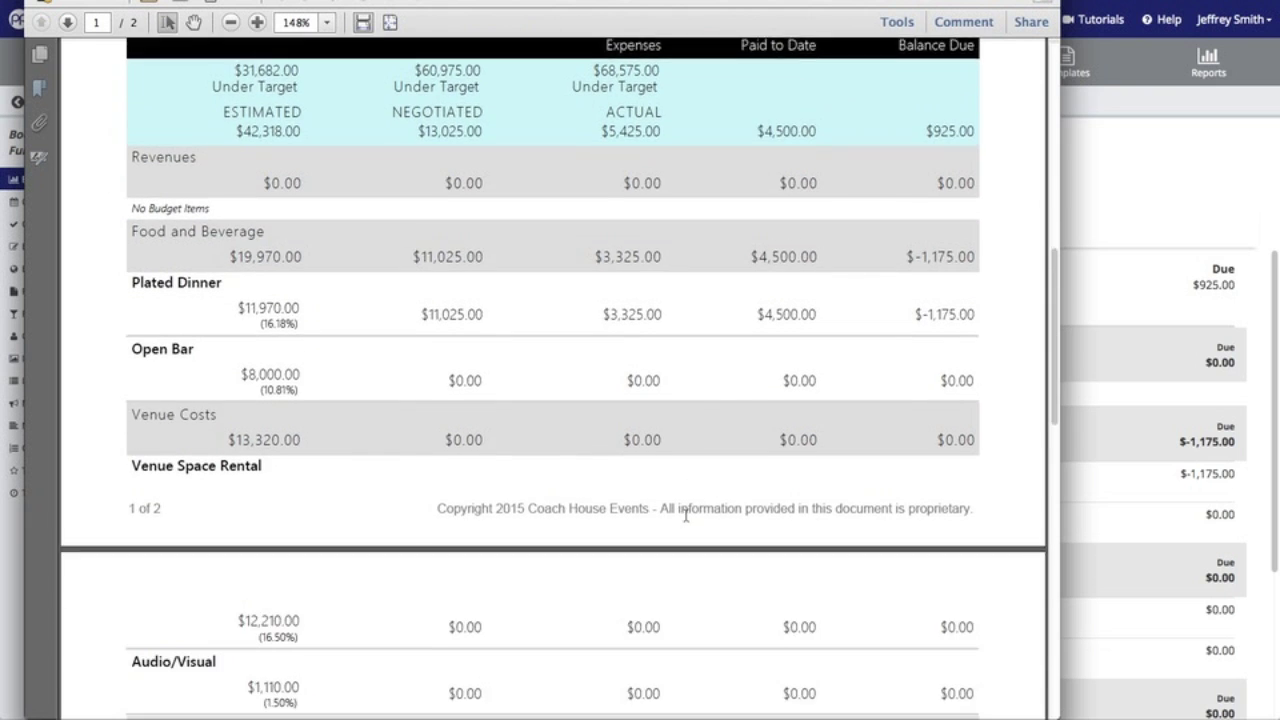
scroll(686, 519, down, 10)
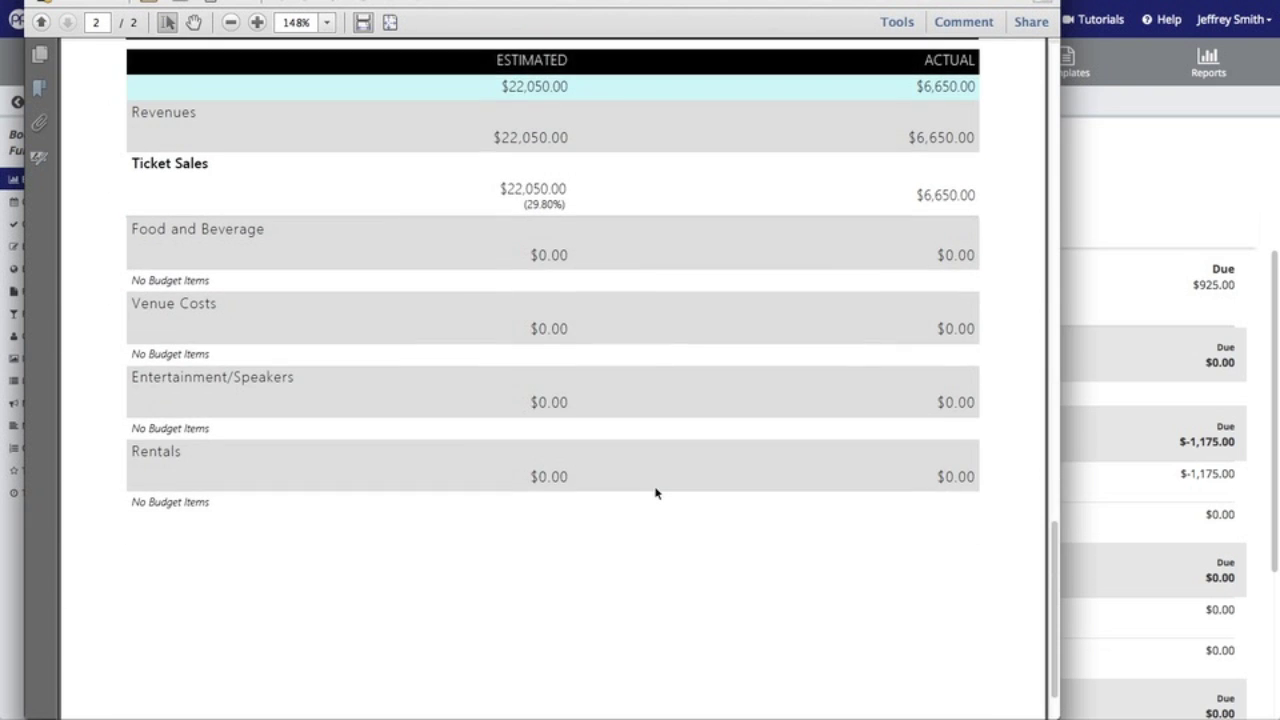
click(1157, 207)
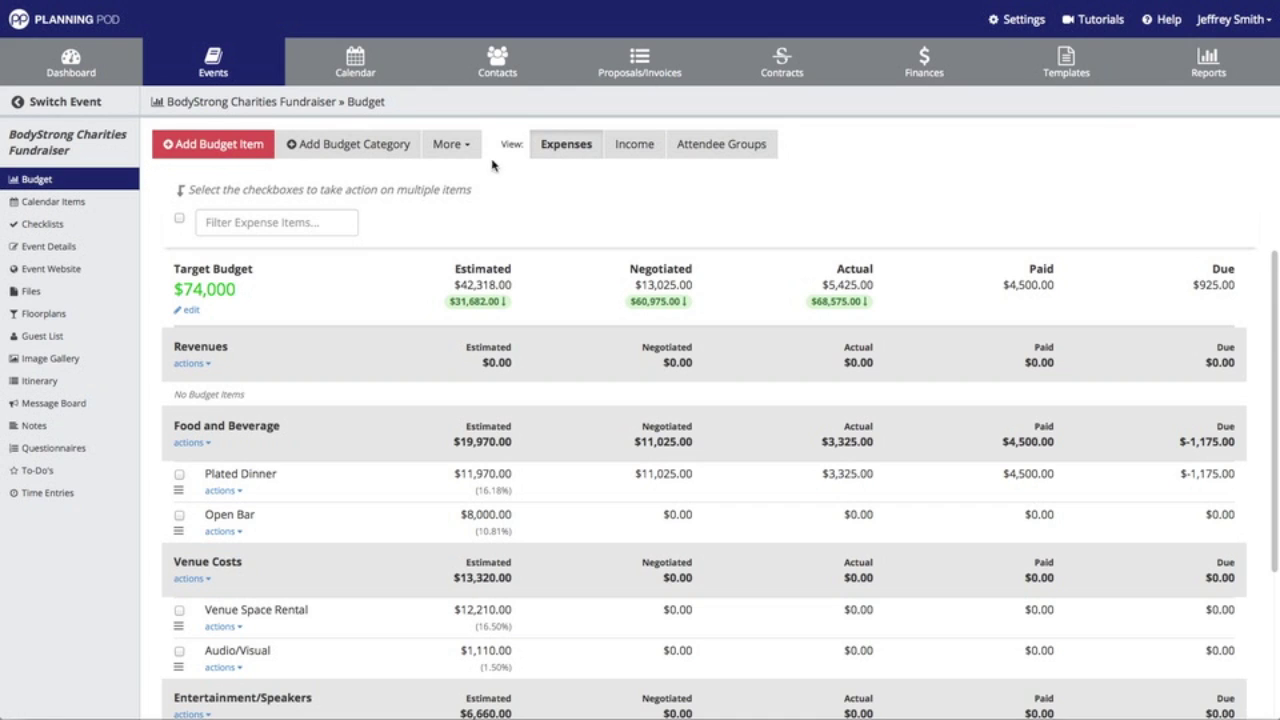
Step: Download the budget as a CSV file, widen its BUDGET_ITEM column in Excel to read the item names, and return to Planning Pod
click(450, 146)
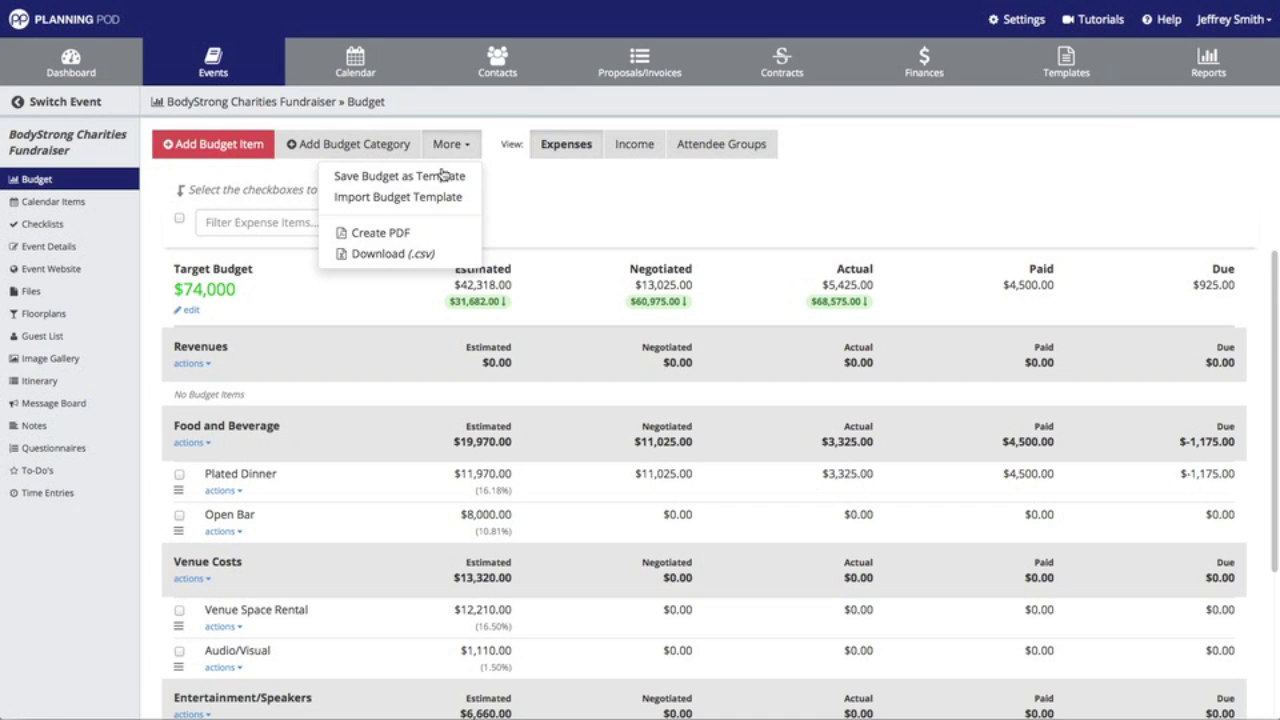
click(422, 258)
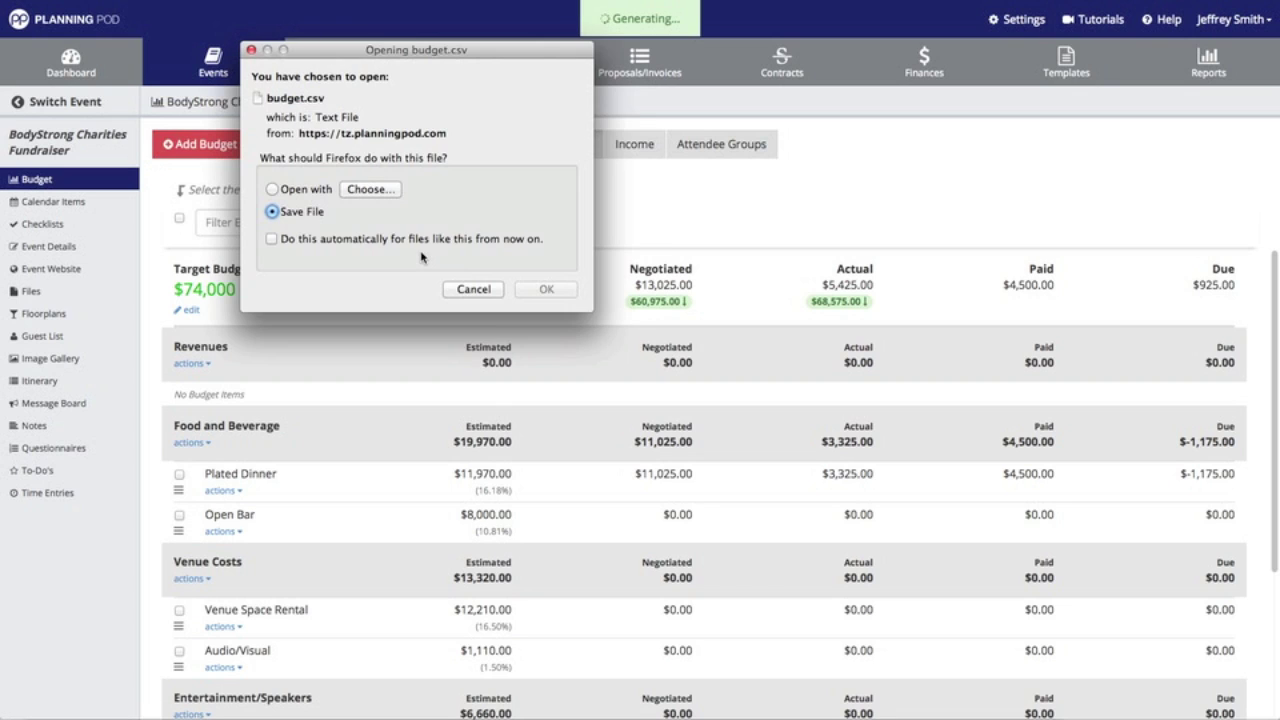
click(545, 290)
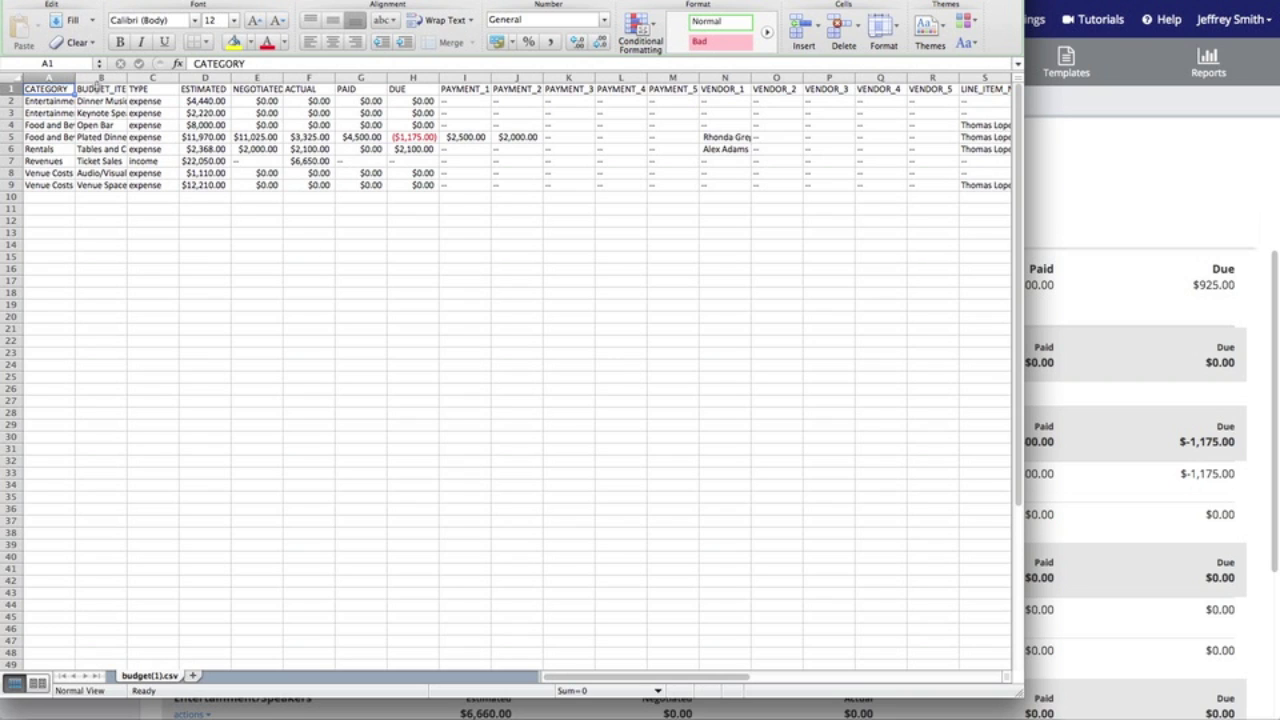
drag(128, 76, 216, 76)
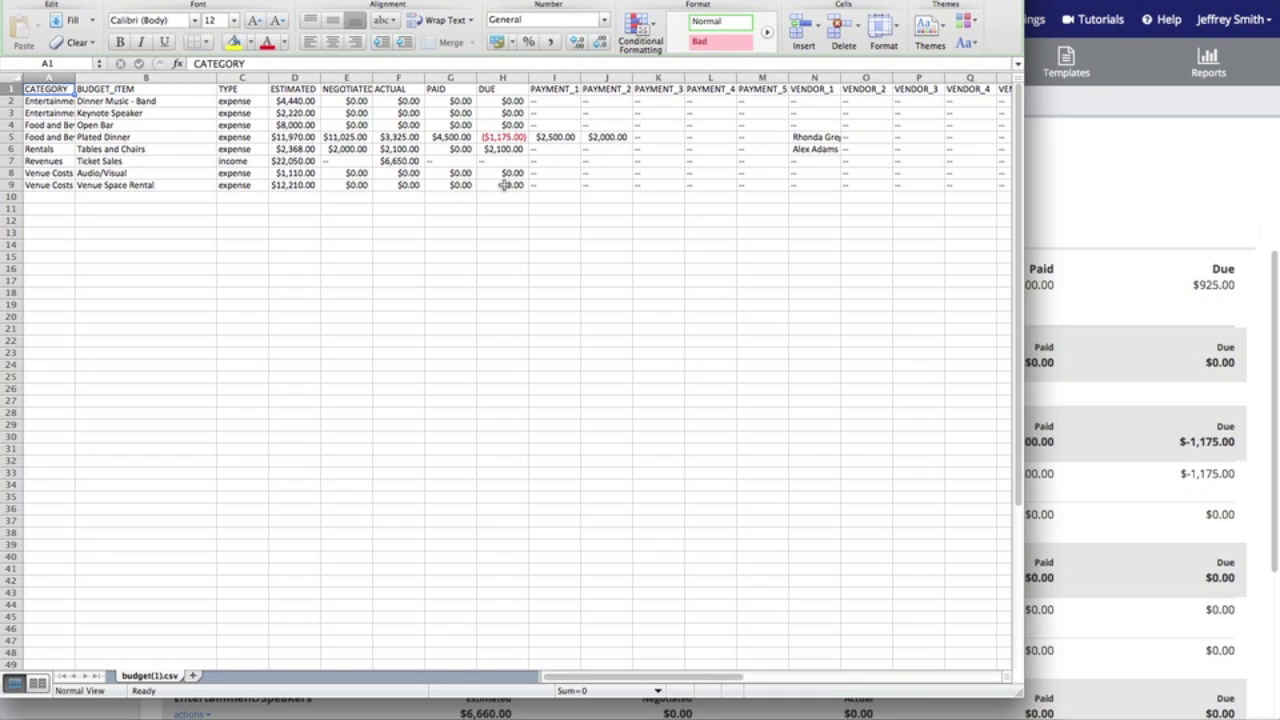
click(1150, 199)
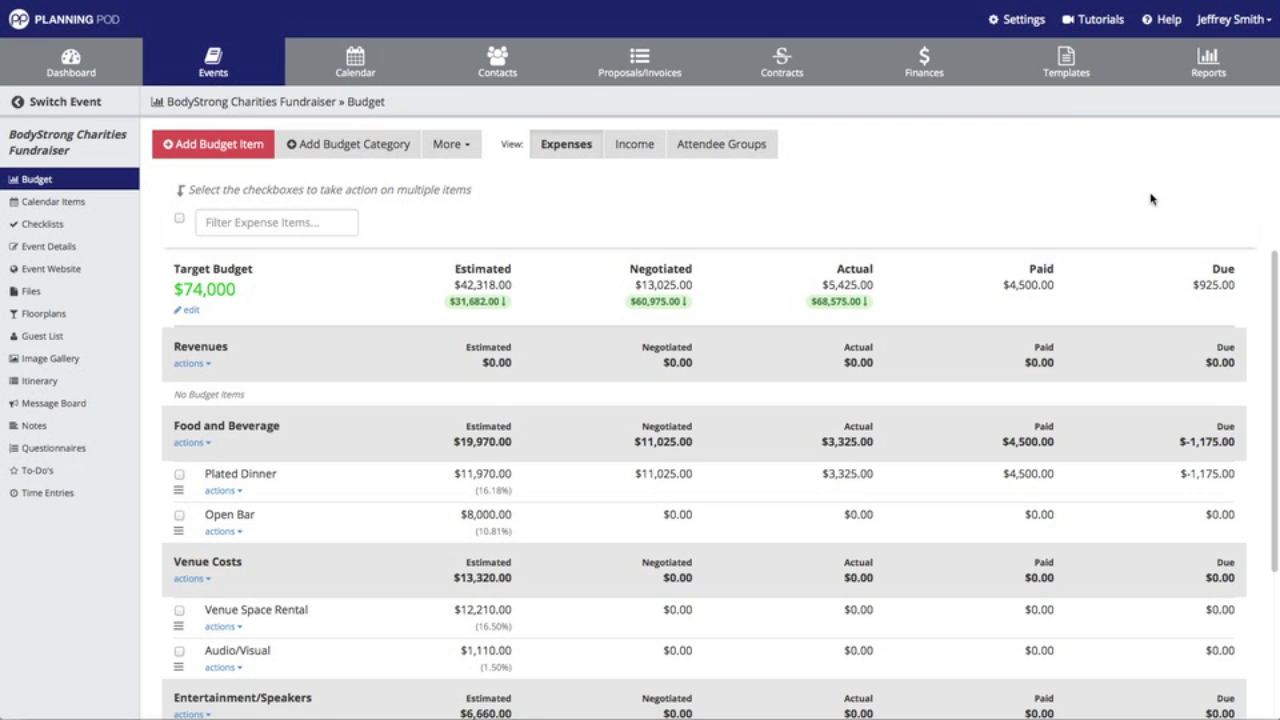
Step: Save the current budget as a template named "Fundraiser Budget Template"
click(465, 143)
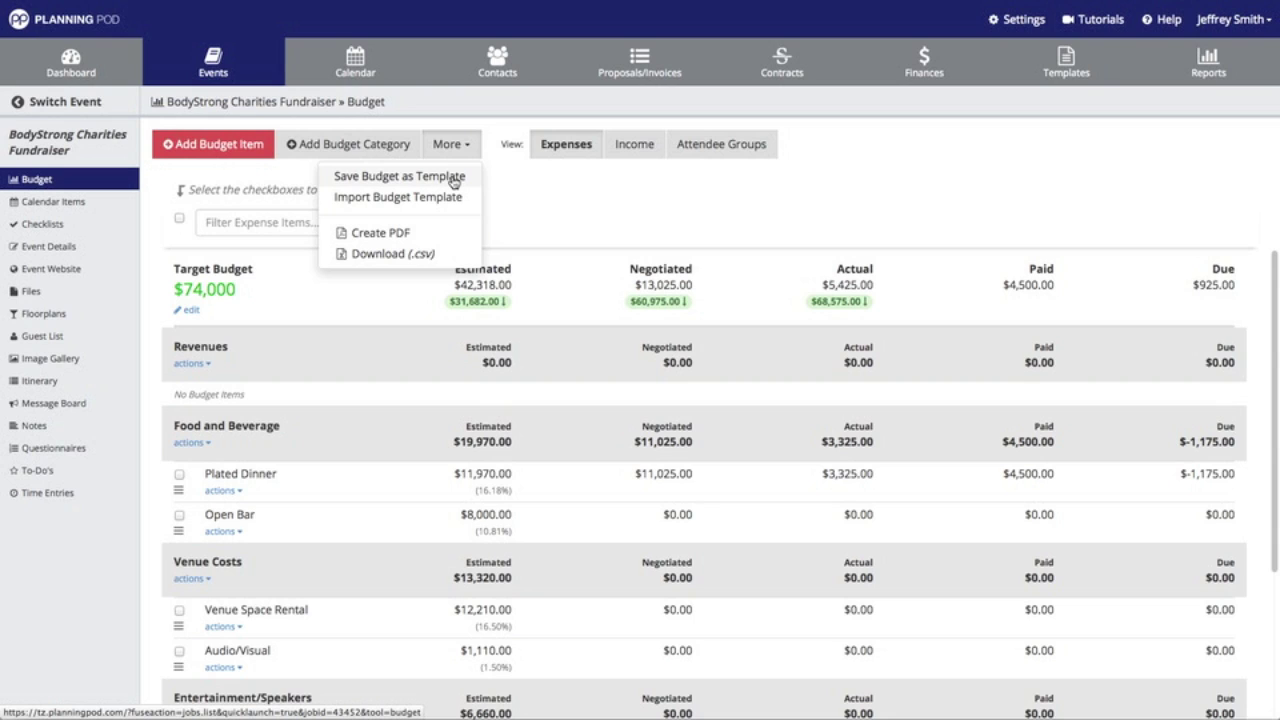
click(454, 181)
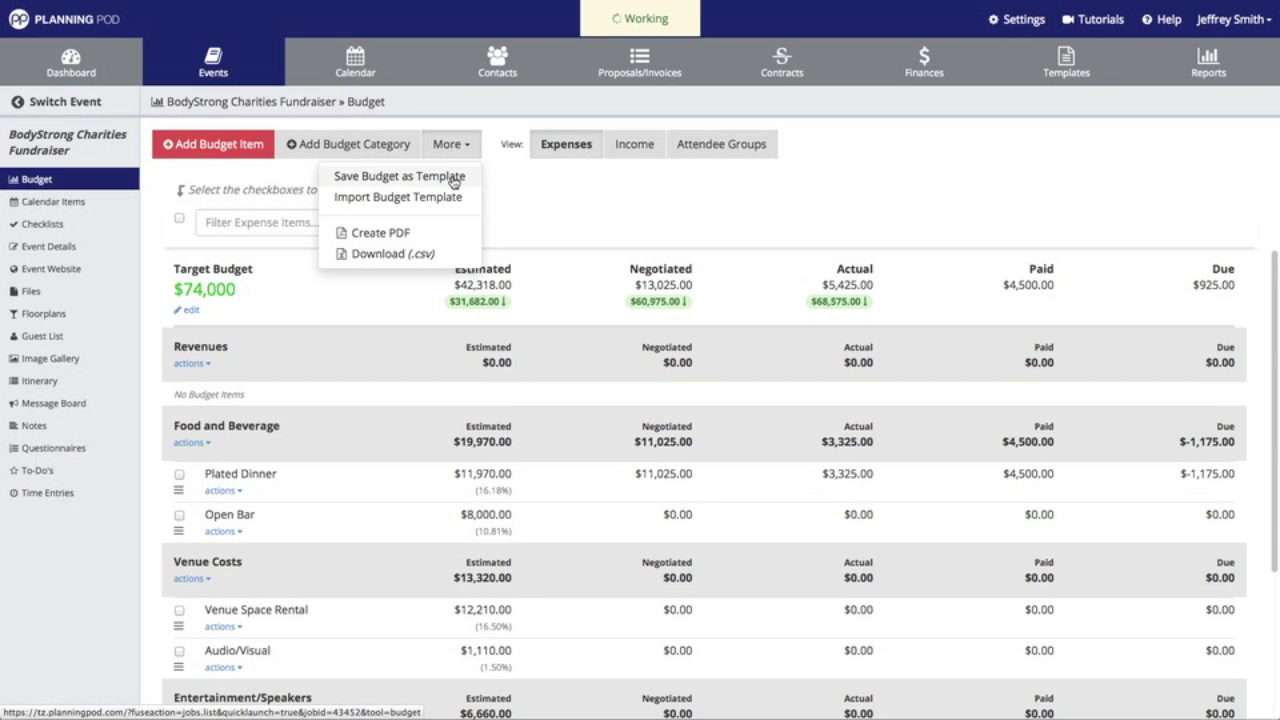
click(466, 117)
text(Fu)
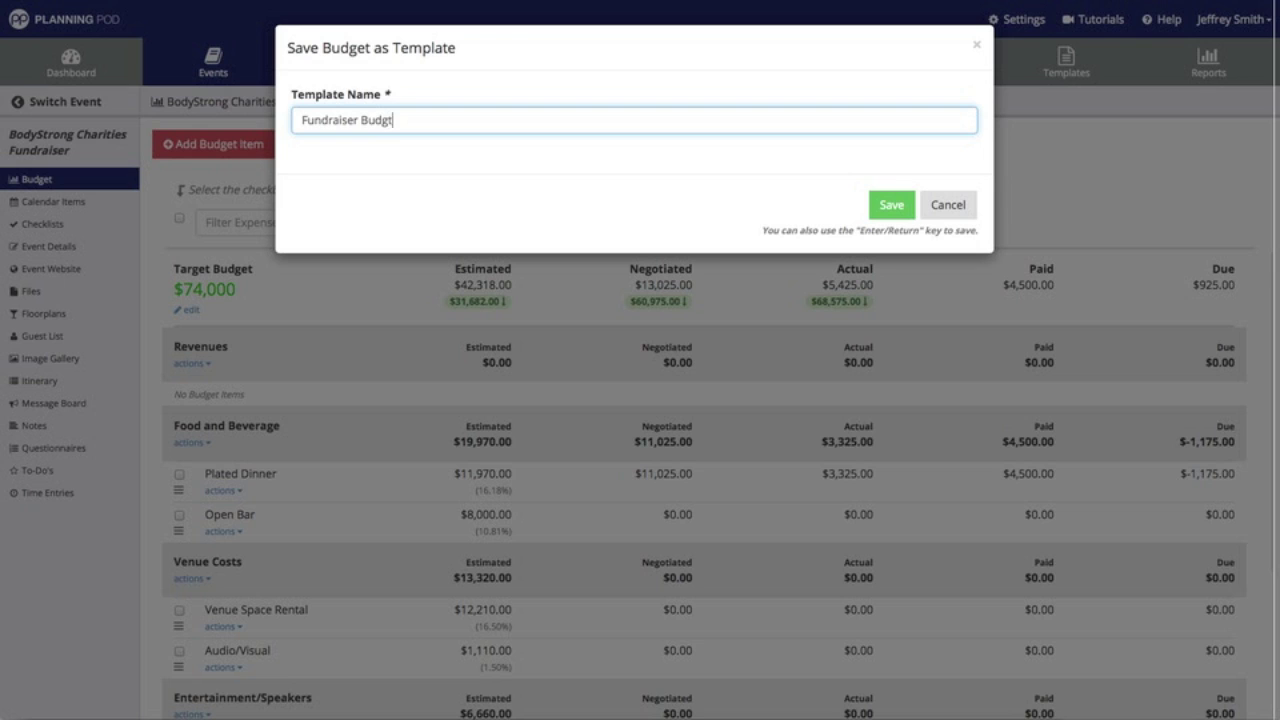
text(ndraiser Budget Template)
click(886, 206)
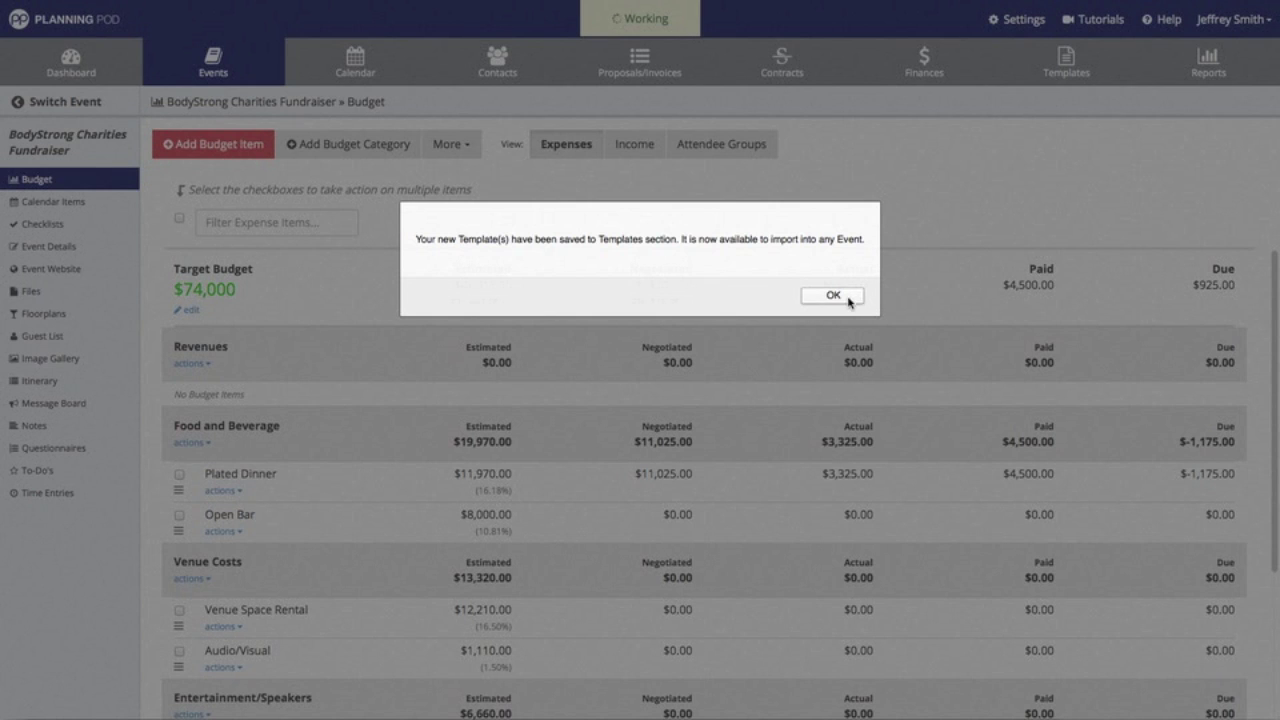
click(850, 296)
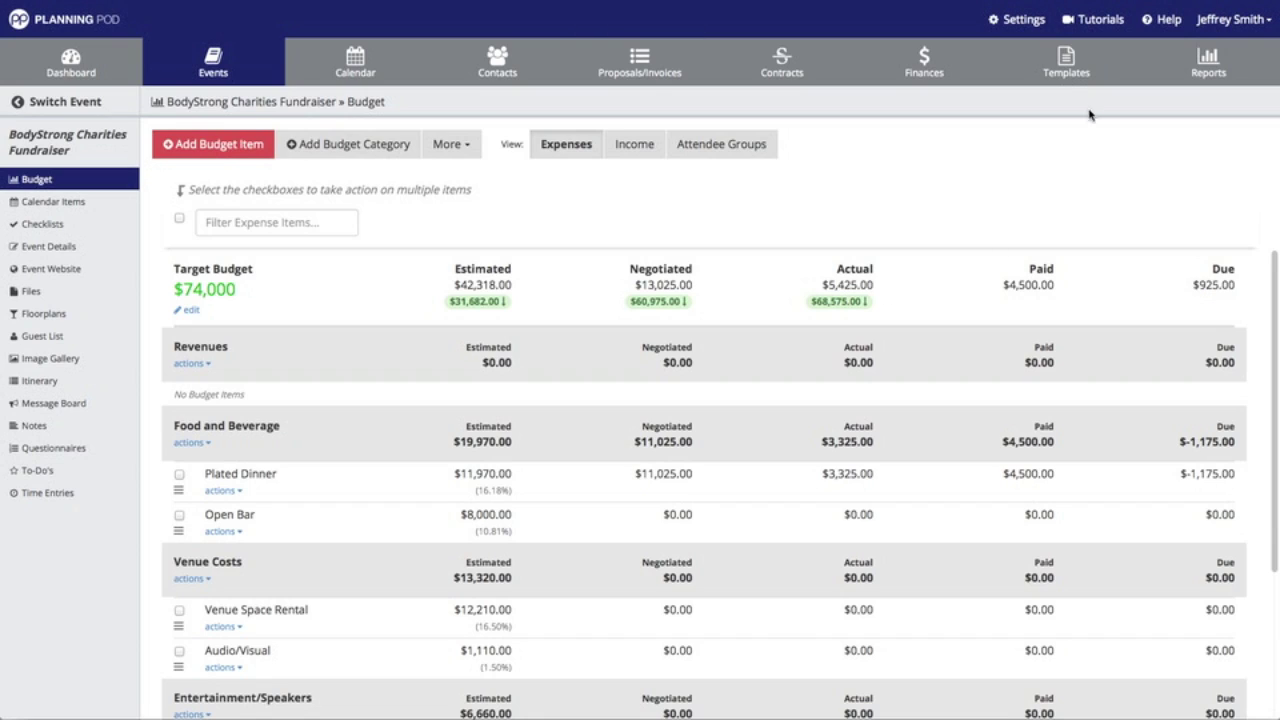
Step: Open the items of Fundraiser Budget Template from the saved budget templates for review
click(1067, 70)
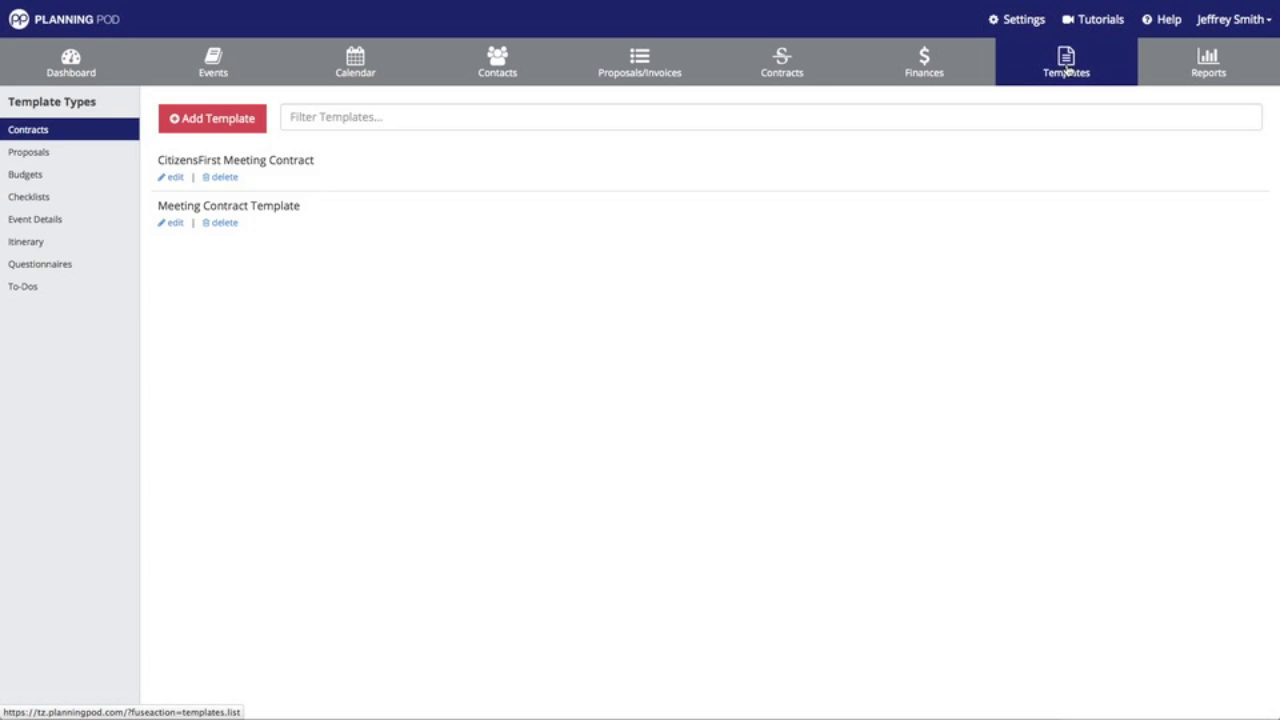
click(22, 175)
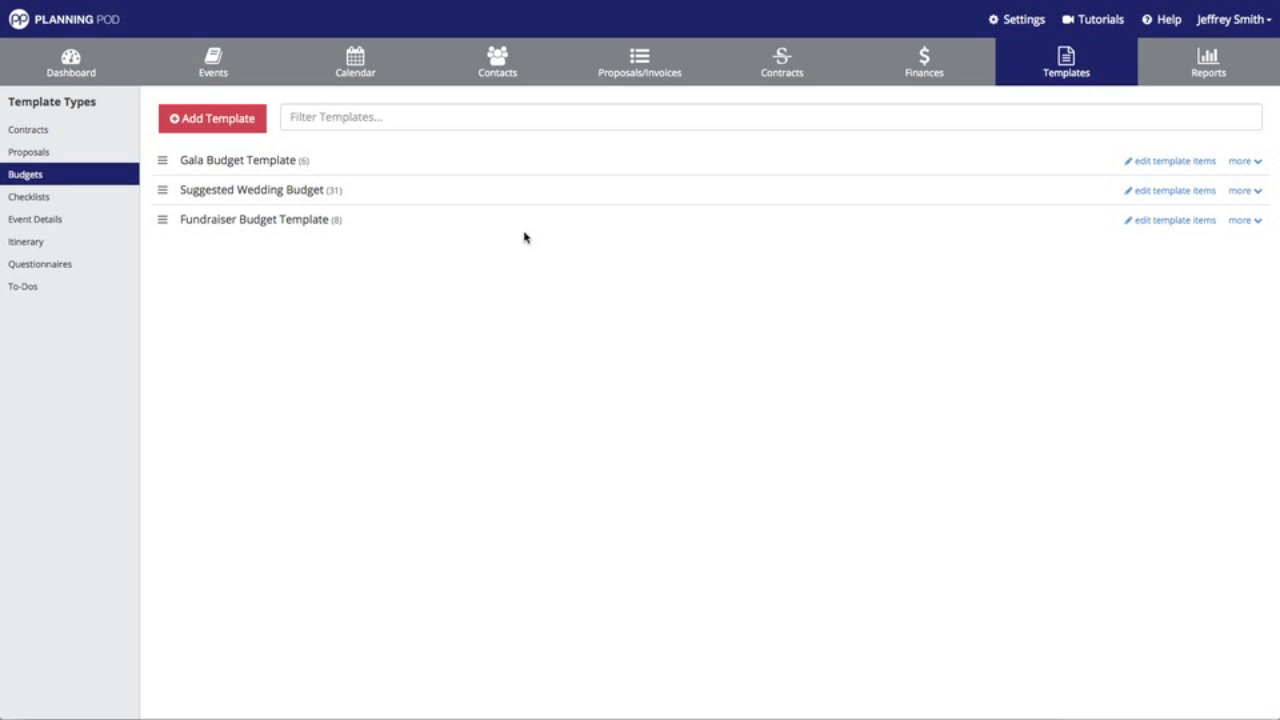
click(1200, 221)
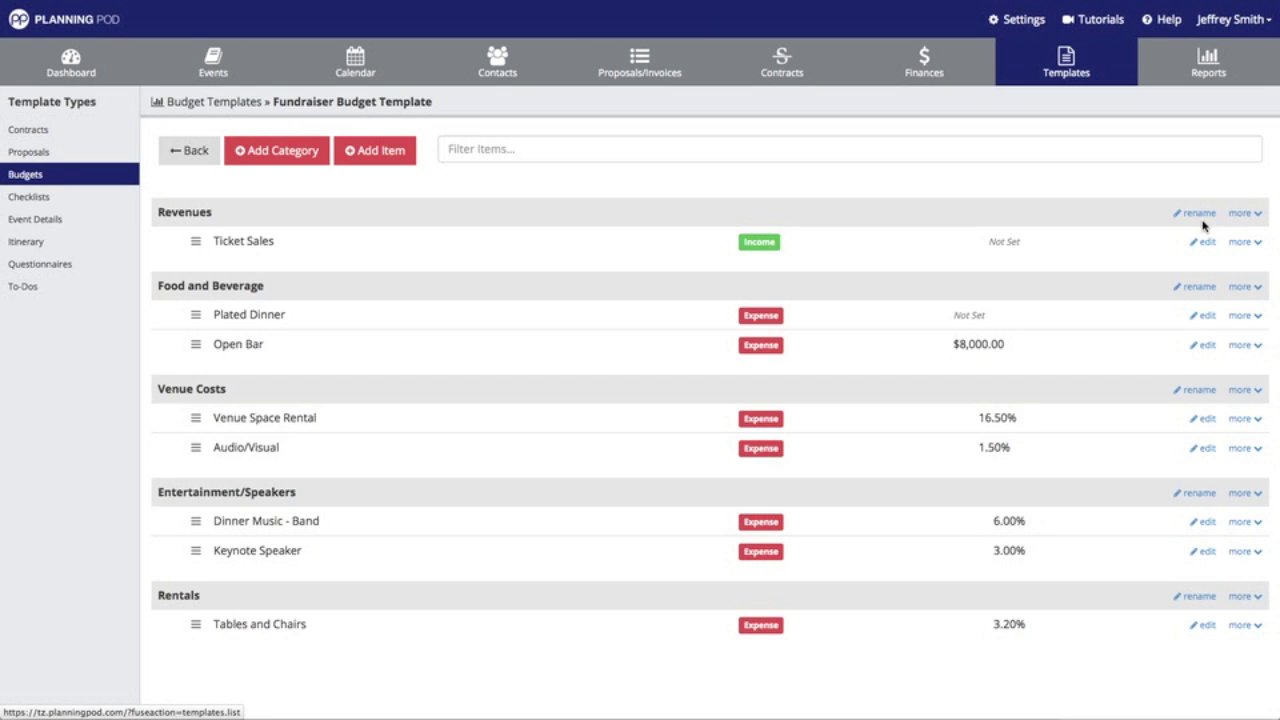